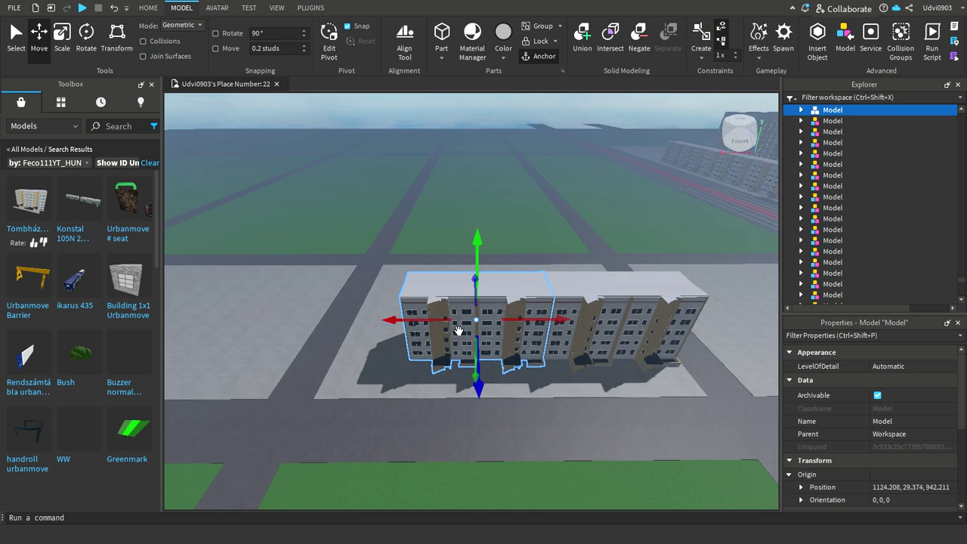
# Rotate the selected apartment block 180° about its vertical axis with the Transform tool
pyautogui.click(116, 35)
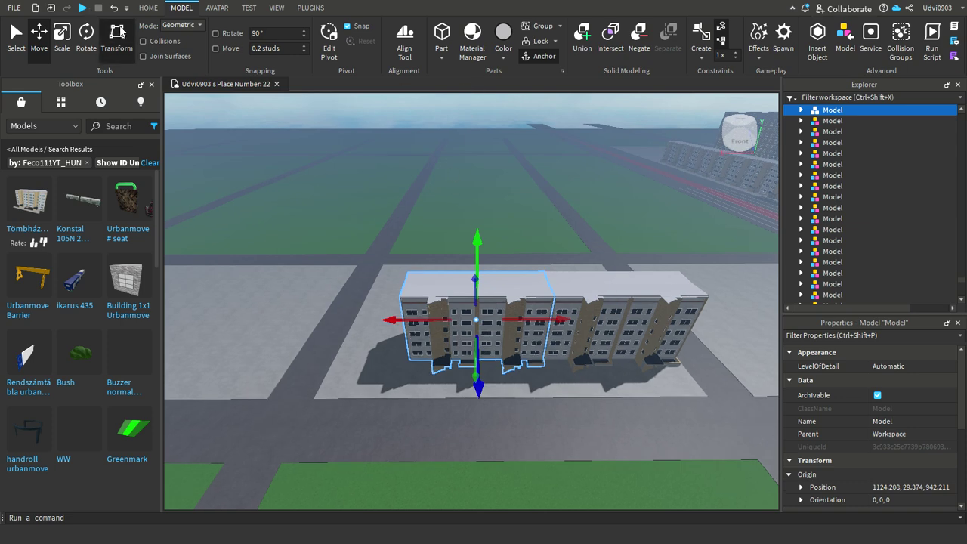
pyautogui.moveTo(394, 384); pyautogui.dragTo(549, 331)
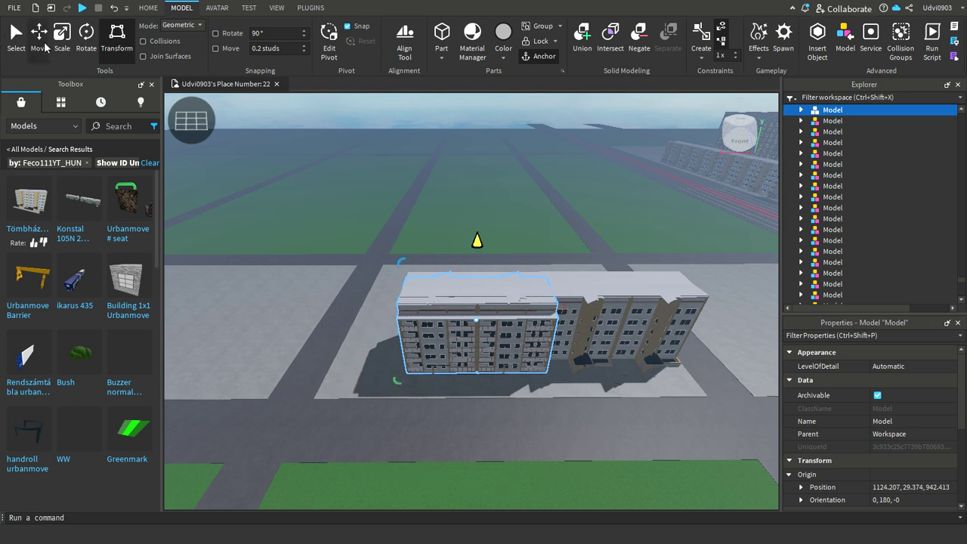
# Duplicate the rotated block and move the copy onto the neighbouring empty lot, to about X 1339, Z 1041
pyautogui.click(39, 41)
pyautogui.scroll(-4, 626, 432)
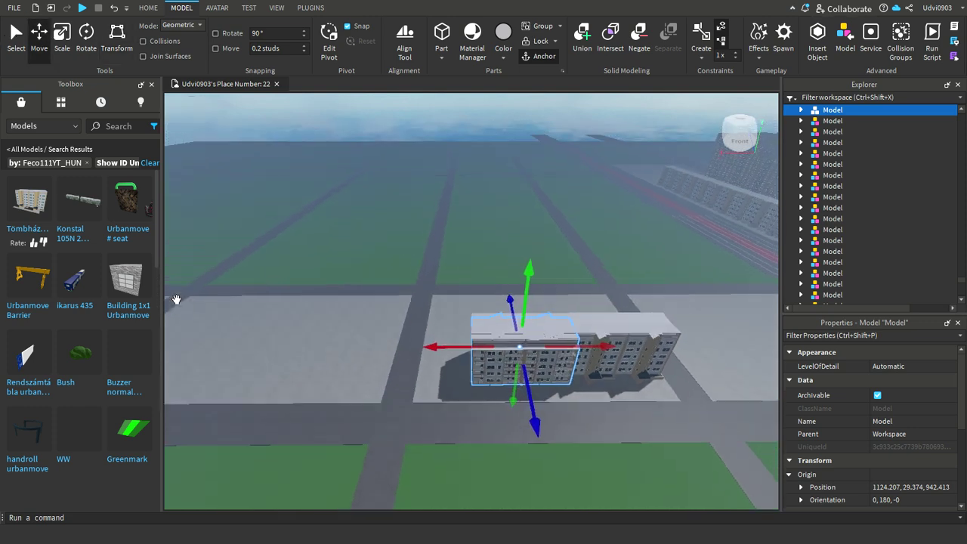
pyautogui.scroll(5, 226, 310)
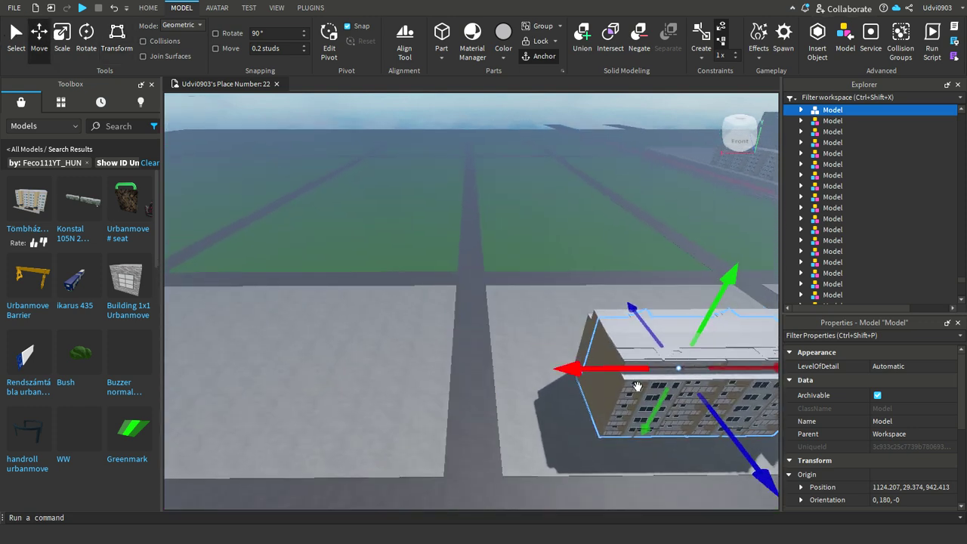
pyautogui.moveTo(637, 387); pyautogui.dragTo(242, 380)
pyautogui.scroll(10, 302, 256)
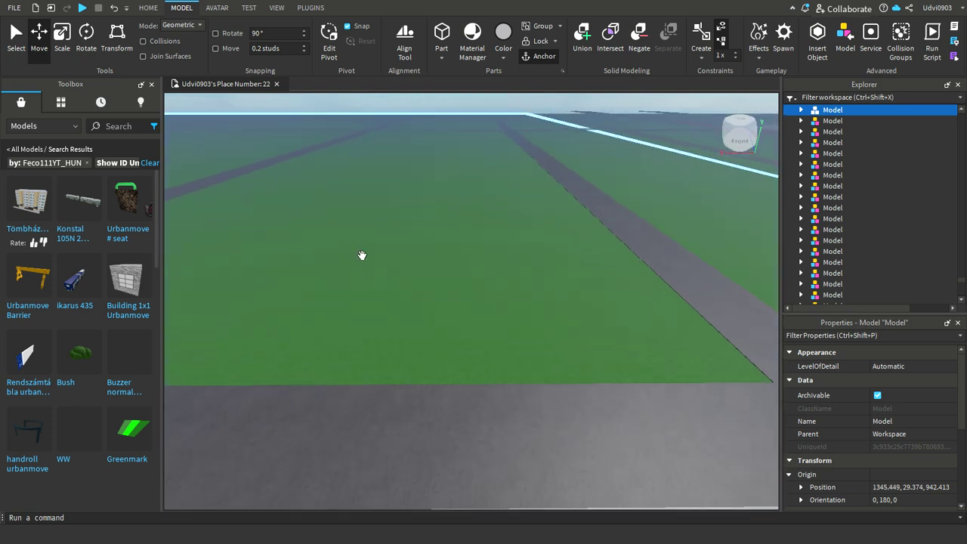
pyautogui.moveTo(362, 255); pyautogui.dragTo(421, 343, button='right')
pyautogui.scroll(-3, 421, 343)
pyautogui.moveTo(406, 274); pyautogui.dragTo(336, 338)
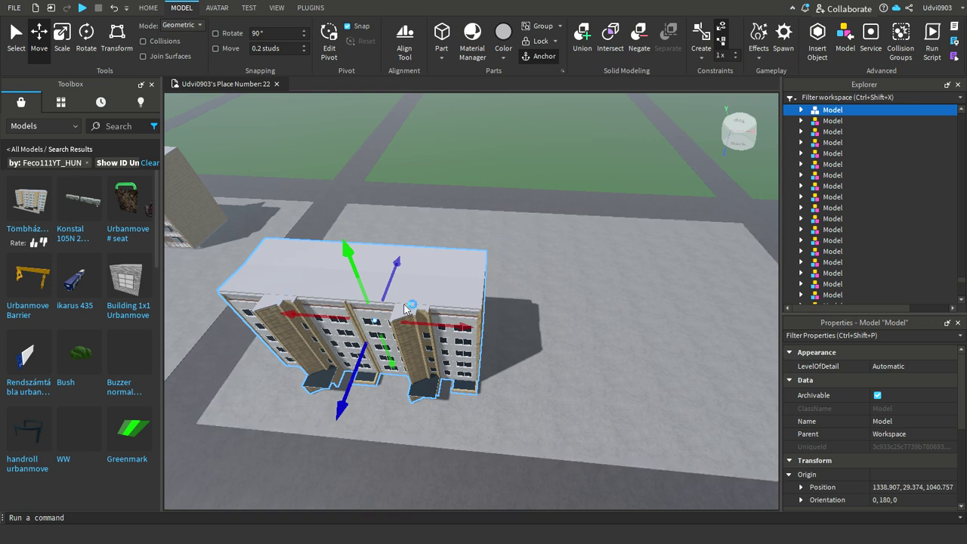
# Extend the row on this lot with two more block copies placed end to end, at about X 1438 and X 1537
pyautogui.scroll(-2, 261, 346)
pyautogui.scroll(2, 433, 309)
pyautogui.moveTo(422, 352); pyautogui.dragTo(618, 343)
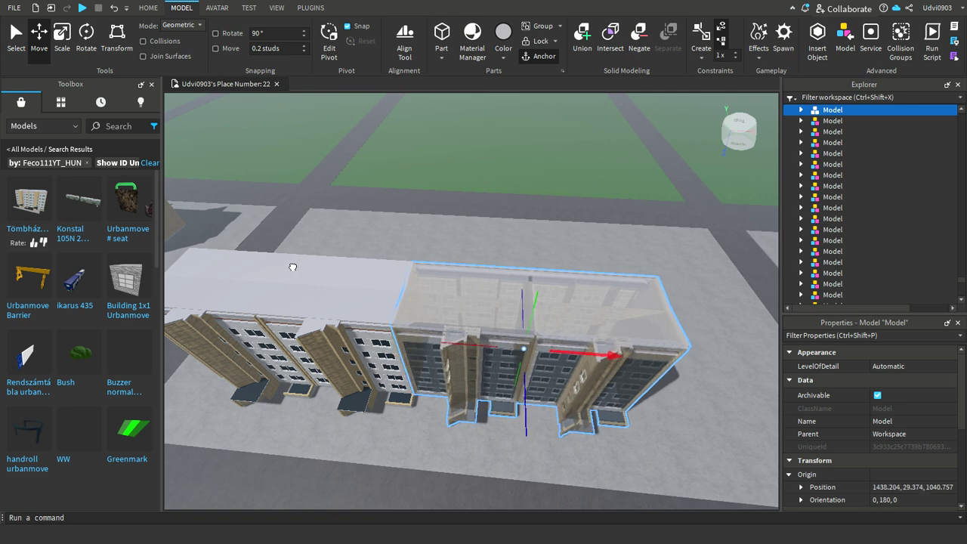
pyautogui.scroll(-4, 295, 270)
pyautogui.scroll(3, 583, 303)
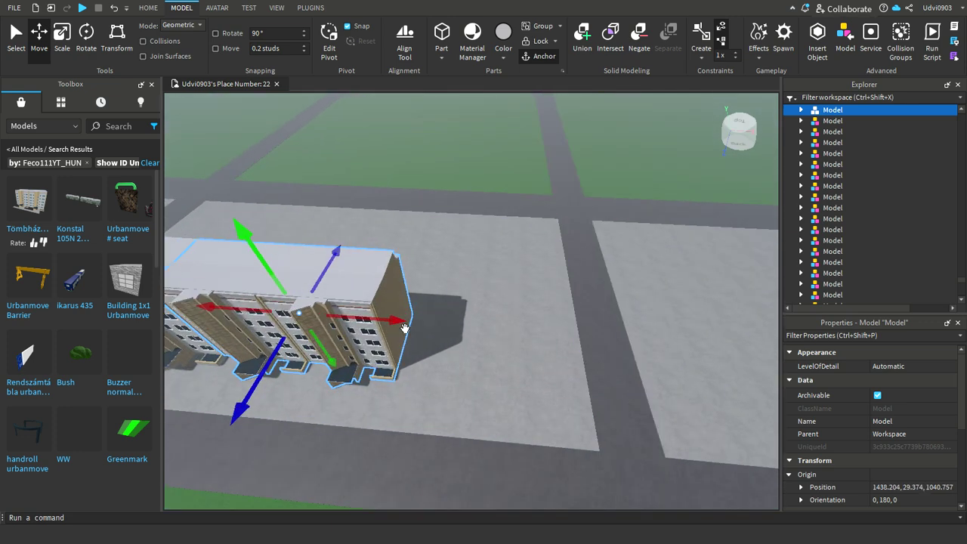
pyautogui.moveTo(370, 320)
pyautogui.mouseDown()
pyautogui.moveTo(563, 324)
pyautogui.moveTo(580, 335)
pyautogui.moveTo(562, 338)
pyautogui.mouseUp()
pyautogui.scroll(-5, 601, 466)
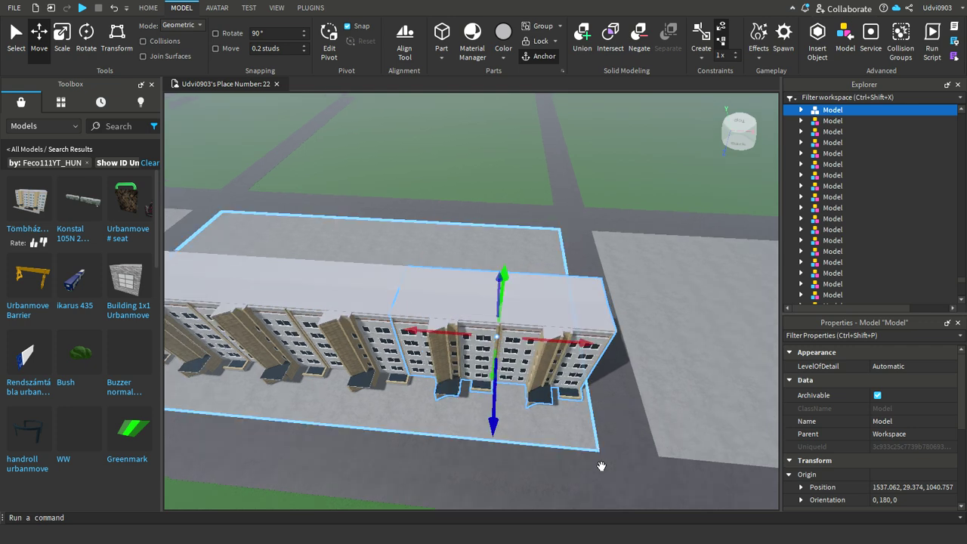
# Duplicate the first block of the new row and rotate the copy 90° about its vertical axis
pyautogui.scroll(3, 292, 355)
pyautogui.click(292, 364)
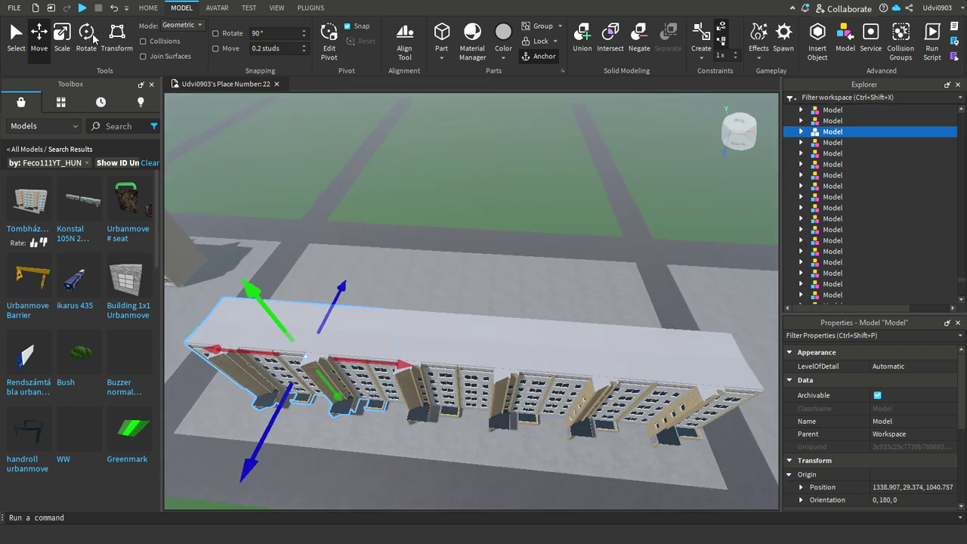
pyautogui.click(116, 36)
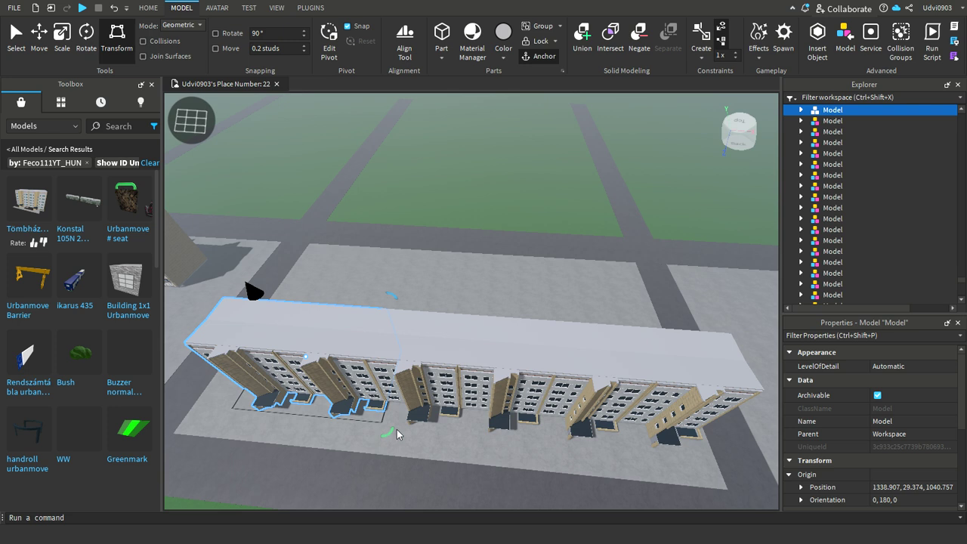
pyautogui.moveTo(392, 434); pyautogui.dragTo(221, 482)
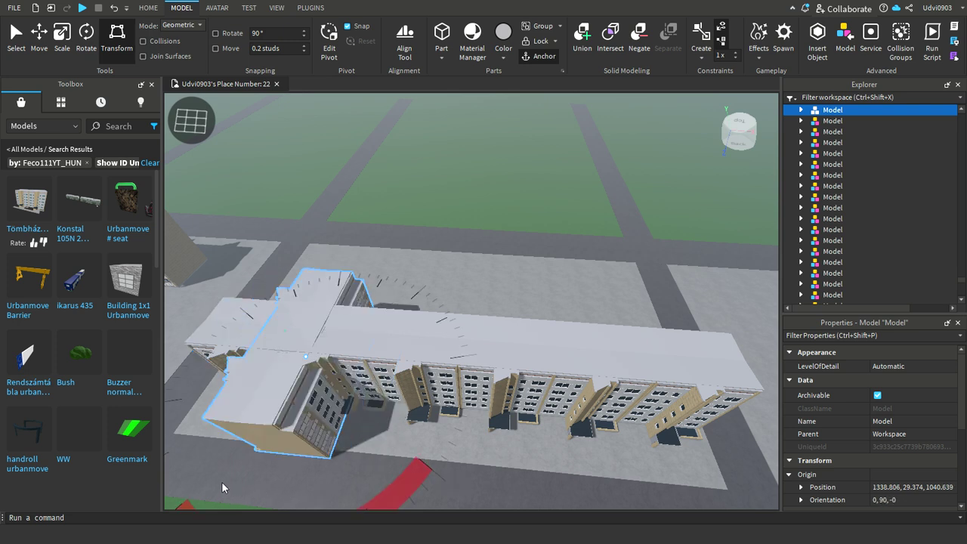
# Move the rotated copy behind the row's end to form a perpendicular wing, at about X 1296, Z 959
pyautogui.click(38, 36)
pyautogui.scroll(10, 239, 300)
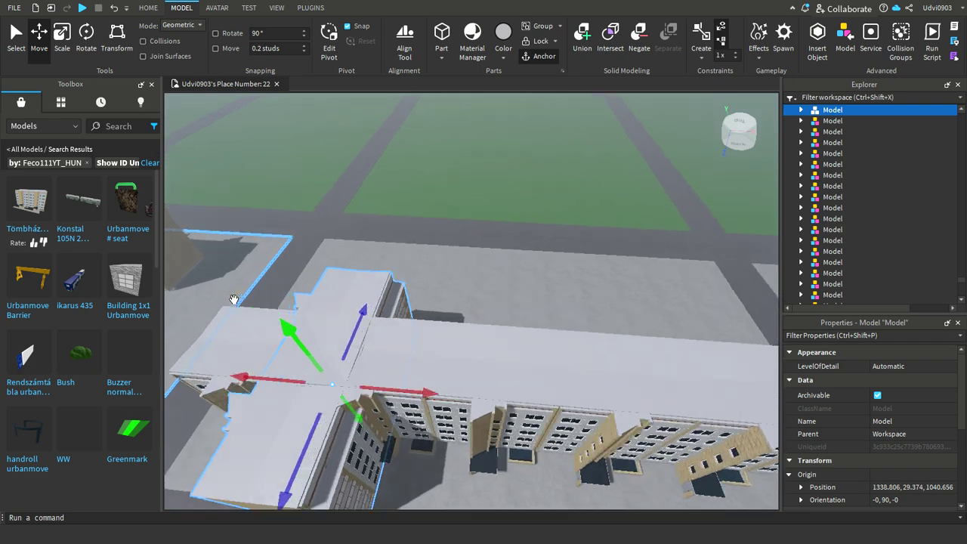
pyautogui.scroll(6, 239, 300)
pyautogui.moveTo(421, 345); pyautogui.dragTo(550, 175, button='right')
pyautogui.moveTo(549, 175); pyautogui.dragTo(210, 167)
pyautogui.scroll(-10, 210, 166)
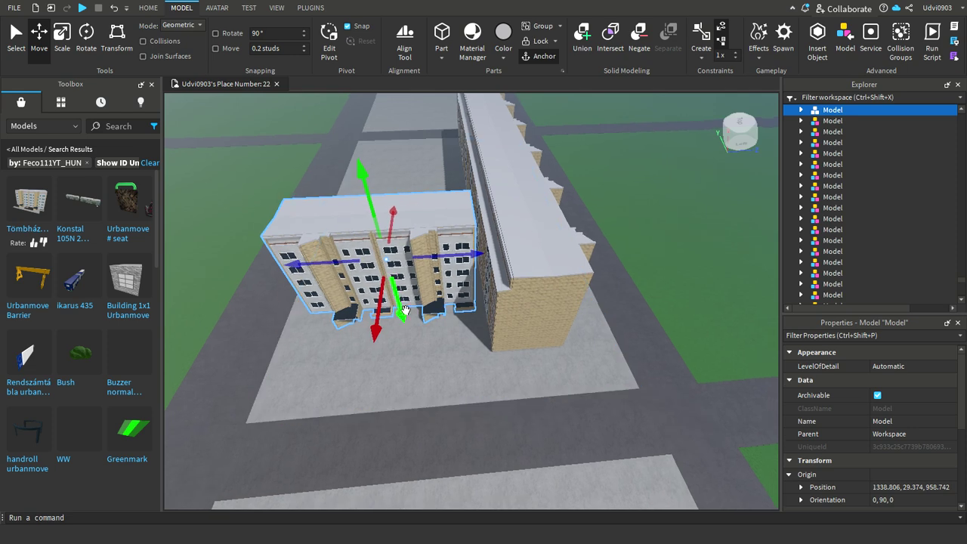
pyautogui.moveTo(395, 319); pyautogui.dragTo(365, 374)
pyautogui.scroll(5, 564, 304)
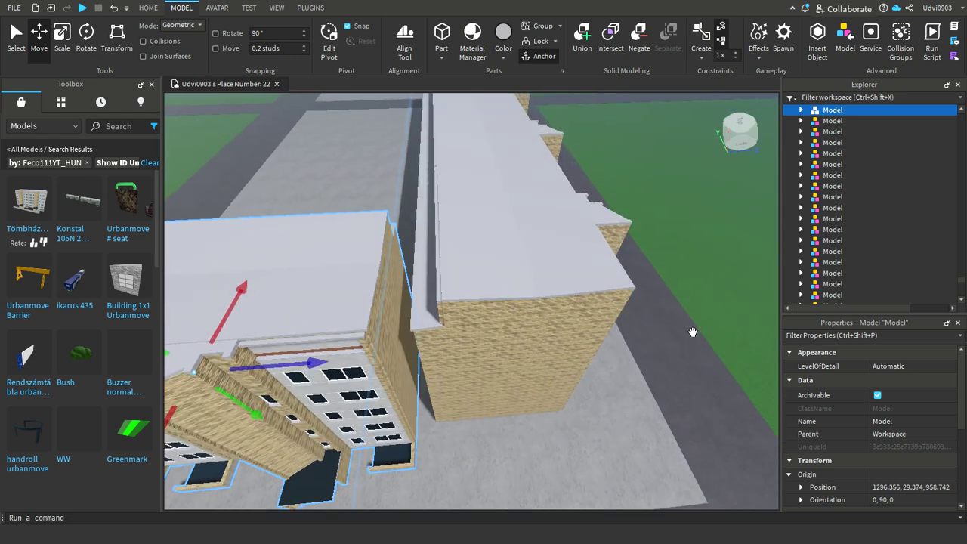
# Deselect the block and look over the apartment rows and the main road towards the Nagyjenő garage
pyautogui.moveTo(657, 376); pyautogui.dragTo(418, 261, button='right')
pyautogui.click(593, 264)
pyautogui.scroll(-3, 593, 265)
pyautogui.scroll(3, 436, 257)
pyautogui.scroll(4, 440, 263)
pyautogui.scroll(8, 418, 261)
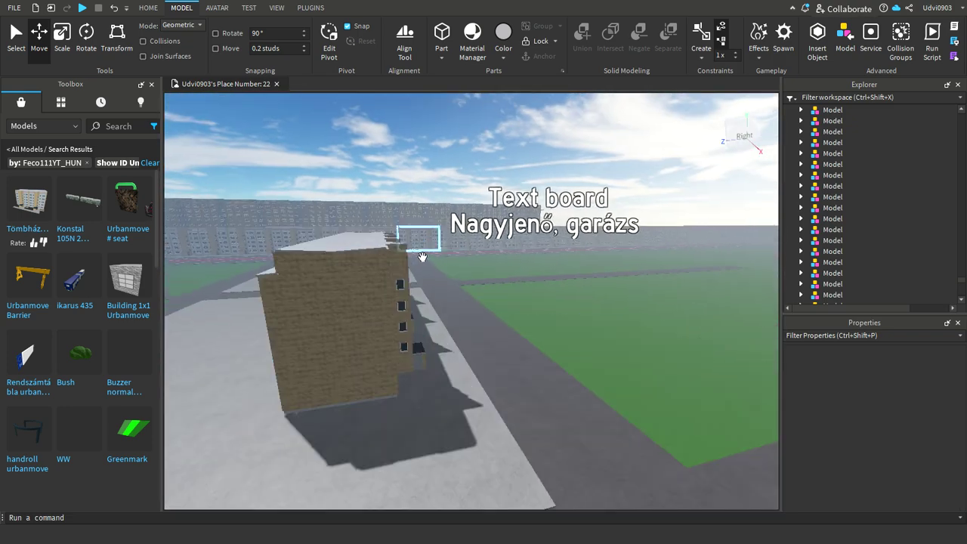
pyautogui.scroll(8, 324, 208)
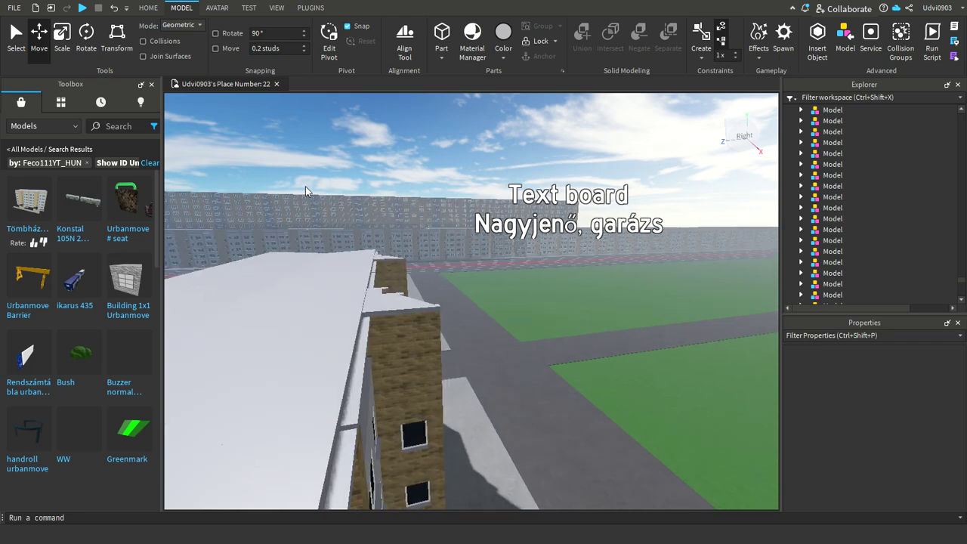
pyautogui.press('w')
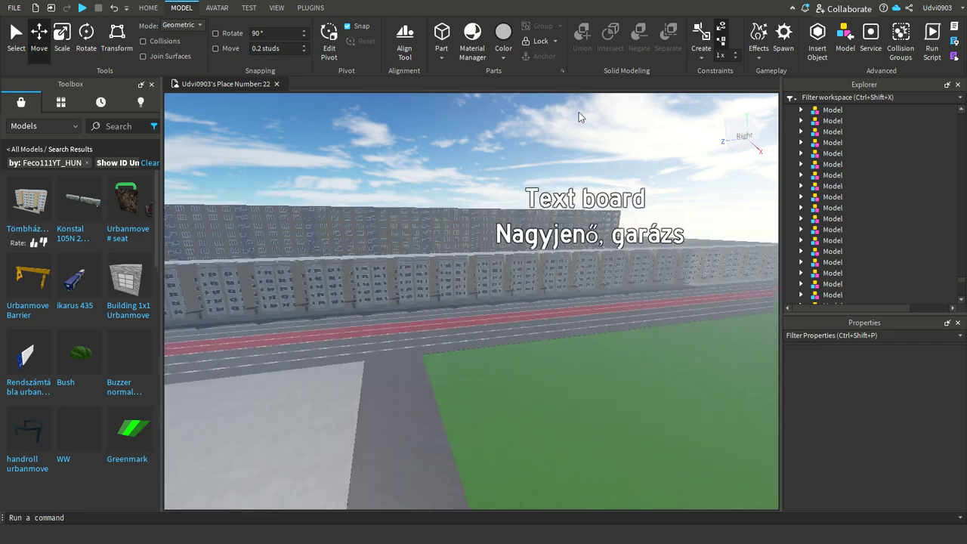
pyautogui.press('w')
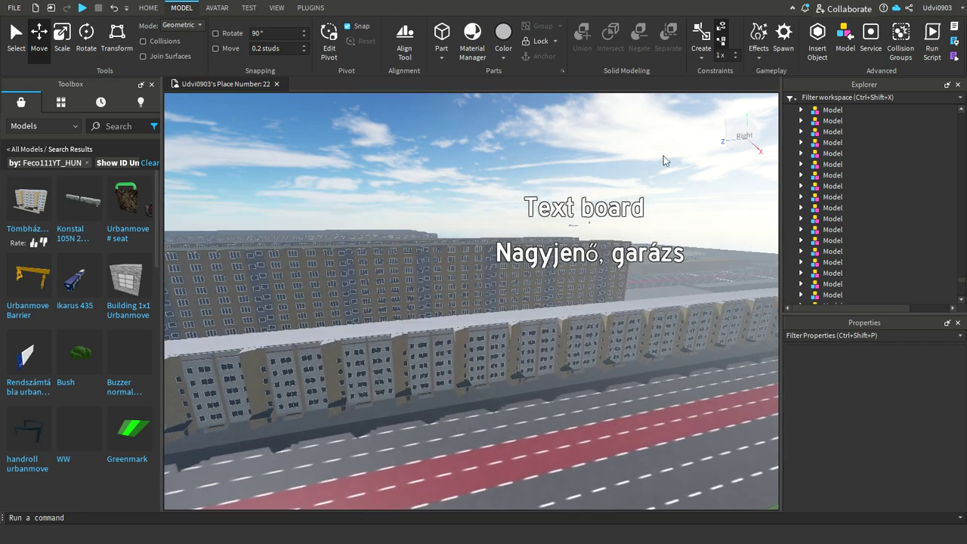
pyautogui.press('w')
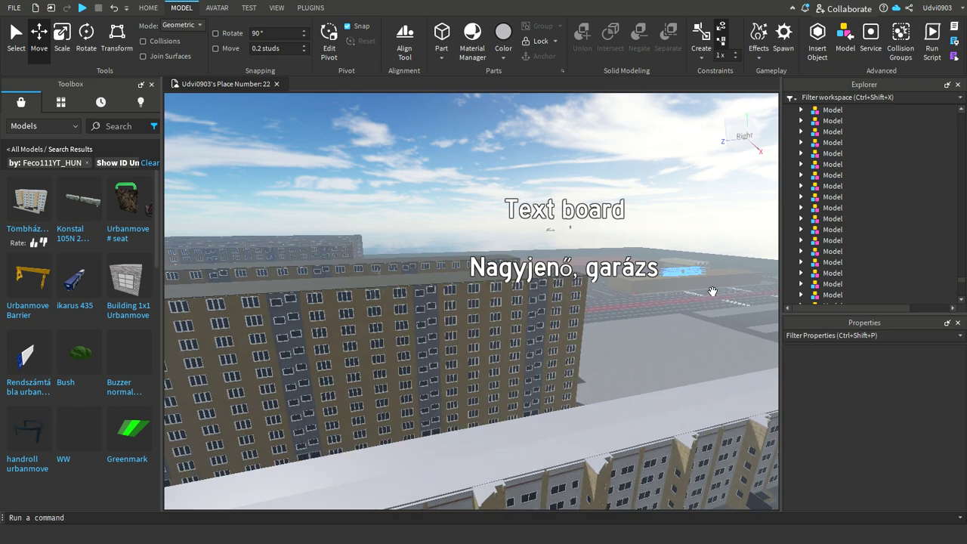
pyautogui.press('d')
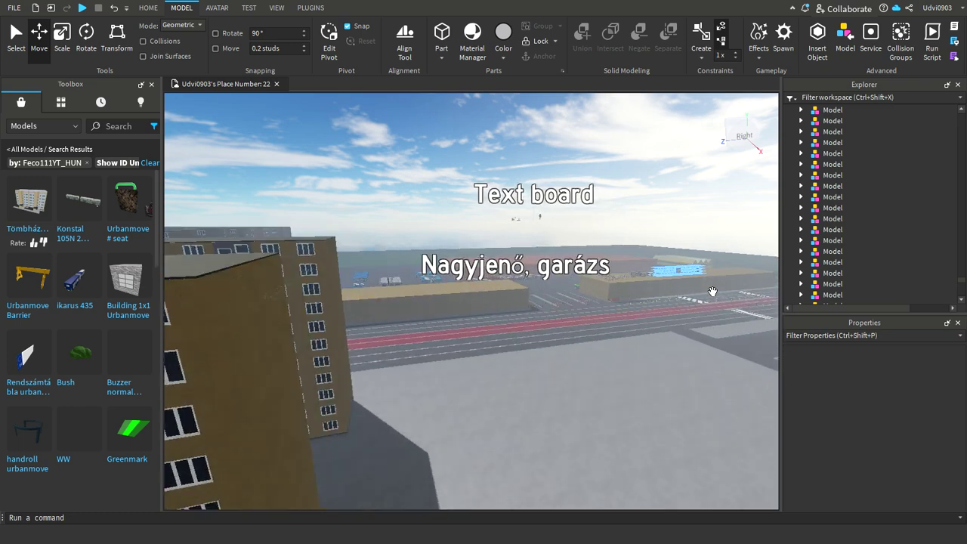
pyautogui.press('d')
pyautogui.press('w')
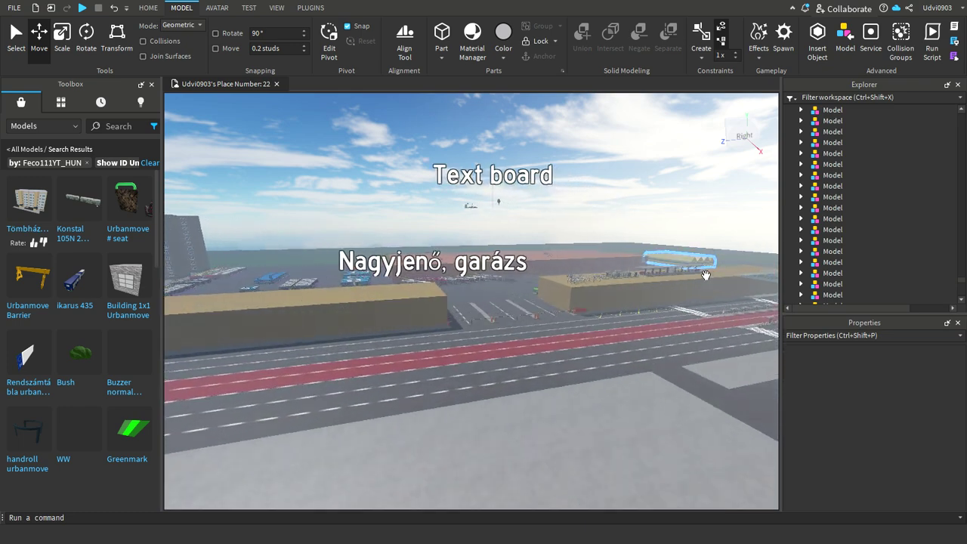
pyautogui.press('w')
pyautogui.press('d')
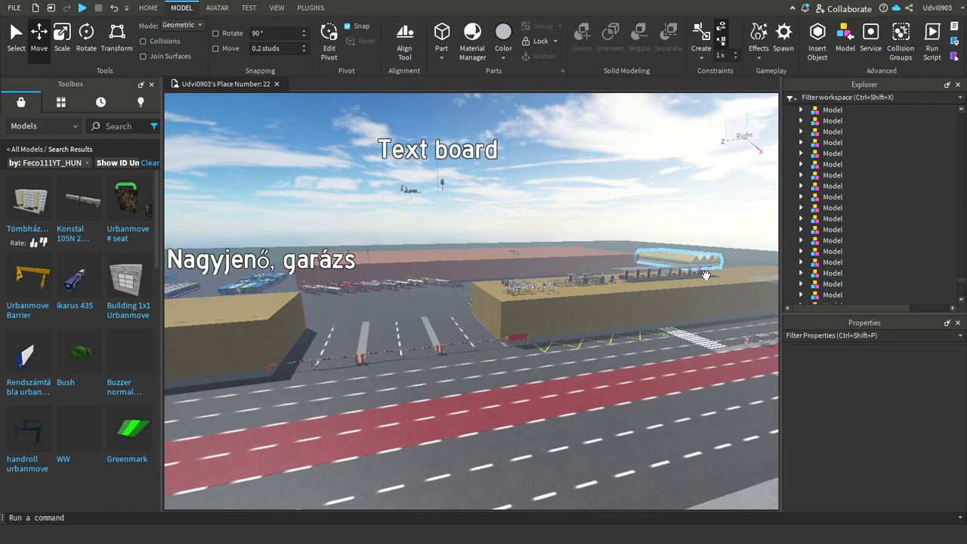
pyautogui.press('w')
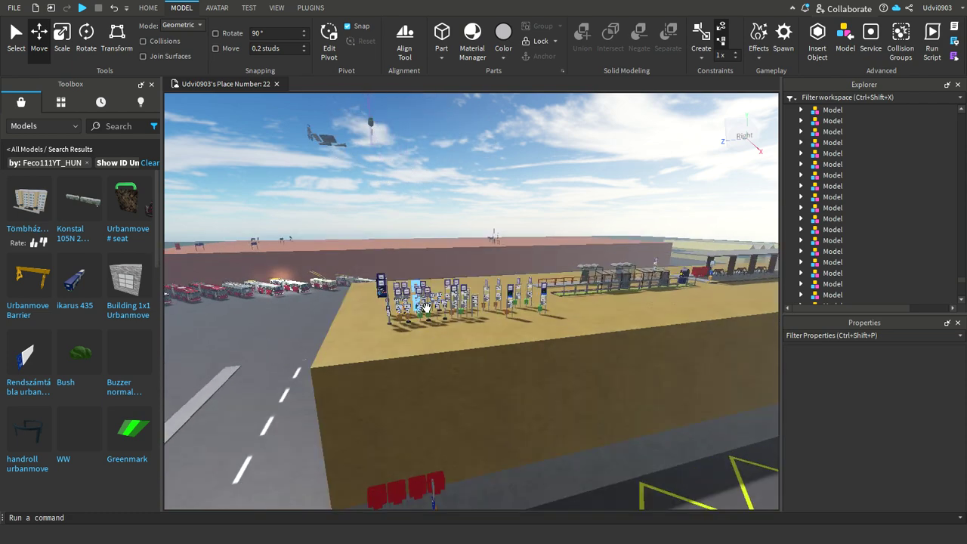
# Examine the garage yard with its parked trolleybuses and buses, from above and close up
pyautogui.moveTo(360, 318); pyautogui.dragTo(471, 284, button='right')
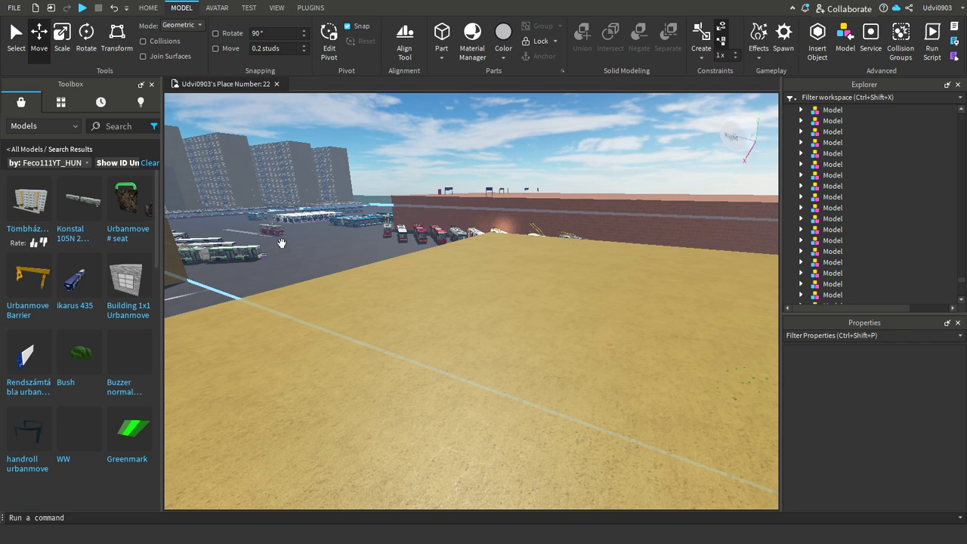
pyautogui.moveTo(482, 371); pyautogui.dragTo(355, 218, button='right')
pyautogui.scroll(-7, 365, 389)
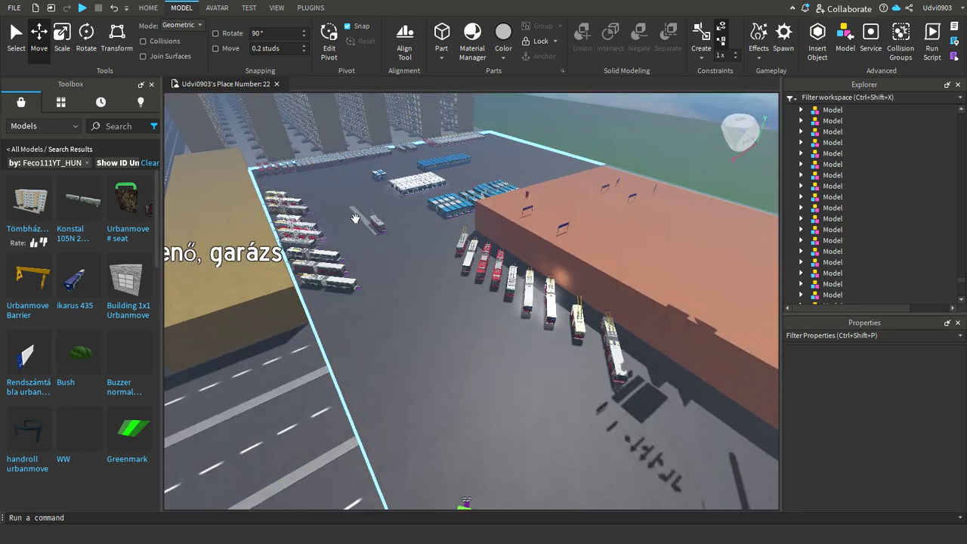
pyautogui.scroll(7, 276, 152)
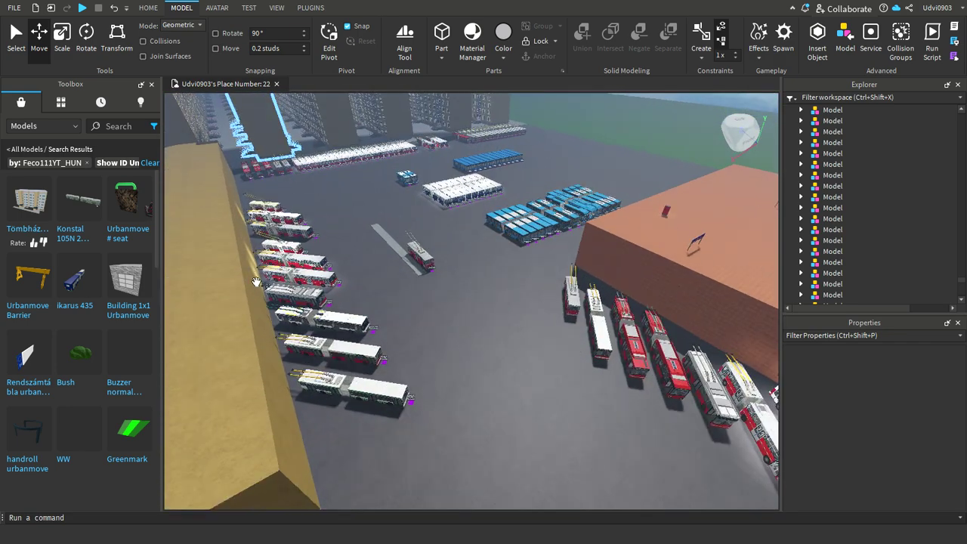
pyautogui.scroll(5, 257, 282)
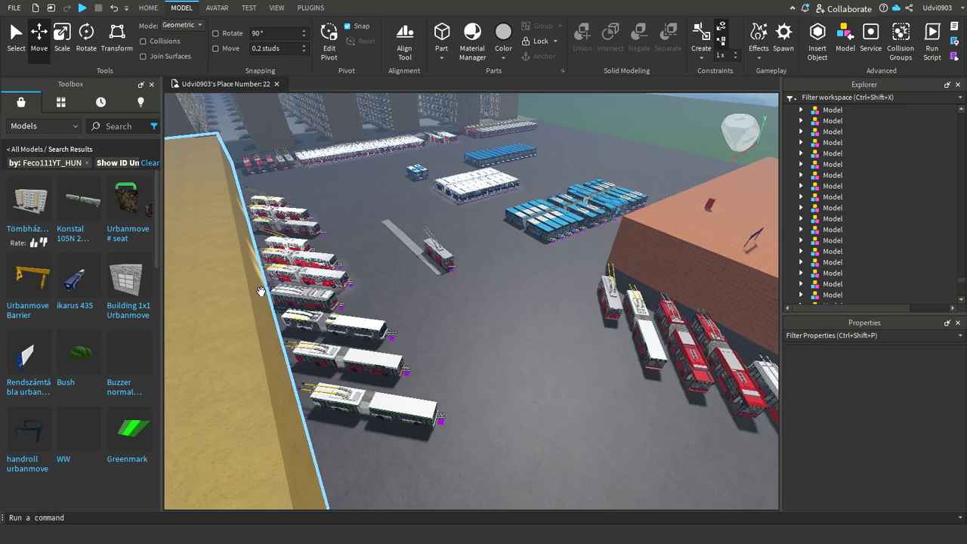
pyautogui.scroll(5, 293, 223)
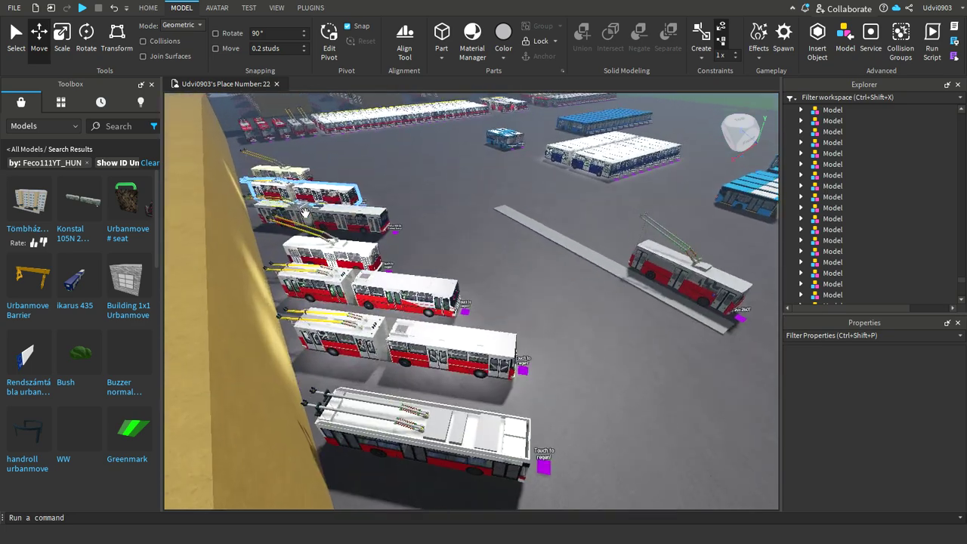
pyautogui.scroll(8, 350, 225)
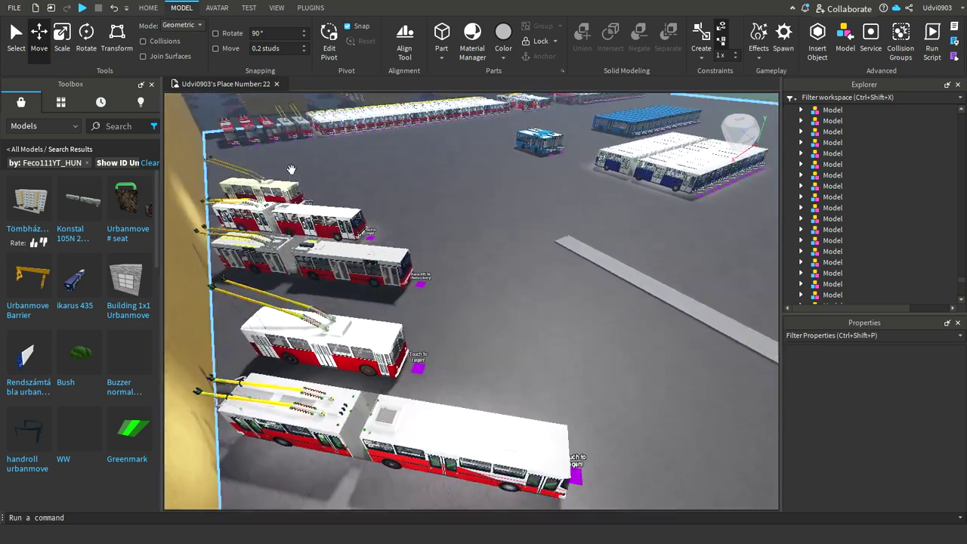
pyautogui.scroll(8, 294, 181)
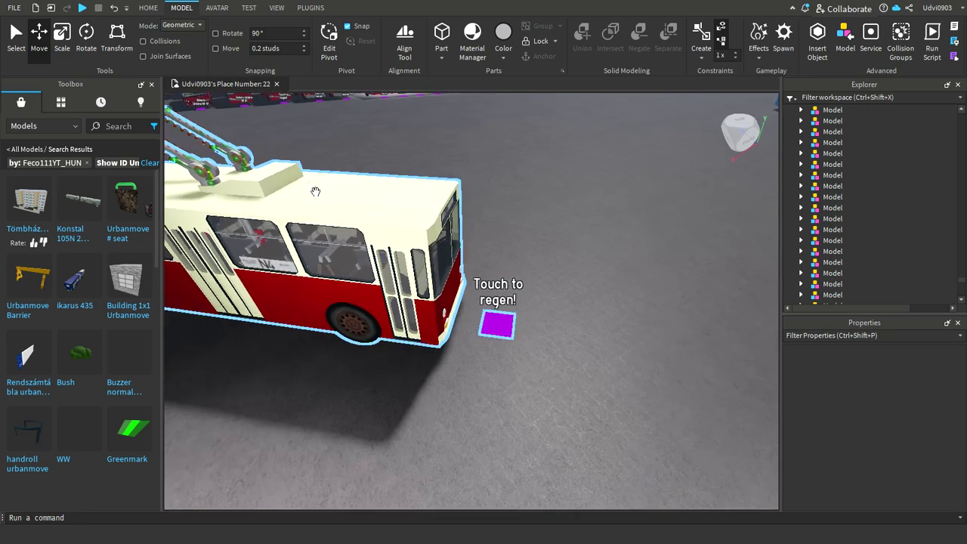
pyautogui.scroll(10, 315, 194)
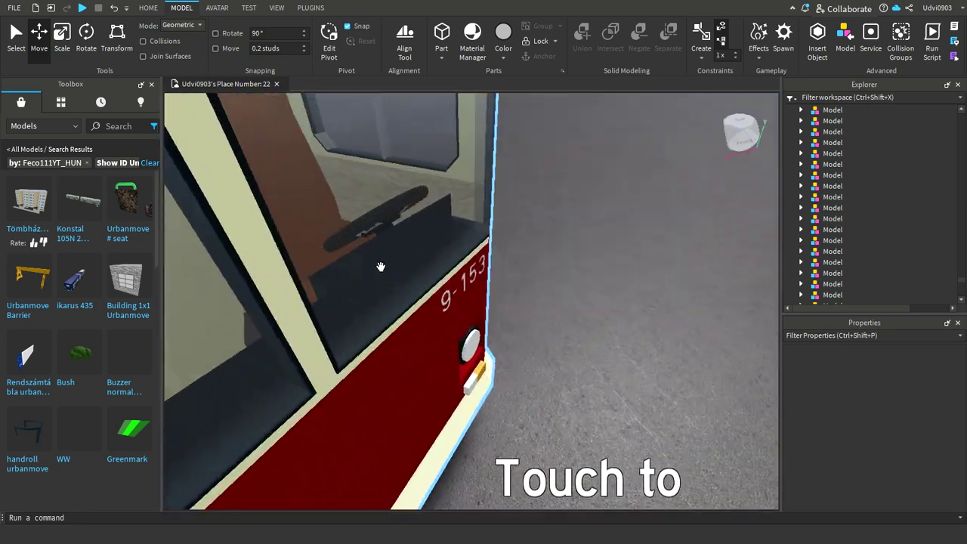
pyautogui.scroll(10, 376, 263)
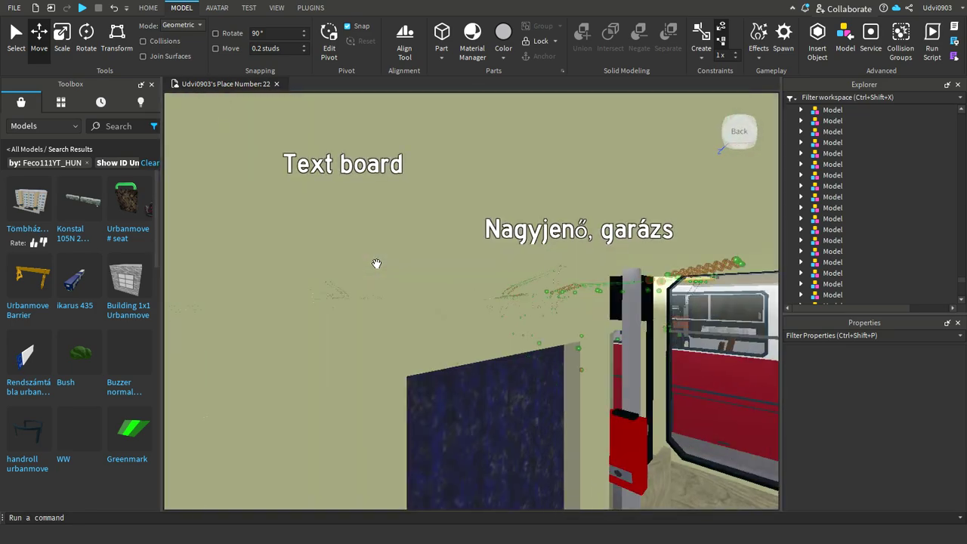
pyautogui.scroll(10, 417, 257)
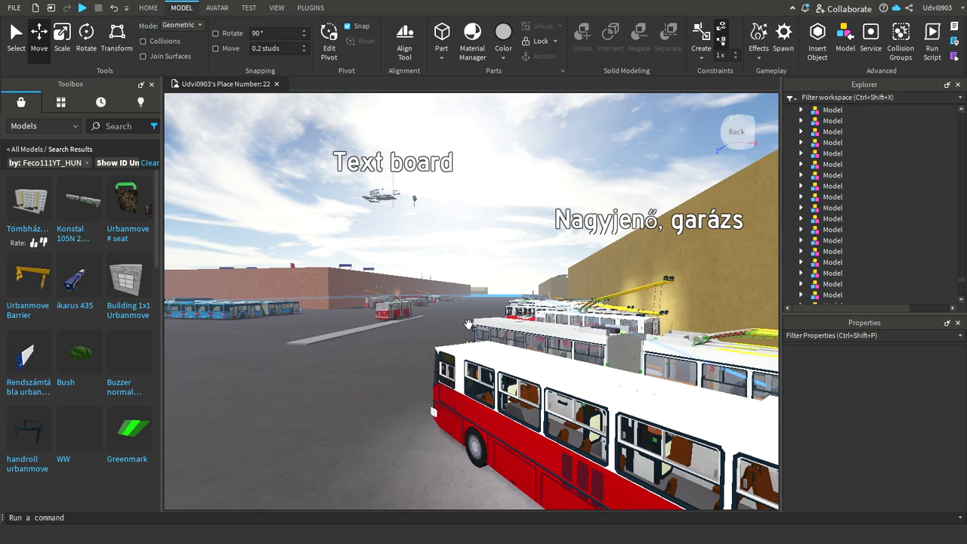
pyautogui.scroll(10, 426, 292)
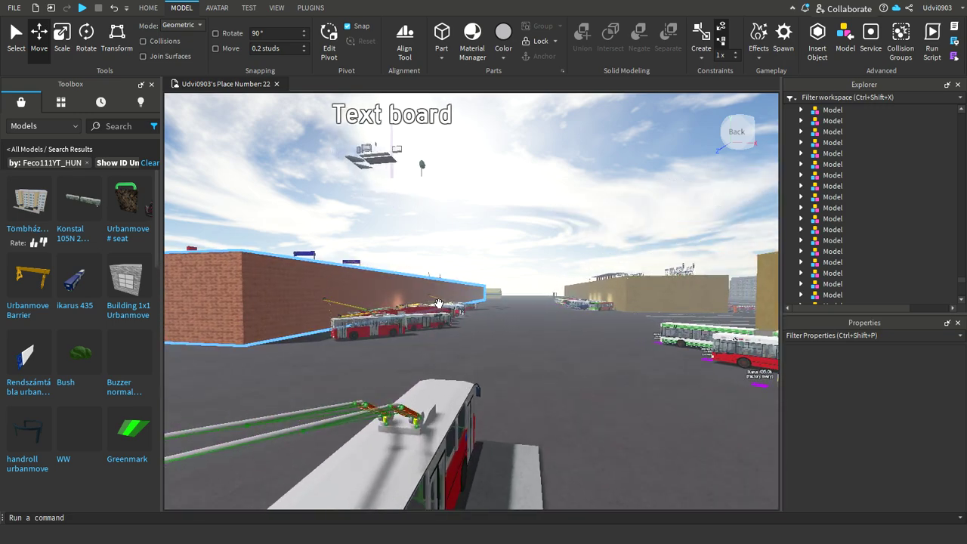
# Duplicate the orange and green Ikarus 412 bus at the end of the bus row twice in place
pyautogui.scroll(10, 519, 305)
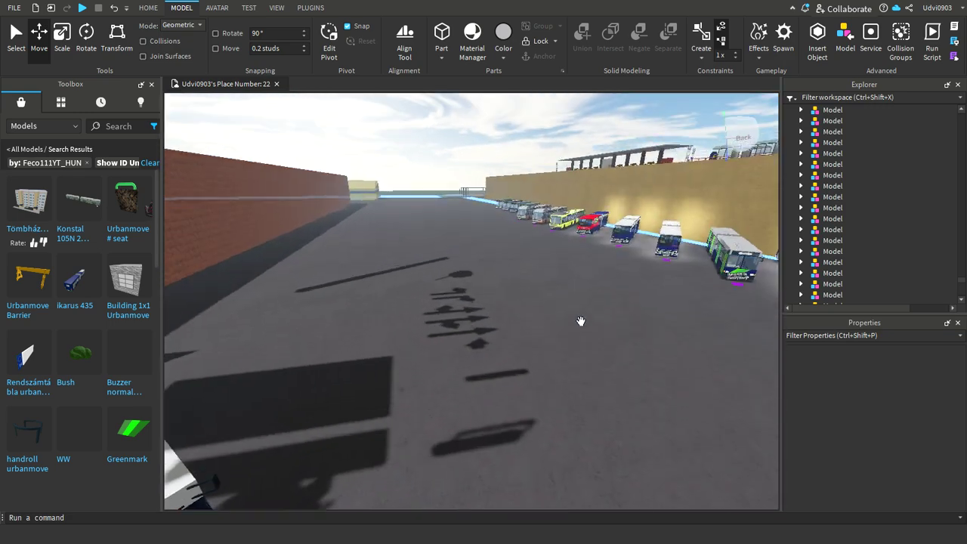
pyautogui.press('w')
pyautogui.moveTo(572, 360); pyautogui.dragTo(579, 360, button='right')
pyautogui.press('w')
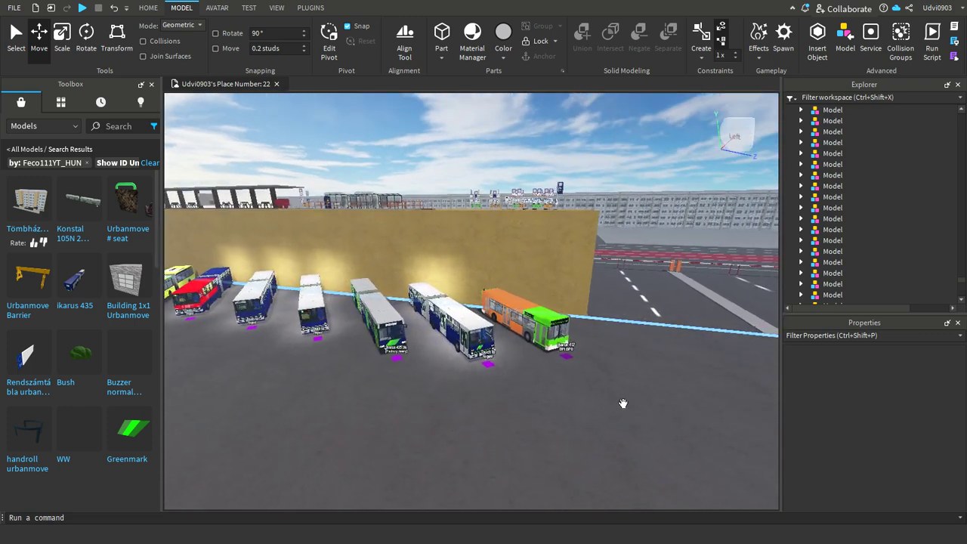
pyautogui.scroll(5, 626, 400)
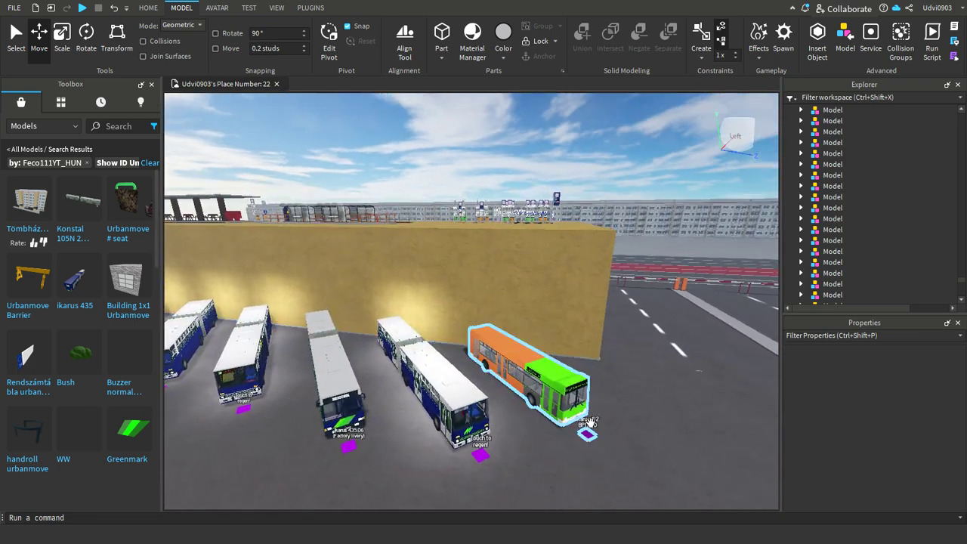
pyautogui.click(589, 423)
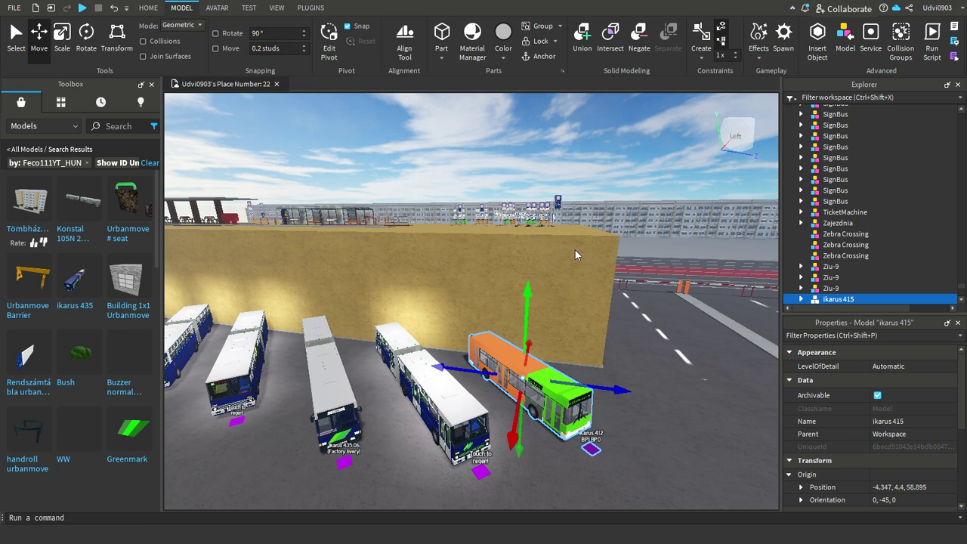
pyautogui.hotkey('ctrl', 'd')
pyautogui.hotkey('ctrl', 'd')
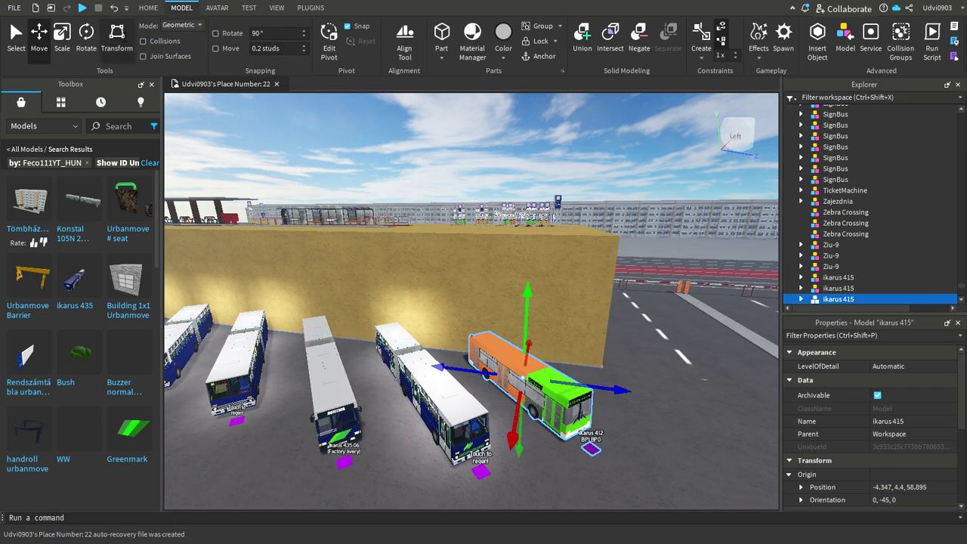
# Turn the newest orange and green bus copy 180° about its vertical axis
pyautogui.hotkey('ctrl', '5')
pyautogui.moveTo(604, 449); pyautogui.dragTo(487, 349)
pyautogui.moveTo(483, 347); pyautogui.dragTo(482, 346)
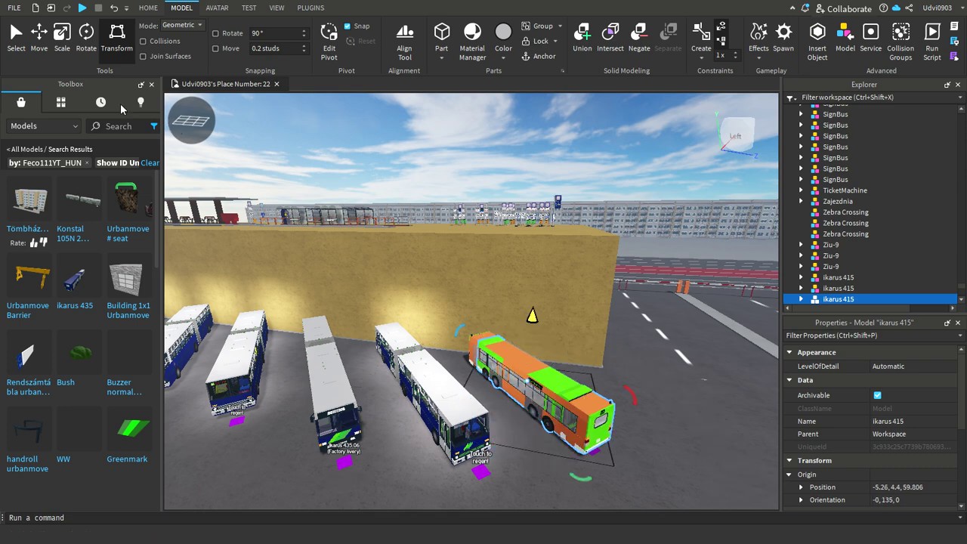
# Move the turned copy straight across the yard to the brick hall's trolleybus row, at about X -133, and deselect it
pyautogui.click(37, 44)
pyautogui.moveTo(578, 417); pyautogui.dragTo(510, 329, button='right')
pyautogui.scroll(-5, 543, 344)
pyautogui.moveTo(399, 278); pyautogui.dragTo(670, 270)
pyautogui.moveTo(530, 309); pyautogui.dragTo(572, 202, button='right')
pyautogui.click(607, 121)
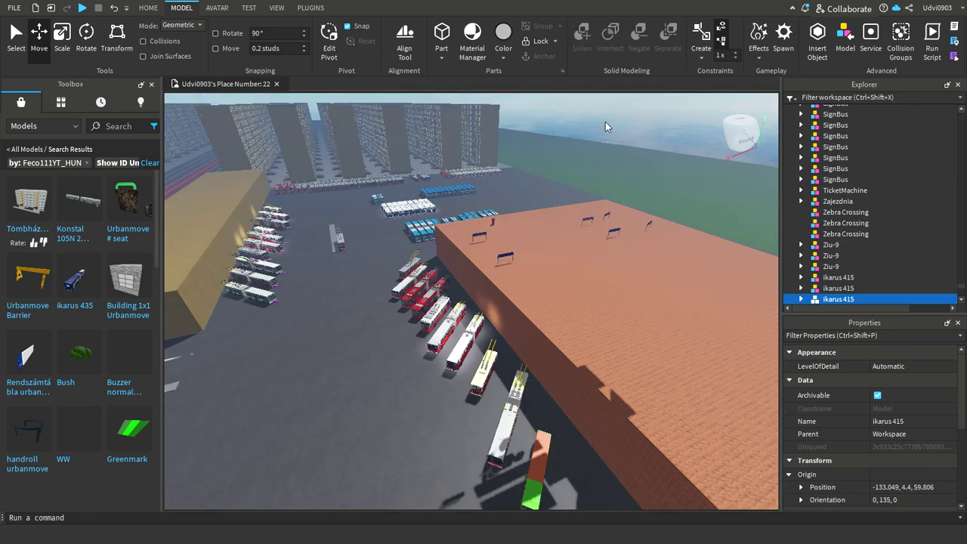
pyautogui.scroll(5, 373, 301)
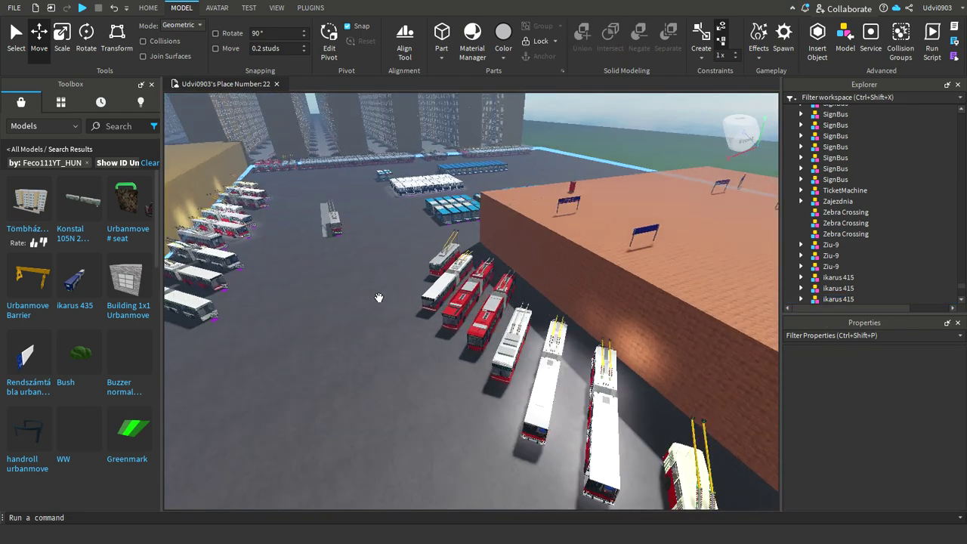
pyautogui.scroll(6, 398, 295)
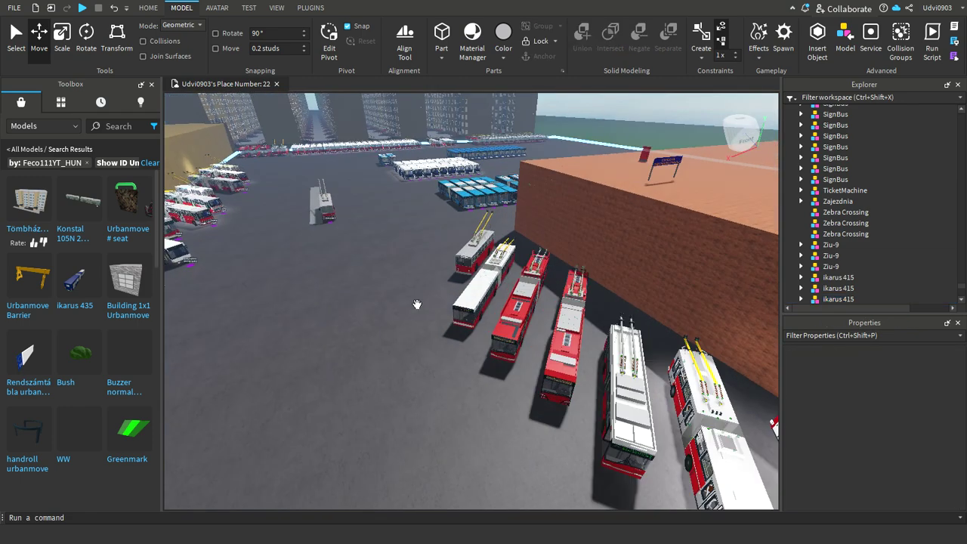
pyautogui.moveTo(554, 369); pyautogui.dragTo(550, 368, button='right')
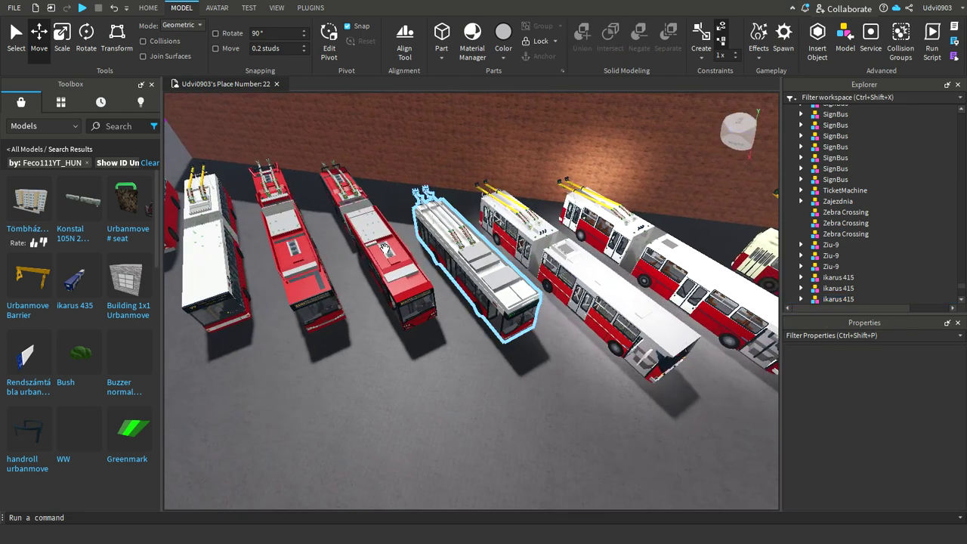
pyautogui.scroll(-3, 423, 268)
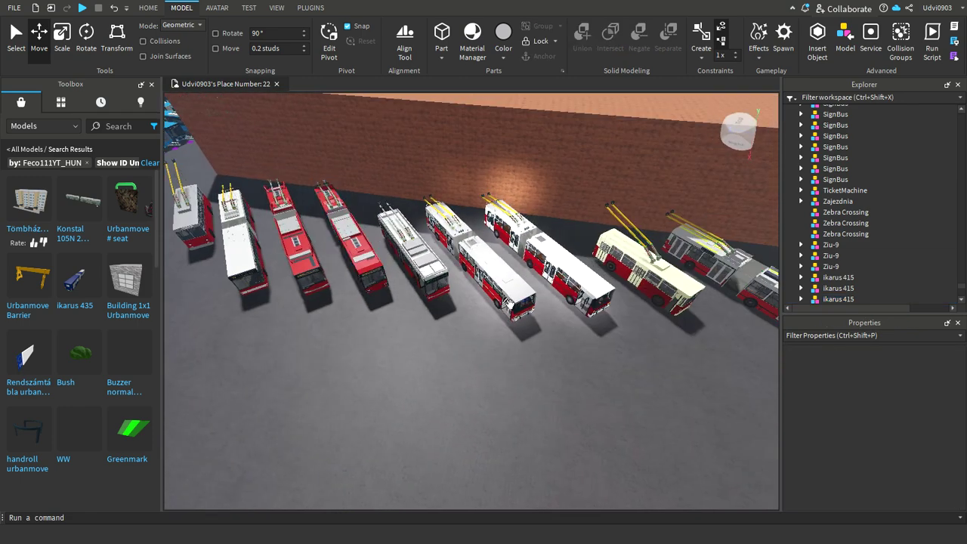
pyautogui.scroll(6, 552, 310)
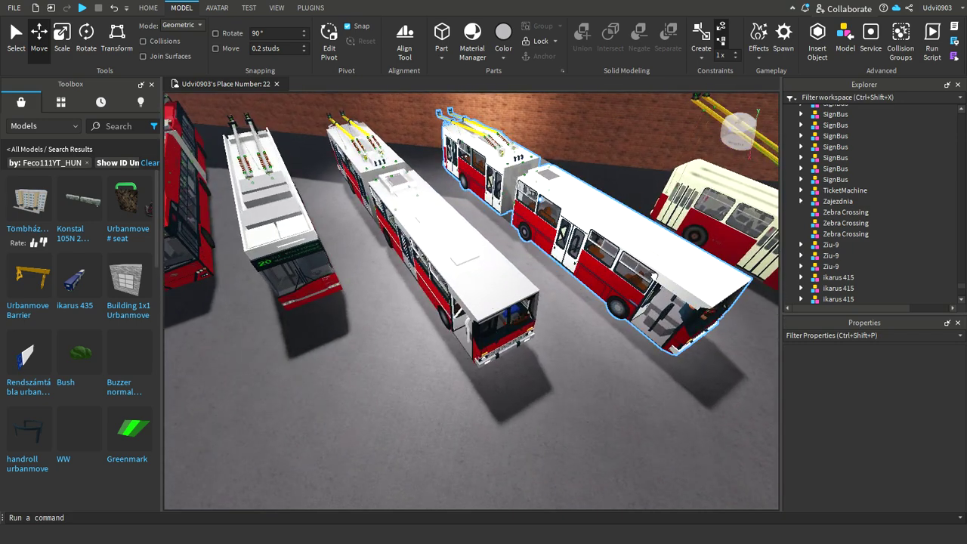
pyautogui.click(669, 291)
pyautogui.moveTo(669, 291); pyautogui.dragTo(679, 329, button='right')
pyautogui.keyDown('ctrl'); pyautogui.click(596, 290); pyautogui.keyUp('ctrl')
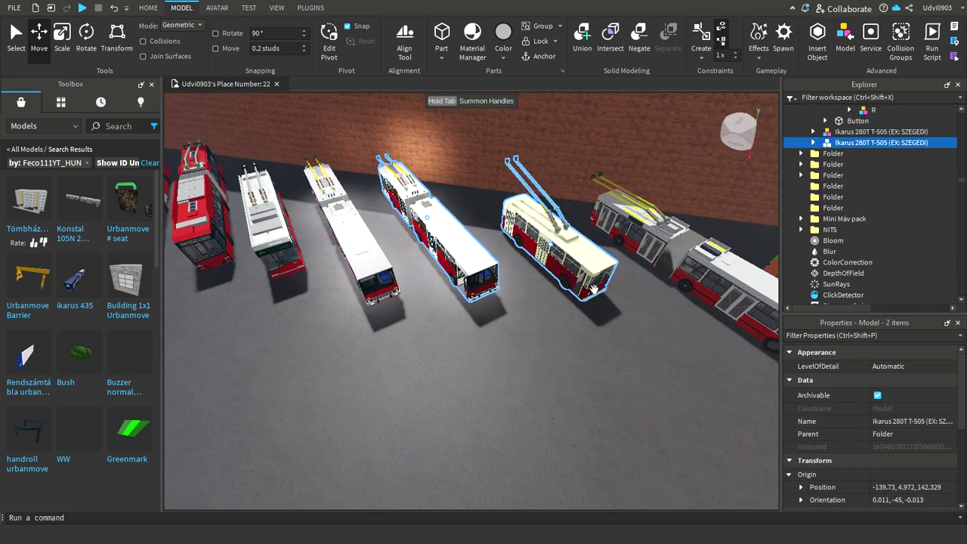
pyautogui.moveTo(507, 320); pyautogui.dragTo(548, 337, button='right')
pyautogui.moveTo(513, 135); pyautogui.dragTo(508, 132, button='right')
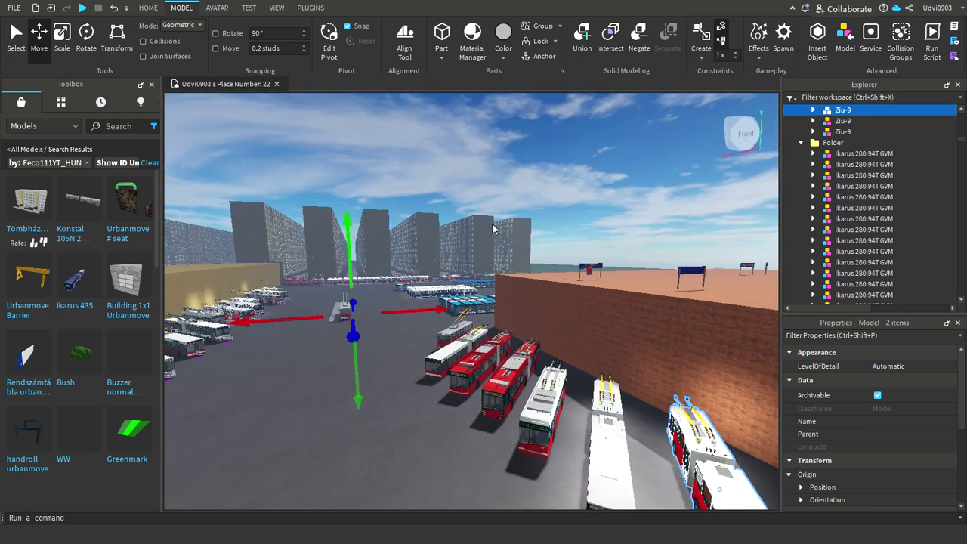
pyautogui.click(517, 179)
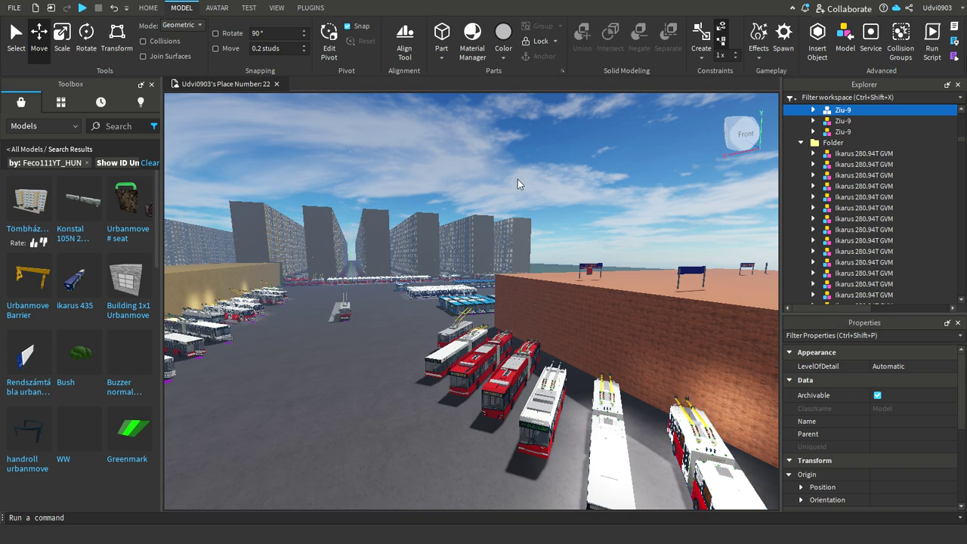
# Delete the cream and red trolleybus and the articulated red and white one beside it from the brick hall's row
pyautogui.moveTo(479, 166); pyautogui.dragTo(616, 369, button='right')
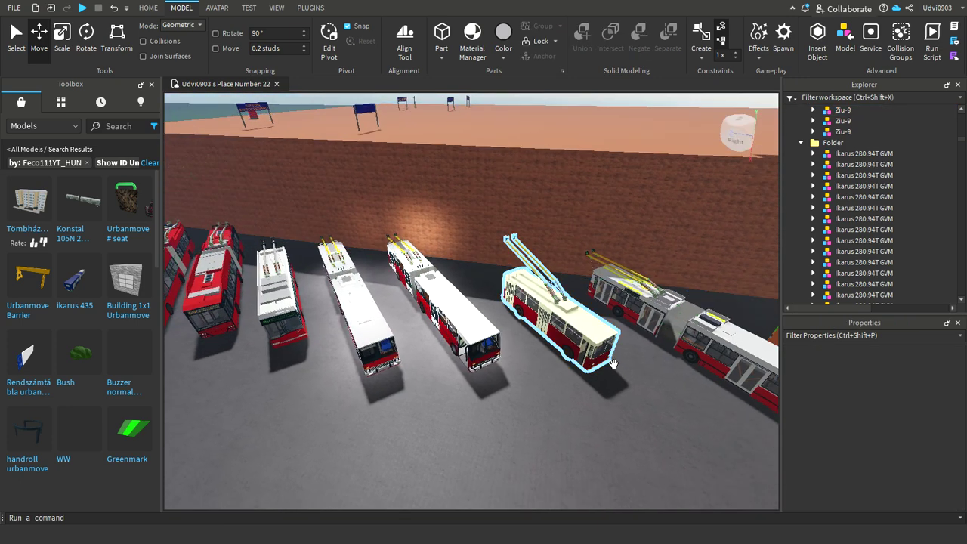
pyautogui.scroll(5, 611, 400)
pyautogui.scroll(4, 611, 401)
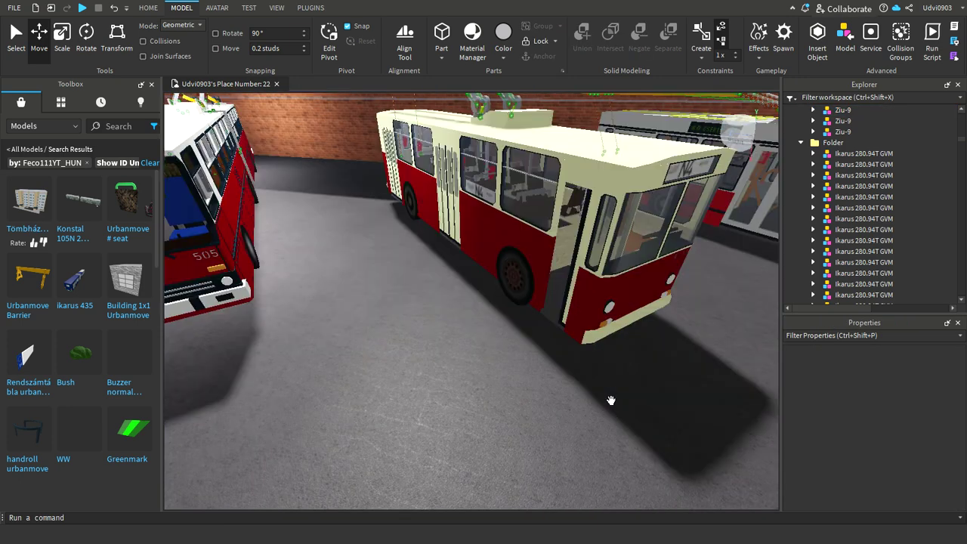
pyautogui.moveTo(611, 399); pyautogui.dragTo(560, 440, button='right')
pyautogui.click(585, 334)
pyautogui.keyDown('ctrl'); pyautogui.click(375, 292); pyautogui.keyUp('ctrl')
pyautogui.scroll(-10, 560, 440)
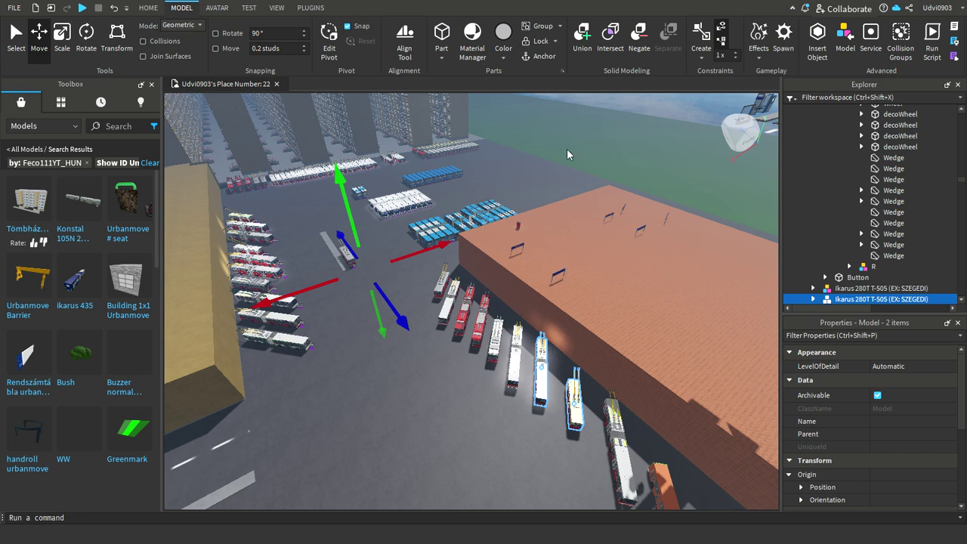
pyautogui.press('Delete')
# Move the separated articulated trolleybus and the orange and green bus together along the brick hall towards the other trolleybuses, then deselect them
pyautogui.moveTo(499, 321); pyautogui.dragTo(498, 320, button='right')
pyautogui.scroll(5, 498, 320)
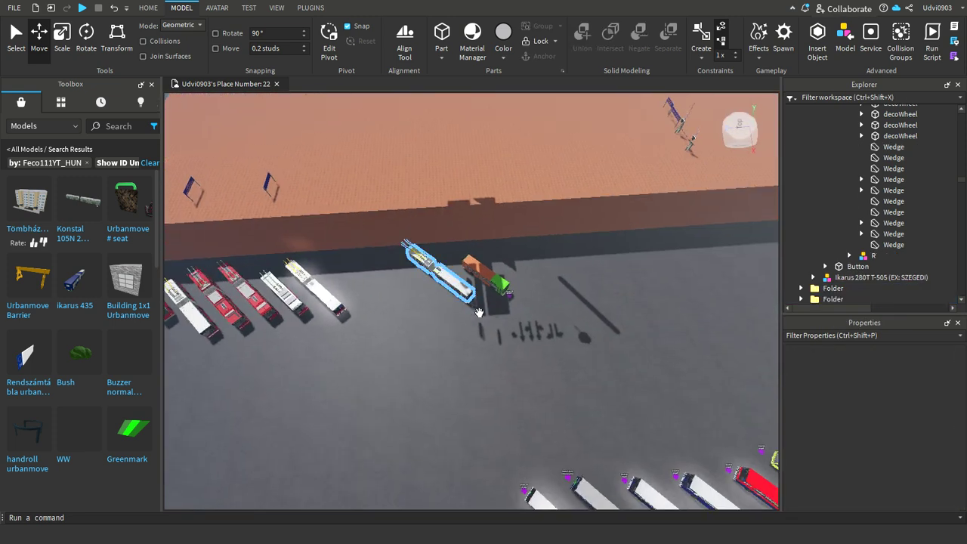
pyautogui.click(472, 296)
pyautogui.keyDown('ctrl'); pyautogui.click(484, 278); pyautogui.keyUp('ctrl')
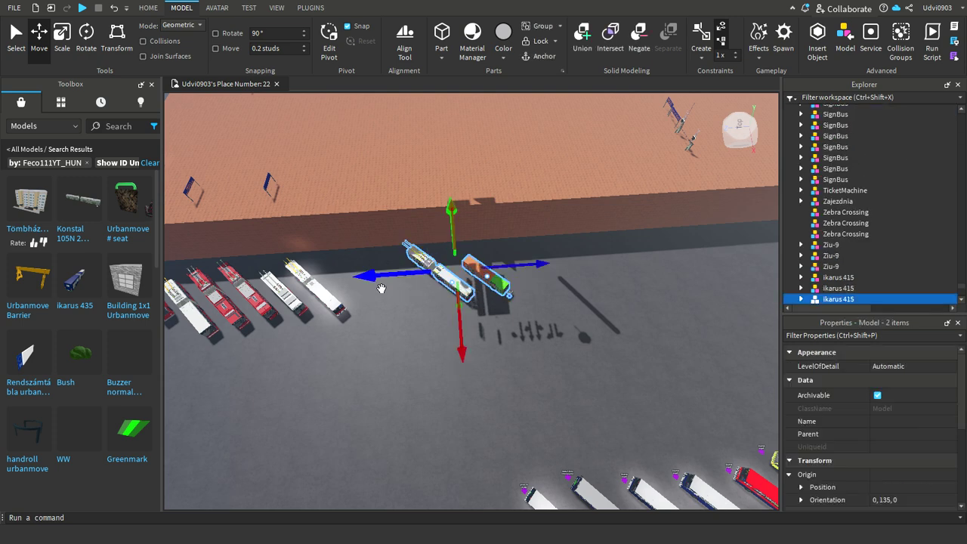
pyautogui.moveTo(358, 279); pyautogui.dragTo(353, 281)
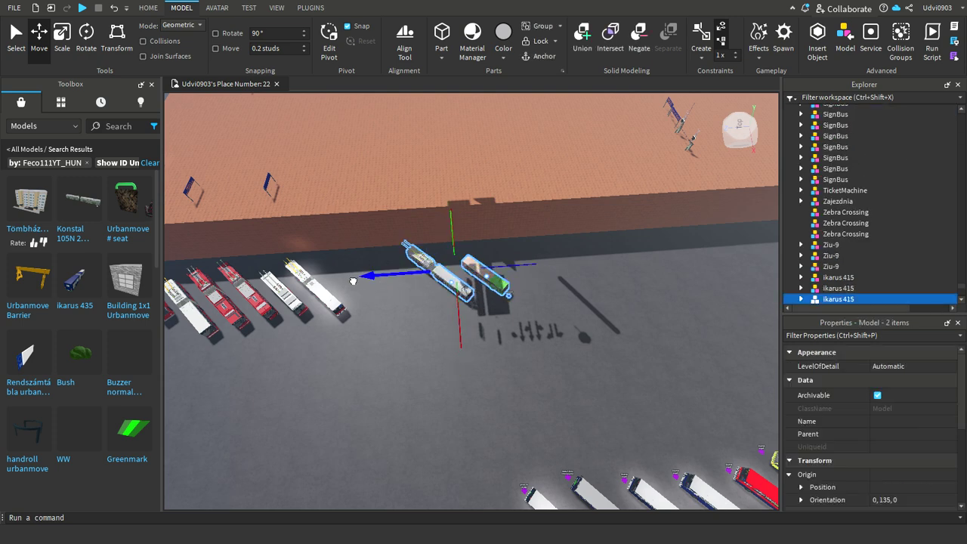
pyautogui.moveTo(352, 281); pyautogui.dragTo(340, 293)
pyautogui.moveTo(517, 299); pyautogui.dragTo(501, 164, button='right')
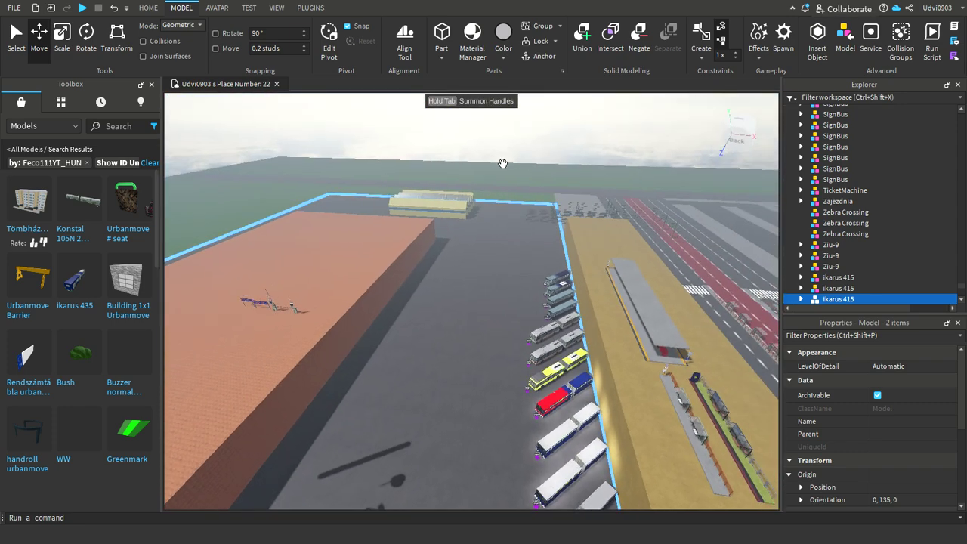
pyautogui.click(583, 130)
# Make about a dozen in-place duplicates of the blue and white Ikarus 280.64 (49) beside the orange and green bus
pyautogui.moveTo(583, 130); pyautogui.dragTo(583, 133, button='right')
pyautogui.scroll(4, 492, 232)
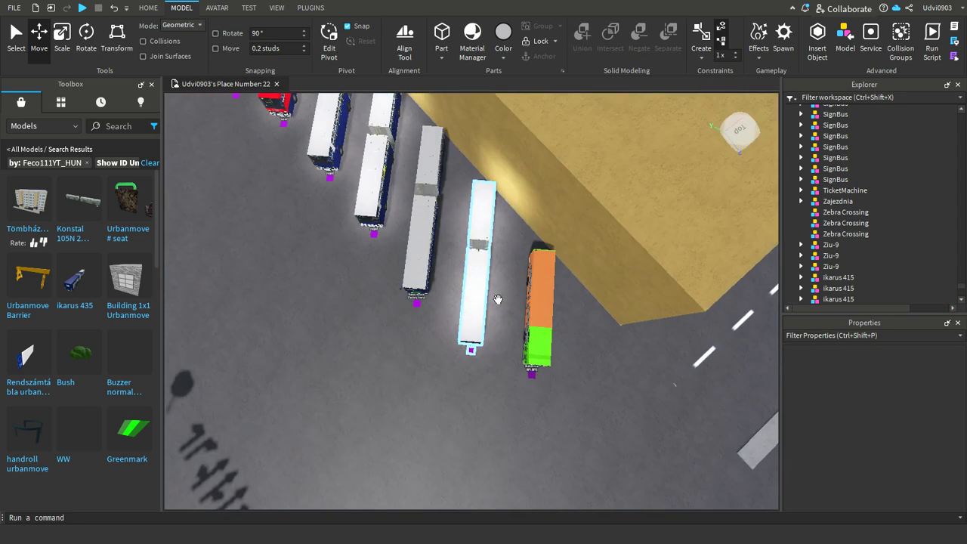
pyautogui.scroll(3, 497, 295)
pyautogui.click(495, 317)
pyautogui.scroll(-4, 495, 318)
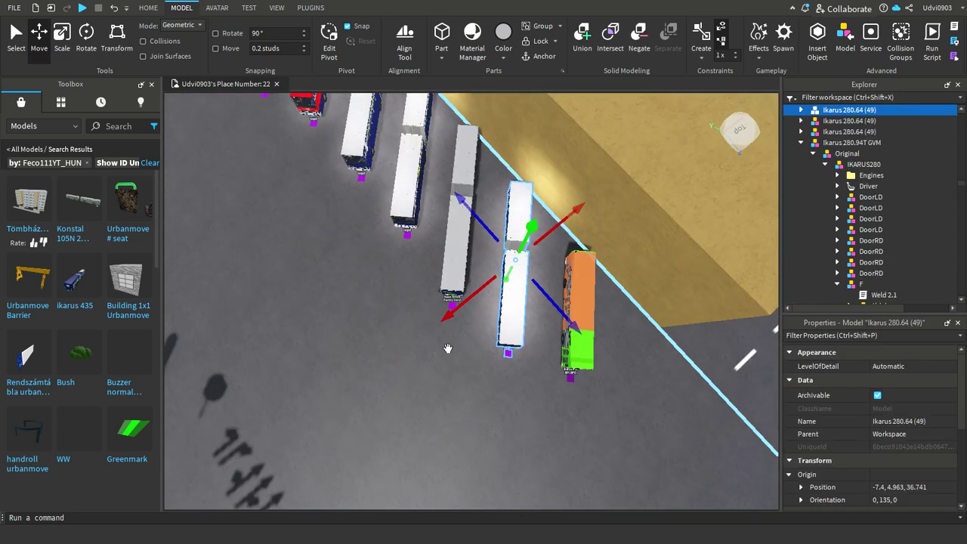
pyautogui.scroll(5, 456, 348)
pyautogui.moveTo(585, 328); pyautogui.dragTo(560, 331, button='right')
pyautogui.scroll(-4, 560, 330)
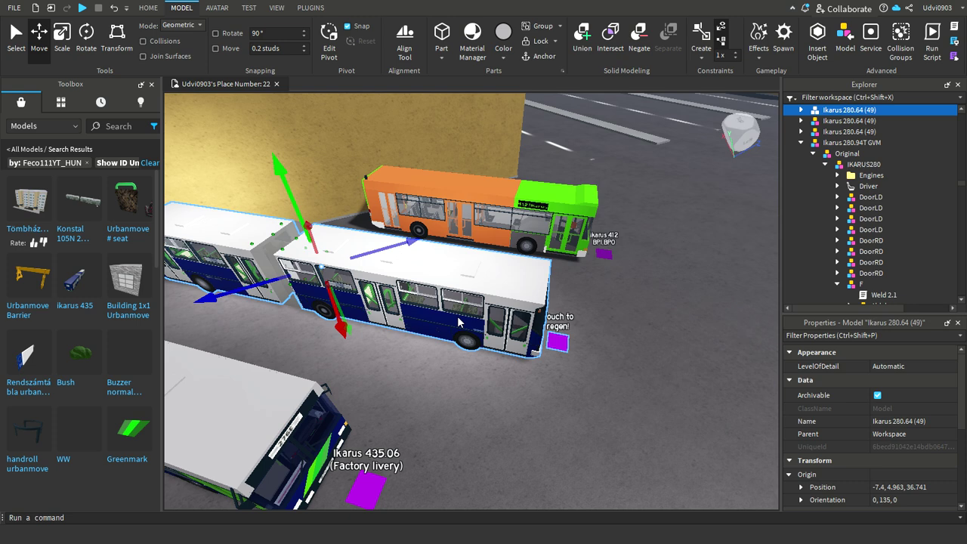
pyautogui.hotkey('ctrl', 'd')
pyautogui.hotkey('ctrl', 'd')
pyautogui.hotkey('ctrl', 'd')
pyautogui.hotkey('ctrl', 'd')
pyautogui.hotkey('ctrl', 'd')
pyautogui.hotkey('ctrl', 'd')
pyautogui.hotkey('ctrl', 'd')
pyautogui.hotkey('ctrl', 'd')
pyautogui.hotkey('ctrl', 'd')
pyautogui.hotkey('ctrl', 'd')
pyautogui.hotkey('ctrl', 'd')
pyautogui.hotkey('ctrl', 'd')
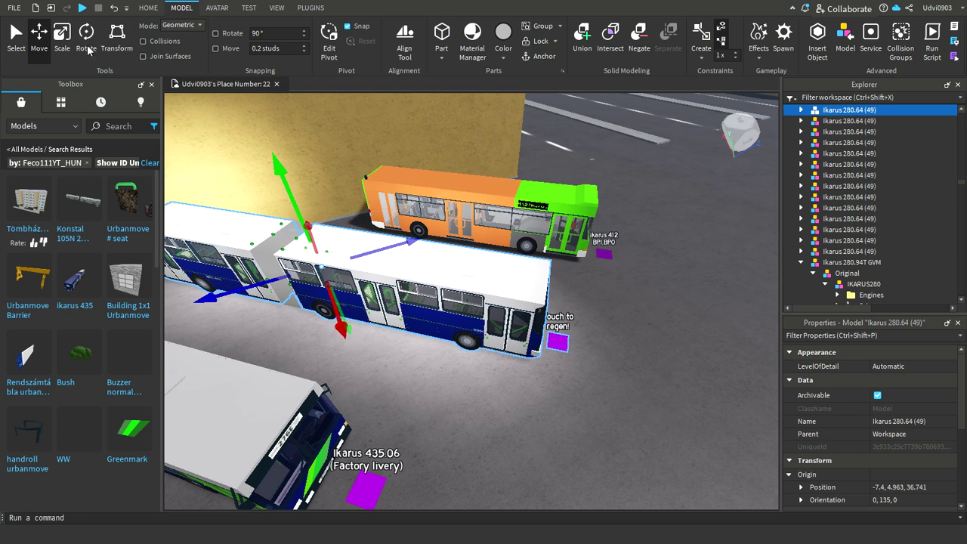
# Turn one Ikarus 280.64 copy 180° and move it across the yard beside the orange and green bus, at about X -133, Z 83
pyautogui.click(124, 40)
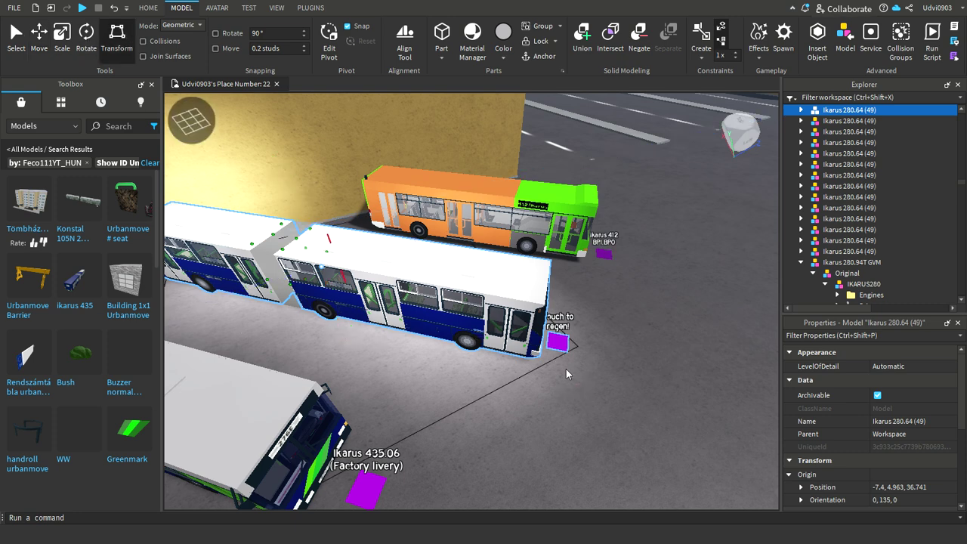
pyautogui.moveTo(544, 304); pyautogui.dragTo(212, 249)
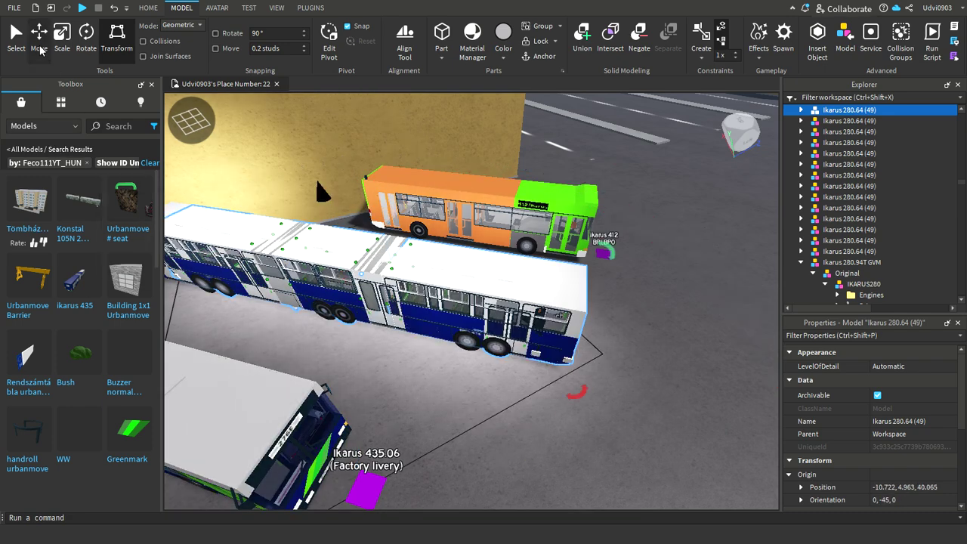
pyautogui.click(39, 38)
pyautogui.scroll(-8, 495, 325)
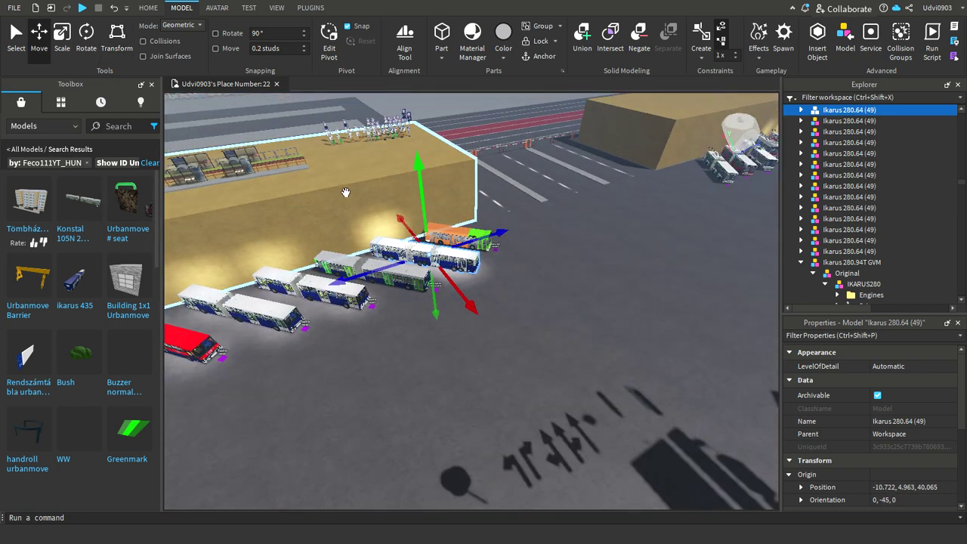
pyautogui.moveTo(345, 194); pyautogui.dragTo(465, 280, button='right')
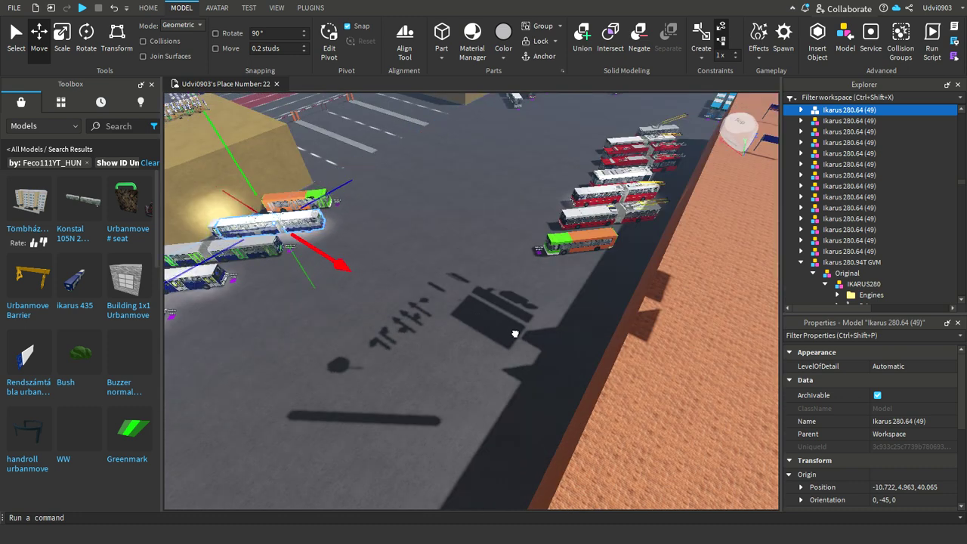
pyautogui.moveTo(516, 335); pyautogui.dragTo(561, 378)
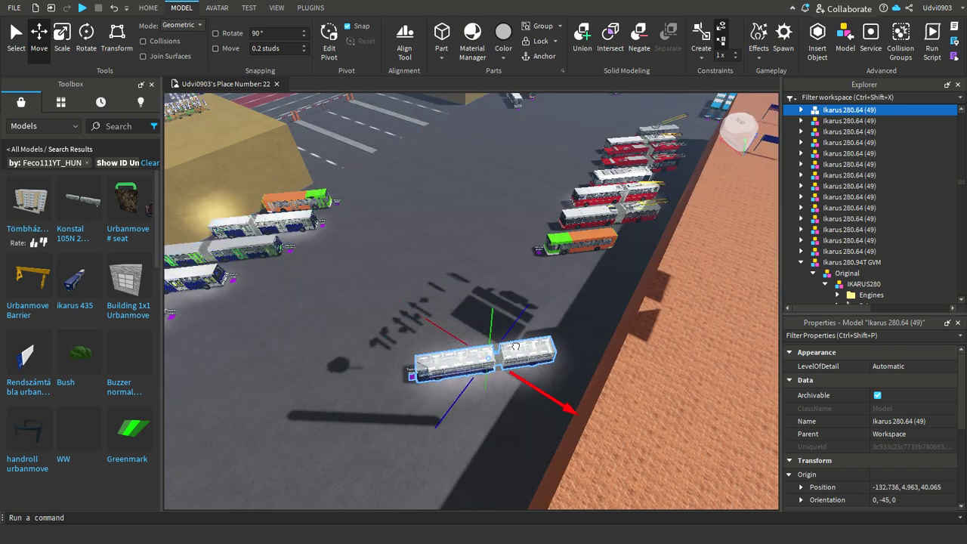
pyautogui.moveTo(520, 326); pyautogui.dragTo(571, 260)
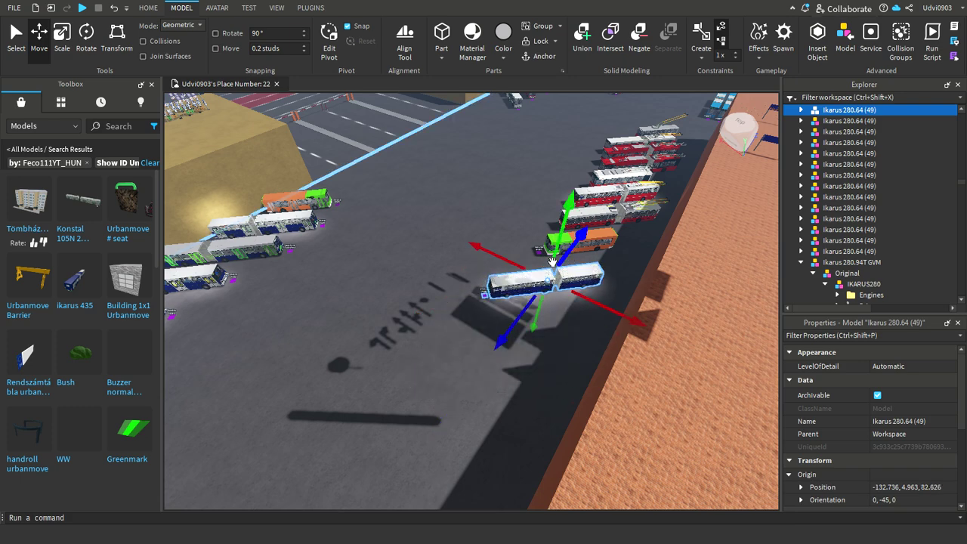
# Shift the Ikarus 280.64 copy closer to the brick hall's wall, to about X -139
pyautogui.scroll(4, 544, 236)
pyautogui.moveTo(529, 252); pyautogui.dragTo(517, 343, button='right')
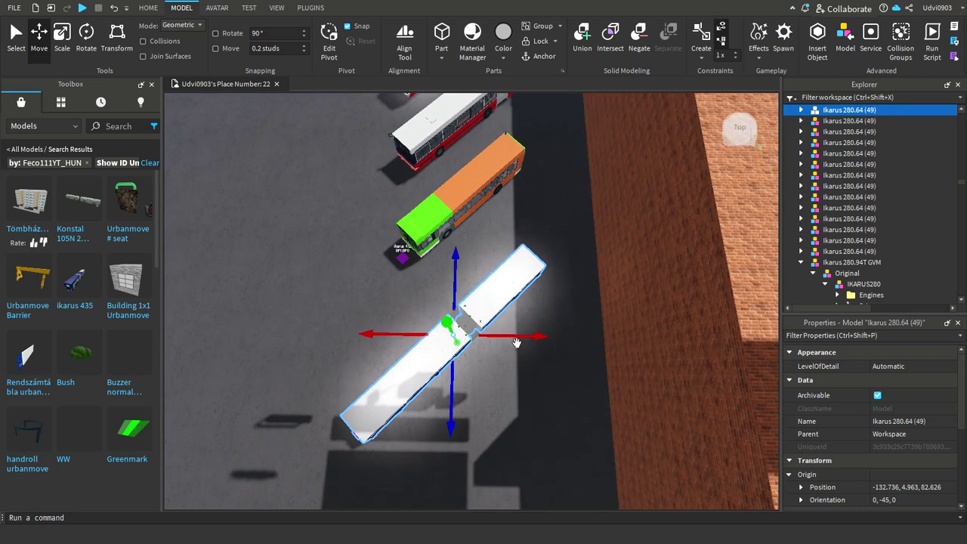
pyautogui.moveTo(522, 337); pyautogui.dragTo(537, 337)
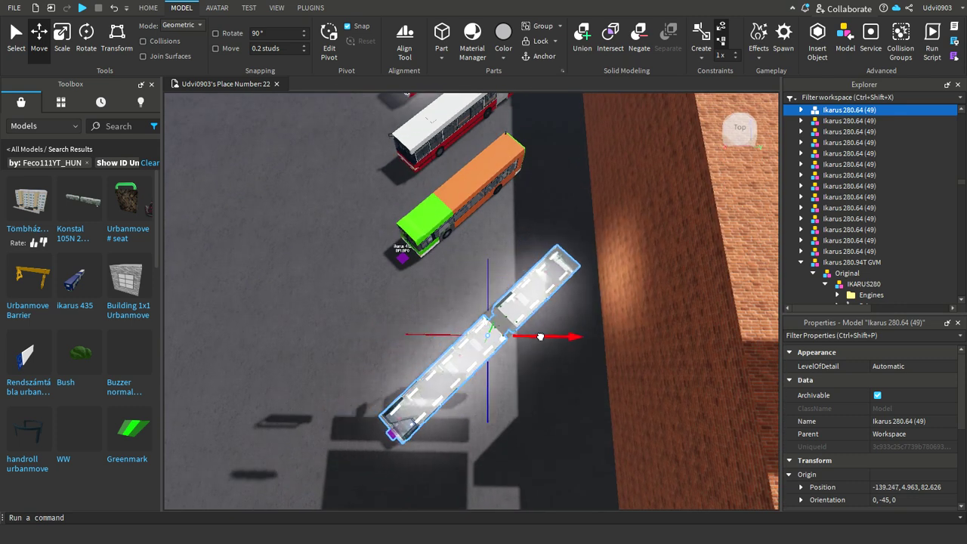
pyautogui.press('a')
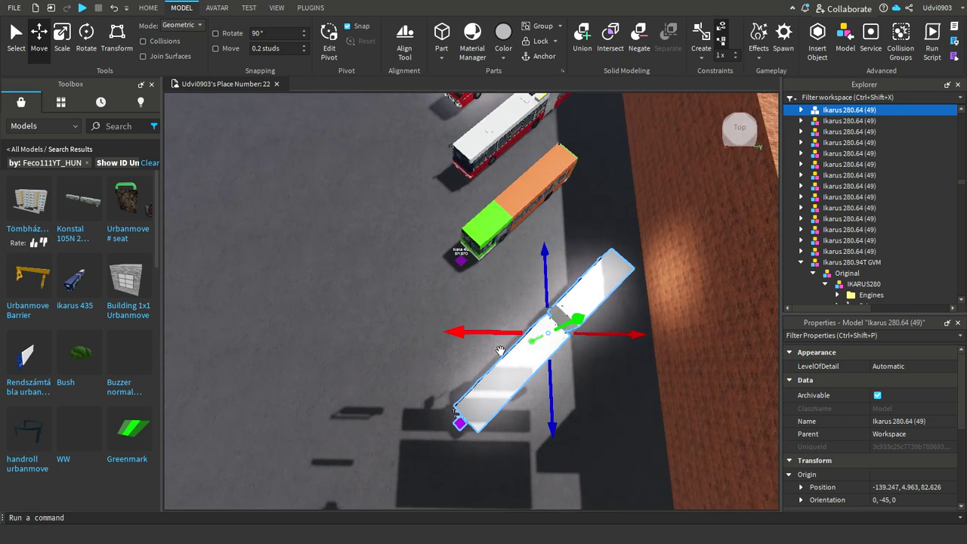
# Move the Ikarus 280.64 copy closer alongside the orange and green bus, to about X -143, Z 93, and deselect it
pyautogui.moveTo(493, 336); pyautogui.dragTo(502, 336)
pyautogui.moveTo(582, 407); pyautogui.dragTo(559, 339)
pyautogui.moveTo(507, 449); pyautogui.dragTo(508, 444, button='right')
pyautogui.click(589, 174)
# Delete the purple Button part and the Driver seat of the orange and green bus
pyautogui.moveTo(565, 221); pyautogui.dragTo(564, 227, button='right')
pyautogui.scroll(6, 481, 306)
pyautogui.moveTo(525, 411); pyautogui.dragTo(527, 367, button='right')
pyautogui.keyDown('alt'); pyautogui.click(484, 323); pyautogui.keyUp('alt')
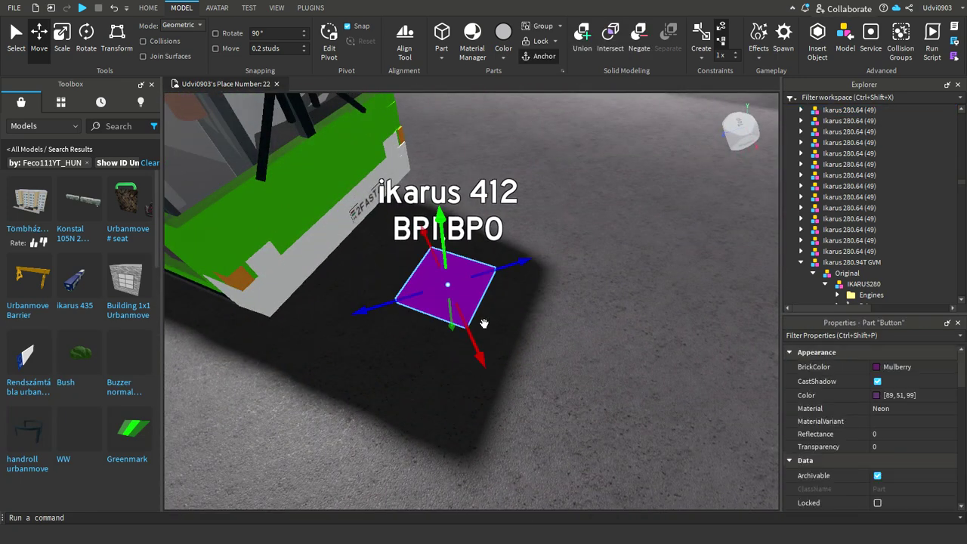
pyautogui.moveTo(469, 307); pyautogui.dragTo(485, 322, button='right')
pyautogui.scroll(10, 484, 324)
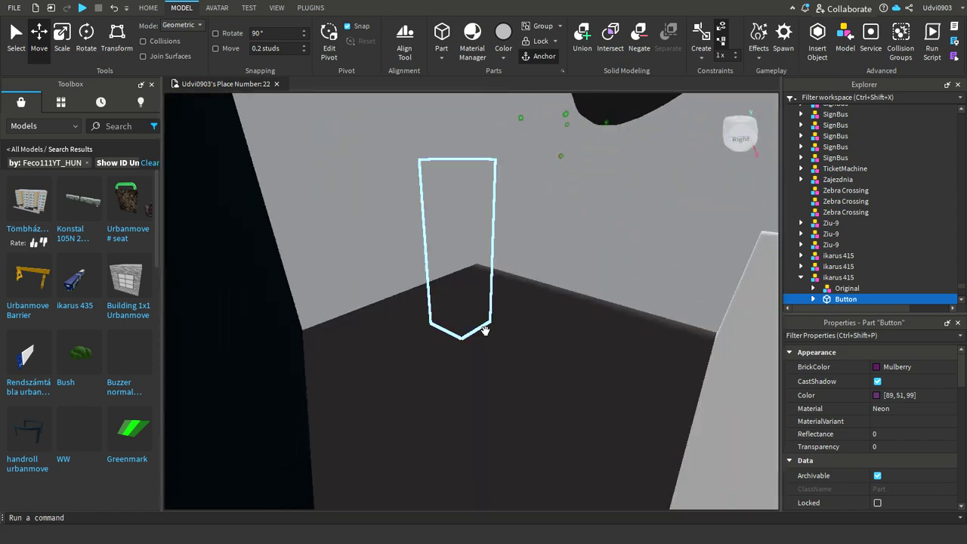
pyautogui.click(484, 331)
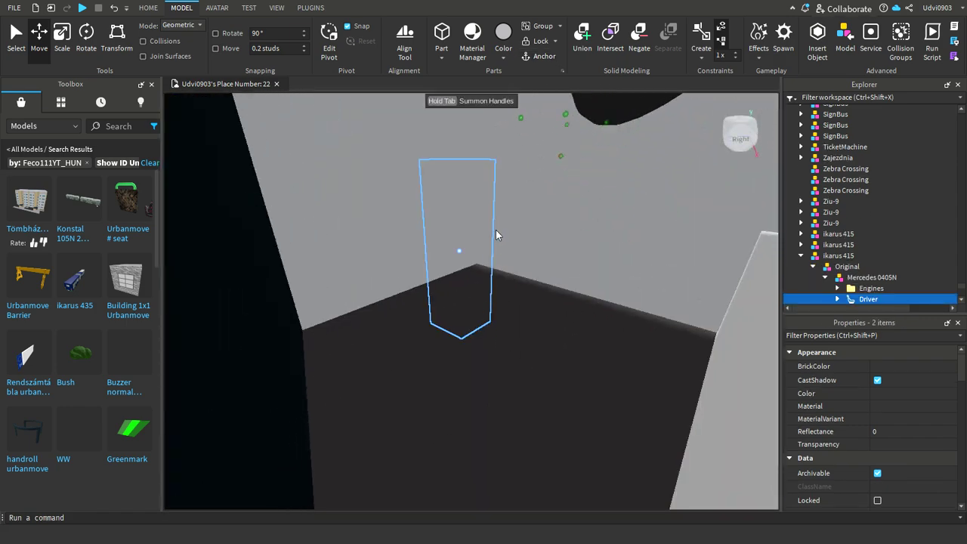
pyautogui.click(585, 397)
# Set the parent of the six DoorL, DoorLD, DoorR and DoorRD models of the orange and green bus to model F
pyautogui.scroll(-5, 579, 385)
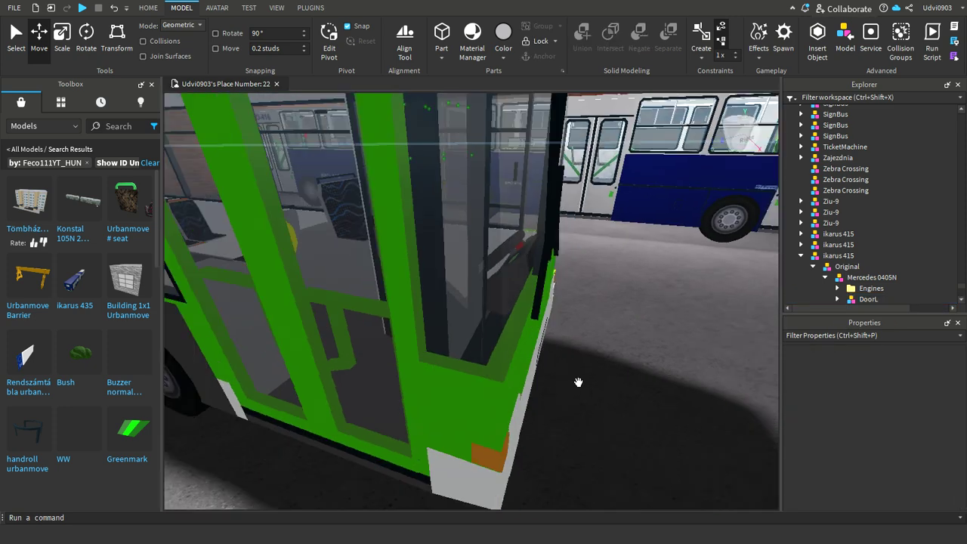
pyautogui.scroll(-5, 579, 382)
pyautogui.scroll(-5, 864, 247)
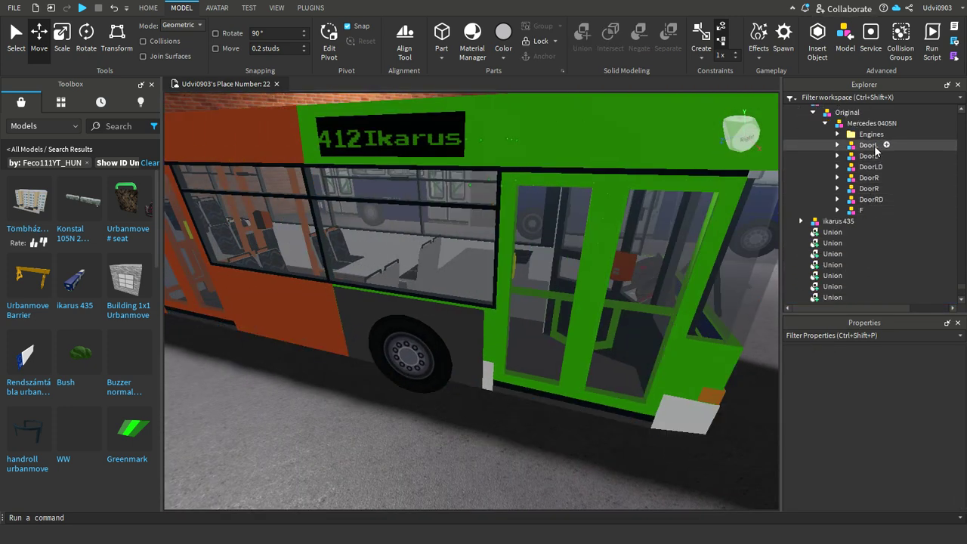
pyautogui.click(869, 145)
pyautogui.keyDown('shift'); pyautogui.click(871, 200); pyautogui.keyUp('shift')
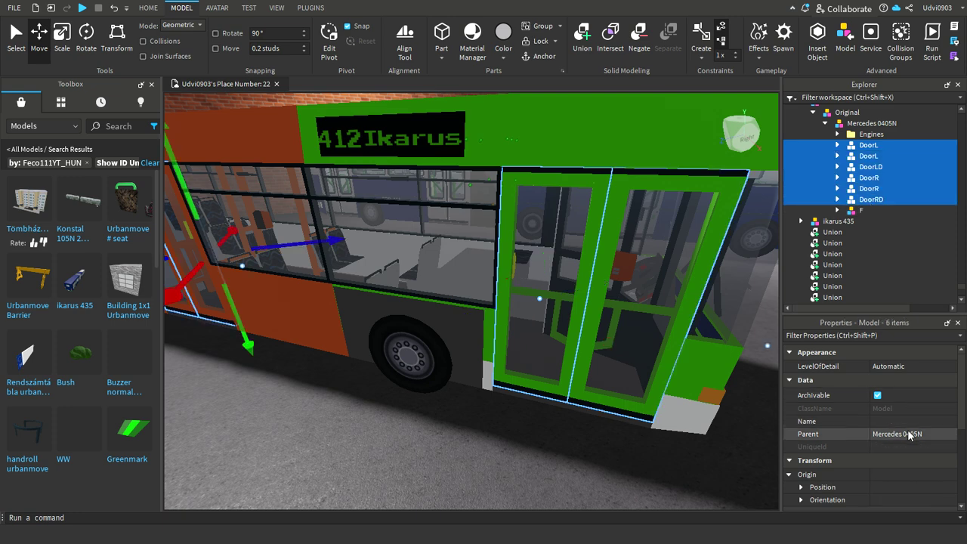
pyautogui.click(911, 435)
pyautogui.click(861, 210)
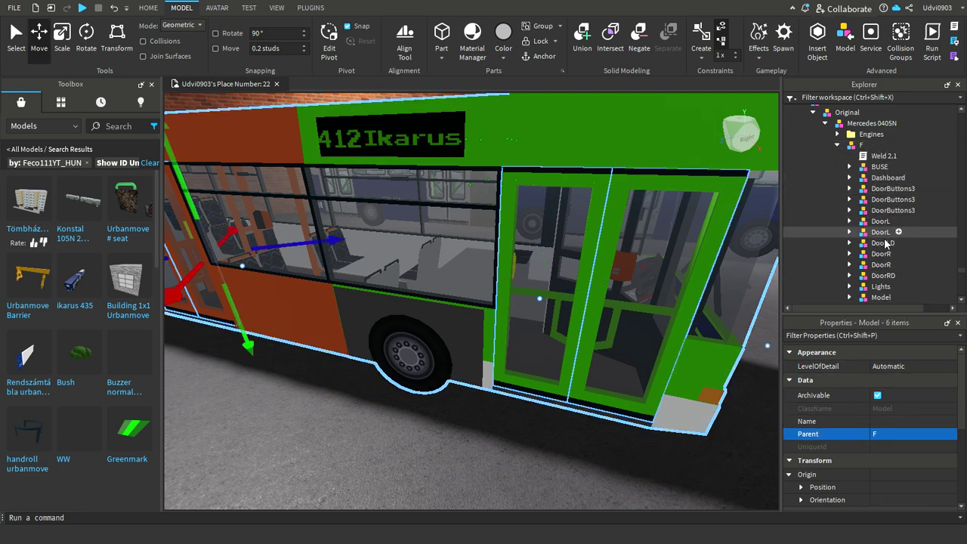
# Find the DoorL leaf of the orange and green bus's front door and rotate it 90° about its vertical axis
pyautogui.click(884, 242)
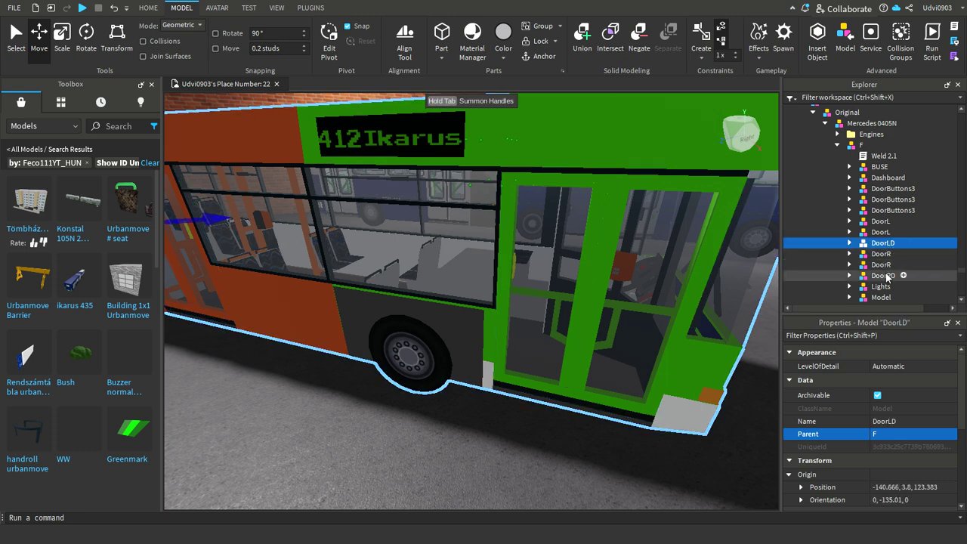
pyautogui.doubleClick(887, 277)
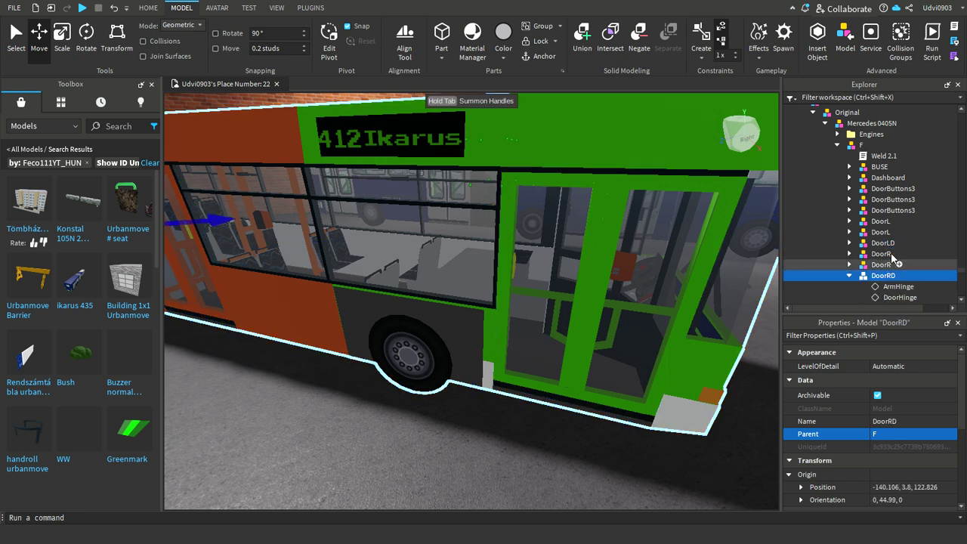
pyautogui.click(850, 276)
pyautogui.scroll(-4, 871, 262)
pyautogui.scroll(3, 879, 254)
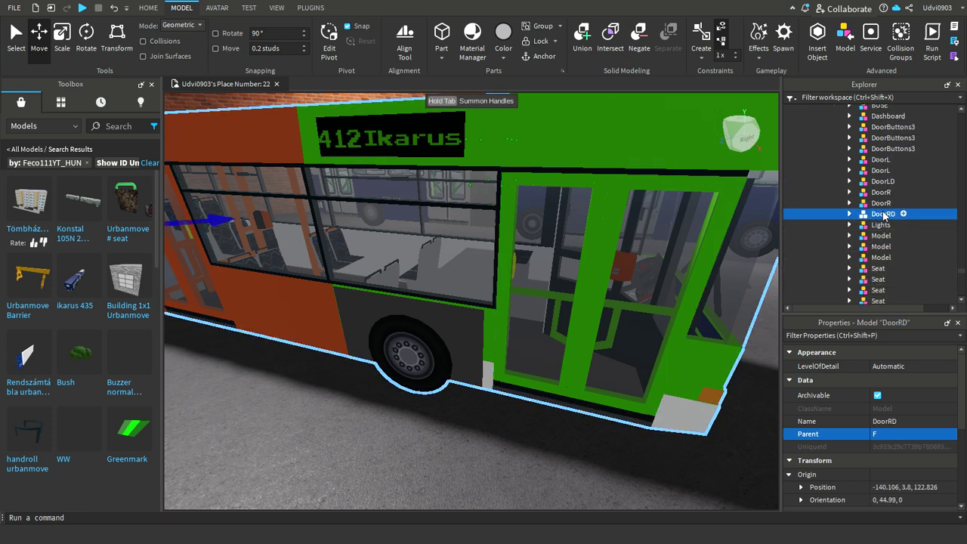
pyautogui.click(883, 190)
pyautogui.click(881, 201)
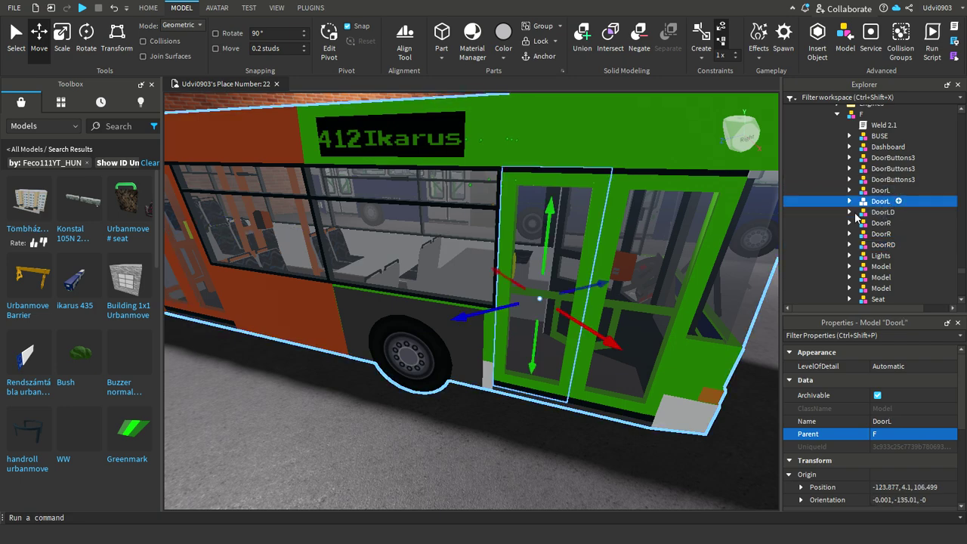
pyautogui.click(118, 39)
pyautogui.scroll(3, 398, 207)
pyautogui.scroll(2, 399, 207)
pyautogui.moveTo(399, 207); pyautogui.dragTo(484, 303, button='right')
pyautogui.moveTo(421, 473); pyautogui.dragTo(470, 397)
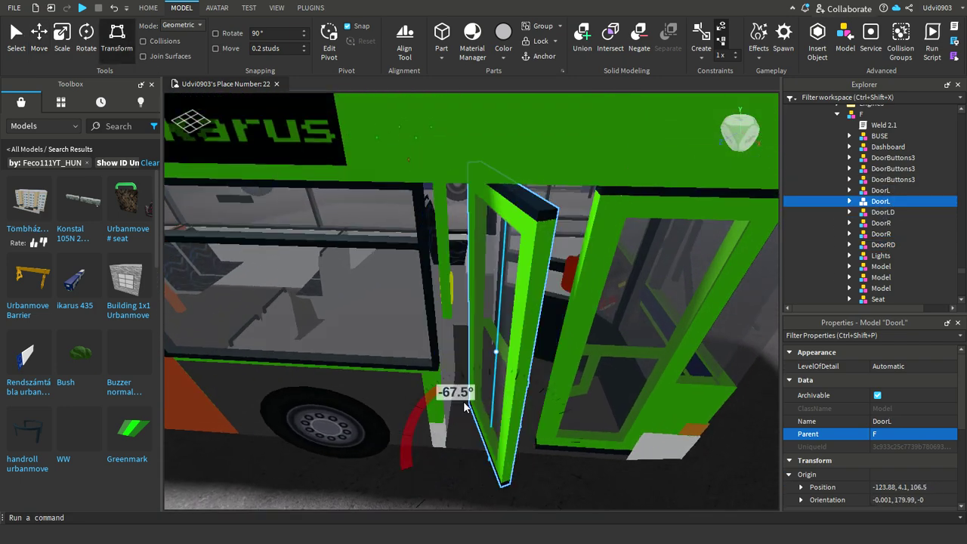
# Move the rotated front DoorL leaf against the rear side of the doorway, to about X -125, Z 106.5
pyautogui.click(41, 39)
pyautogui.press('e')
pyautogui.moveTo(533, 347); pyautogui.dragTo(563, 378, button='right')
pyautogui.moveTo(587, 385); pyautogui.dragTo(475, 366)
pyautogui.moveTo(554, 423); pyautogui.dragTo(562, 426, button='right')
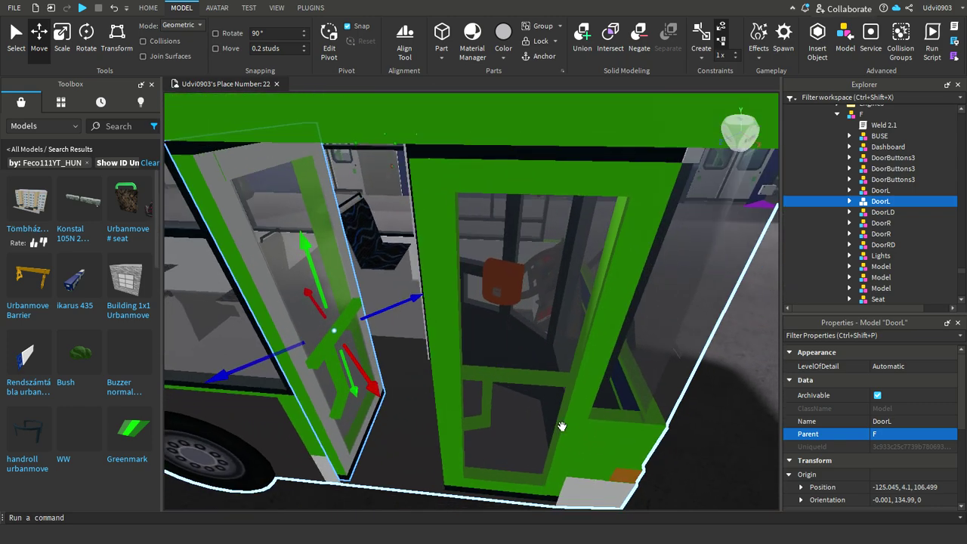
# Rotate the DoorR leaf of the orange and green bus's front door 90° about its vertical axis
pyautogui.scroll(-5, 562, 426)
pyautogui.click(882, 234)
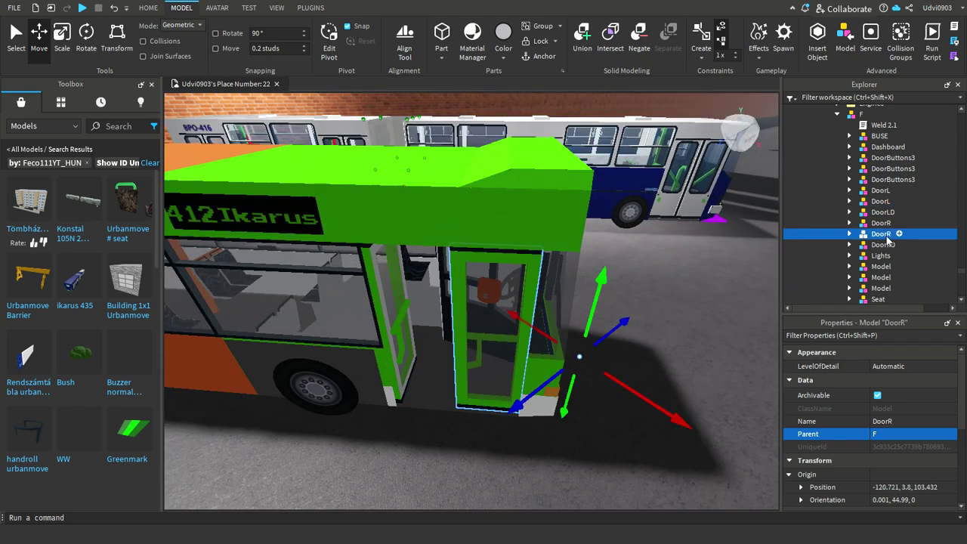
pyautogui.click(121, 39)
pyautogui.moveTo(531, 427); pyautogui.dragTo(500, 390)
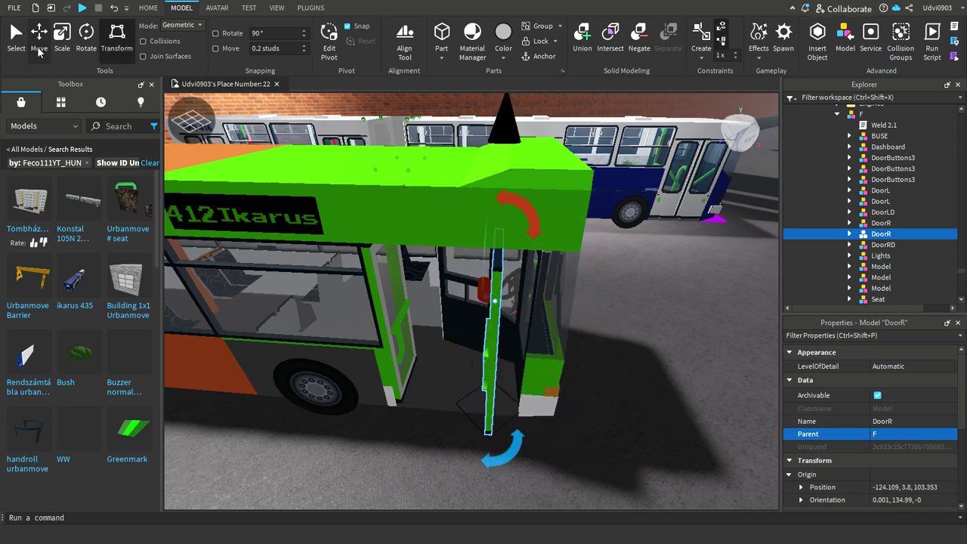
# Shift the rotated front DoorR leaf against the front side of the doorway, to about Z 102.2, and deselect it
pyautogui.click(38, 43)
pyautogui.scroll(4, 484, 321)
pyautogui.moveTo(483, 323); pyautogui.dragTo(441, 377, button='right')
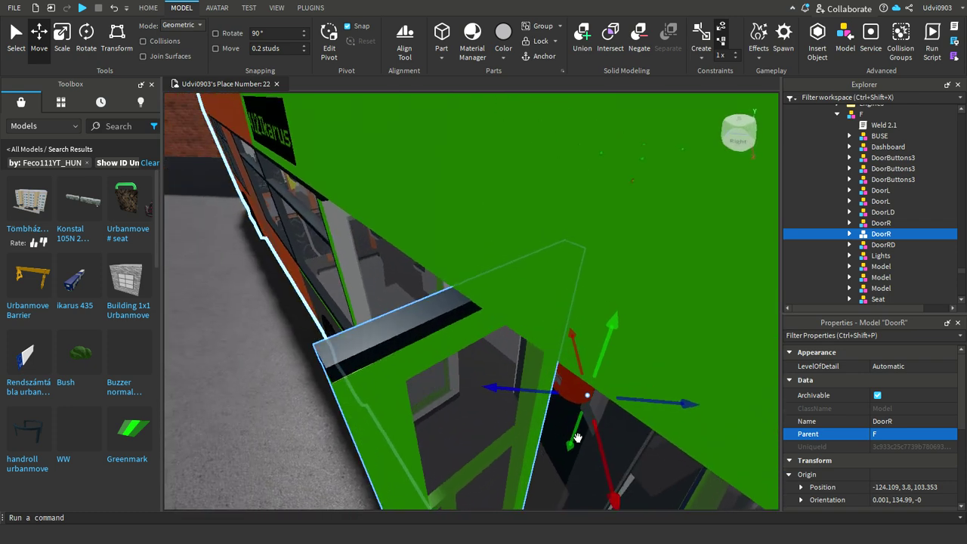
pyautogui.moveTo(535, 405); pyautogui.dragTo(588, 414)
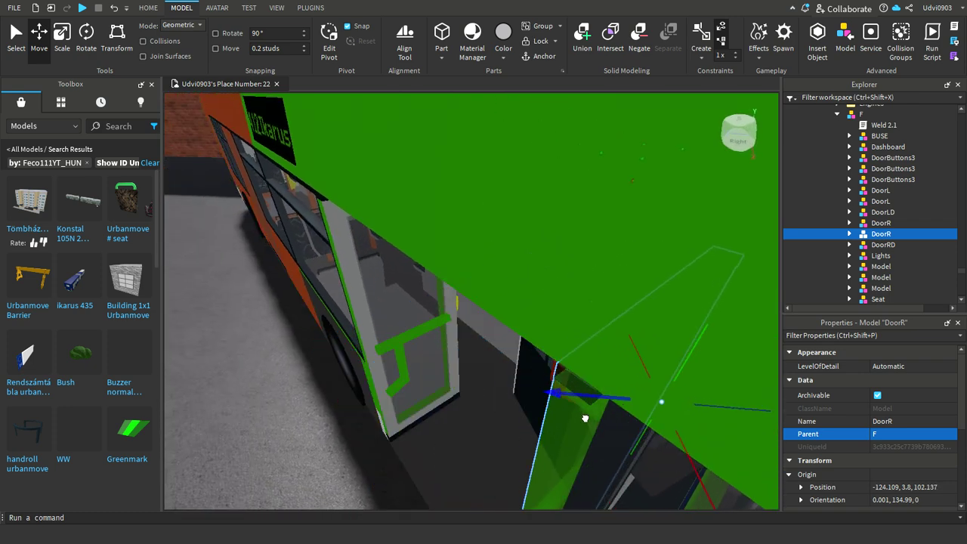
pyautogui.click(587, 418)
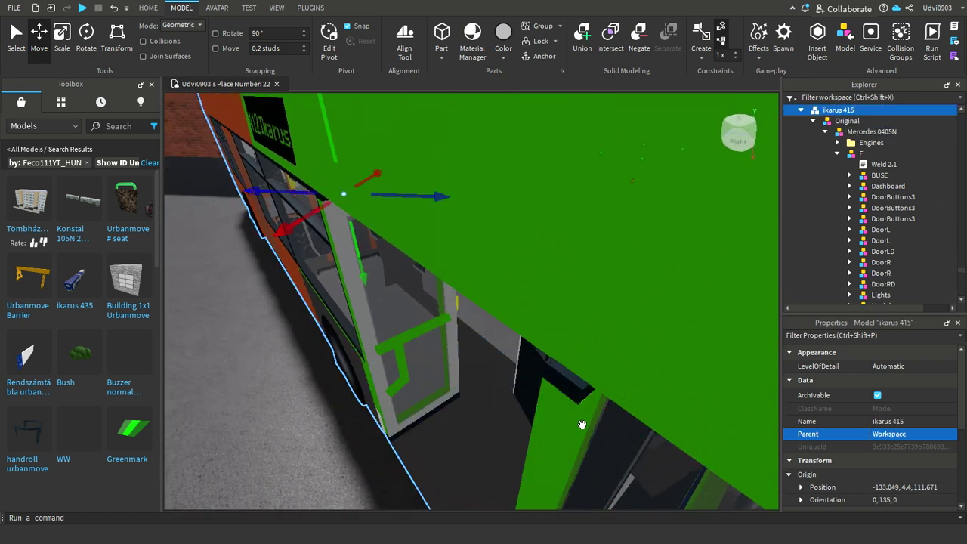
pyautogui.click(891, 253)
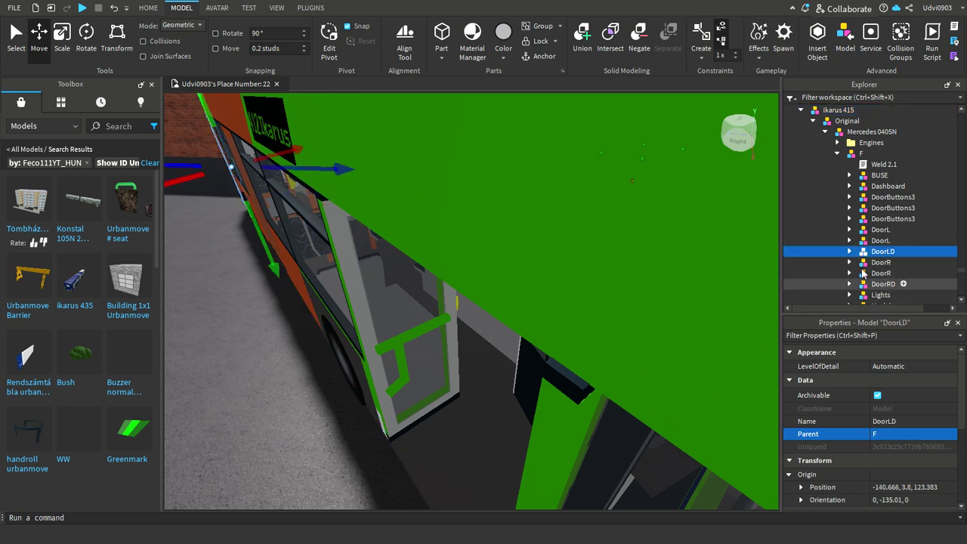
pyautogui.click(549, 495)
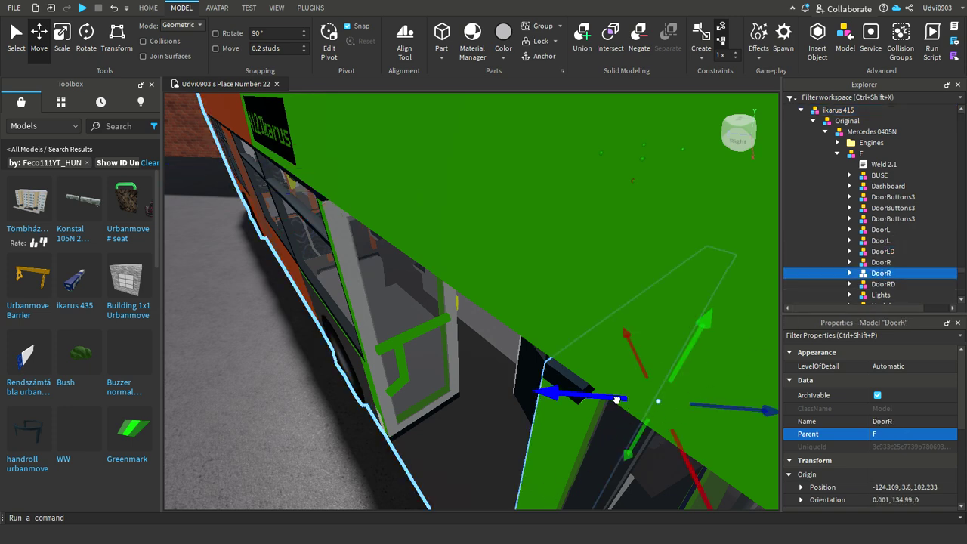
pyautogui.moveTo(631, 414); pyautogui.dragTo(619, 400)
pyautogui.moveTo(563, 360); pyautogui.dragTo(550, 363, button='right')
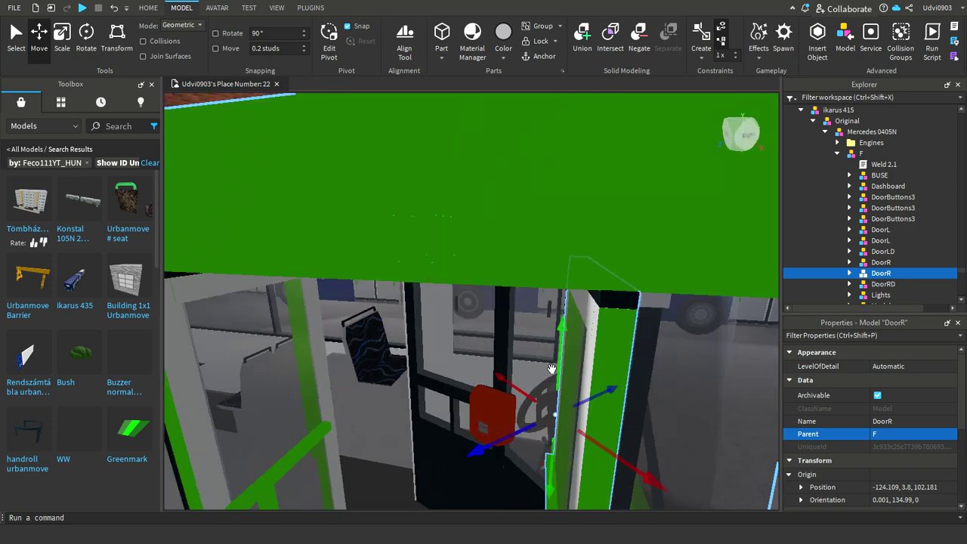
pyautogui.scroll(-5, 513, 320)
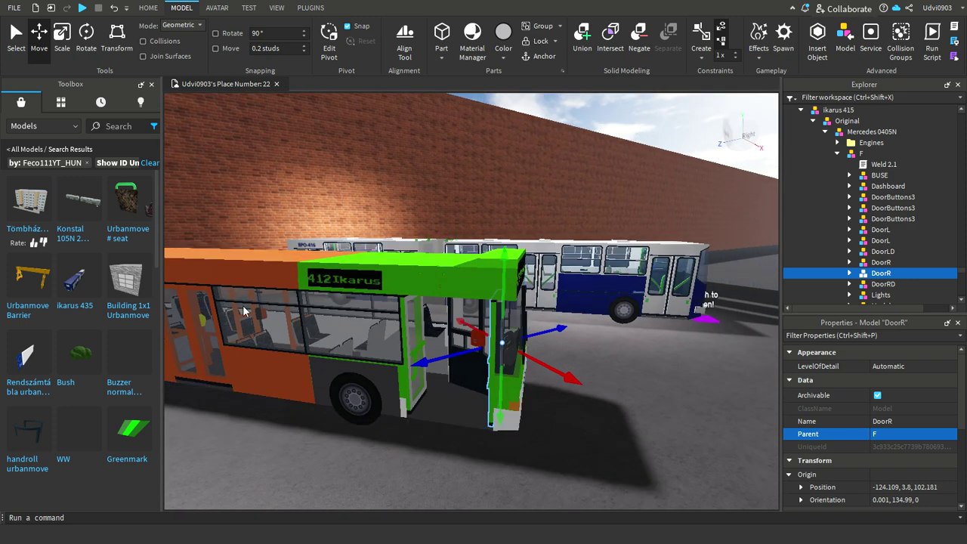
pyautogui.click(323, 264)
pyautogui.moveTo(323, 264); pyautogui.dragTo(311, 295, button='right')
pyautogui.moveTo(384, 264); pyautogui.dragTo(484, 281, button='right')
pyautogui.press('d')
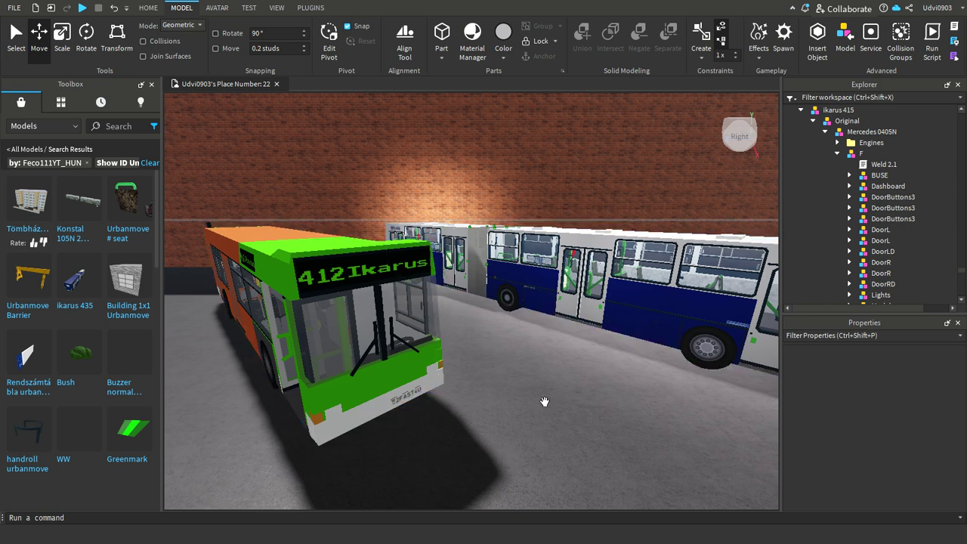
# Delete the purple Button part and the Driver seat of the Ikarus 280.64 copy parked beside the orange and green bus
pyautogui.moveTo(506, 456); pyautogui.dragTo(593, 335, button='right')
pyautogui.scroll(5, 592, 335)
pyautogui.click(570, 338)
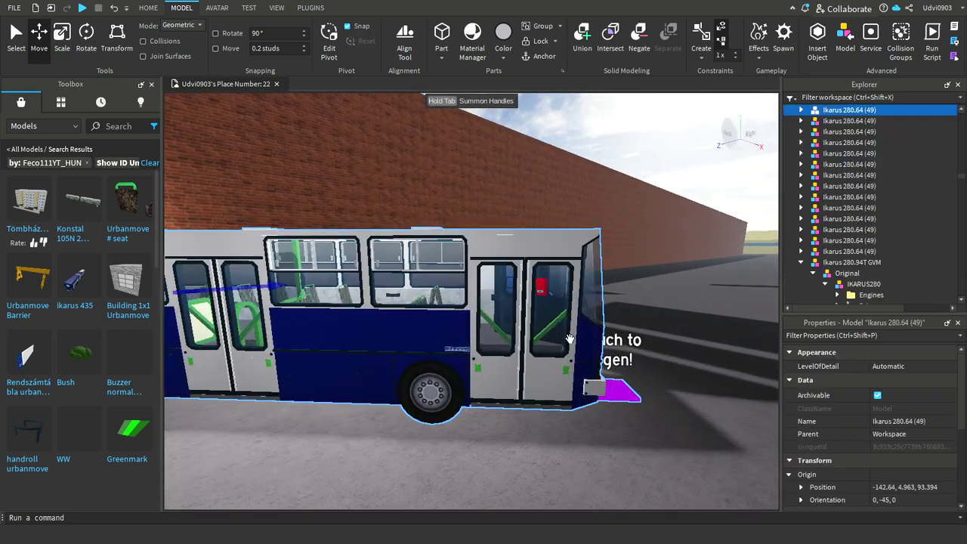
pyautogui.moveTo(572, 341); pyautogui.dragTo(555, 361, button='right')
pyautogui.press('w')
pyautogui.press('d')
pyautogui.keyDown('alt'); pyautogui.click(498, 394); pyautogui.keyUp('alt')
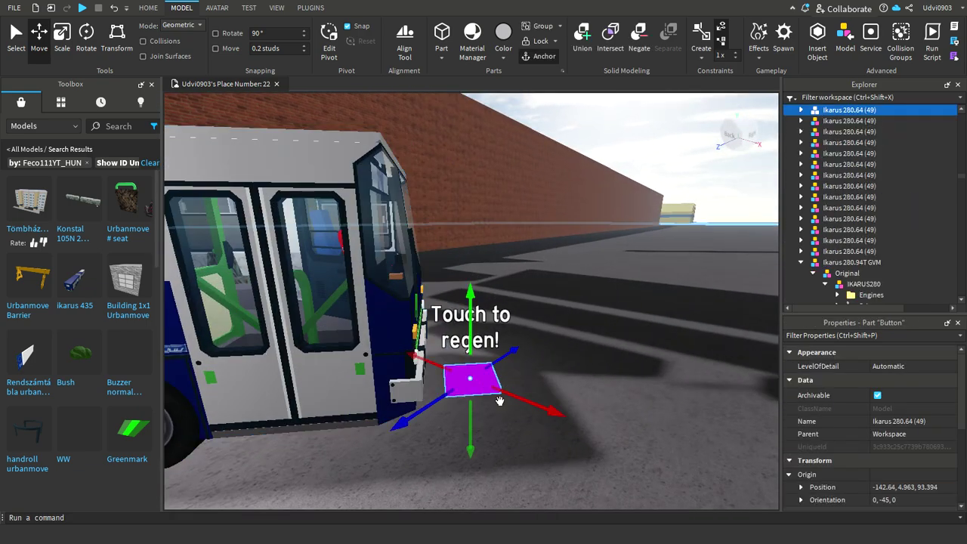
pyautogui.press('a')
pyautogui.press('w')
pyautogui.moveTo(446, 336); pyautogui.dragTo(447, 339, button='right')
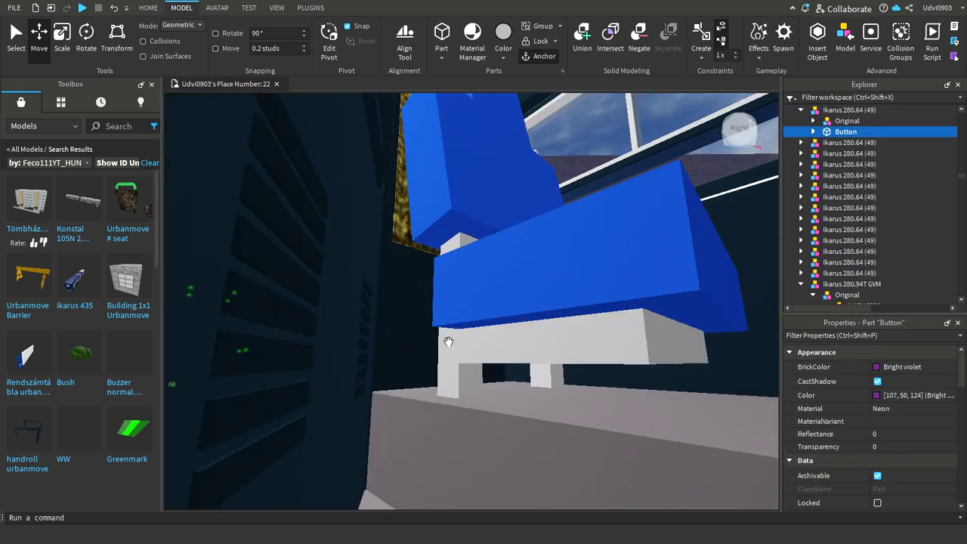
pyautogui.keyDown('ctrl'); pyautogui.click(580, 393); pyautogui.keyUp('ctrl')
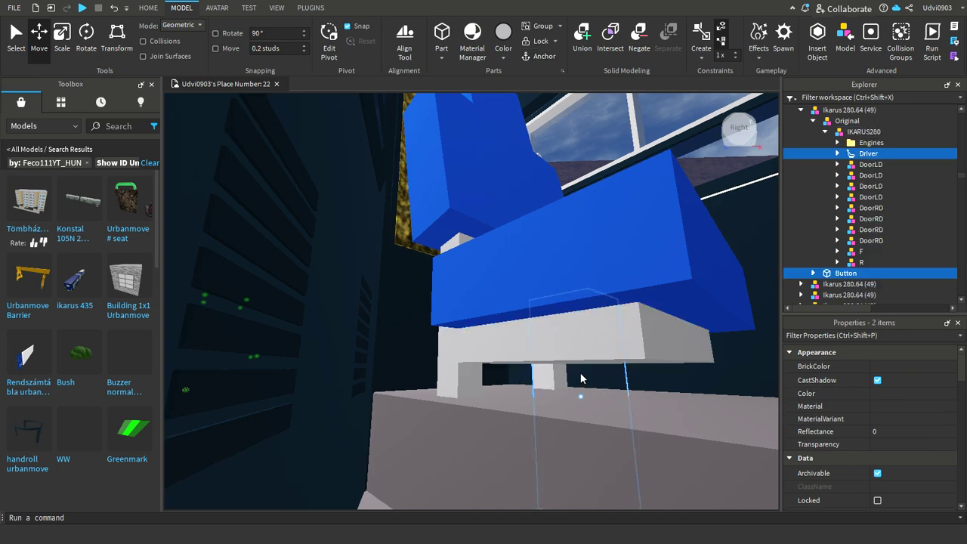
pyautogui.press('Delete')
# Set the parent of the first two DoorLD models in the Ikarus 280.64 copy to the front section F
pyautogui.moveTo(530, 203); pyautogui.dragTo(549, 227, button='right')
pyautogui.press('s')
pyautogui.scroll(-5, 549, 227)
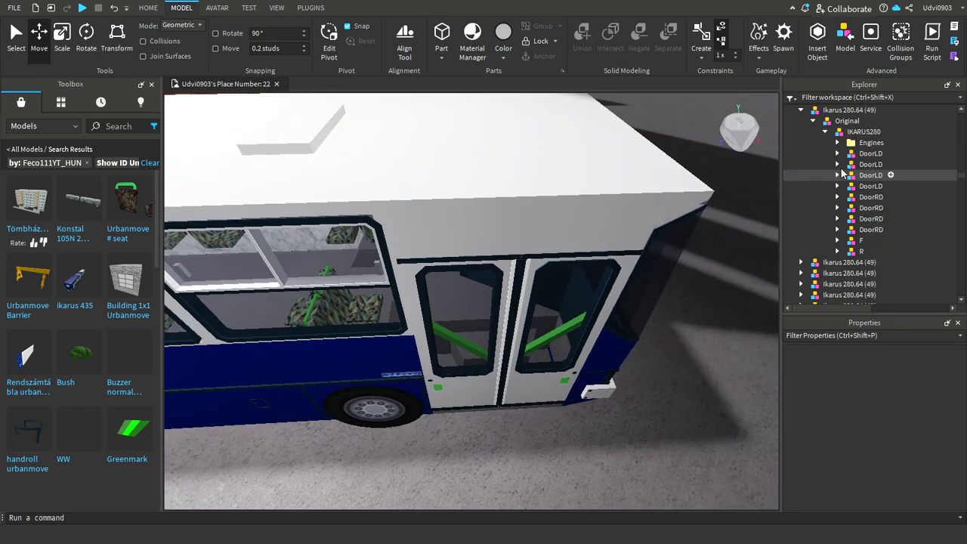
pyautogui.click(871, 155)
pyautogui.press('f')
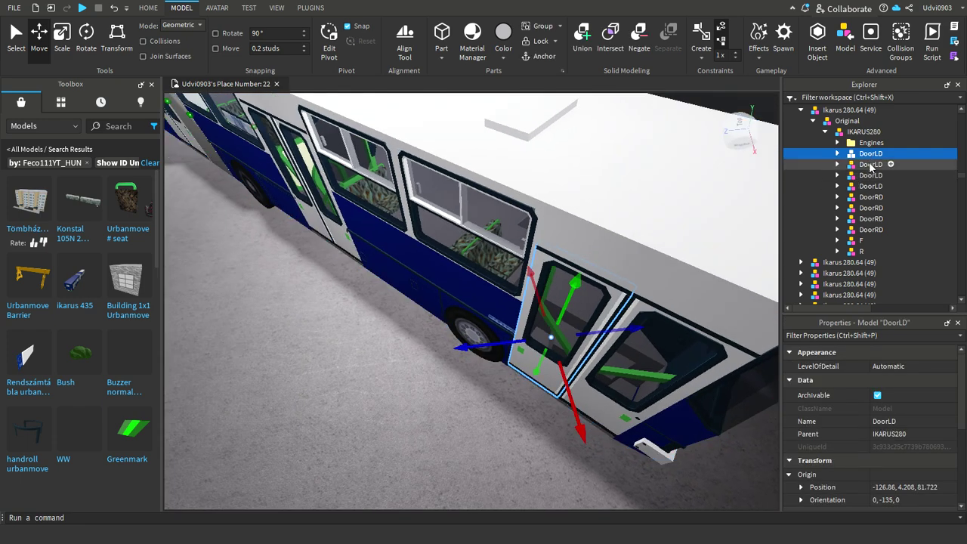
pyautogui.click(870, 164)
pyautogui.keyDown('ctrl'); pyautogui.click(876, 154); pyautogui.keyUp('ctrl')
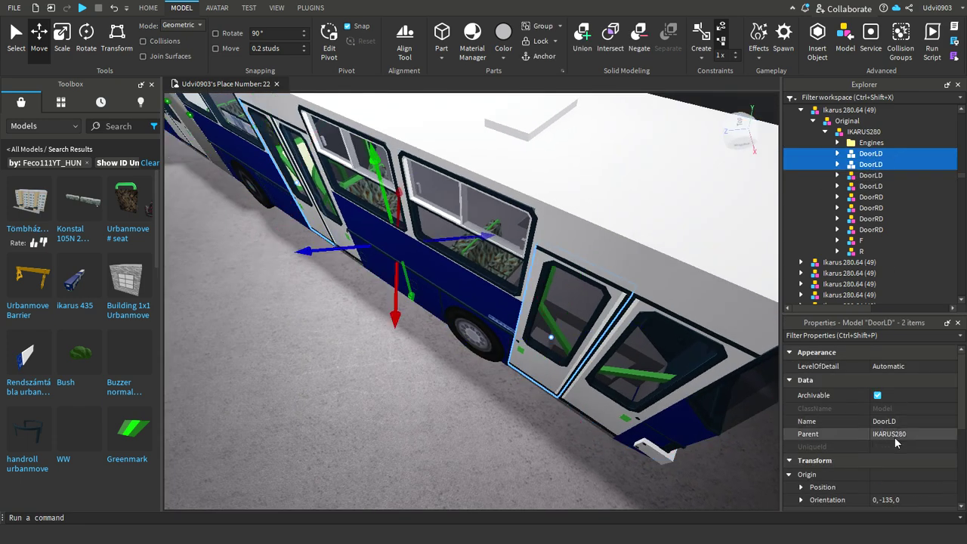
pyautogui.click(895, 437)
pyautogui.click(878, 242)
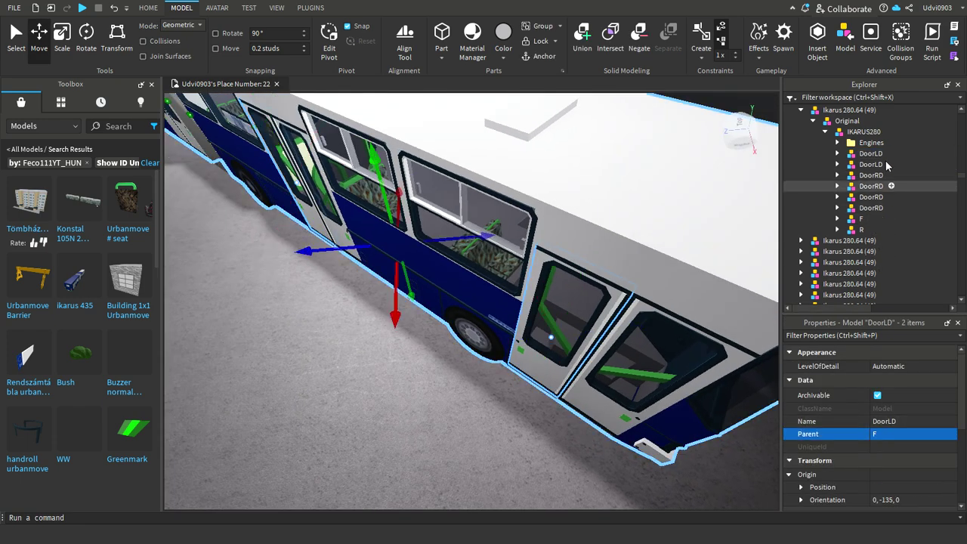
# Set the parent of the remaining two DoorLD models in the Ikarus 280.64 copy to the rear section R
pyautogui.click(875, 155)
pyautogui.keyDown('ctrl'); pyautogui.click(876, 165); pyautogui.keyUp('ctrl')
pyautogui.click(899, 434)
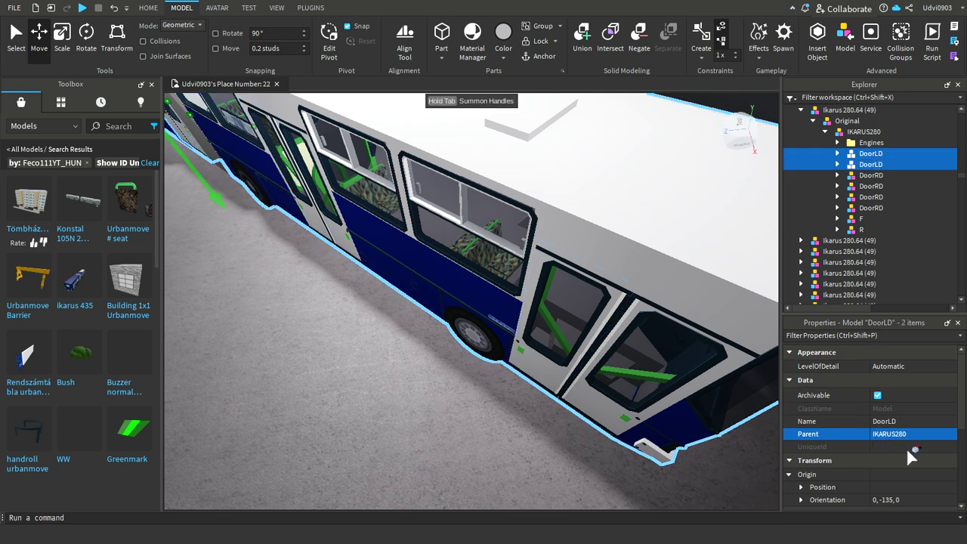
pyautogui.click(881, 253)
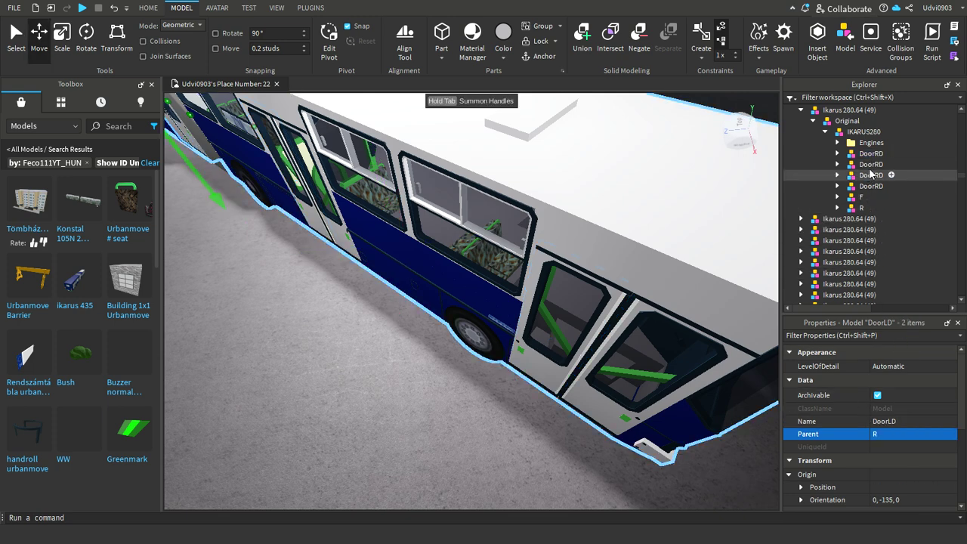
# Set the parent of the first two DoorRD models in the Ikarus 280.64 copy to the front section F
pyautogui.click(873, 153)
pyautogui.keyDown('shift'); pyautogui.click(875, 164); pyautogui.keyUp('shift')
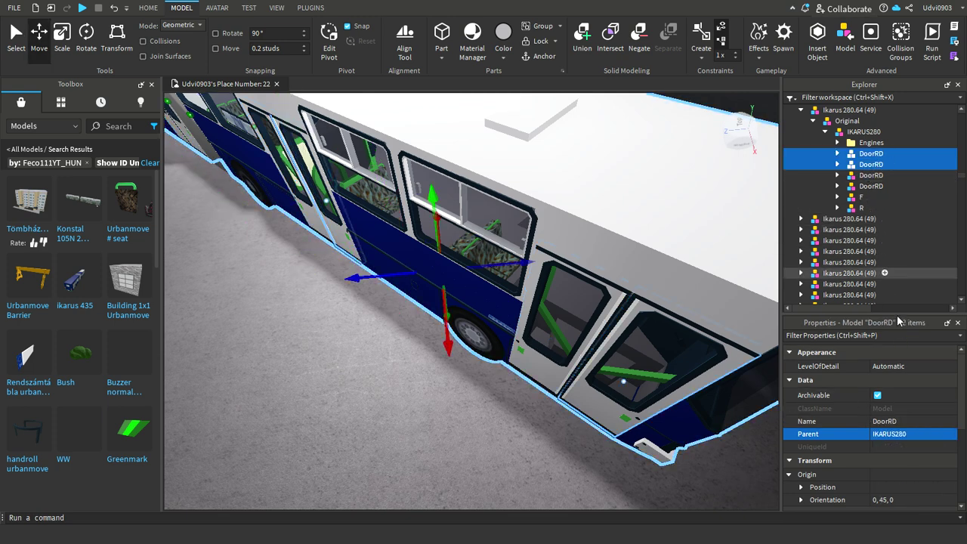
pyautogui.click(913, 434)
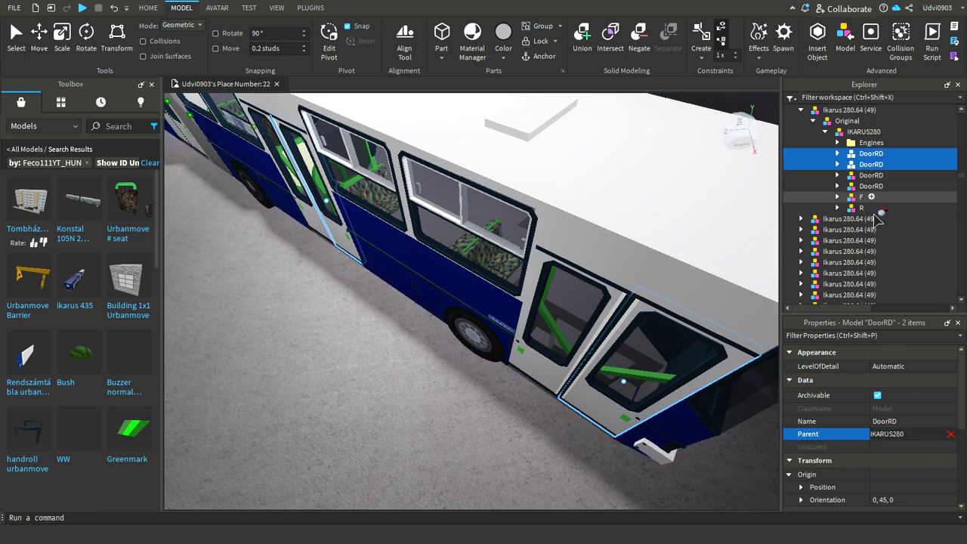
# Set the parent of the remaining two DoorRD models in the Ikarus 280.64 copy to the rear section R
pyautogui.click(874, 155)
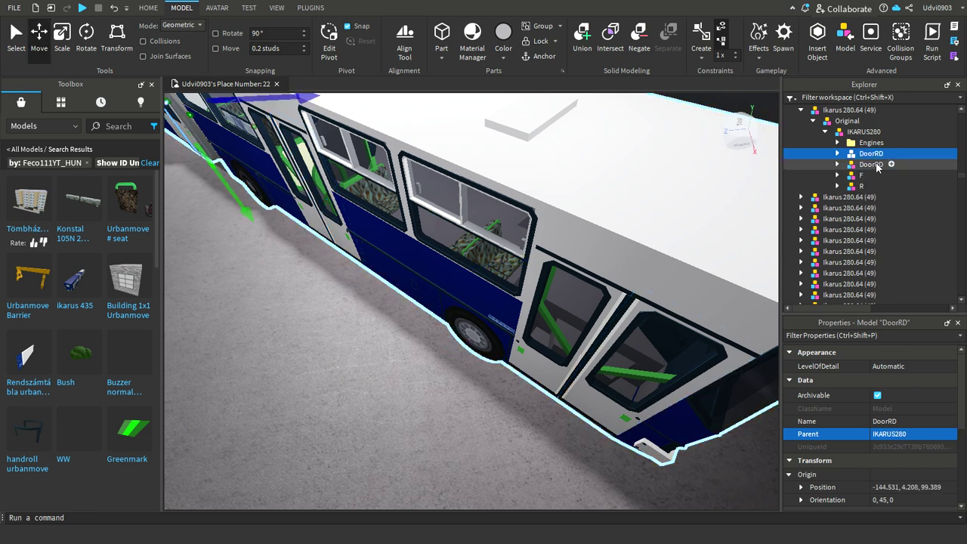
pyautogui.keyDown('shift'); pyautogui.click(877, 165); pyautogui.keyUp('shift')
pyautogui.click(928, 433)
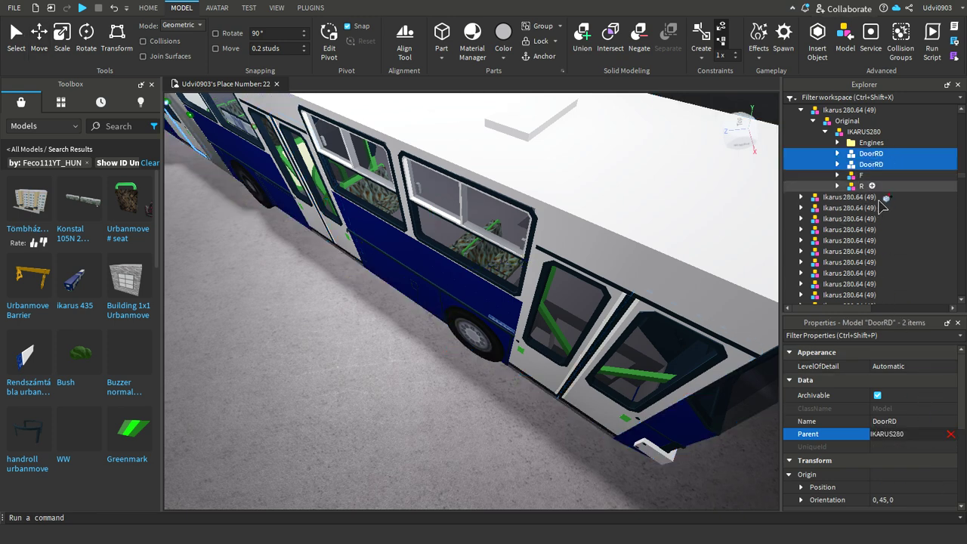
pyautogui.click(862, 186)
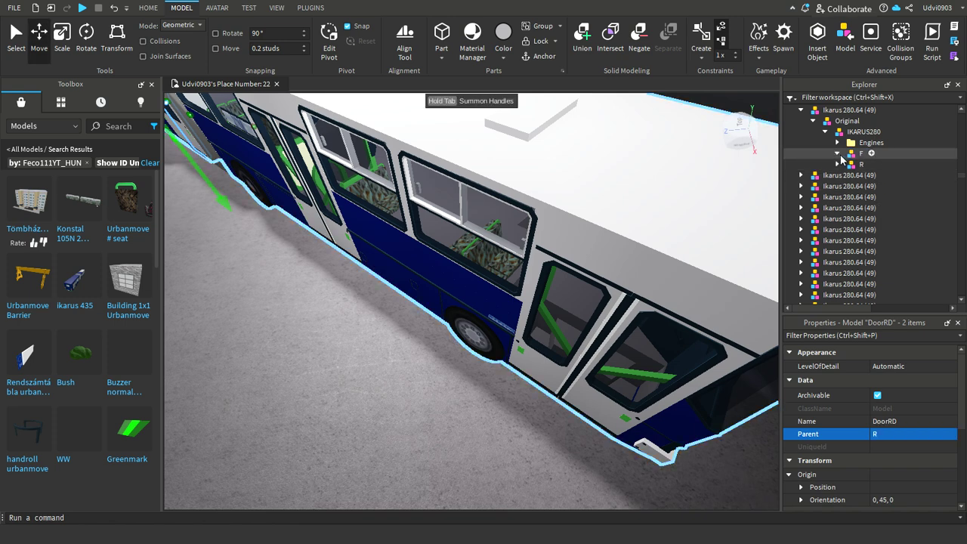
# Rotate the DoorLD leaf of the foremost doorway in section F open, to orientation 0, 135, 0
pyautogui.scroll(-5, 869, 227)
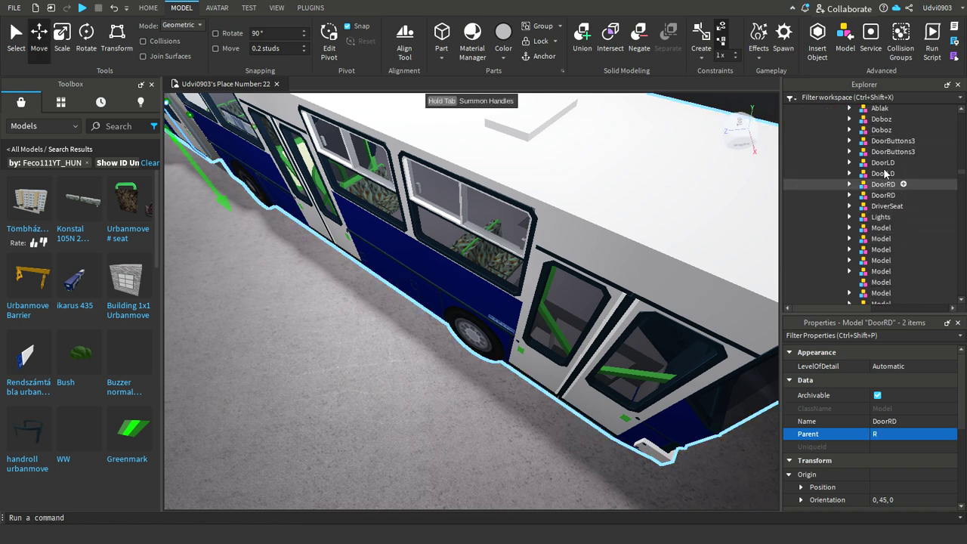
pyautogui.click(890, 152)
pyautogui.click(884, 173)
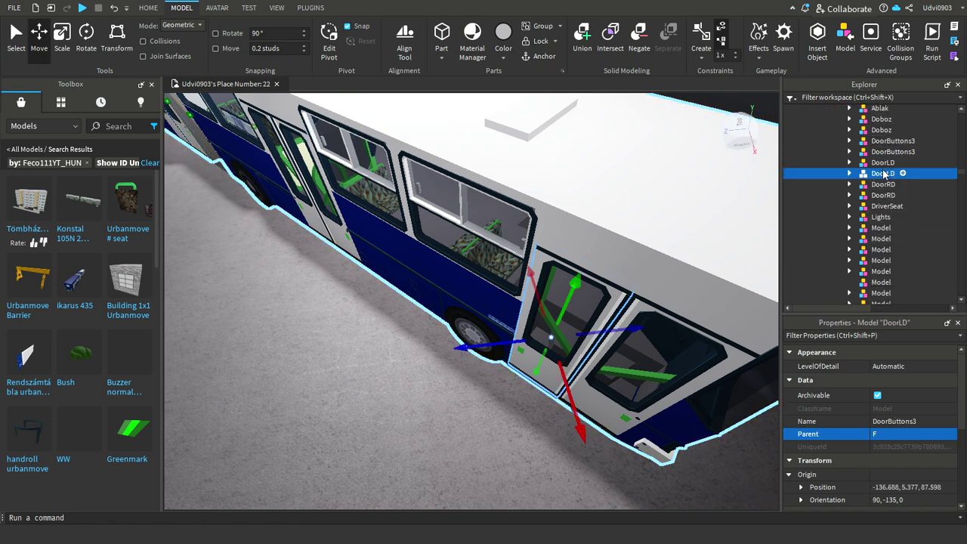
pyautogui.click(123, 53)
pyautogui.moveTo(507, 305); pyautogui.dragTo(468, 325, button='right')
pyautogui.scroll(3, 468, 325)
pyautogui.scroll(-3, 468, 328)
pyautogui.moveTo(412, 398); pyautogui.dragTo(423, 302)
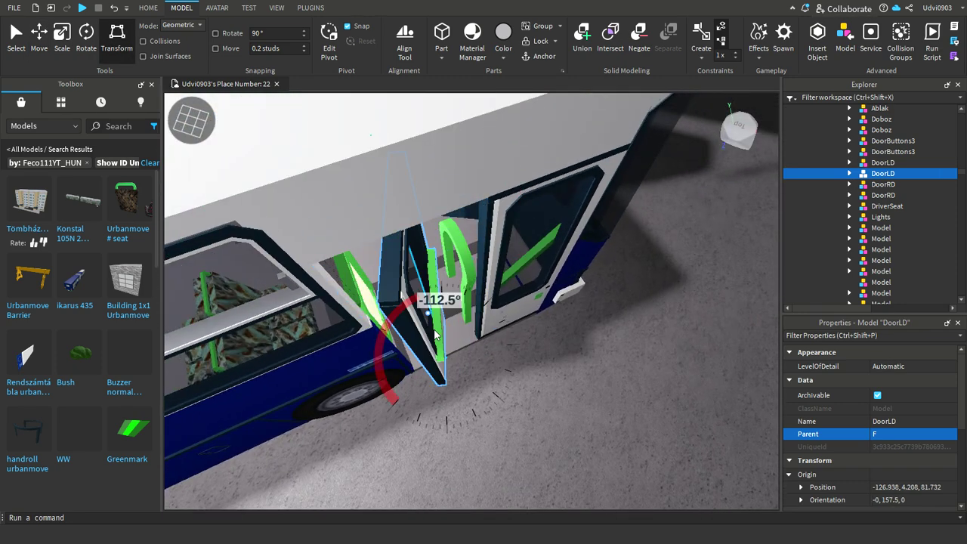
pyautogui.moveTo(482, 418); pyautogui.dragTo(421, 332)
pyautogui.moveTo(431, 390); pyautogui.dragTo(499, 401)
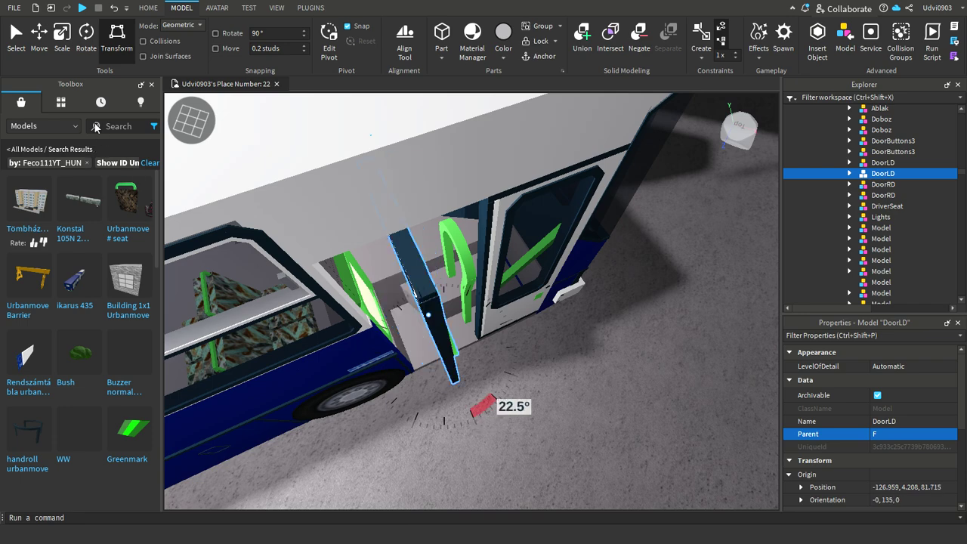
# Shift the rotated front DoorLD leaf against the rear side of its doorway, to about X -128.1
pyautogui.click(39, 38)
pyautogui.scroll(5, 396, 286)
pyautogui.moveTo(397, 286); pyautogui.dragTo(521, 369, button='right')
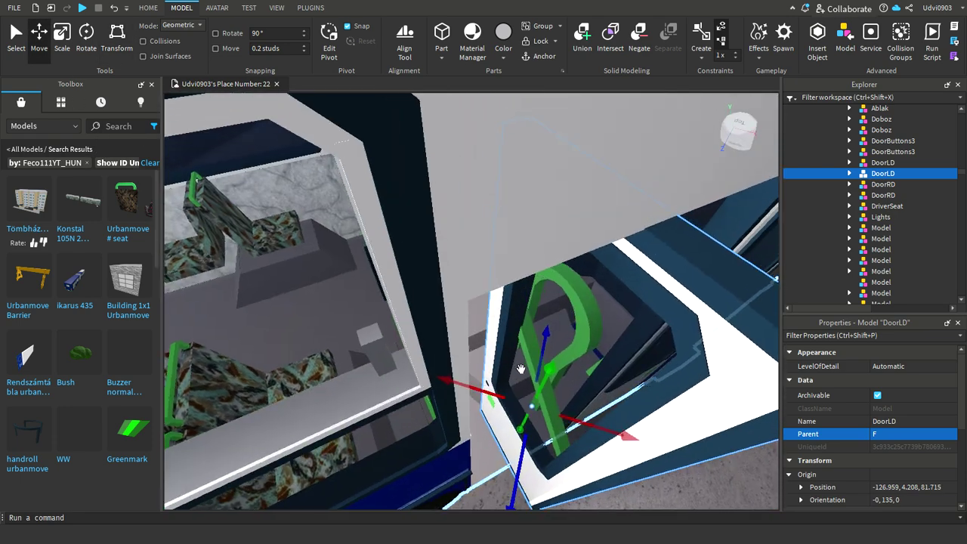
pyautogui.moveTo(497, 404); pyautogui.dragTo(397, 370)
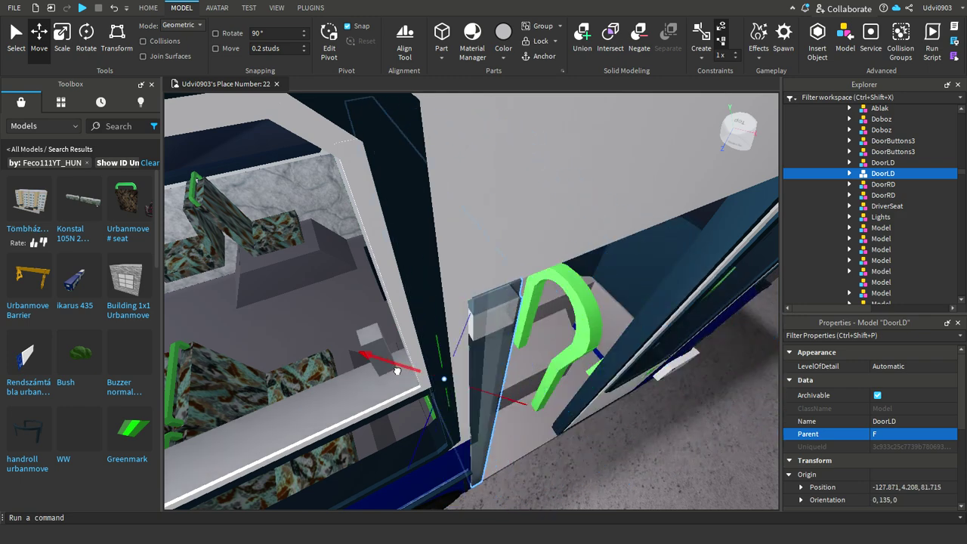
pyautogui.press('w')
pyautogui.moveTo(526, 393); pyautogui.dragTo(535, 392, button='right')
pyautogui.press('s')
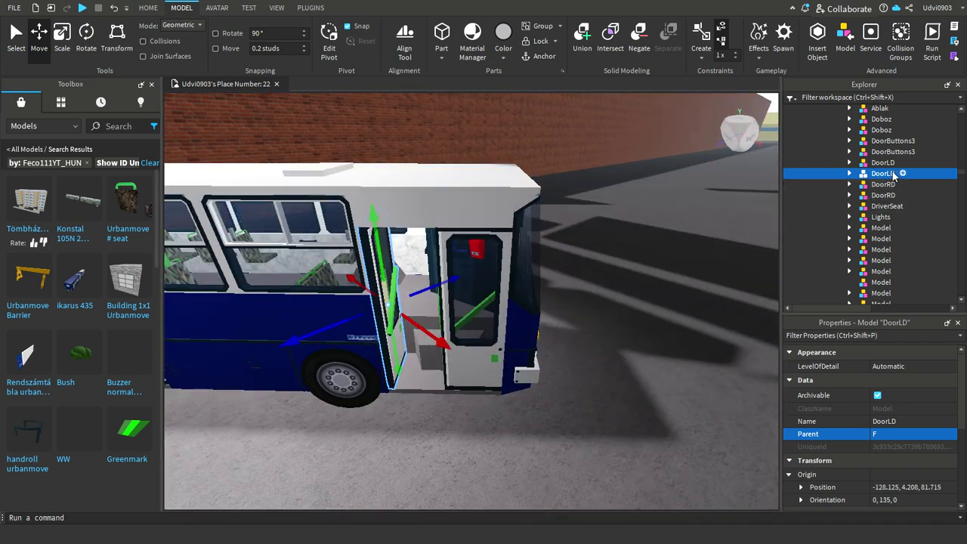
# Rotate the DoorRD leaf of the foremost doorway open, to orientation 0, 135, 0
pyautogui.click(883, 184)
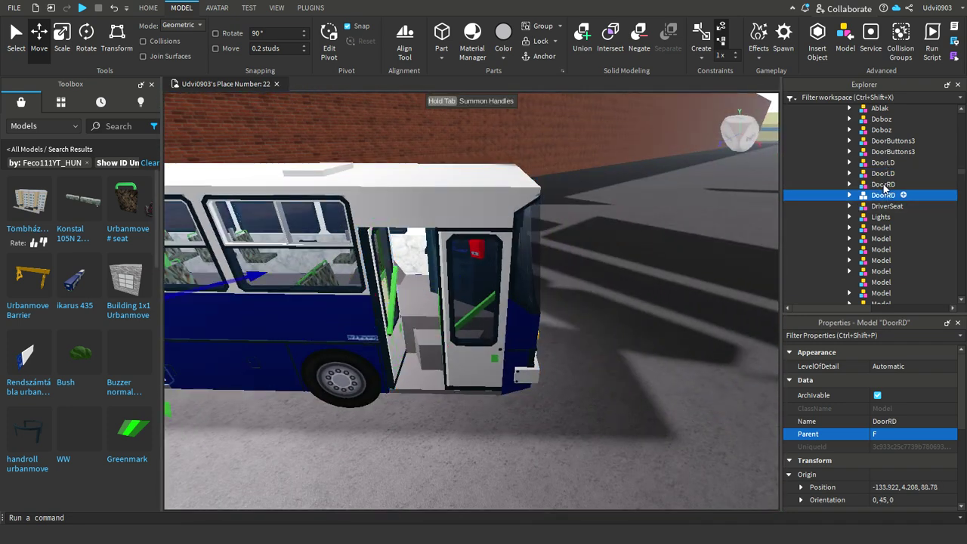
pyautogui.click(118, 38)
pyautogui.scroll(3, 558, 206)
pyautogui.moveTo(557, 208); pyautogui.dragTo(558, 206, button='right')
pyautogui.scroll(-1, 538, 413)
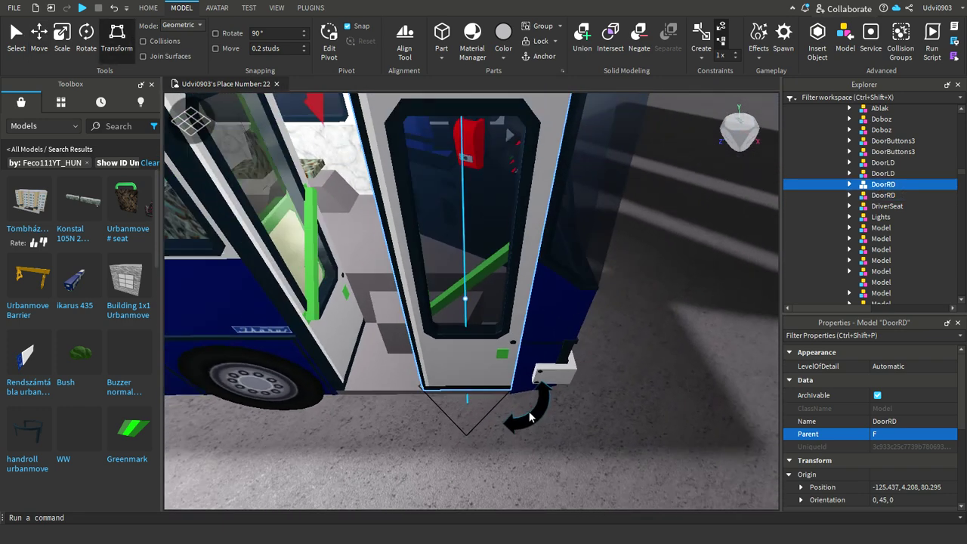
pyautogui.moveTo(529, 417); pyautogui.dragTo(511, 334)
# Shift the rotated front DoorRD leaf against the front side of its doorway, to about Z 79.03
pyautogui.click(40, 38)
pyautogui.moveTo(580, 259); pyautogui.dragTo(503, 421, button='right')
pyautogui.moveTo(517, 399); pyautogui.dragTo(588, 372)
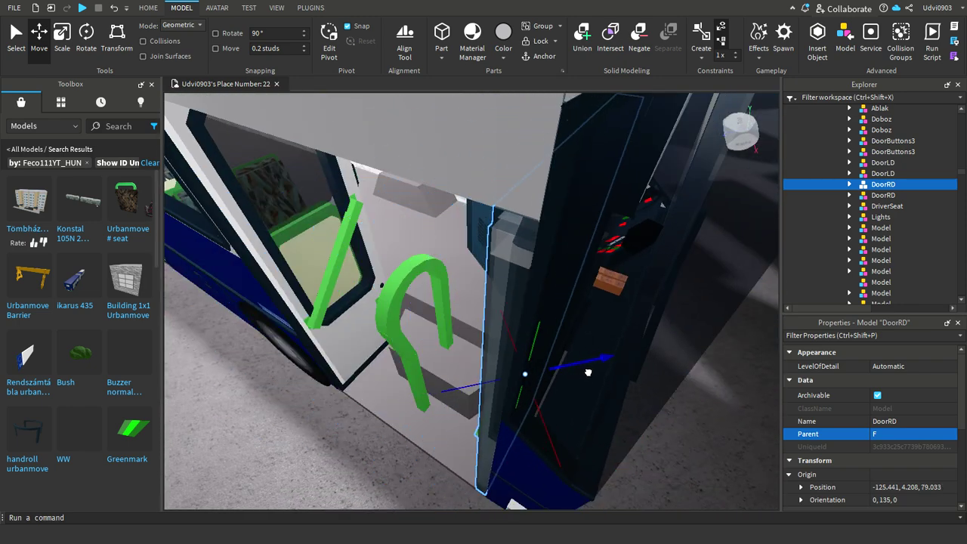
# Try to shift the whole Vezetőfülke ajtó model behind the front door along Z, to about 78.25
pyautogui.moveTo(495, 340); pyautogui.dragTo(496, 345, button='right')
pyautogui.press('w')
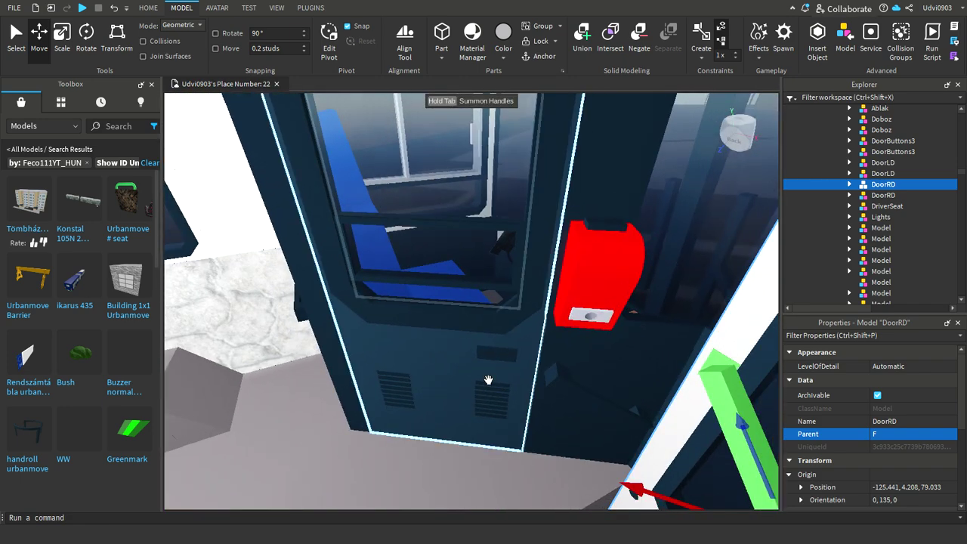
pyautogui.keyDown('alt'); pyautogui.click(490, 379); pyautogui.keyUp('alt')
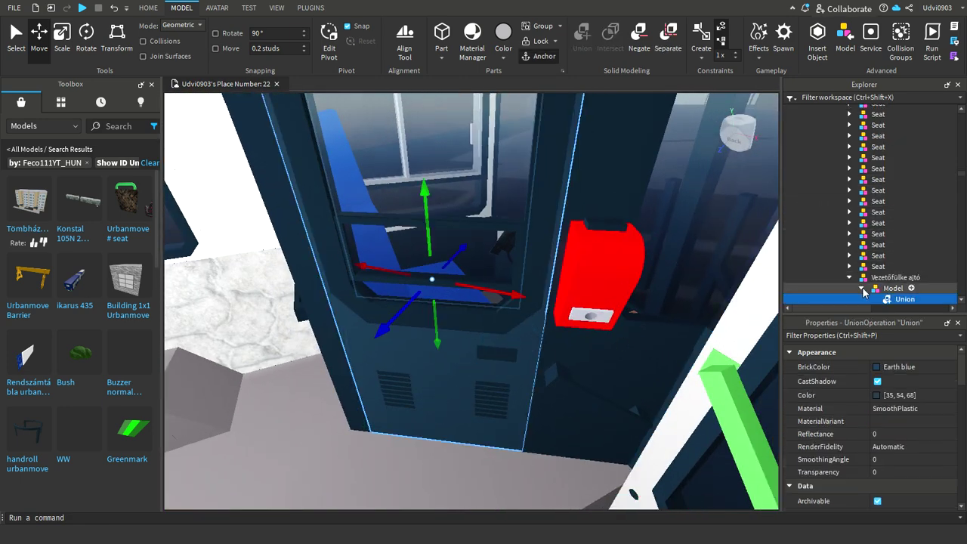
pyautogui.click(889, 279)
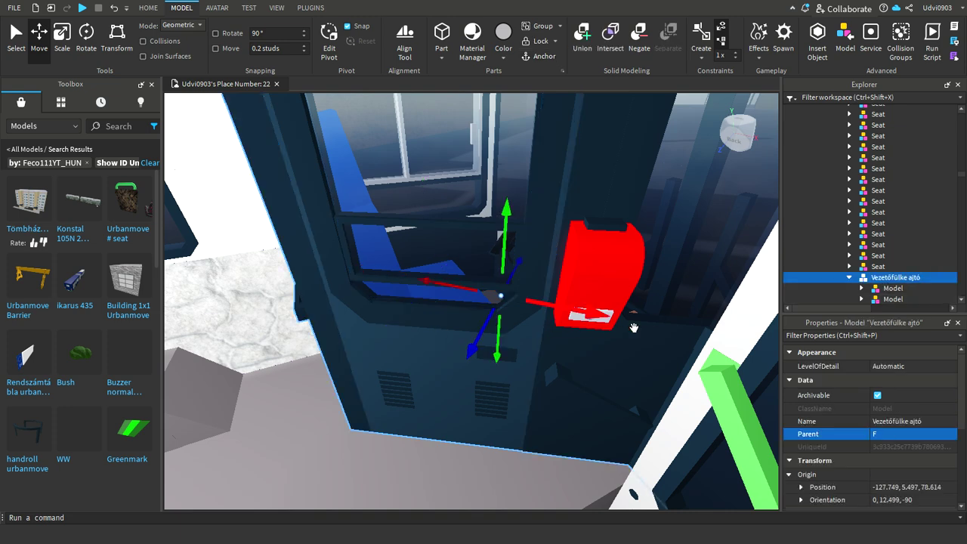
pyautogui.moveTo(486, 334); pyautogui.dragTo(507, 316)
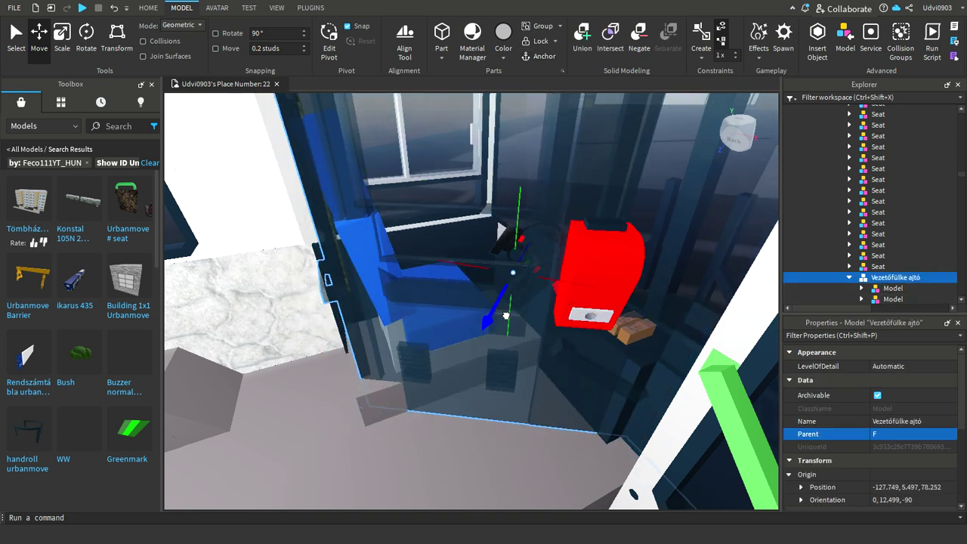
pyautogui.moveTo(500, 229); pyautogui.dragTo(500, 235, button='right')
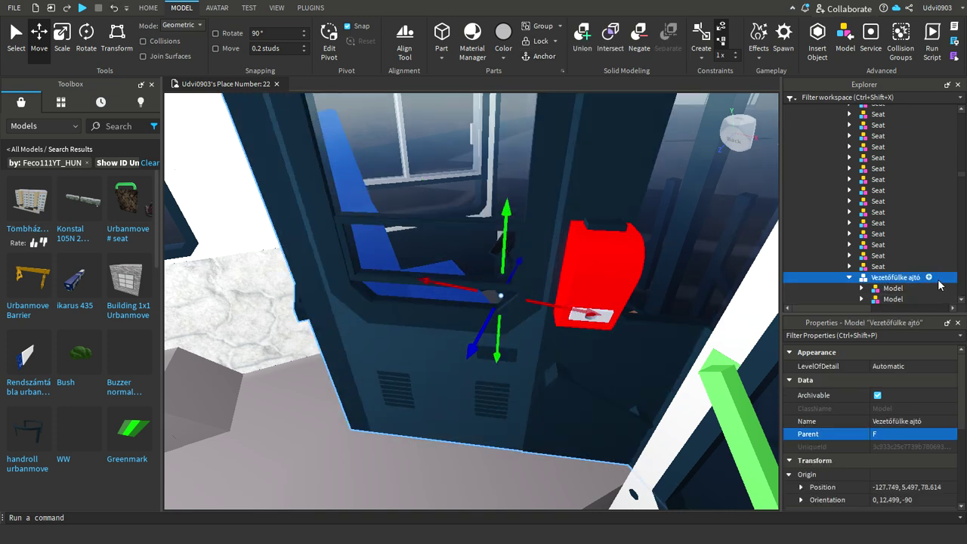
# Slide the first sub-model of Vezetőfülke ajtó sideways along X to about -127.78 and deselect it
pyautogui.scroll(-3, 939, 285)
pyautogui.click(897, 239)
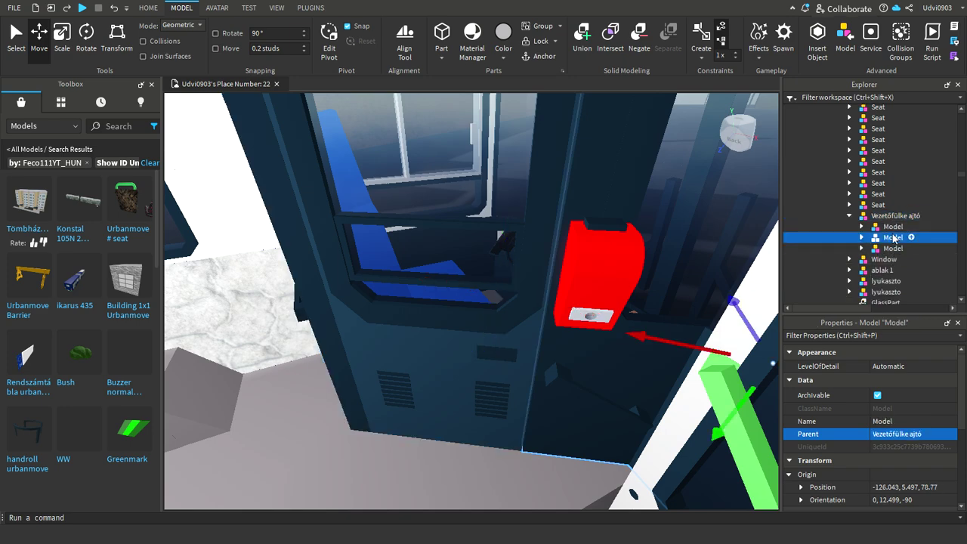
pyautogui.click(894, 226)
pyautogui.moveTo(423, 322); pyautogui.dragTo(631, 368)
pyautogui.moveTo(628, 367); pyautogui.dragTo(514, 321, button='right')
pyautogui.moveTo(491, 290); pyautogui.dragTo(605, 325)
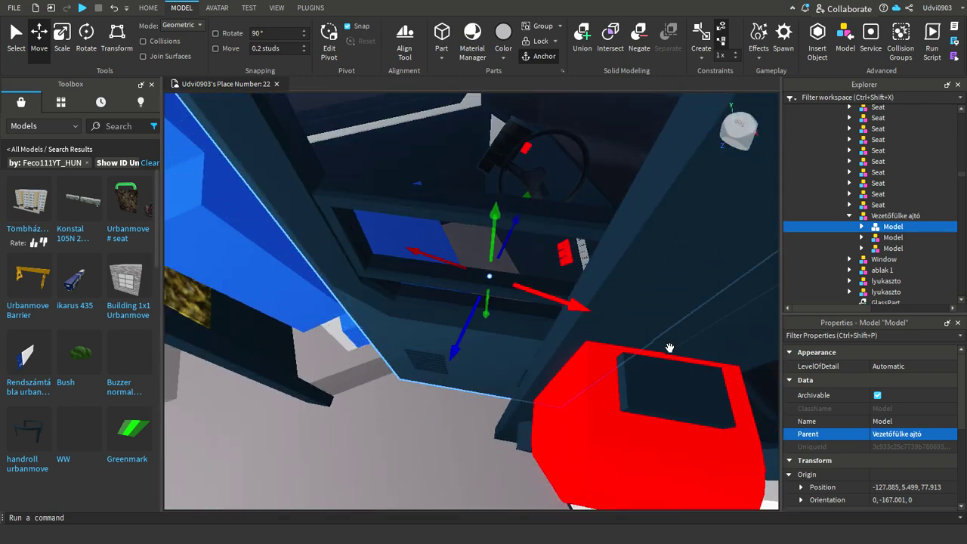
pyautogui.click(627, 333)
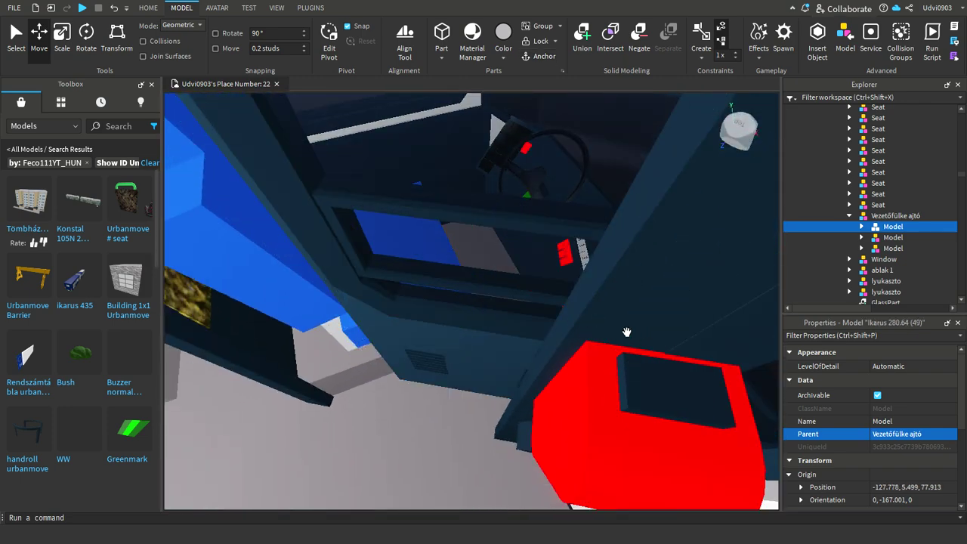
# Reselect the first sub-model of Vezetőfülke ajtó and slide it further along X, to about -127.41
pyautogui.keyDown('alt'); pyautogui.click(516, 323); pyautogui.keyUp('alt')
pyautogui.scroll(2, 880, 194)
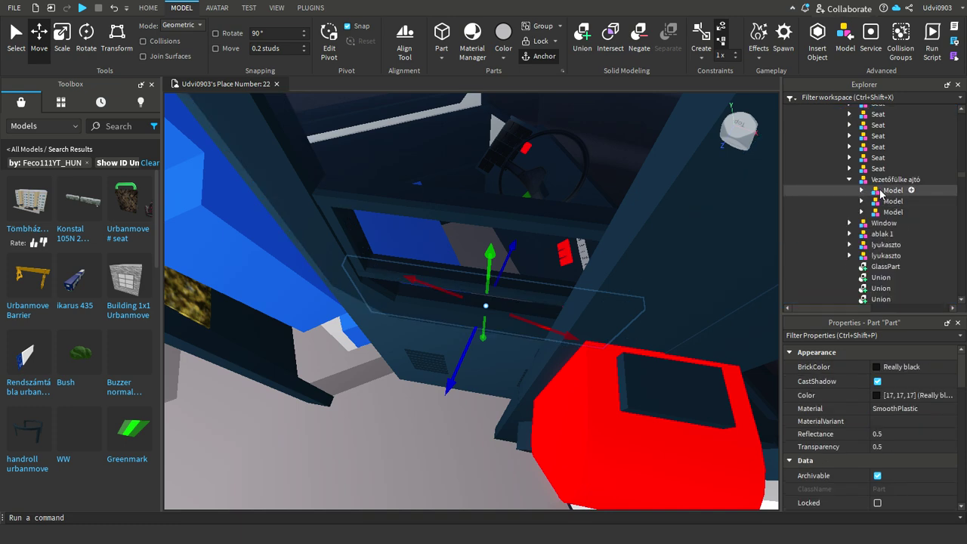
pyautogui.click(891, 190)
pyautogui.press('f')
pyautogui.moveTo(593, 257); pyautogui.dragTo(616, 251)
pyautogui.moveTo(626, 286); pyautogui.dragTo(661, 301, button='right')
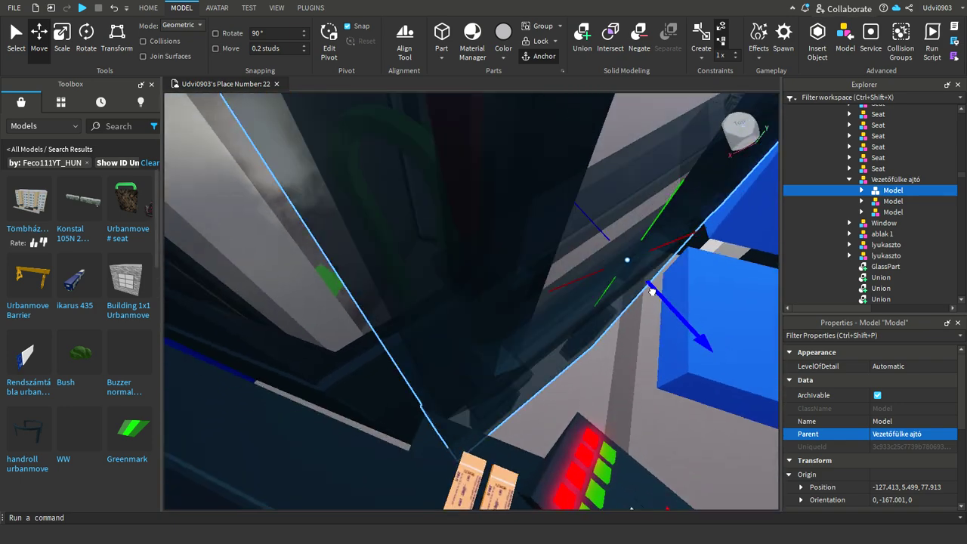
# Shift the driver's cab door sub-model along Z to about 78.2 and deselect it
pyautogui.moveTo(669, 302); pyautogui.dragTo(642, 306)
pyautogui.moveTo(643, 306); pyautogui.dragTo(677, 308, button='right')
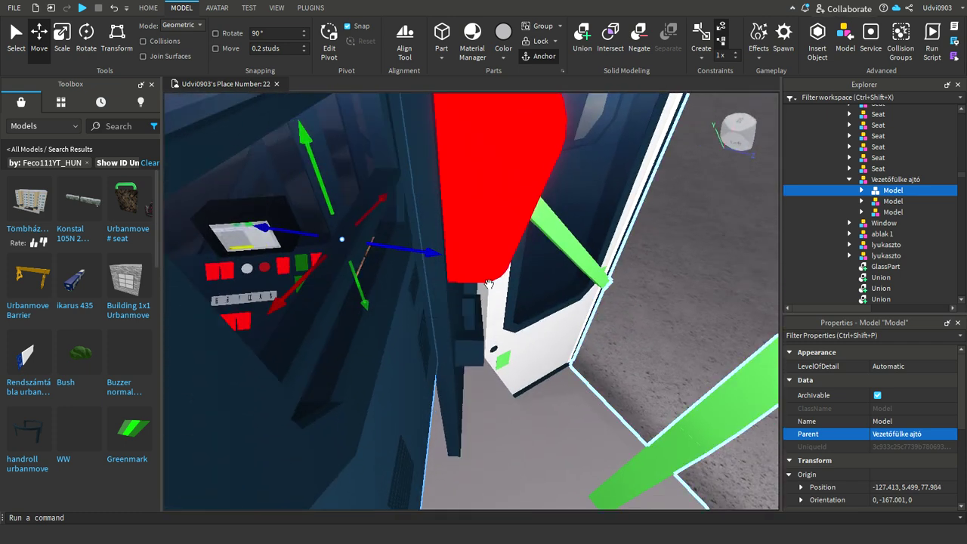
pyautogui.moveTo(441, 272); pyautogui.dragTo(471, 273)
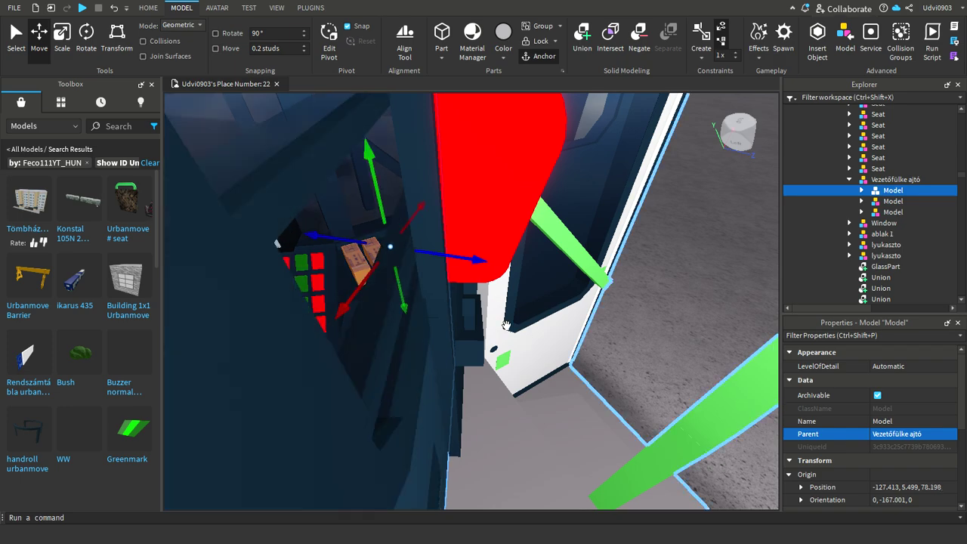
pyautogui.moveTo(490, 302); pyautogui.dragTo(491, 301, button='right')
pyautogui.press('s')
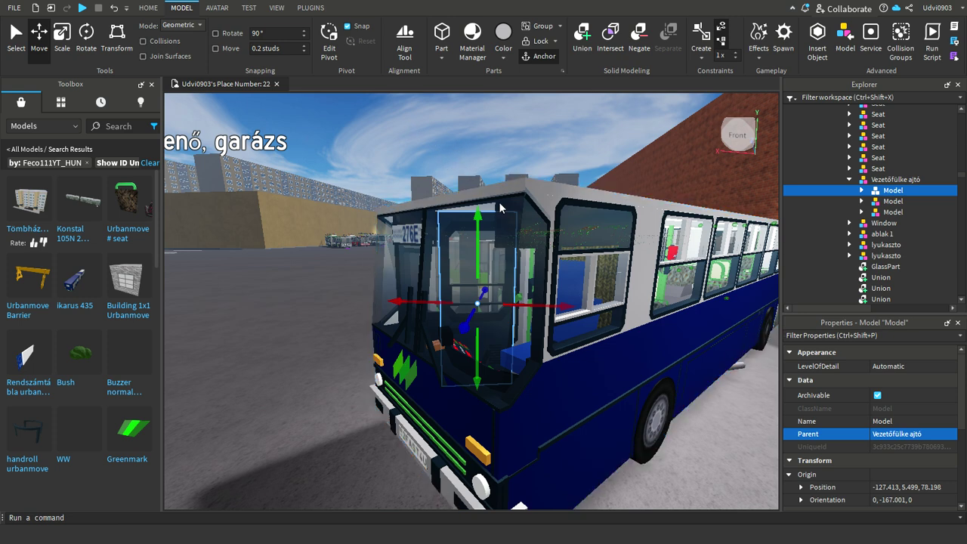
pyautogui.click(456, 133)
# Move the whole Ikarus 280.64 copy closer to the orange and green bus, to about Z 98.65, and deselect it
pyautogui.moveTo(472, 144); pyautogui.dragTo(599, 334, button='right')
pyautogui.press('e')
pyautogui.press('w')
pyautogui.scroll(-15, 598, 334)
pyautogui.click(560, 282)
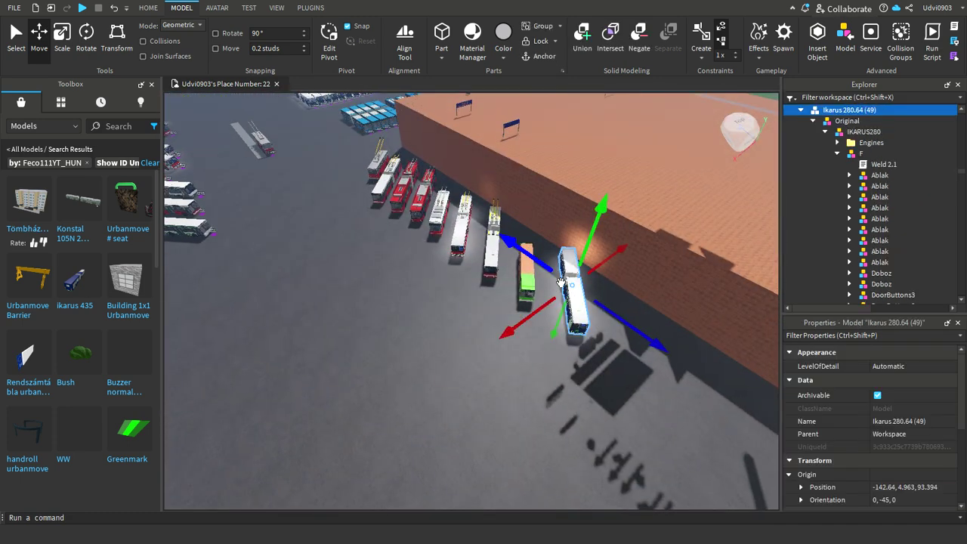
pyautogui.moveTo(561, 282); pyautogui.dragTo(535, 265)
pyautogui.moveTo(456, 223); pyautogui.dragTo(448, 210, button='right')
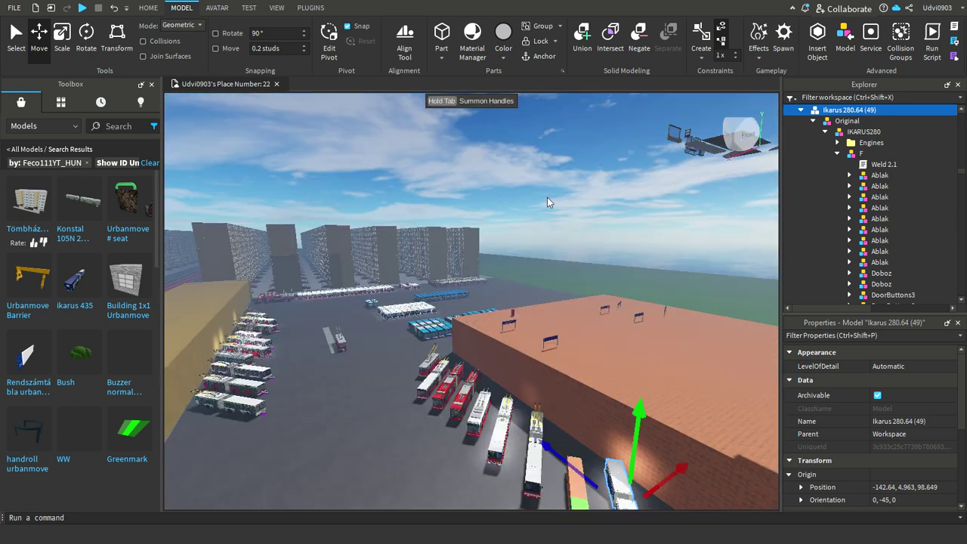
pyautogui.click(504, 198)
# Duplicate the grey Van Hool AG318 standing between the small buses and the other articulated buses beside the tan building
pyautogui.moveTo(523, 205); pyautogui.dragTo(522, 215, button='right')
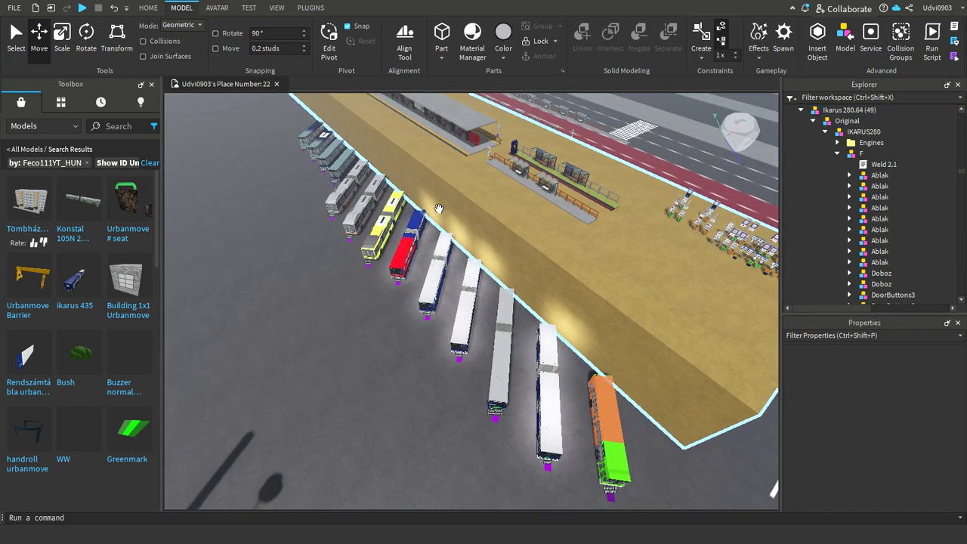
pyautogui.scroll(2, 320, 264)
pyautogui.scroll(6, 302, 272)
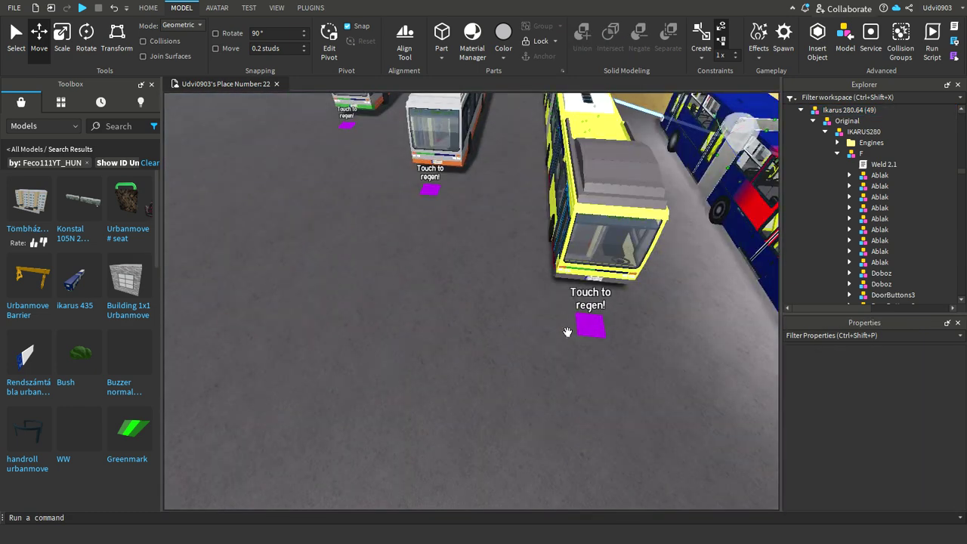
pyautogui.scroll(-6, 563, 302)
pyautogui.scroll(3, 559, 279)
pyautogui.click(520, 200)
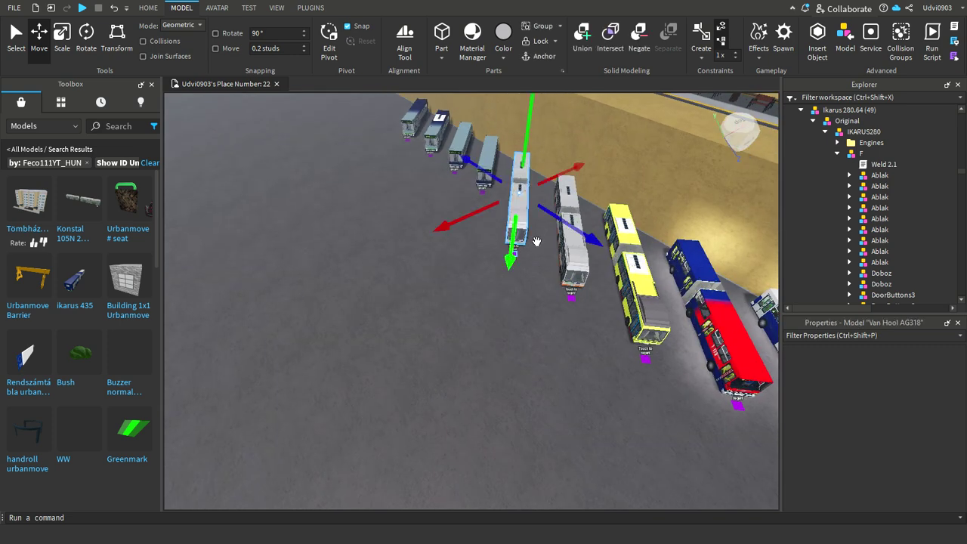
pyautogui.hotkey('ctrl', '5')
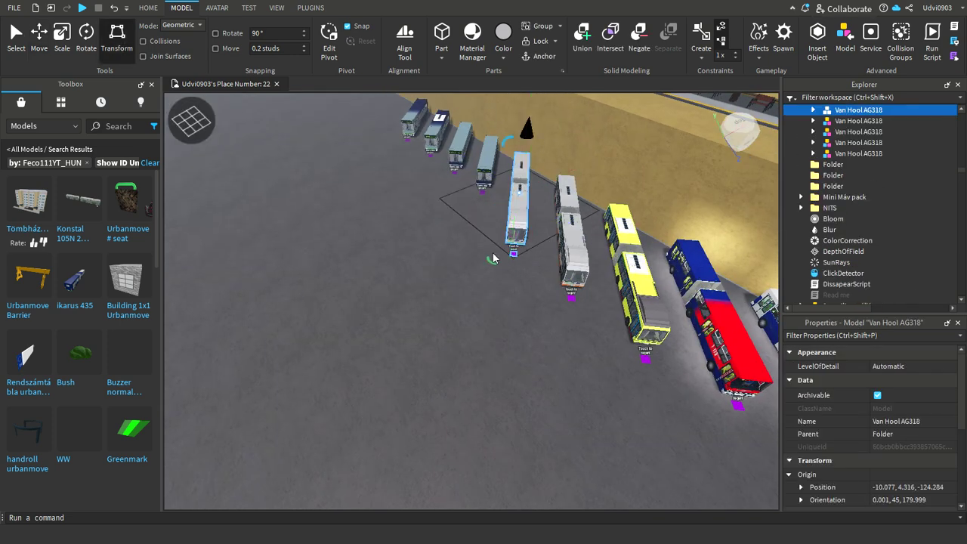
pyautogui.hotkey('ctrl', '2')
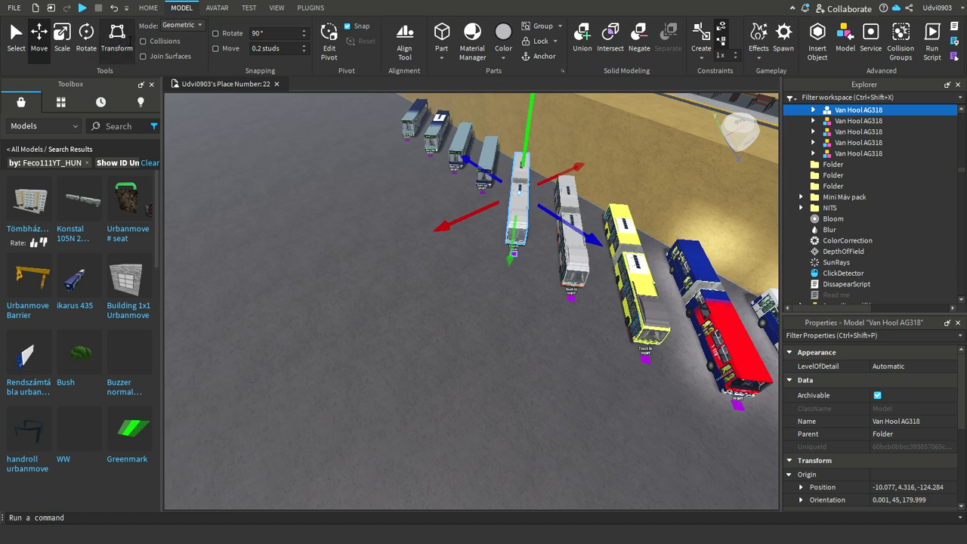
pyautogui.hotkey('ctrl', 'd')
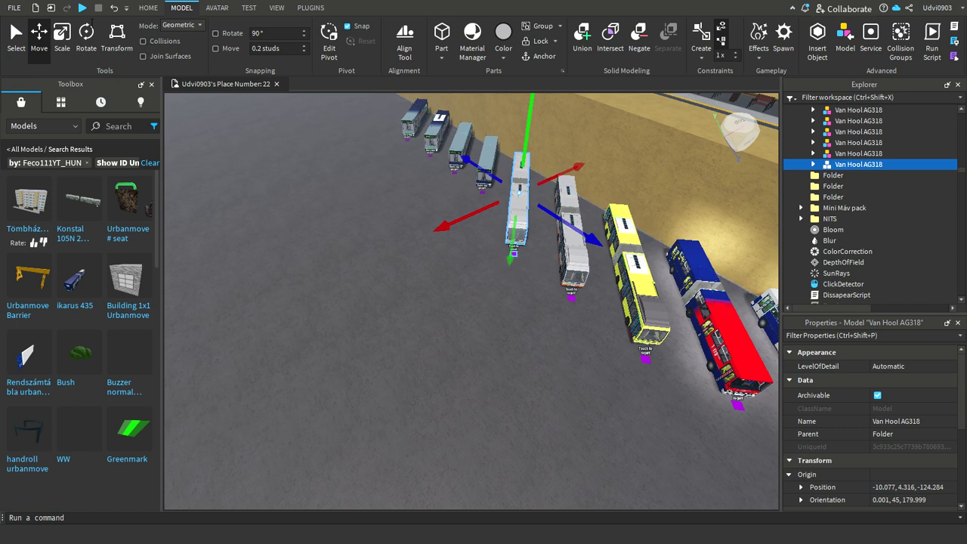
# Turn the Van Hool AG318 copy around to a Y orientation of -135
pyautogui.hotkey('ctrl', '5')
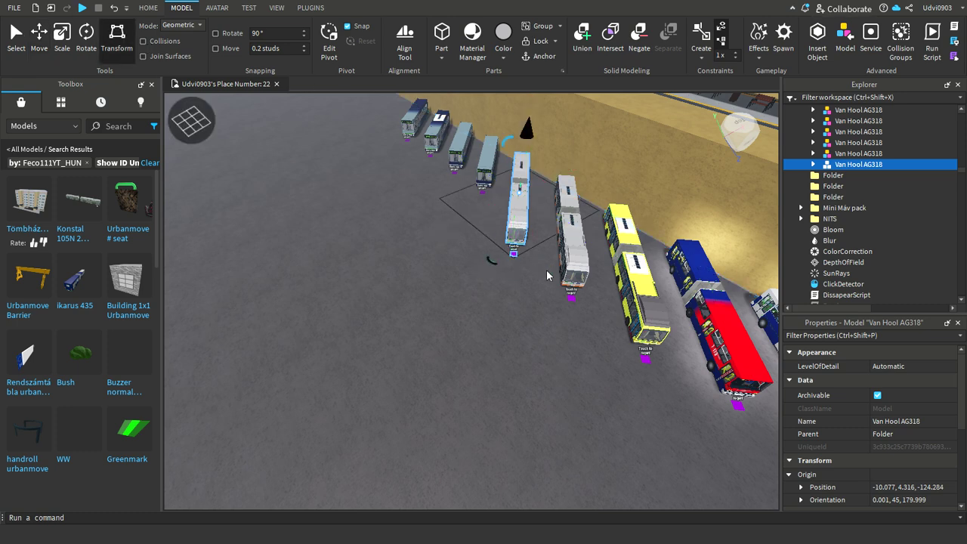
pyautogui.moveTo(607, 219); pyautogui.dragTo(540, 164)
pyautogui.click(38, 34)
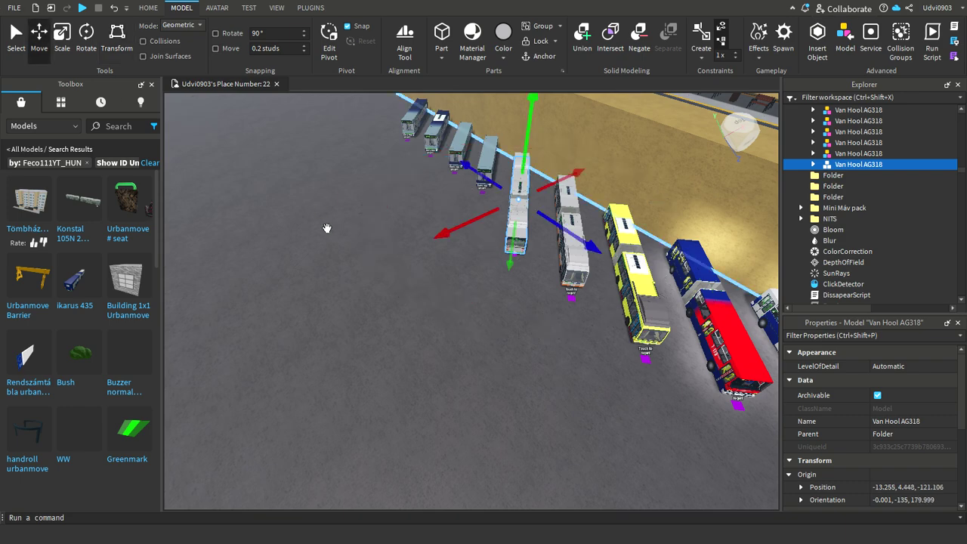
# Move the Van Hool AG318 copy across the yard beside the last bus at the brick building, to about X -139.78, Z 66.86, and deselect it
pyautogui.scroll(-5, 466, 302)
pyautogui.moveTo(466, 289); pyautogui.dragTo(459, 295, button='right')
pyautogui.scroll(-2, 476, 257)
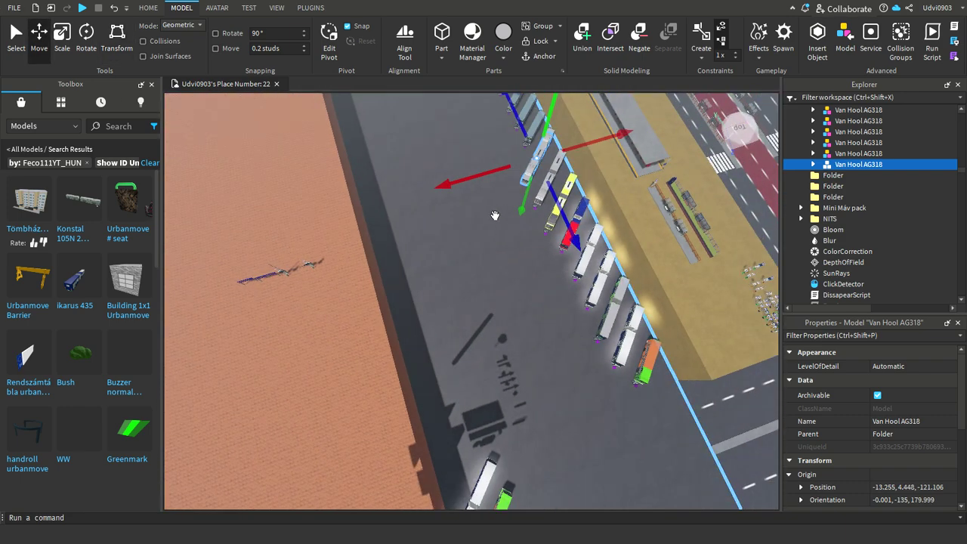
pyautogui.moveTo(429, 187); pyautogui.dragTo(350, 229)
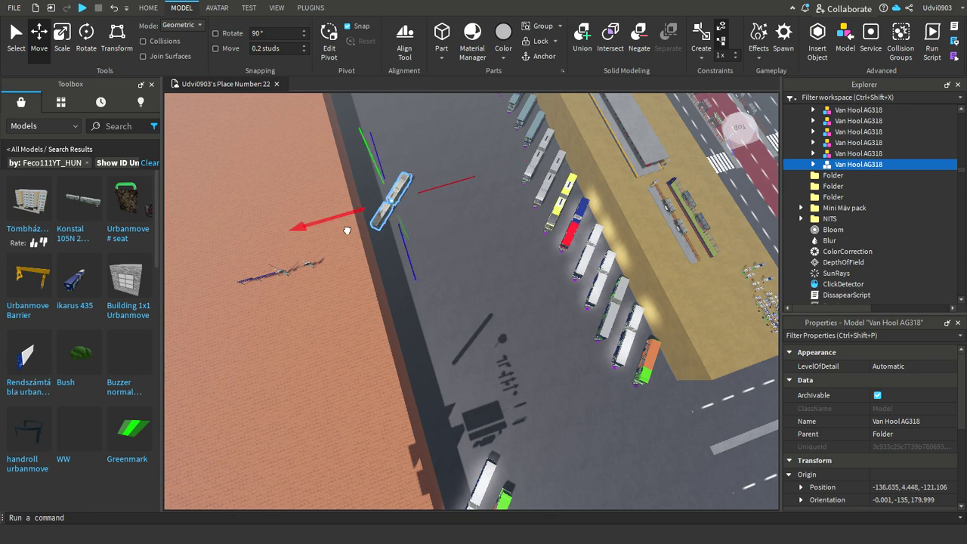
pyautogui.moveTo(410, 261); pyautogui.dragTo(528, 438)
pyautogui.moveTo(528, 437); pyautogui.dragTo(517, 430, button='right')
pyautogui.moveTo(558, 362); pyautogui.dragTo(559, 357)
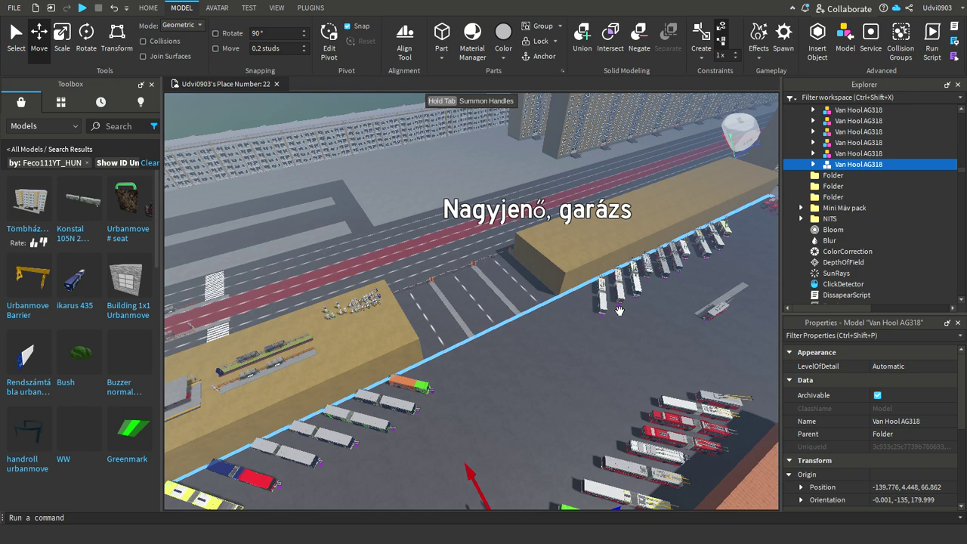
pyautogui.moveTo(574, 318); pyautogui.dragTo(567, 255, button='right')
pyautogui.click(567, 255)
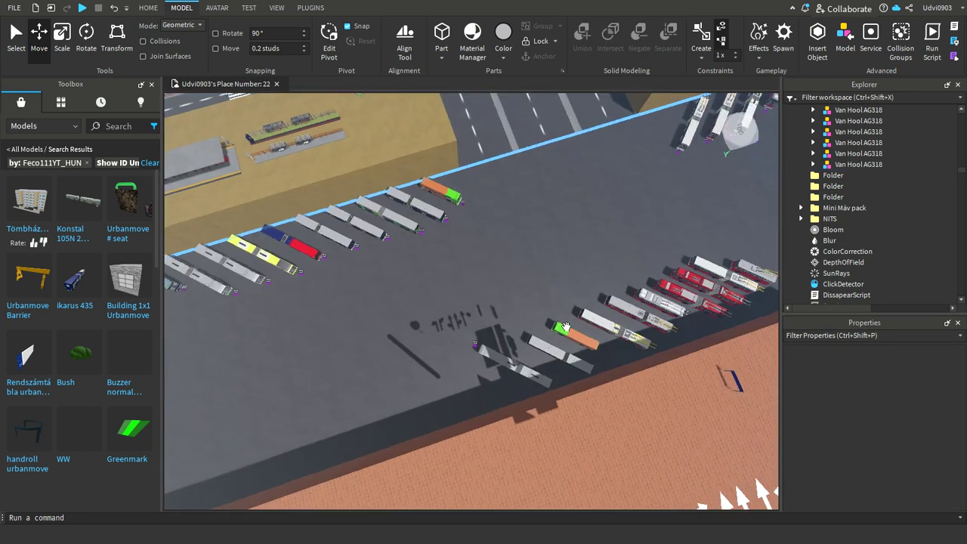
# Delete the purple regen Button and the Driver seat from the Van Hool AG318 copy
pyautogui.scroll(-5, 423, 439)
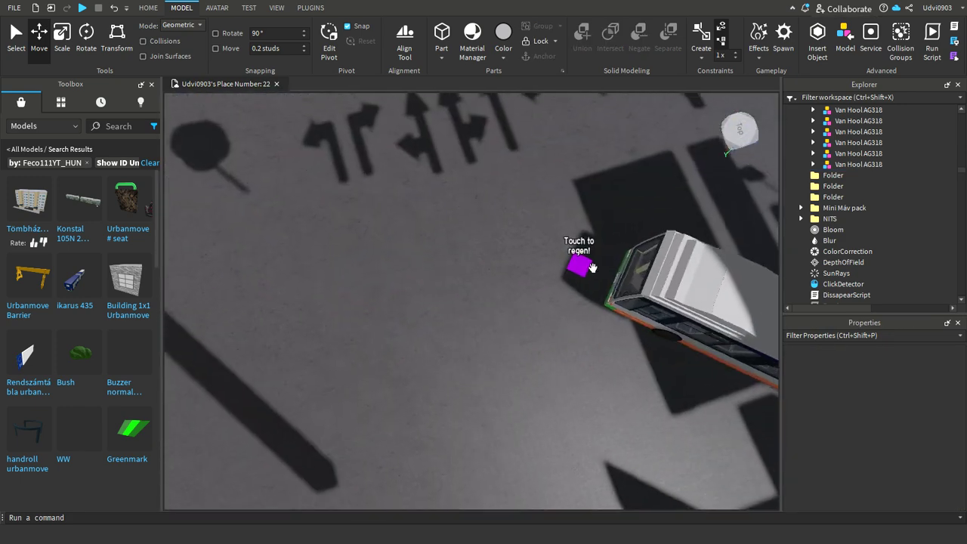
pyautogui.scroll(-5, 632, 329)
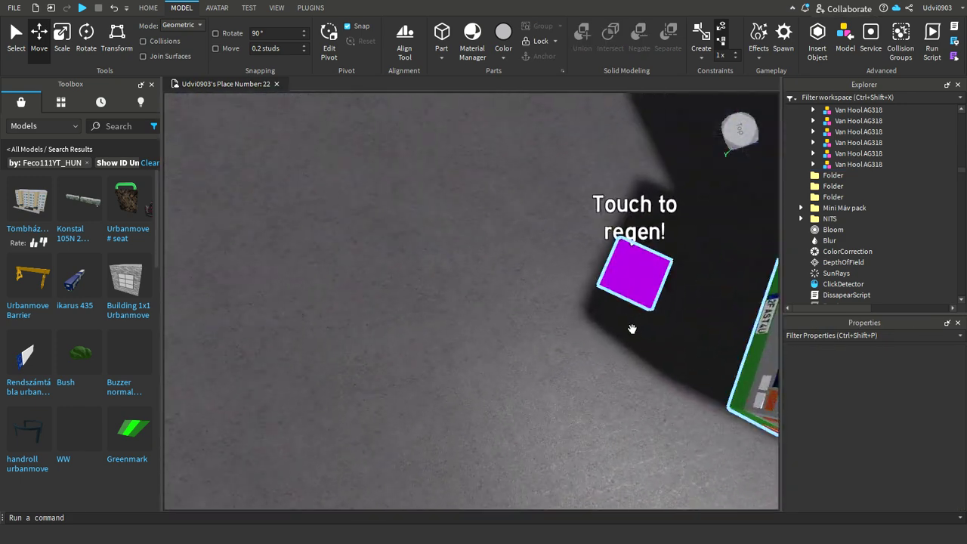
pyautogui.moveTo(632, 328); pyautogui.dragTo(633, 328, button='right')
pyautogui.scroll(3, 633, 328)
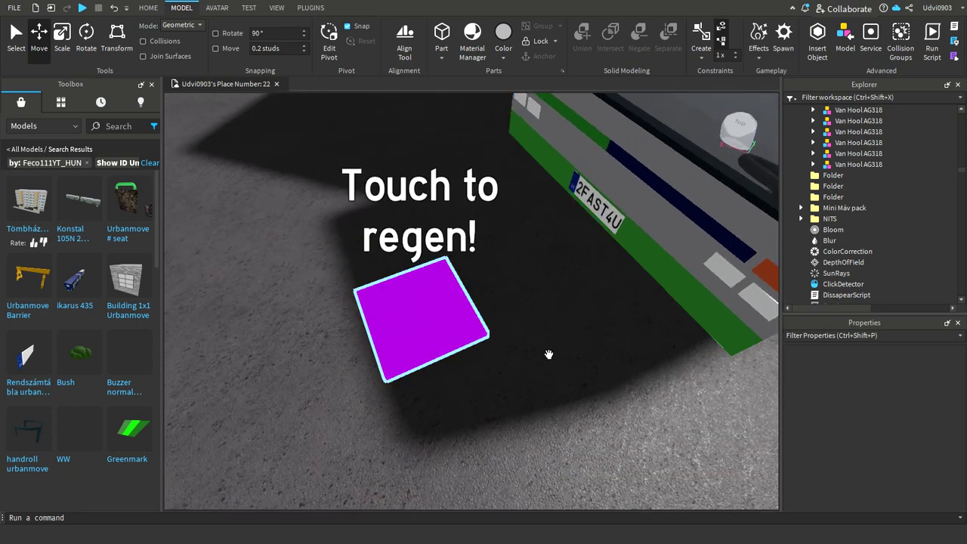
pyautogui.click(481, 323)
pyautogui.press('w')
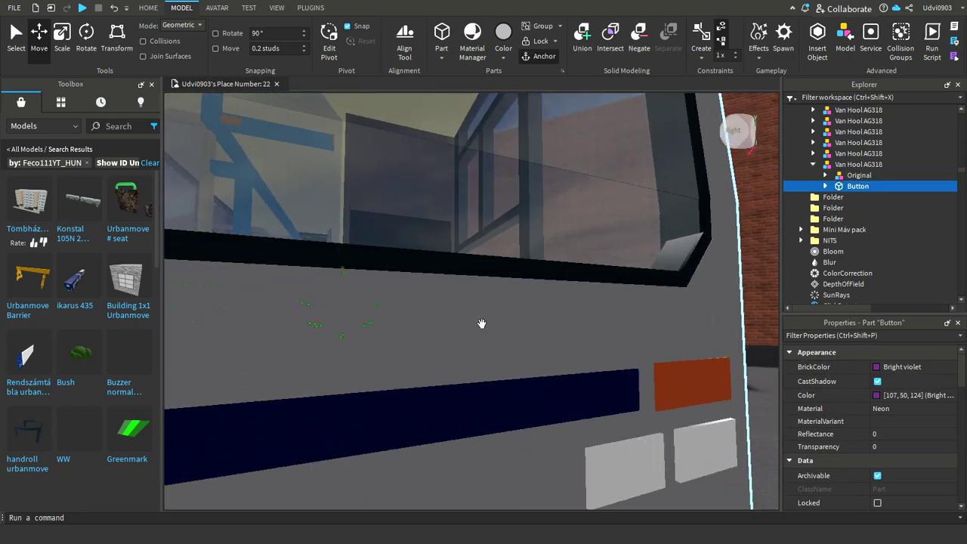
pyautogui.press('w')
pyautogui.moveTo(483, 324); pyautogui.dragTo(482, 324, button='right')
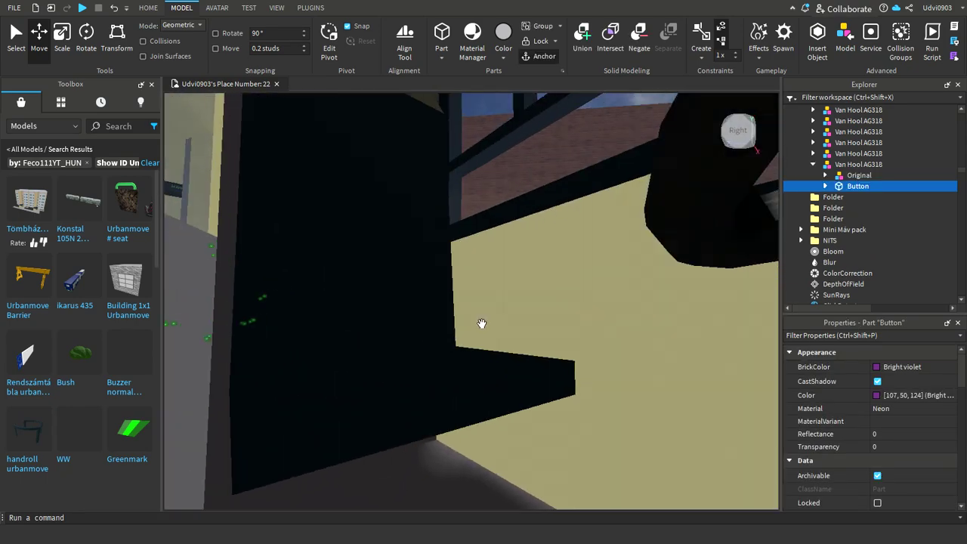
pyautogui.press('q')
pyautogui.click(461, 365)
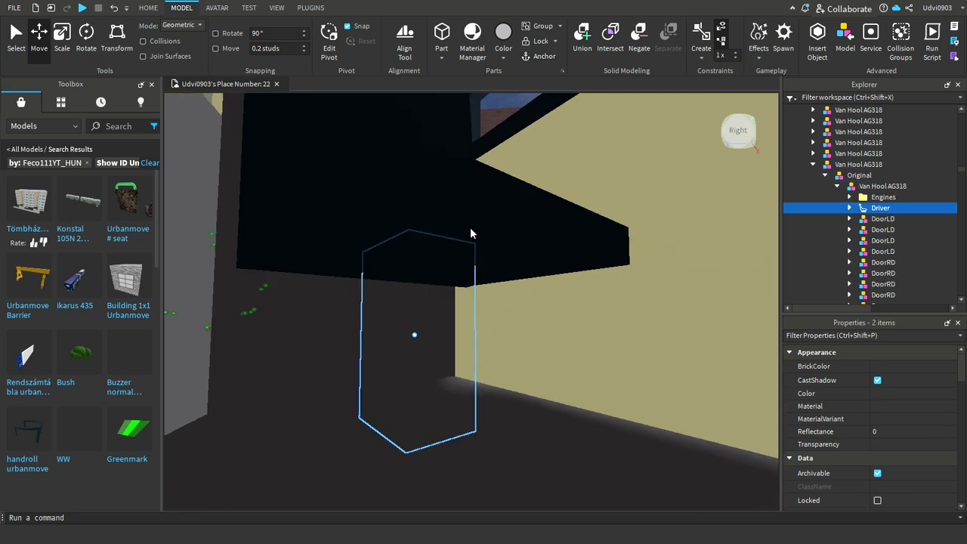
pyautogui.press('Delete')
# Set the parent of the two front-section DoorLD models in the Van Hool AG318 copy to F
pyautogui.moveTo(572, 313); pyautogui.dragTo(587, 327, button='right')
pyautogui.press('s')
pyautogui.scroll(-10, 586, 327)
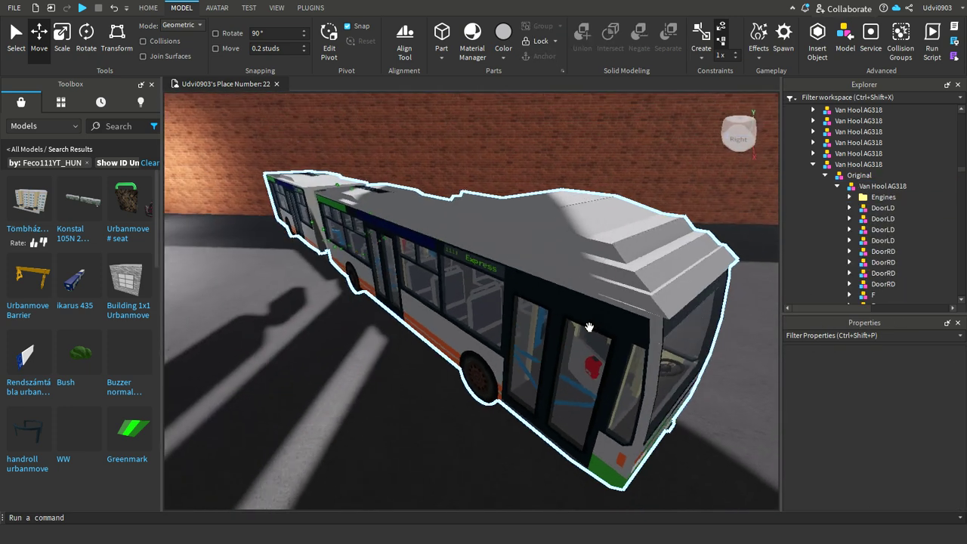
pyautogui.click(883, 208)
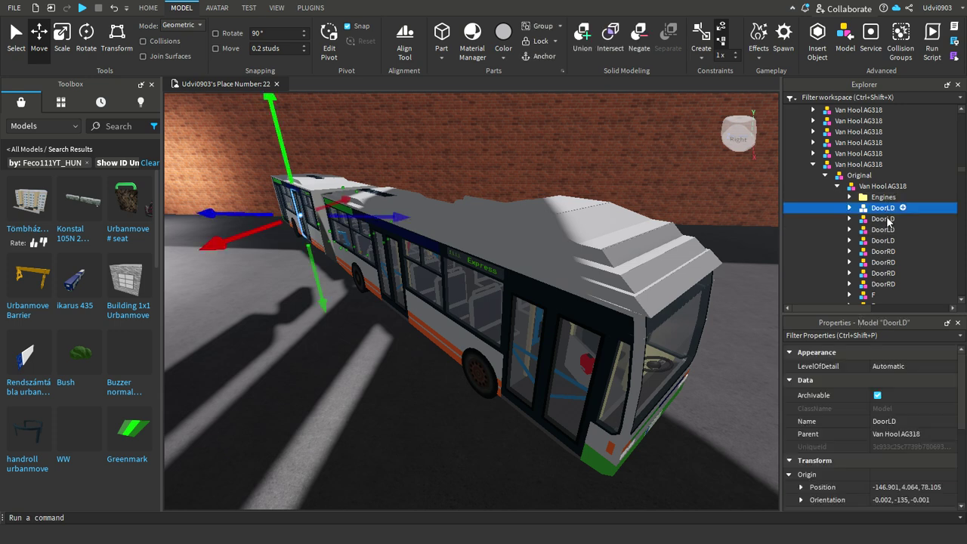
pyautogui.click(882, 219)
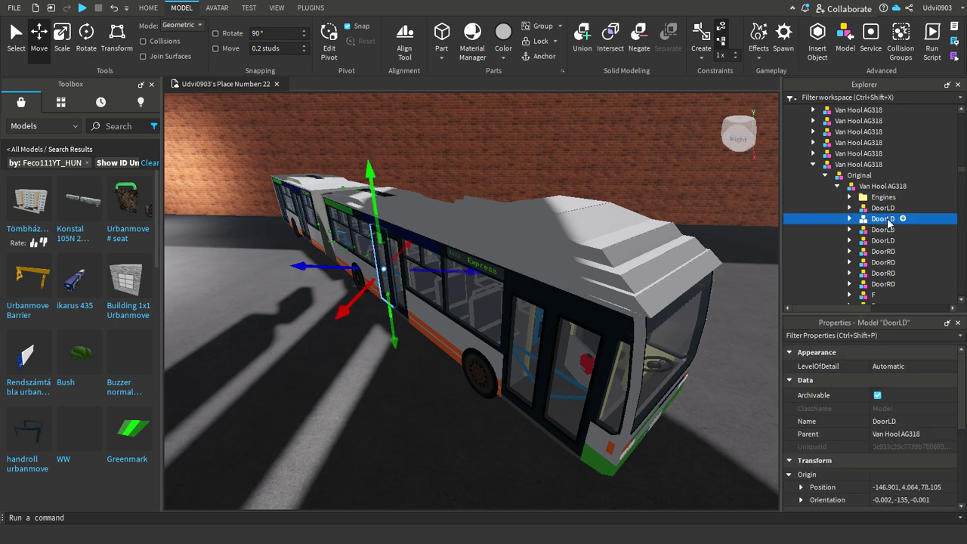
pyautogui.click(887, 211)
pyautogui.click(885, 221)
pyautogui.click(891, 230)
pyautogui.keyDown('ctrl'); pyautogui.click(884, 219); pyautogui.keyUp('ctrl')
pyautogui.click(918, 434)
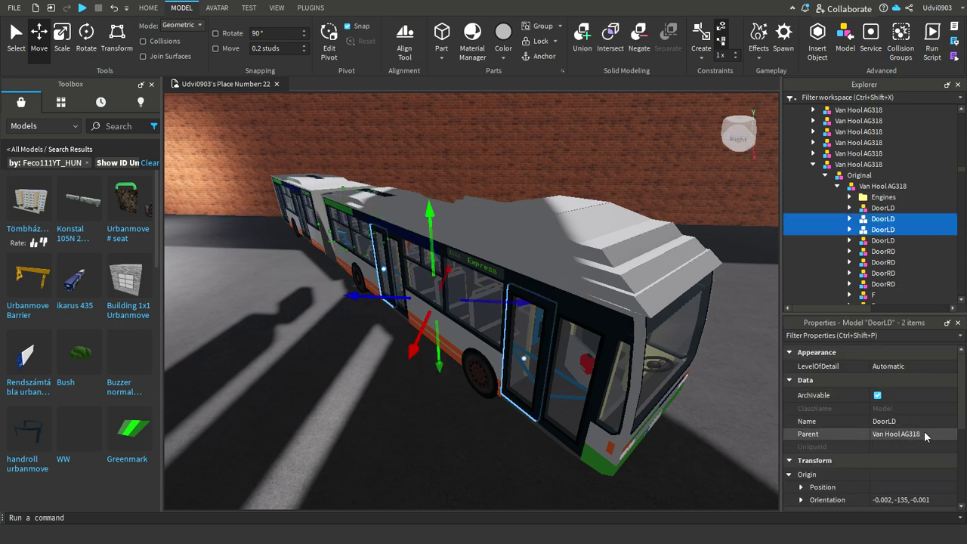
pyautogui.click(879, 296)
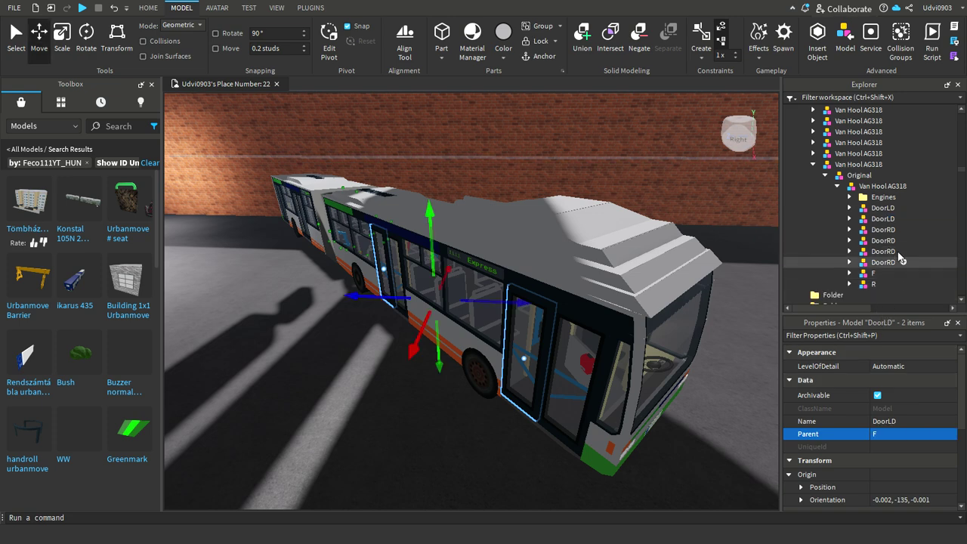
# Set the parent of the two rear-section DoorLD models to R
pyautogui.click(891, 220)
pyautogui.keyDown('ctrl'); pyautogui.click(889, 210); pyautogui.keyUp('ctrl')
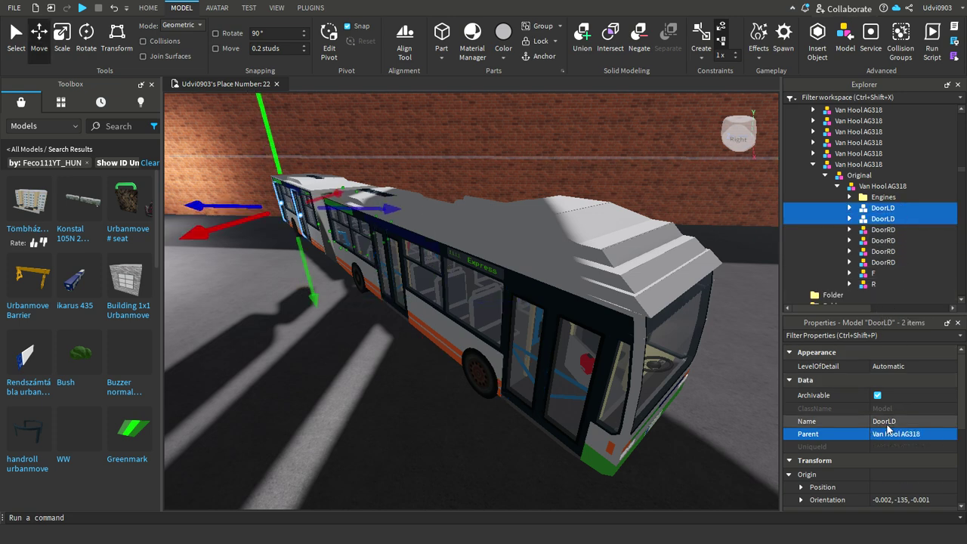
pyautogui.click(915, 434)
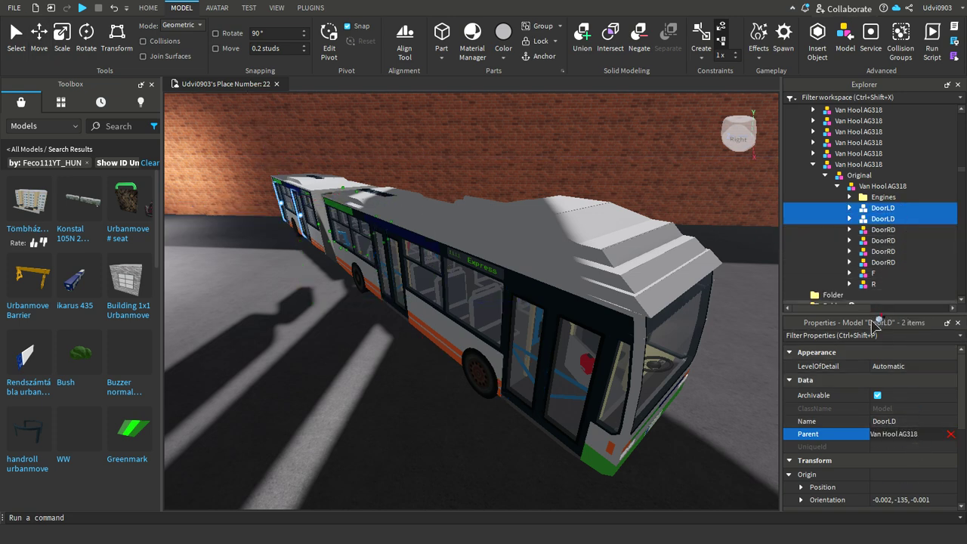
pyautogui.click(874, 277)
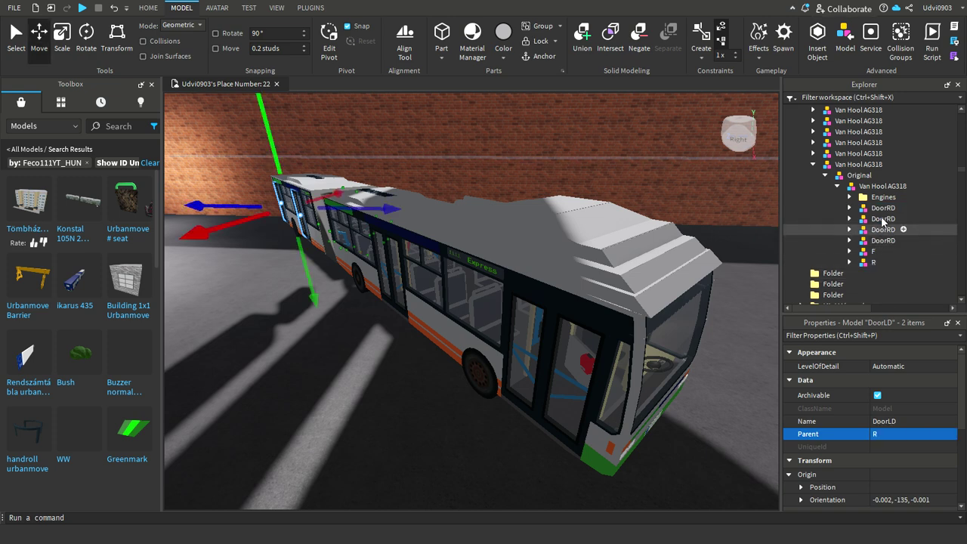
# Identify the DoorRD models by section and set the parent of the rearmost one to R
pyautogui.click(884, 198)
pyautogui.click(888, 209)
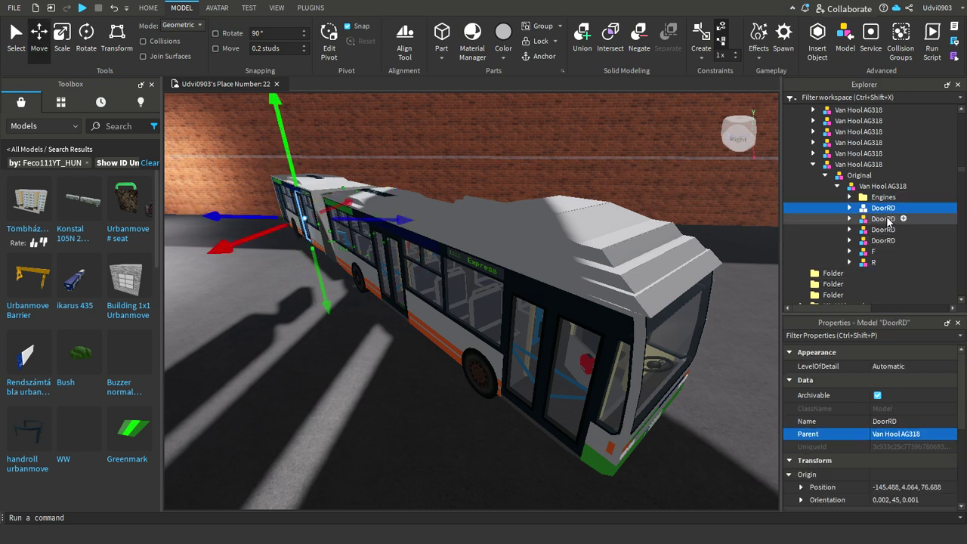
pyautogui.click(884, 220)
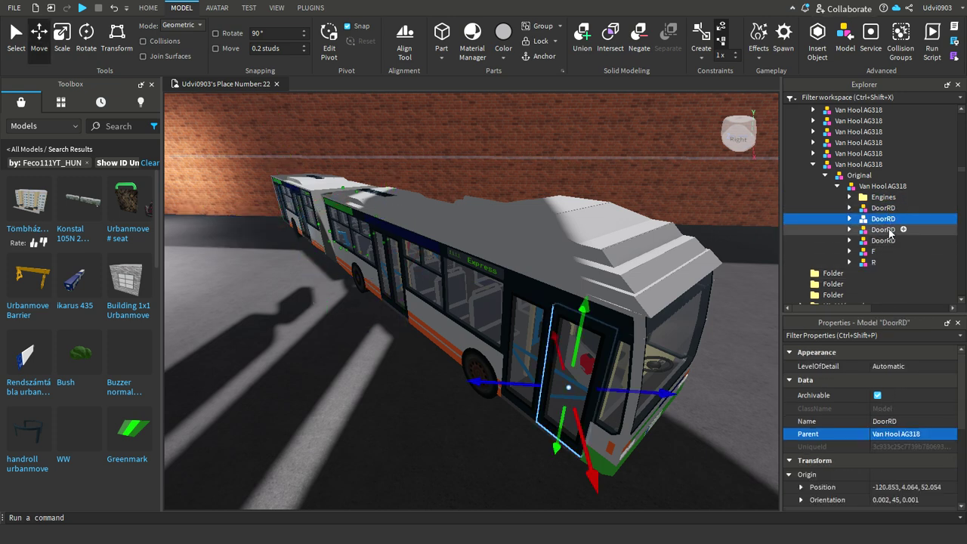
pyautogui.click(890, 230)
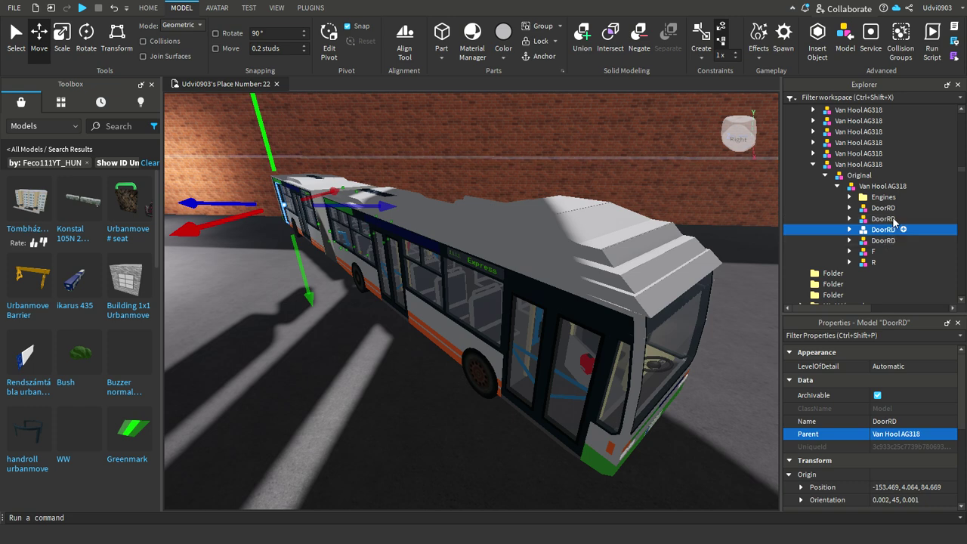
pyautogui.click(915, 434)
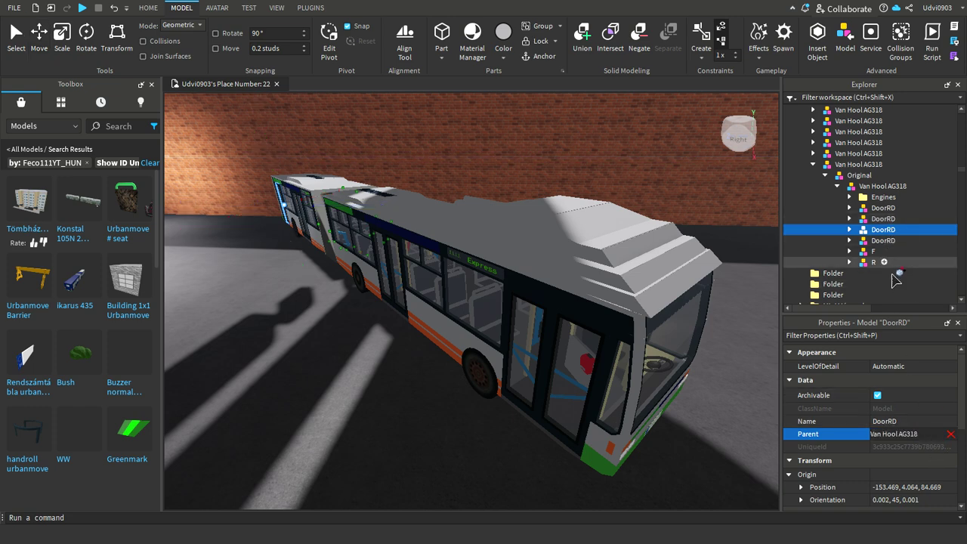
pyautogui.click(897, 239)
# Set the parent of the two front-section DoorRD models to F
pyautogui.click(884, 229)
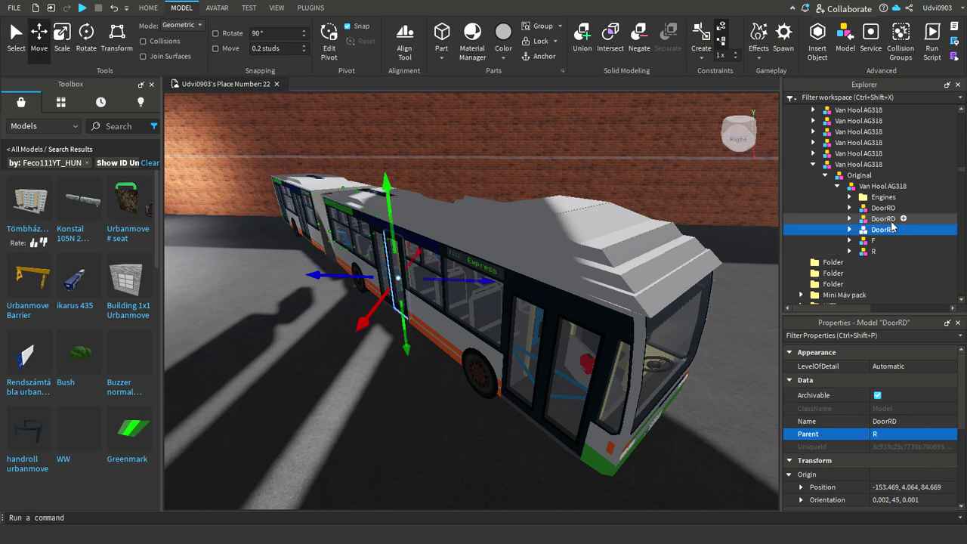
pyautogui.keyDown('ctrl'); pyautogui.click(884, 219); pyautogui.keyUp('ctrl')
pyautogui.click(903, 435)
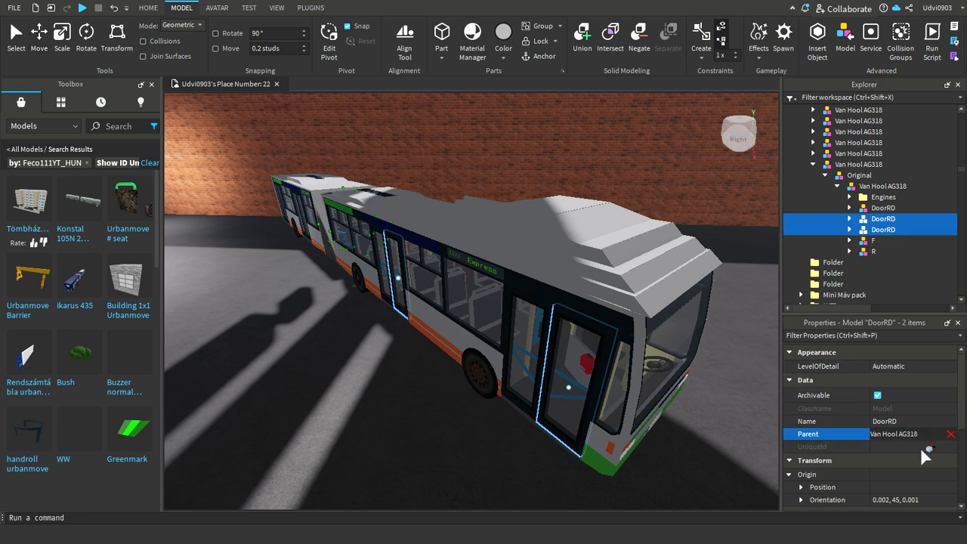
pyautogui.click(881, 241)
# Set the parent of the last remaining DoorRD to R and expand the contents of F
pyautogui.click(883, 208)
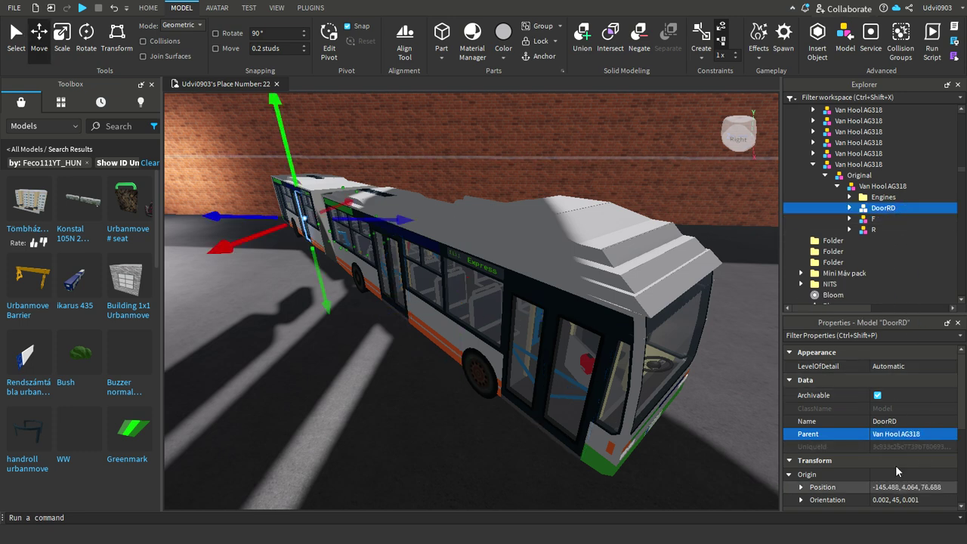
pyautogui.click(903, 434)
pyautogui.click(873, 229)
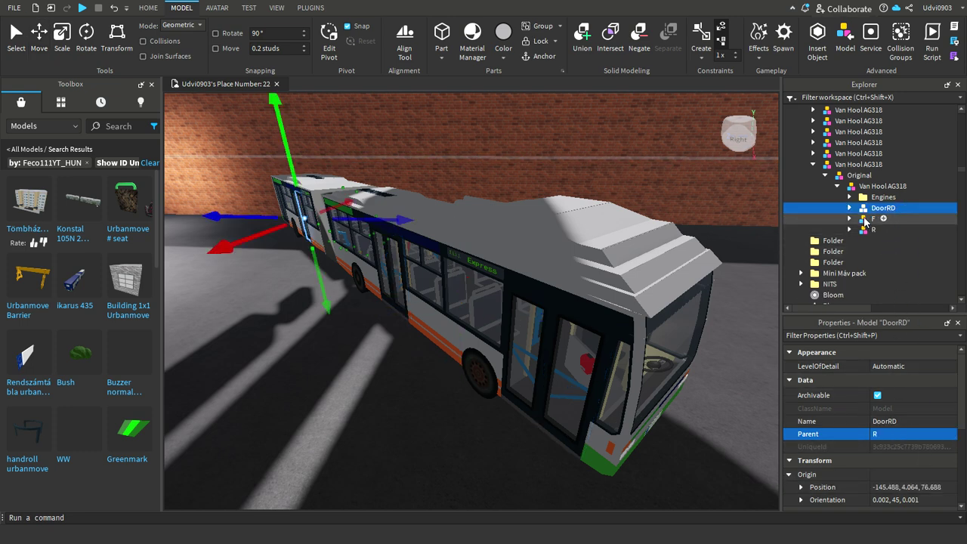
pyautogui.click(850, 208)
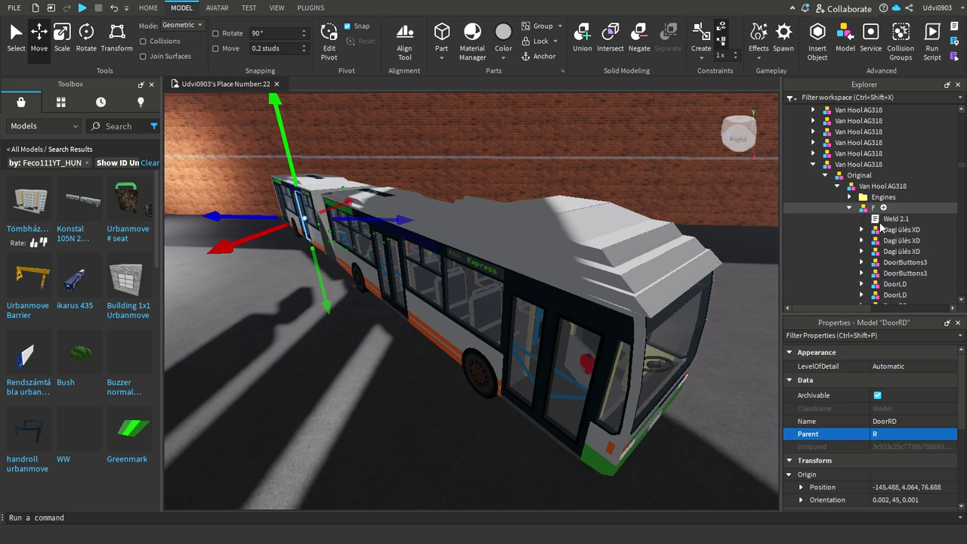
# Rotate the front entrance's DoorLD in F by 90° about its vertical axis to swing it open
pyautogui.click(896, 283)
pyautogui.click(116, 38)
pyautogui.moveTo(449, 229); pyautogui.dragTo(517, 269, button='right')
pyautogui.press('w')
pyautogui.press('d')
pyautogui.press('s')
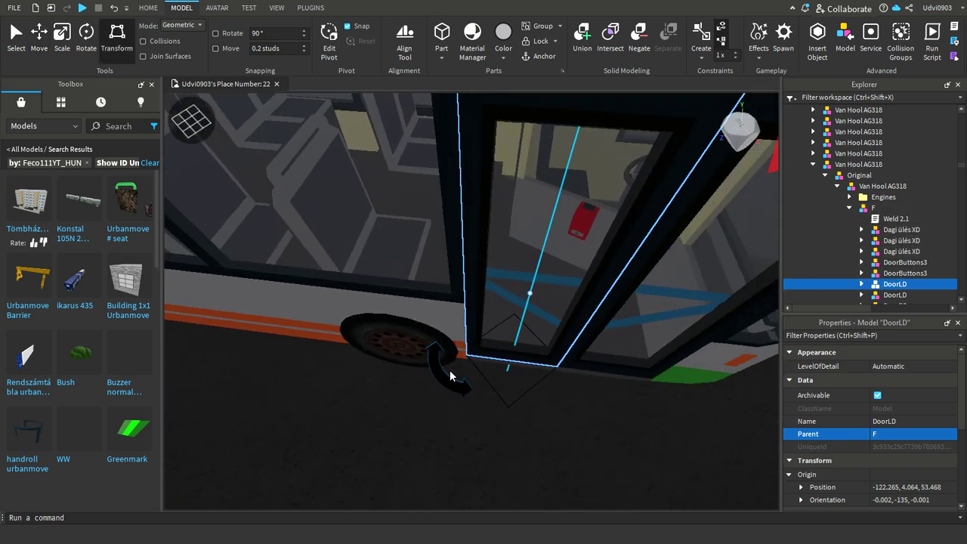
pyautogui.moveTo(449, 376); pyautogui.dragTo(503, 295)
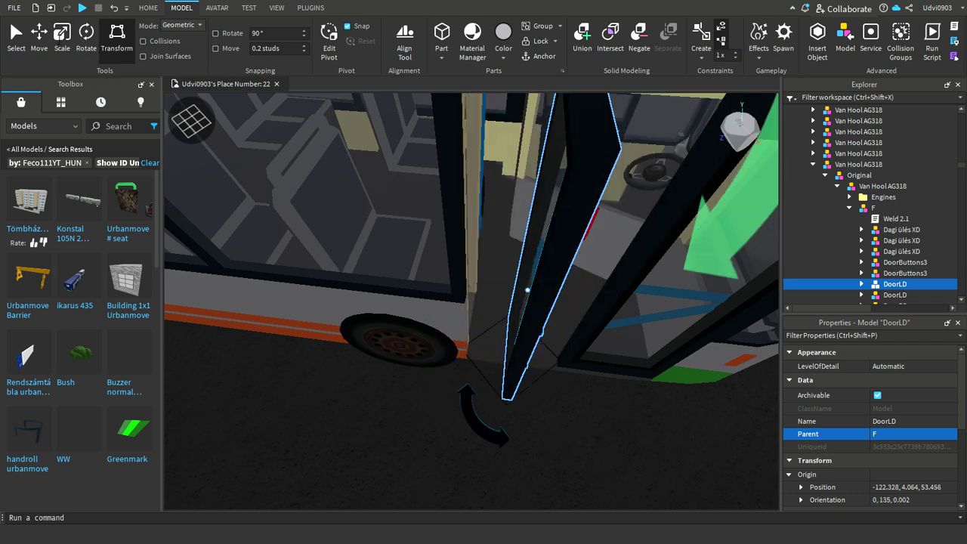
# Move the opened DoorLD about 1.2 studs to the doorway edge beside the front wheel
pyautogui.click(43, 40)
pyautogui.press('a')
pyautogui.press('e')
pyautogui.moveTo(456, 287); pyautogui.dragTo(555, 375, button='right')
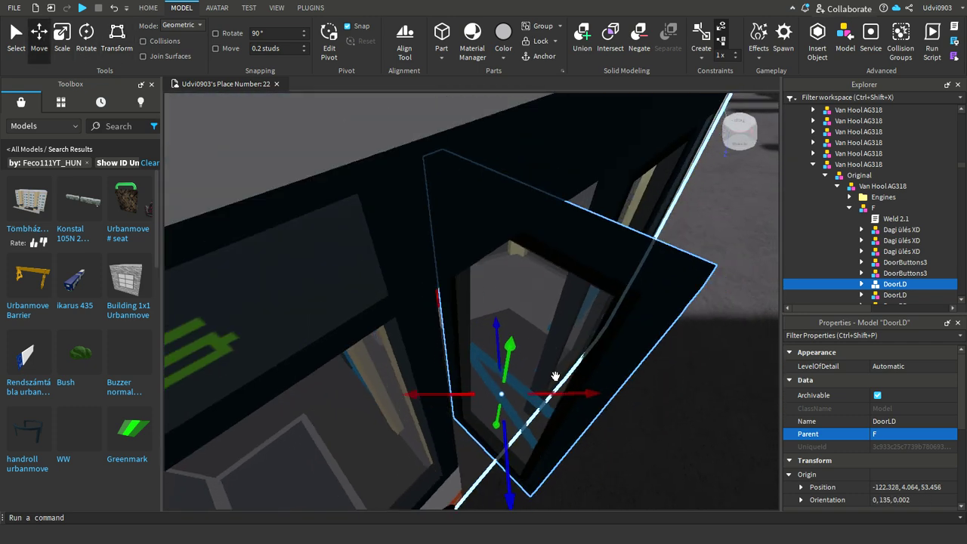
pyautogui.moveTo(457, 393); pyautogui.dragTo(382, 383)
pyautogui.moveTo(488, 371); pyautogui.dragTo(497, 372, button='right')
pyautogui.press('s')
pyautogui.scroll(-5, 496, 371)
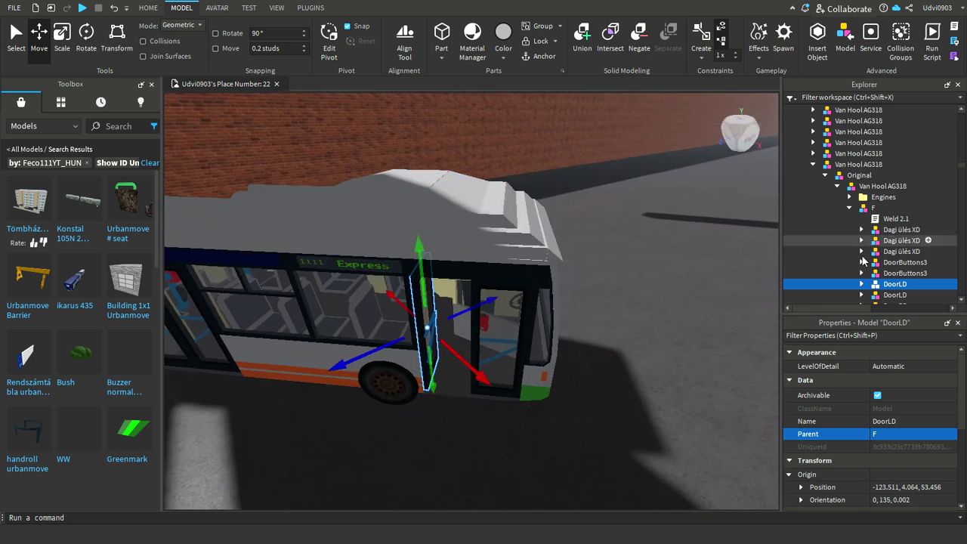
# Rotate the front entrance's DoorRD in F by 90° about its vertical axis to swing it open
pyautogui.scroll(-2, 904, 257)
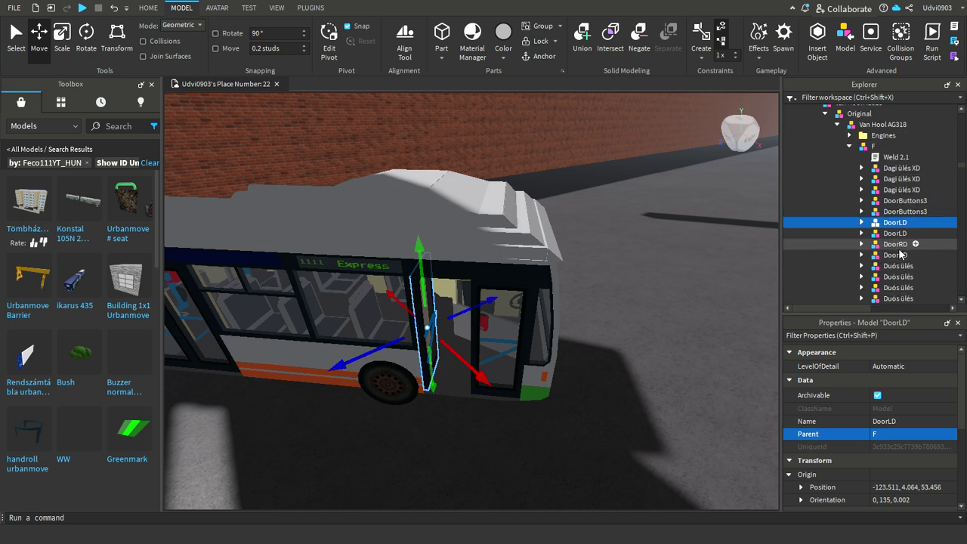
pyautogui.click(899, 248)
pyautogui.click(121, 42)
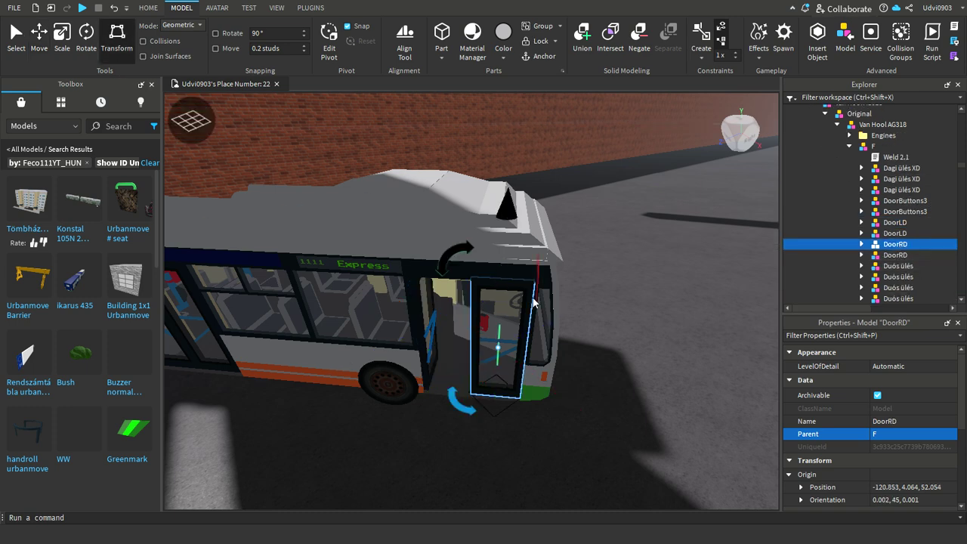
pyautogui.moveTo(537, 304); pyautogui.dragTo(536, 308, button='right')
pyautogui.scroll(4, 537, 307)
pyautogui.moveTo(520, 436); pyautogui.dragTo(293, 300)
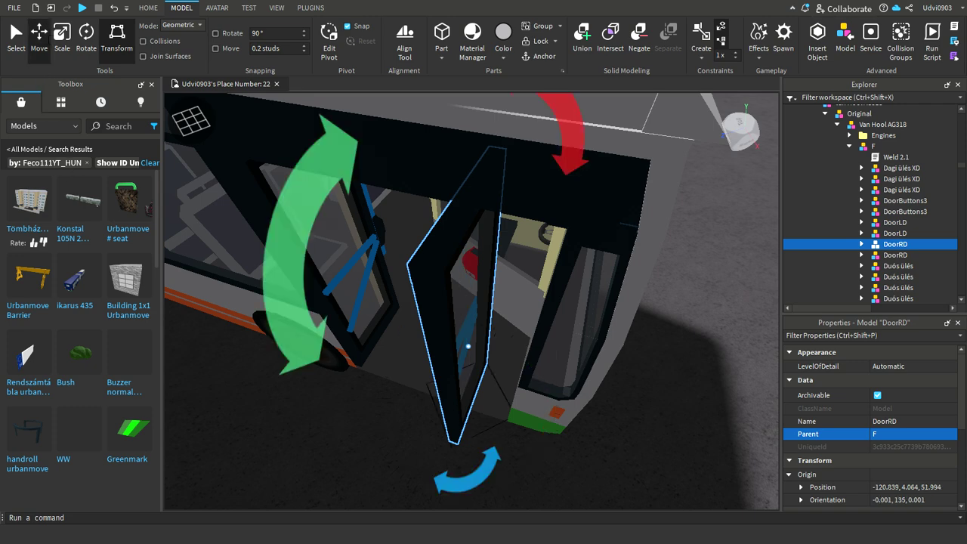
# Move the opened DoorRD about 1.2 studs to the doorway edge nearest the windscreen
pyautogui.click(40, 39)
pyautogui.moveTo(771, 352); pyautogui.dragTo(726, 394, button='right')
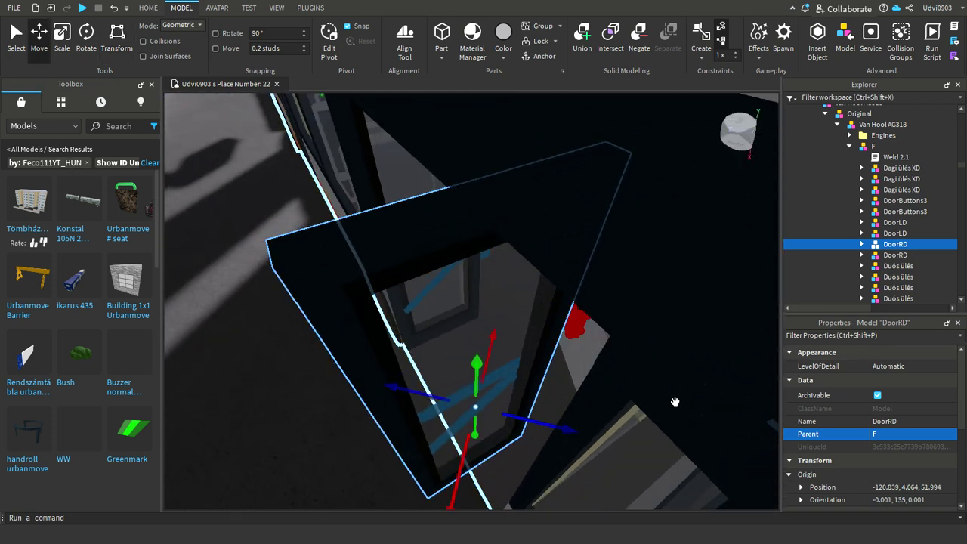
pyautogui.moveTo(539, 433); pyautogui.dragTo(630, 438)
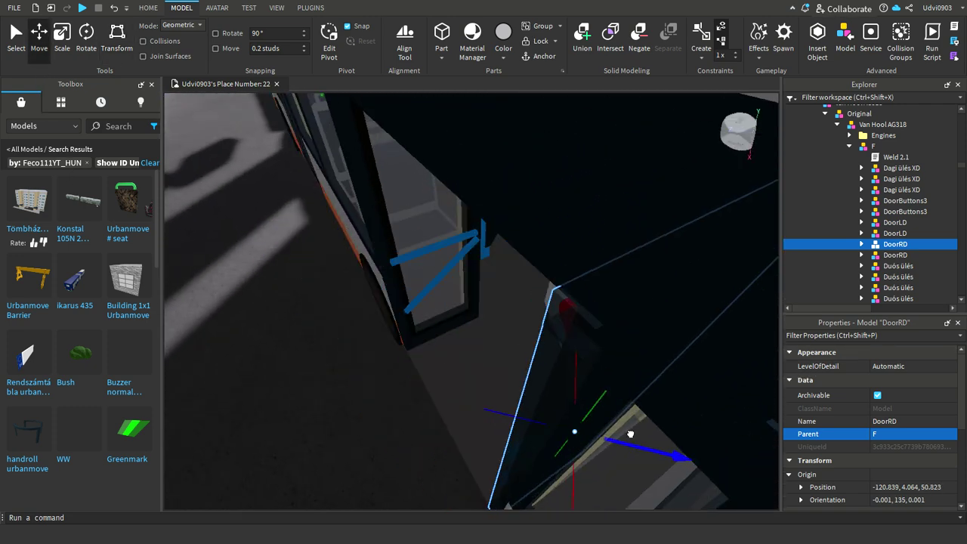
pyautogui.scroll(-10, 634, 434)
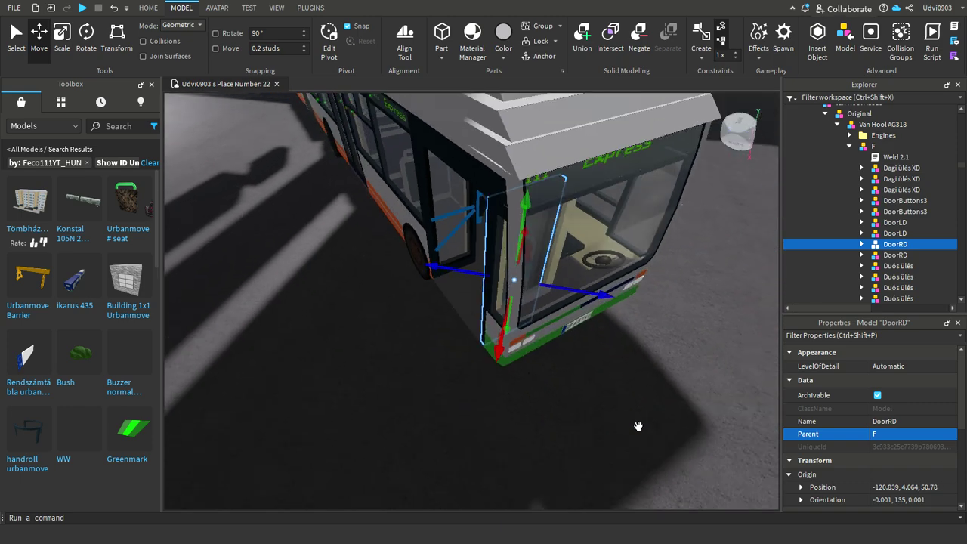
pyautogui.moveTo(634, 421); pyautogui.dragTo(620, 400, button='right')
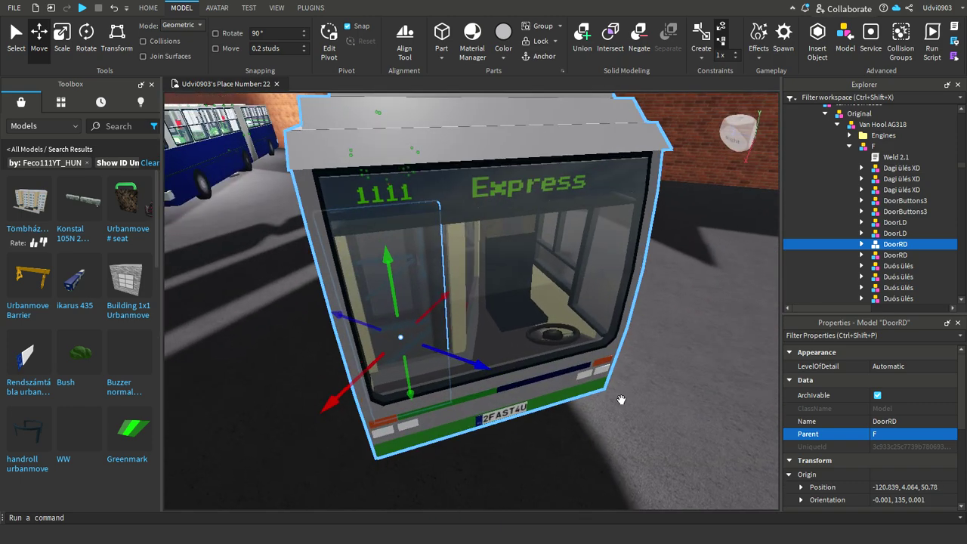
# Examine the Van Hool AG318 and its place in the bus row beside the brick building
pyautogui.scroll(-6, 650, 374)
pyautogui.moveTo(530, 252); pyautogui.dragTo(534, 219, button='right')
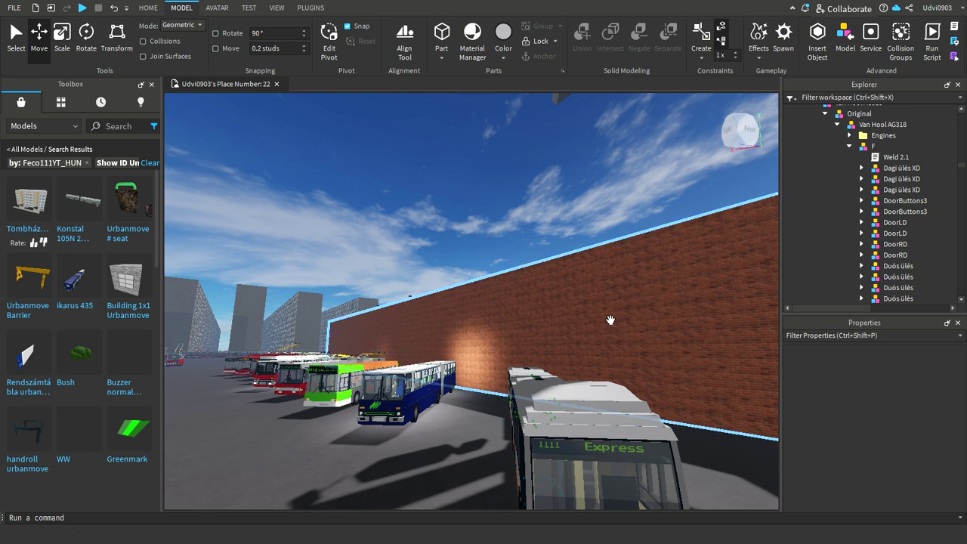
pyautogui.moveTo(606, 269)
pyautogui.mouseDown(button='right')
pyautogui.moveTo(620, 281)
pyautogui.moveTo(601, 287)
pyautogui.mouseUp(button='right')
pyautogui.scroll(-5, 597, 289)
pyautogui.click(473, 324)
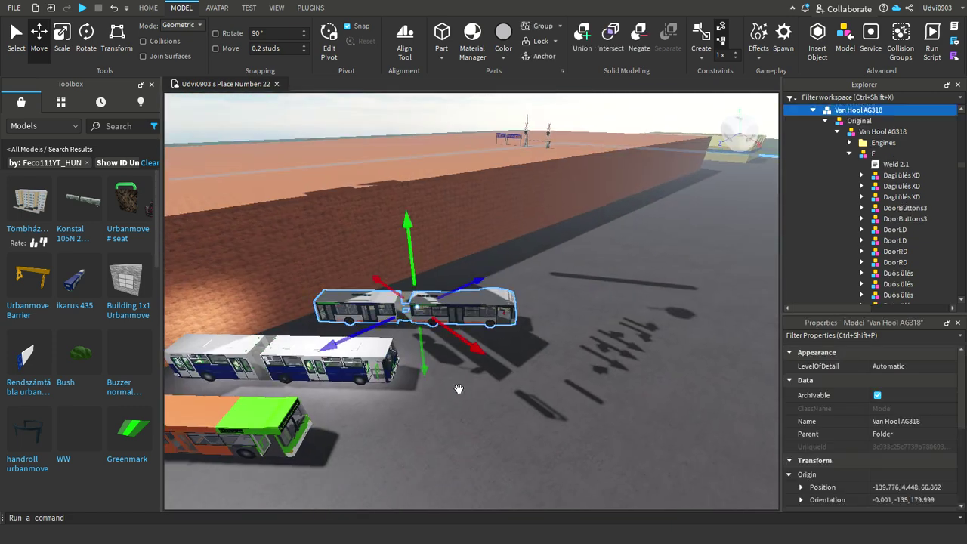
pyautogui.scroll(-5, 450, 397)
pyautogui.scroll(-2, 404, 377)
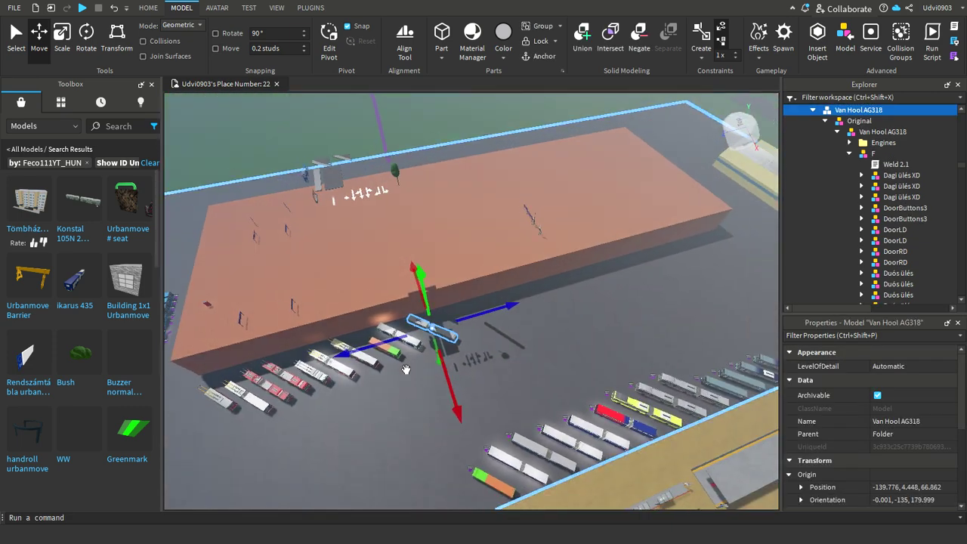
pyautogui.moveTo(573, 326)
pyautogui.mouseDown(button='right')
pyautogui.moveTo(555, 304)
pyautogui.moveTo(565, 323)
pyautogui.mouseUp(button='right')
# Duplicate the third Mercedes Citaro G in the group of blue buses
pyautogui.click(555, 305)
pyautogui.scroll(8, 401, 280)
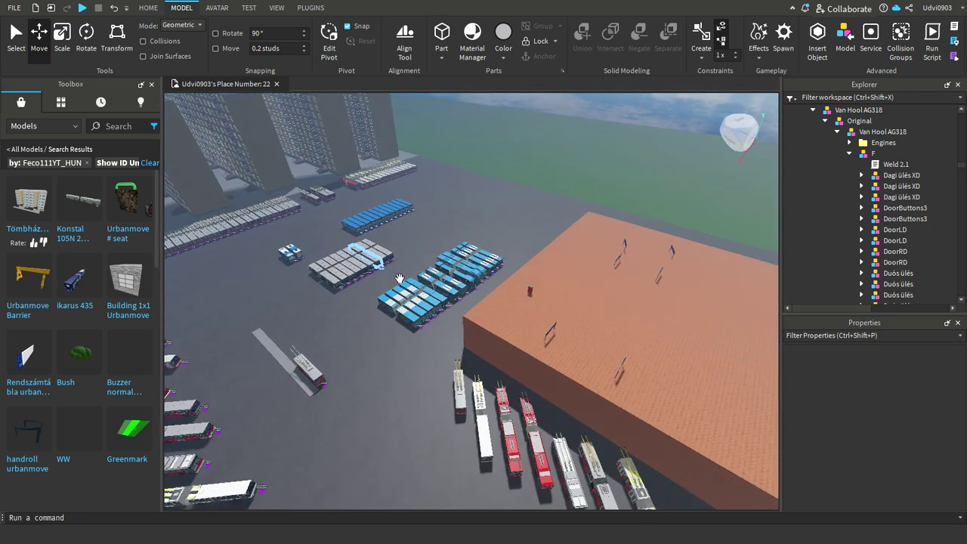
pyautogui.scroll(8, 529, 348)
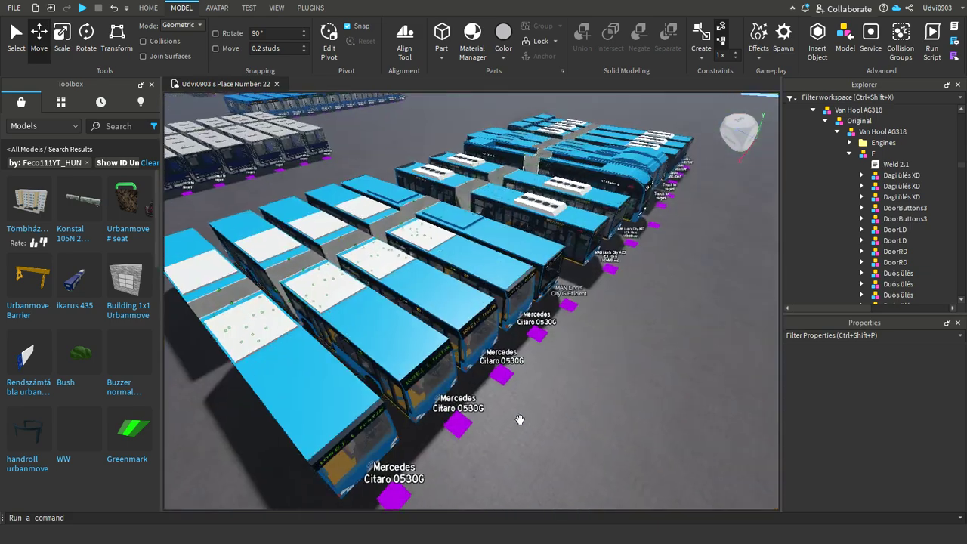
pyautogui.scroll(-6, 606, 279)
pyautogui.scroll(5, 423, 257)
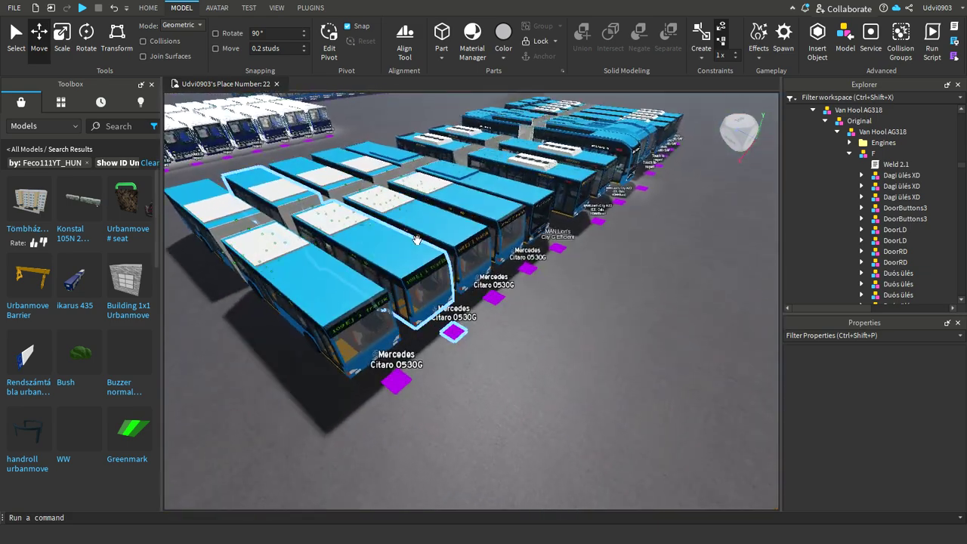
pyautogui.scroll(8, 442, 287)
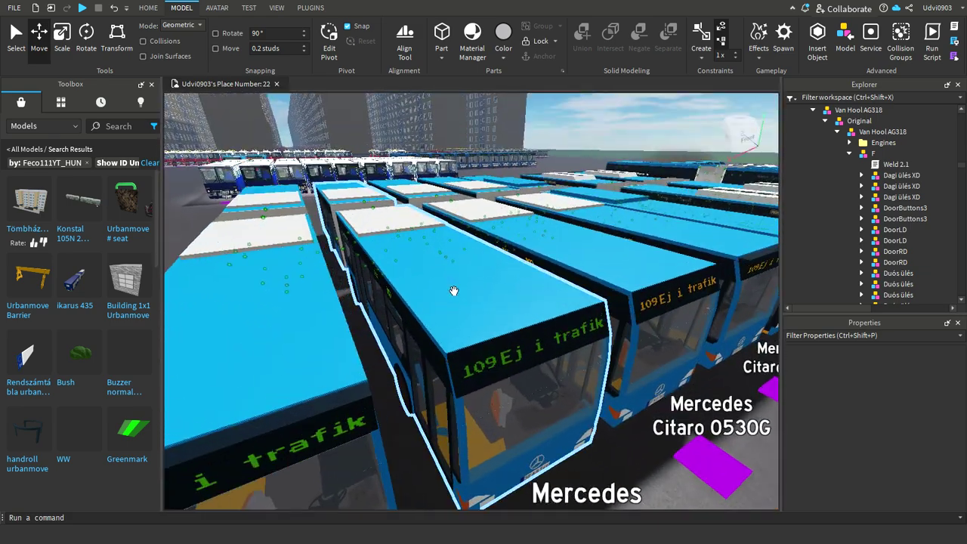
pyautogui.scroll(5, 513, 306)
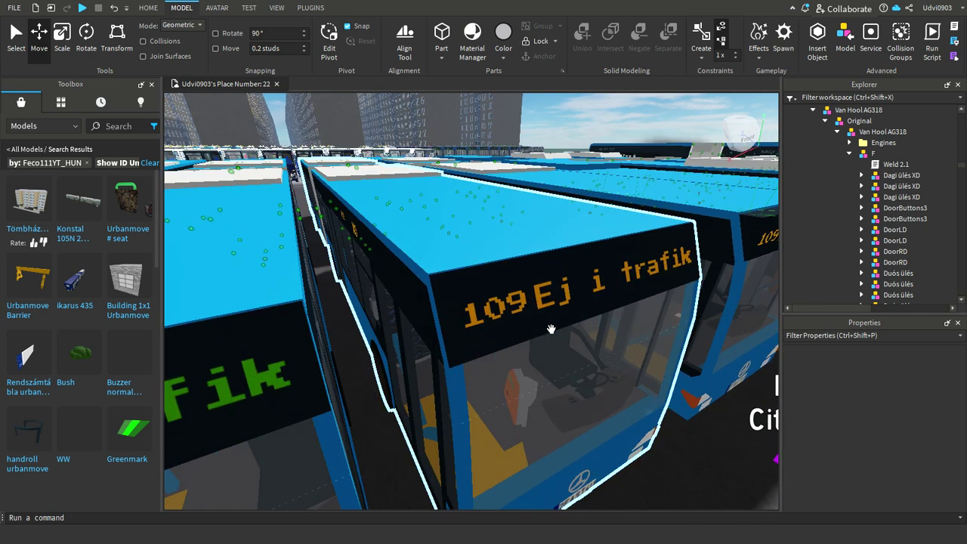
pyautogui.click(551, 328)
pyautogui.press('f')
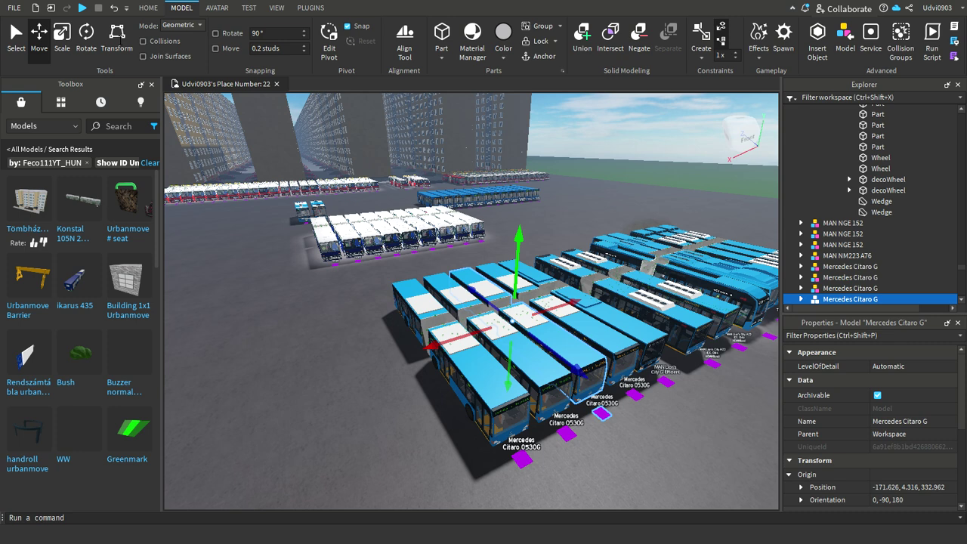
pyautogui.hotkey('ctrl', 'd')
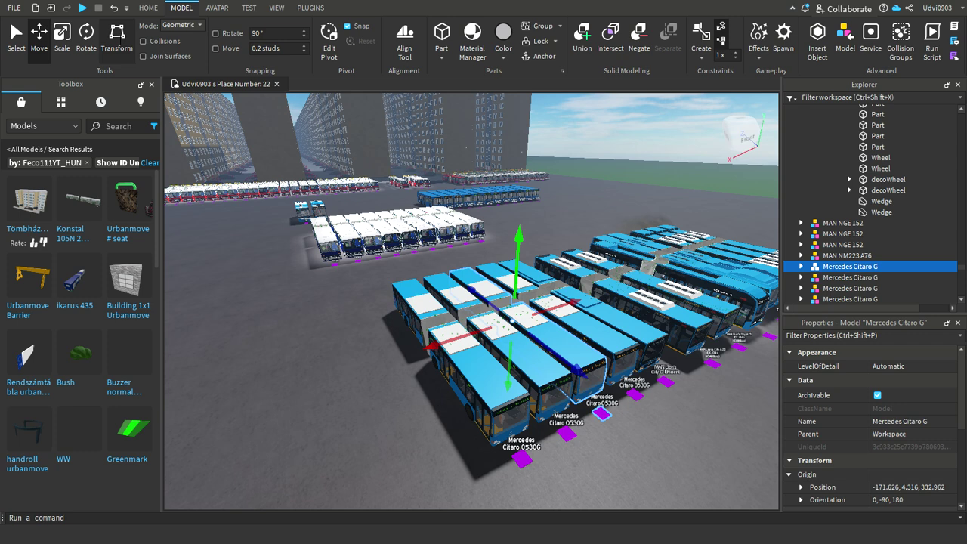
# Rotate the duplicated Mercedes Citaro G by 45° about its vertical axis to an orientation of -135°
pyautogui.hotkey('ctrl', '5')
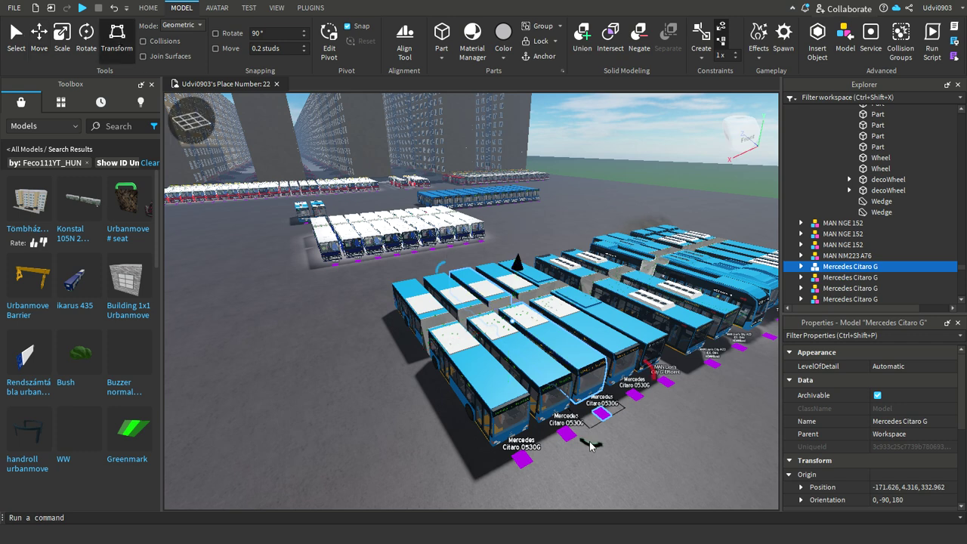
pyautogui.moveTo(532, 461); pyautogui.dragTo(511, 459)
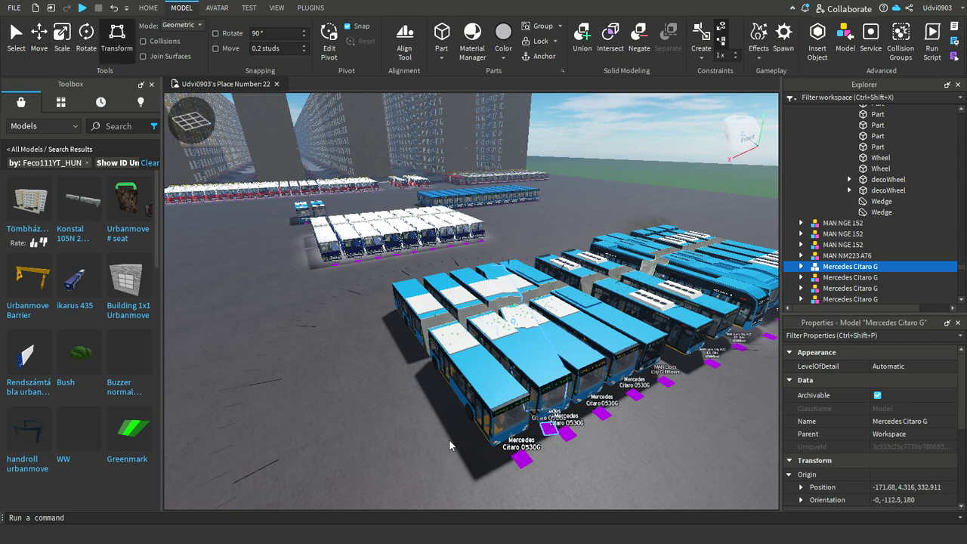
pyautogui.moveTo(449, 439); pyautogui.dragTo(446, 439)
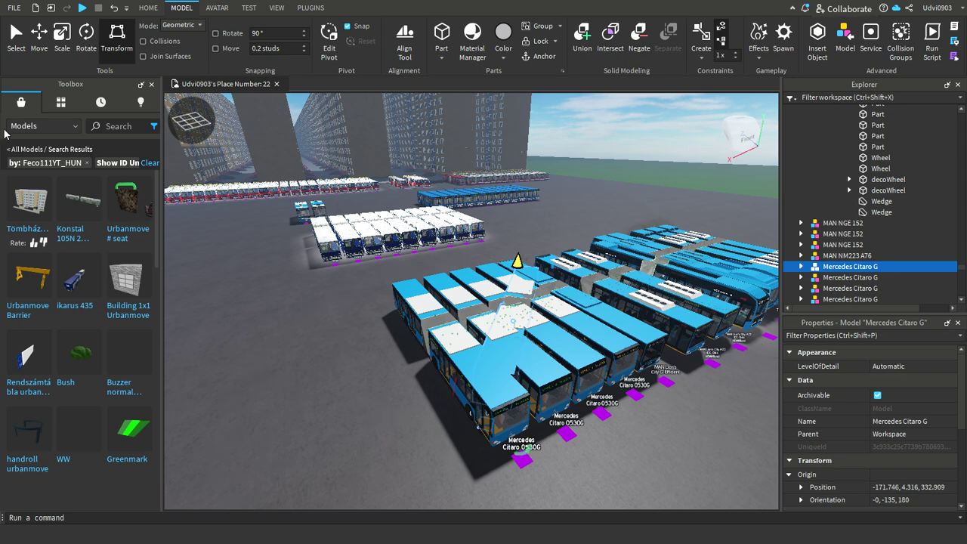
# Move the duplicated Mercedes Citaro G out of the blue bus group to the end of the garage row, beside the Van Hool AG318
pyautogui.click(42, 39)
pyautogui.moveTo(358, 374); pyautogui.dragTo(358, 370, button='right')
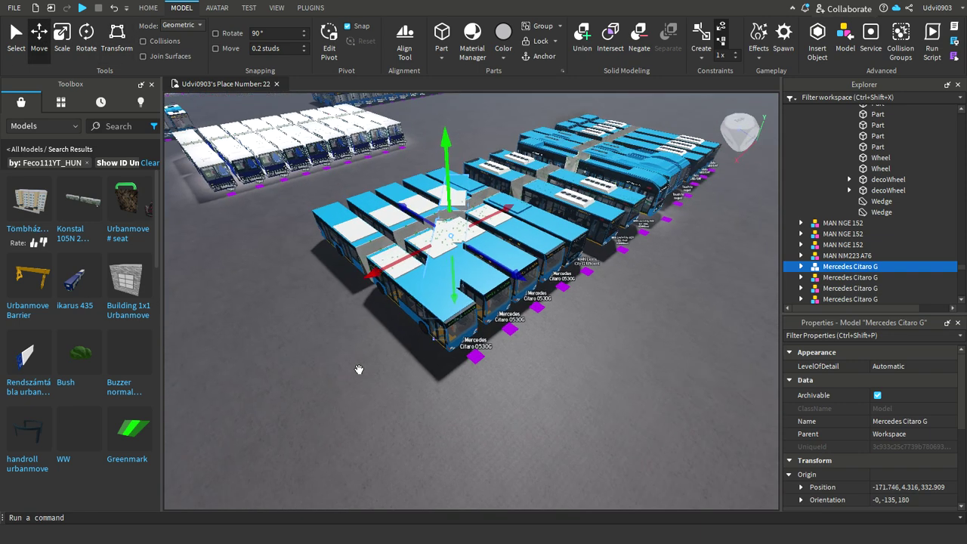
pyautogui.scroll(-10, 359, 369)
pyautogui.scroll(-10, 425, 227)
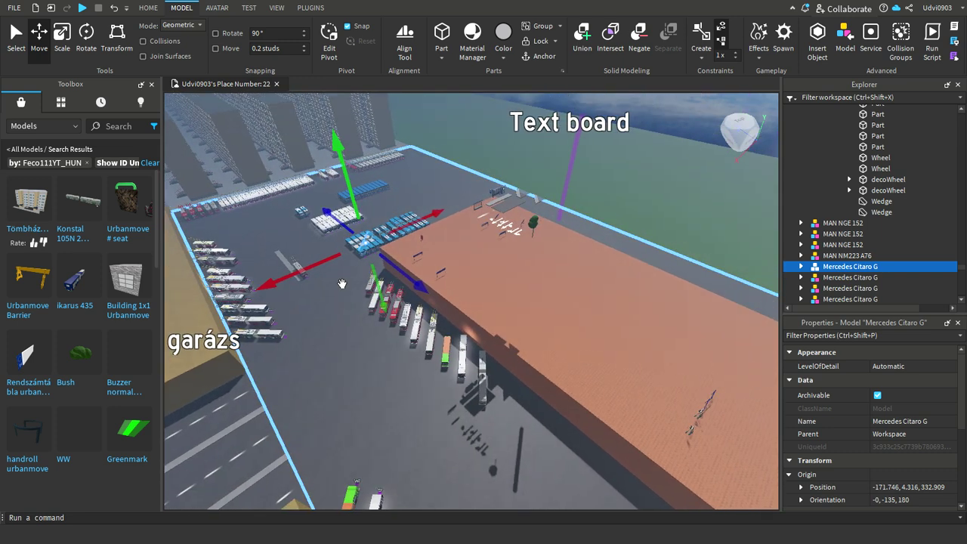
pyautogui.moveTo(321, 253); pyautogui.dragTo(314, 274)
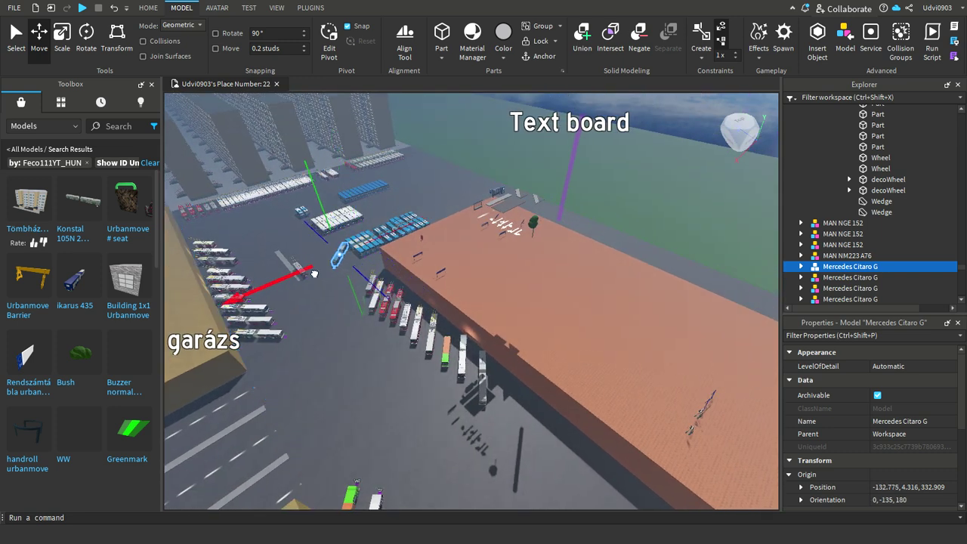
pyautogui.moveTo(399, 316); pyautogui.dragTo(550, 454)
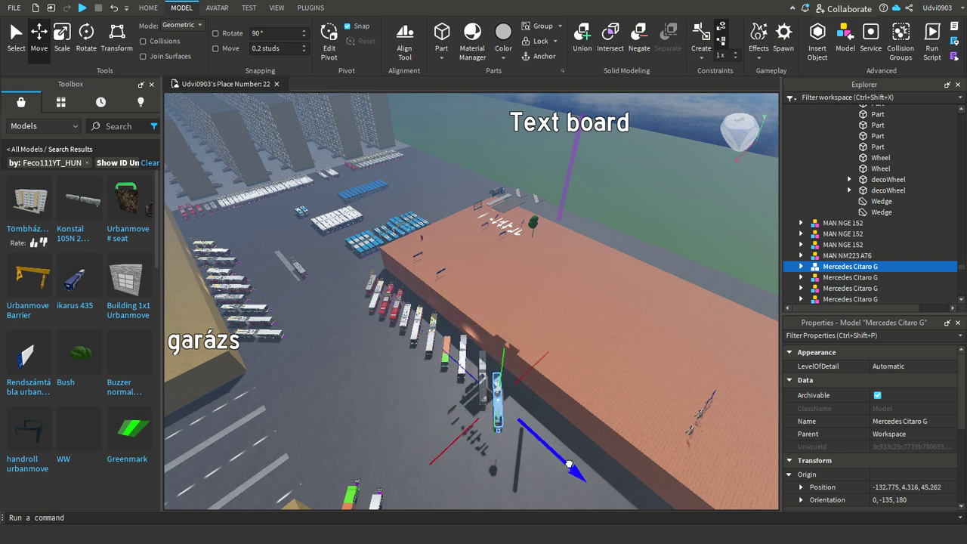
pyautogui.scroll(5, 535, 387)
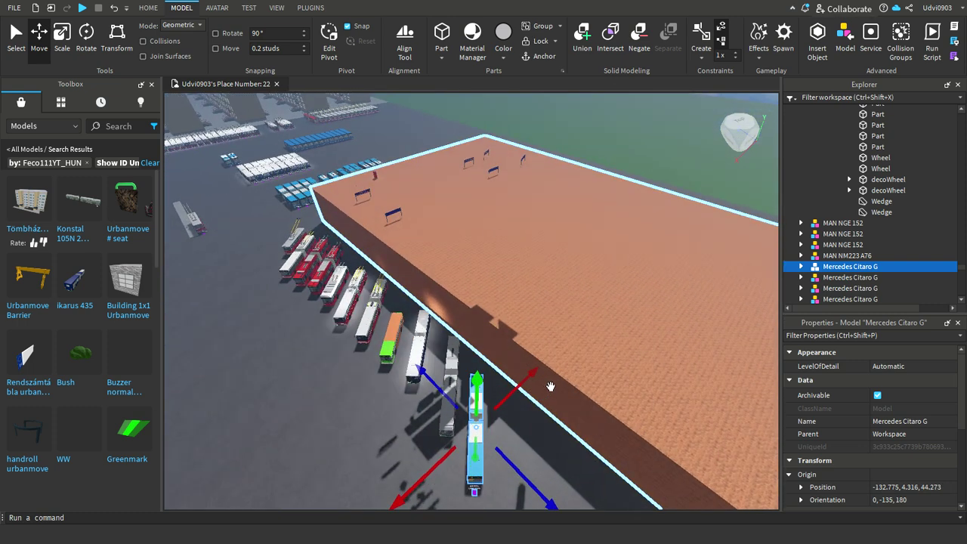
# Shift the duplicated Mercedes Citaro G about 10 studs toward the brick building to align it with the row
pyautogui.press('s')
pyautogui.press('d')
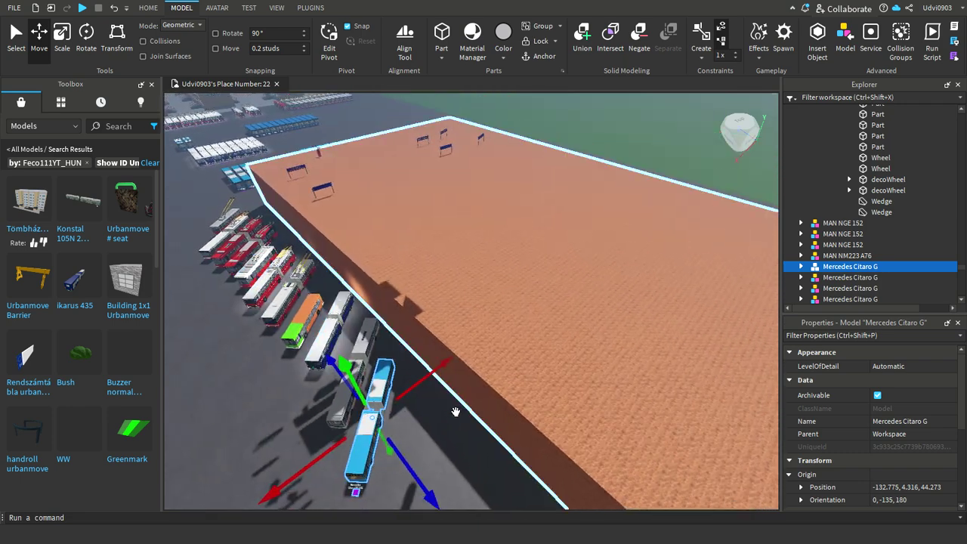
pyautogui.moveTo(431, 375); pyautogui.dragTo(442, 369)
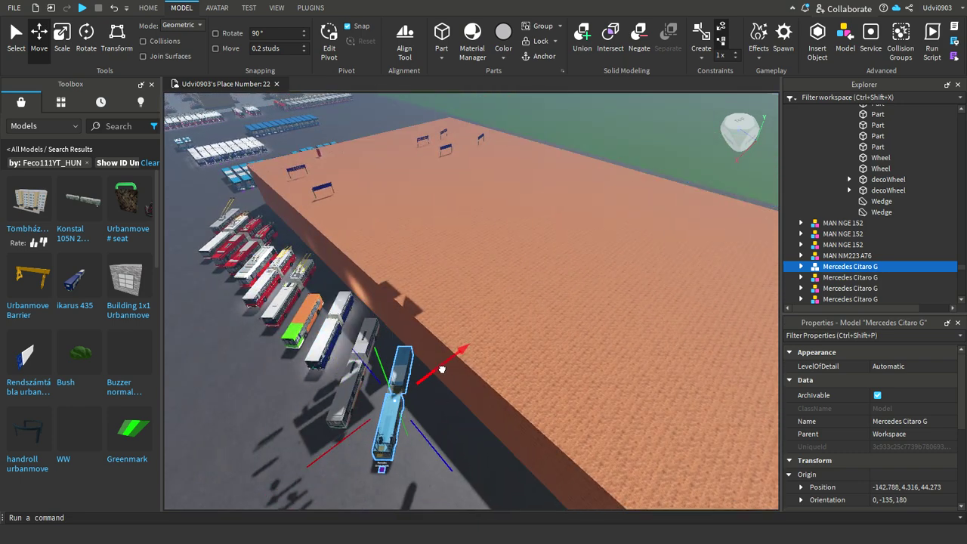
pyautogui.press('w')
pyautogui.press('a')
pyautogui.press('s')
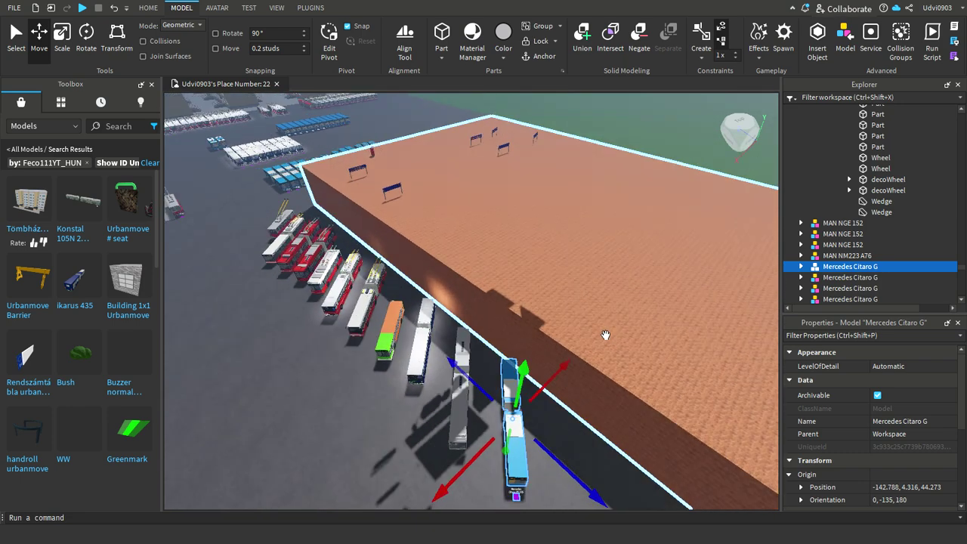
pyautogui.press('s')
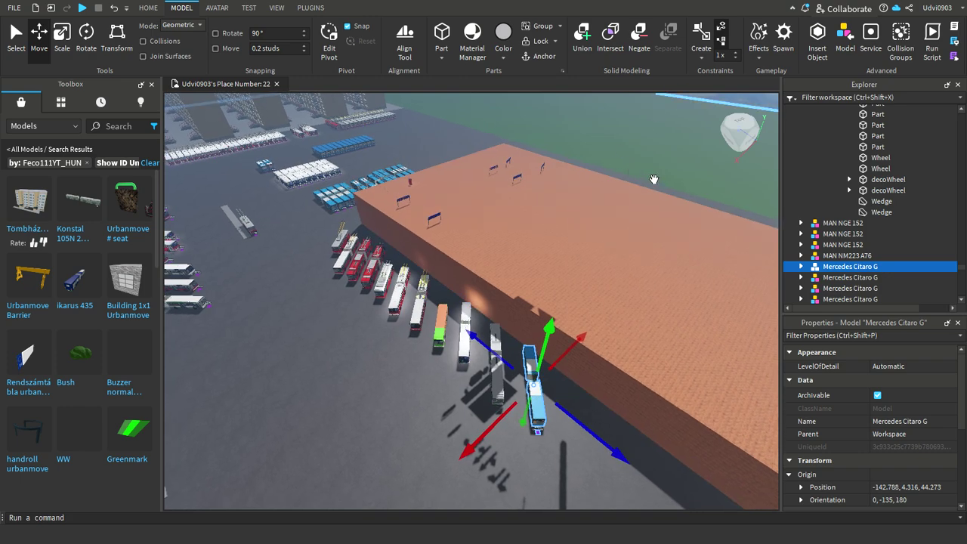
# Delete the violet button and the driver seat from the Mercedes Citaro G parked at the end of the garage row
pyautogui.moveTo(652, 182); pyautogui.dragTo(630, 142, button='right')
pyautogui.click(462, 247)
pyautogui.press('w')
pyautogui.scroll(10, 496, 512)
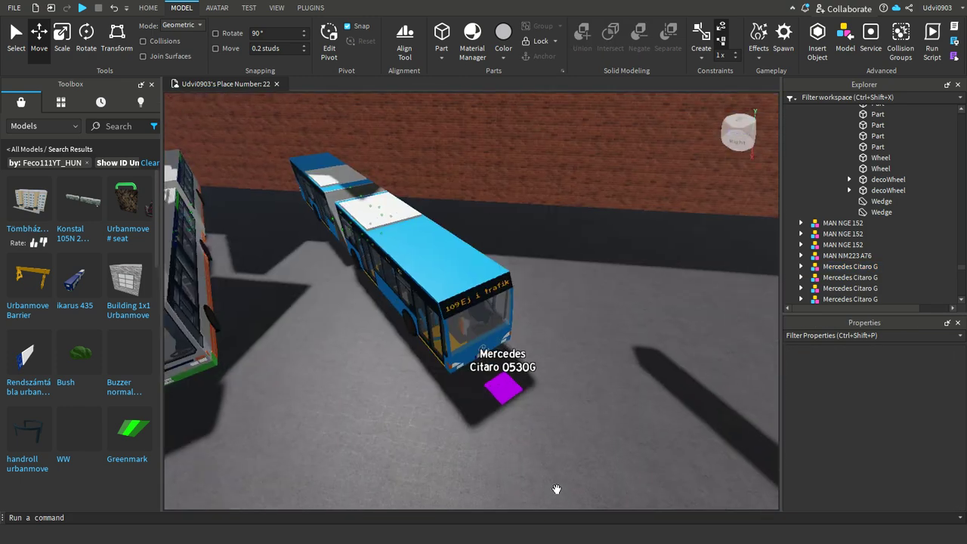
pyautogui.scroll(5, 551, 468)
pyautogui.click(532, 446)
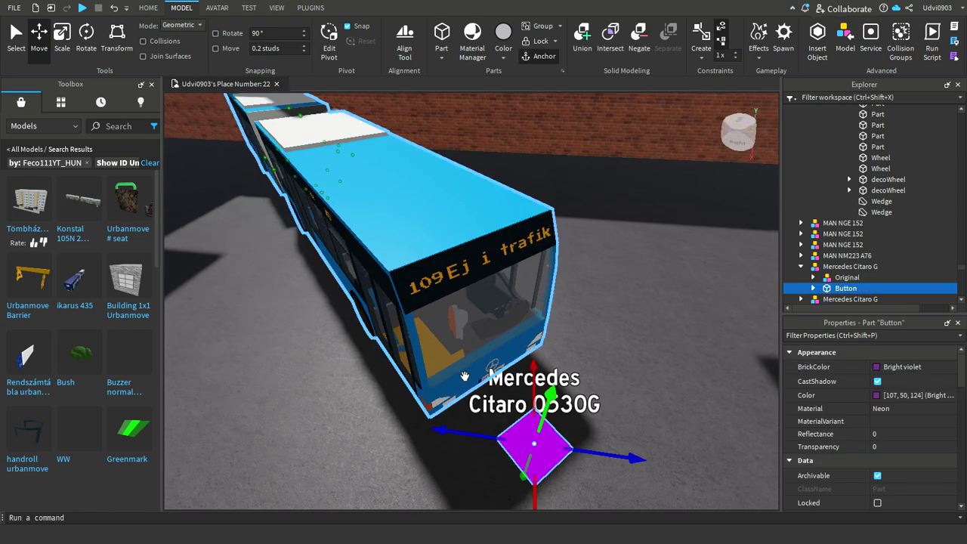
pyautogui.scroll(10, 461, 378)
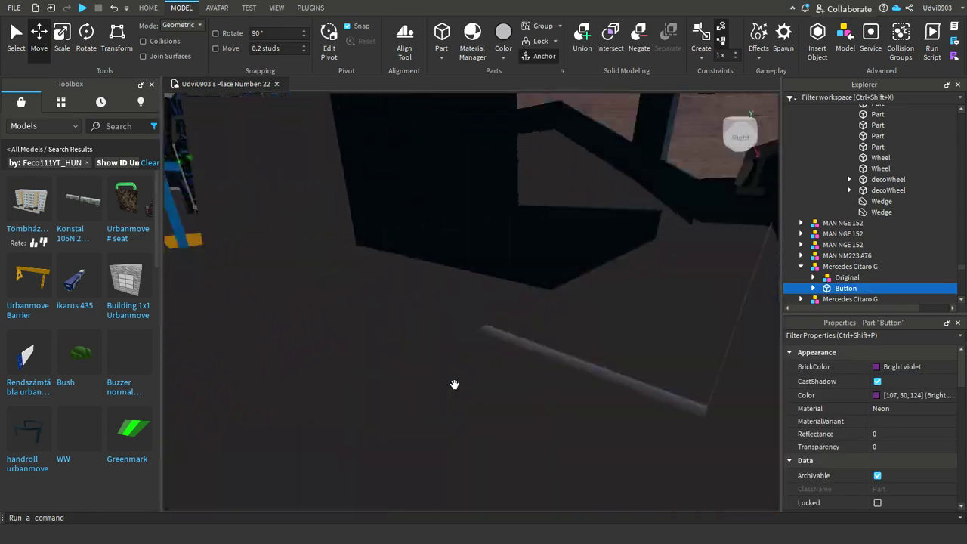
pyautogui.scroll(3, 455, 384)
pyautogui.click(542, 346)
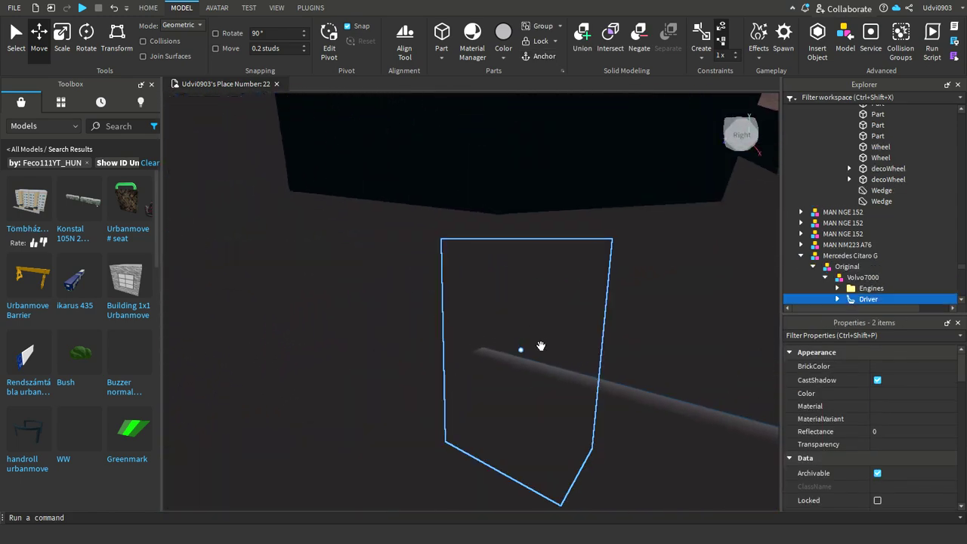
pyautogui.moveTo(541, 346); pyautogui.dragTo(546, 340, button='right')
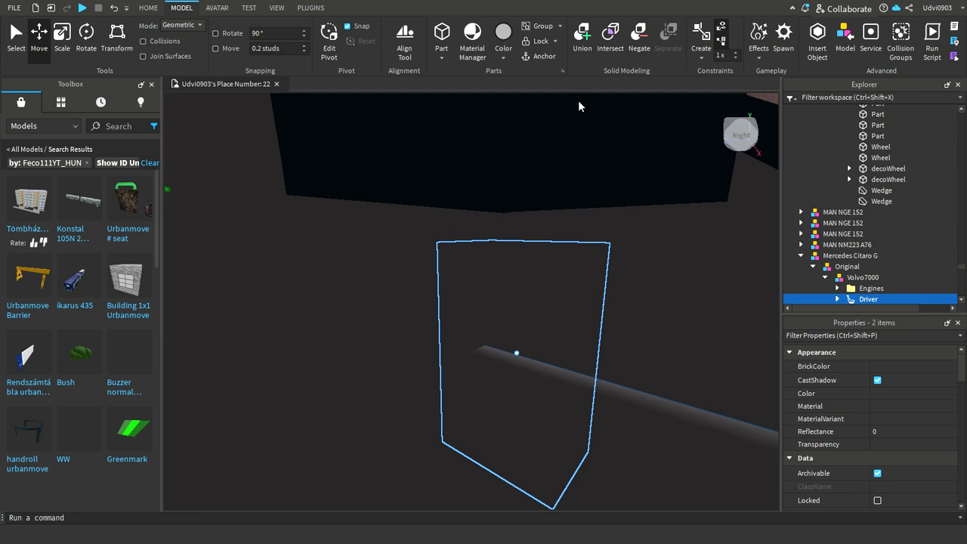
pyautogui.click(500, 296)
pyautogui.scroll(-10, 499, 297)
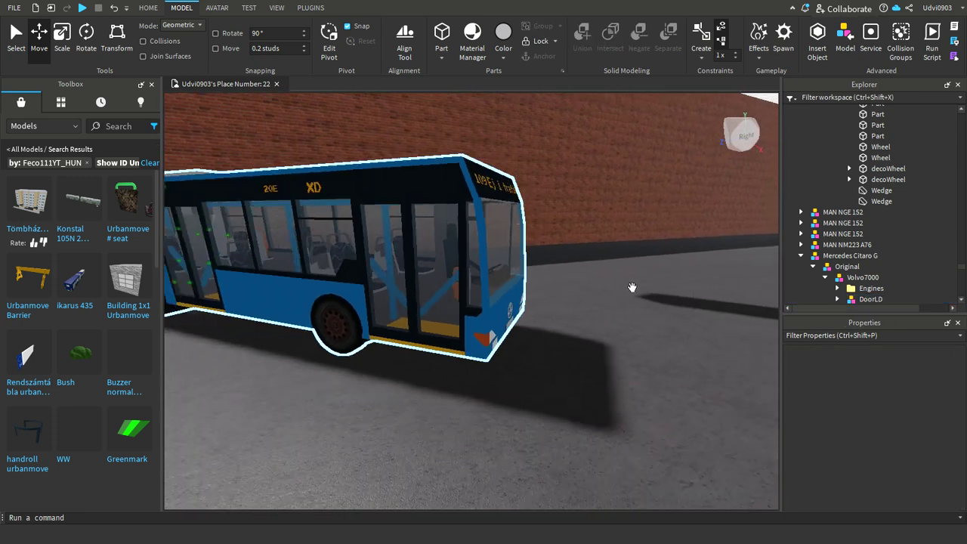
# Reparent the two DoorLD models of the Citaro G's front section from Volvo7000 to the F model
pyautogui.scroll(-5, 846, 202)
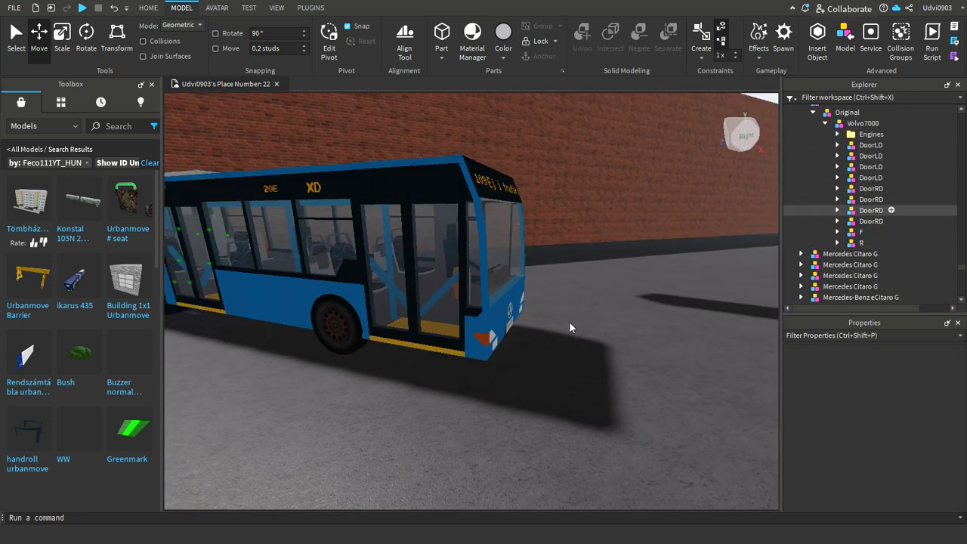
pyautogui.moveTo(547, 351); pyautogui.dragTo(533, 351, button='right')
pyautogui.click(870, 146)
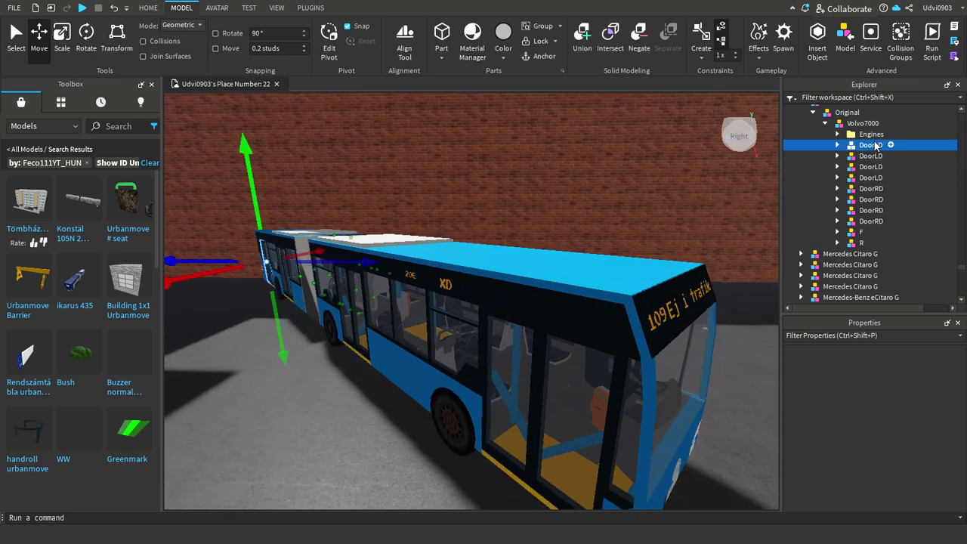
pyautogui.click(870, 157)
pyautogui.click(871, 167)
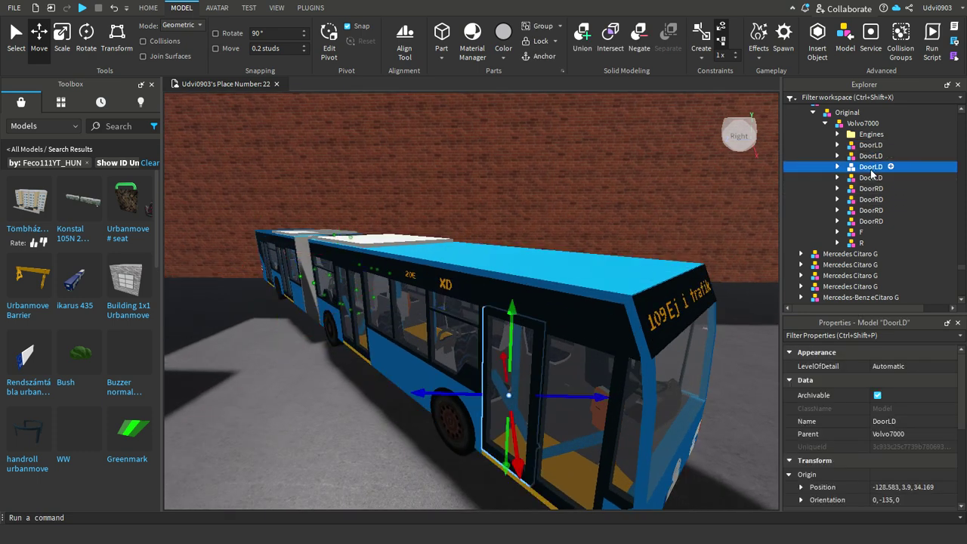
pyautogui.keyDown('ctrl'); pyautogui.click(871, 156); pyautogui.keyUp('ctrl')
pyautogui.click(918, 433)
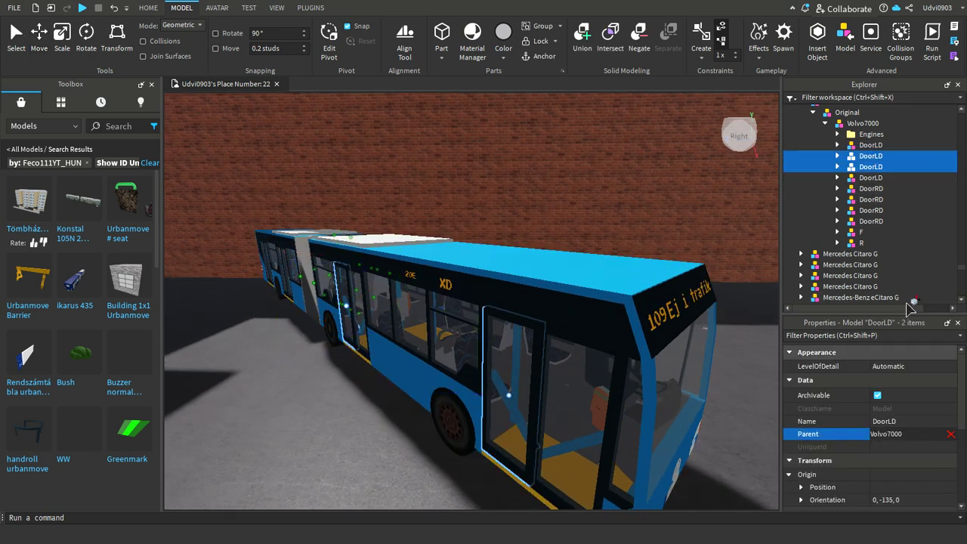
pyautogui.click(862, 232)
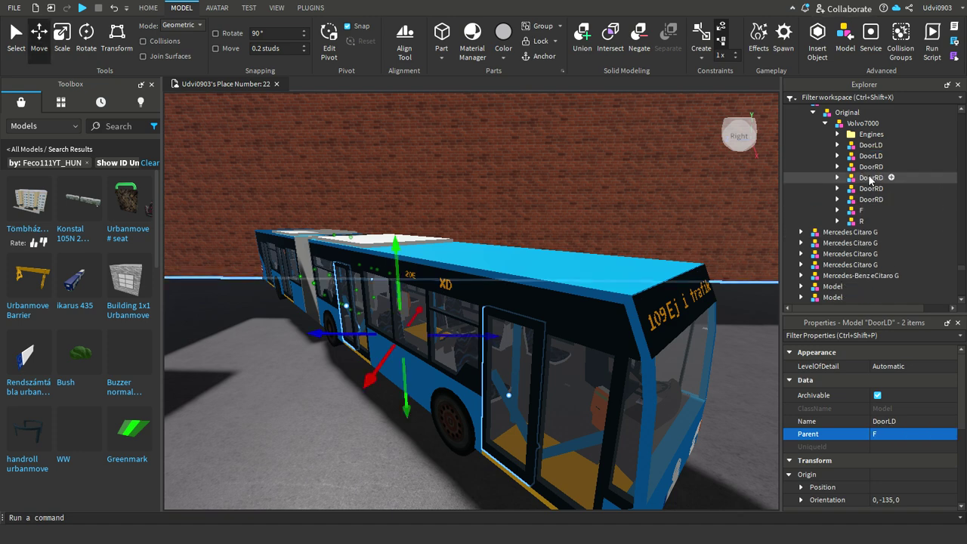
# Reparent the two DoorLD models of the bus's rear section to the R model
pyautogui.hotkey('ctrl', 'z')
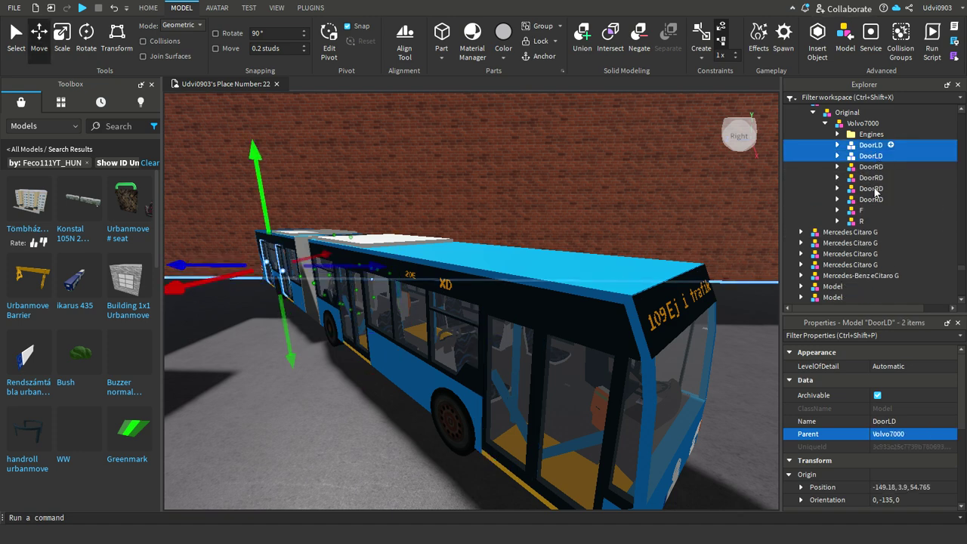
pyautogui.click(875, 433)
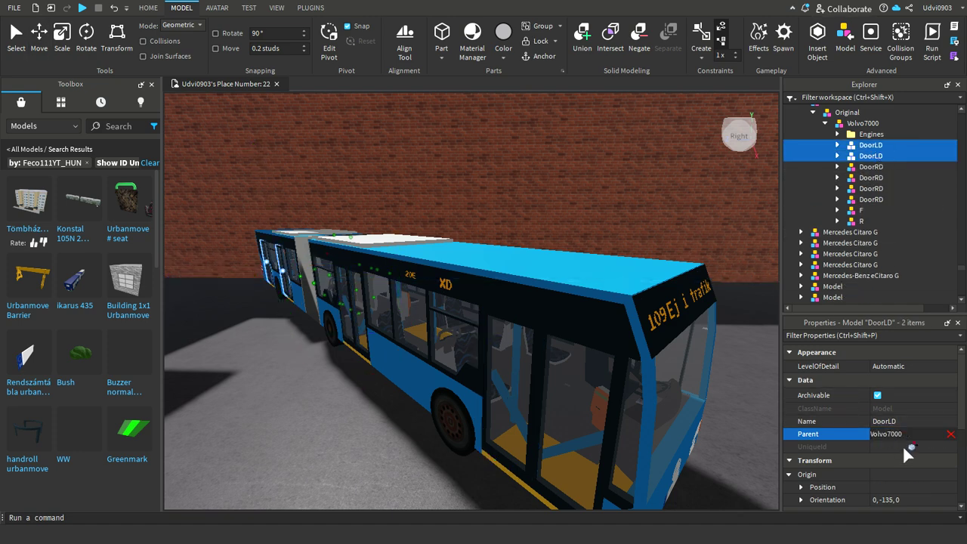
pyautogui.click(866, 221)
# Identify the two DoorRD models belonging to the rear section and reparent each of them to the R model
pyautogui.click(876, 147)
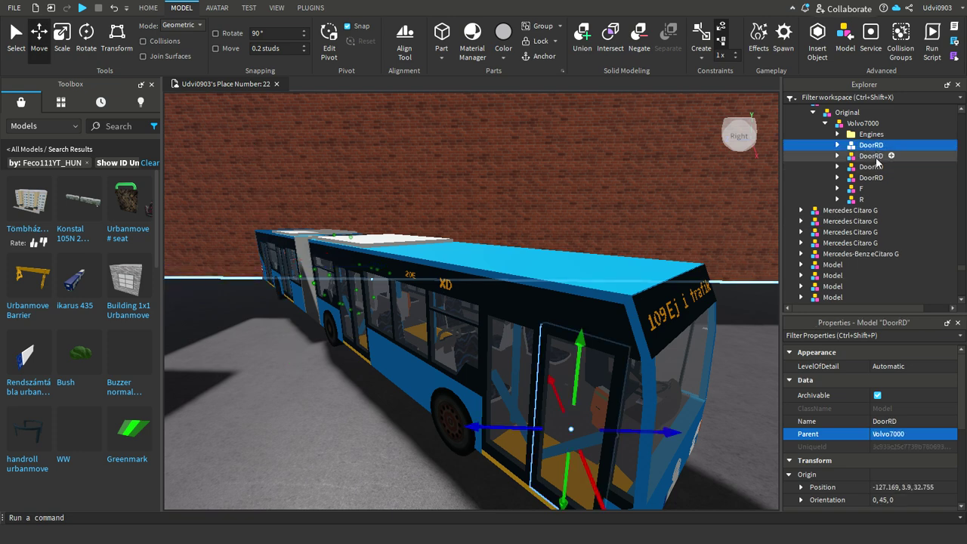
pyautogui.click(877, 158)
pyautogui.click(876, 166)
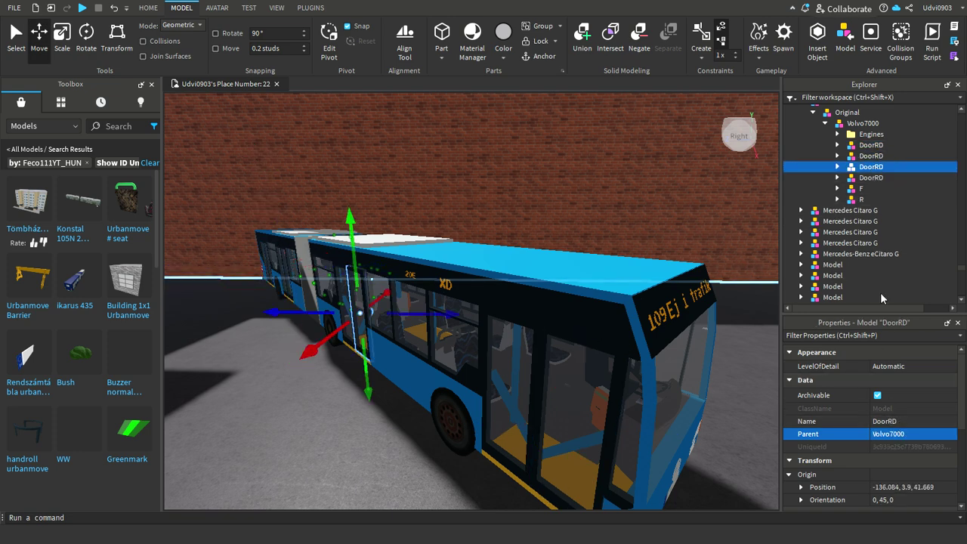
pyautogui.click(879, 180)
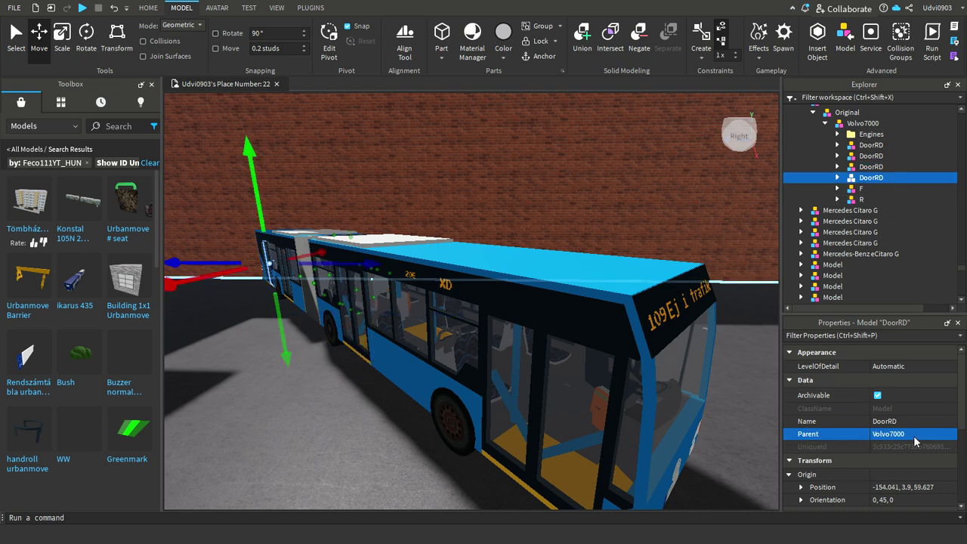
pyautogui.click(926, 435)
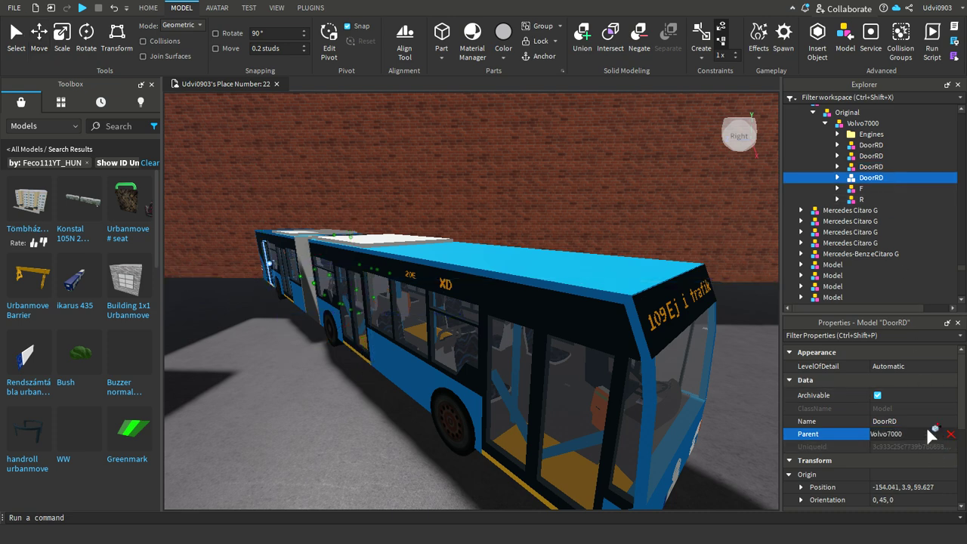
pyautogui.click(875, 201)
pyautogui.click(875, 167)
pyautogui.click(875, 157)
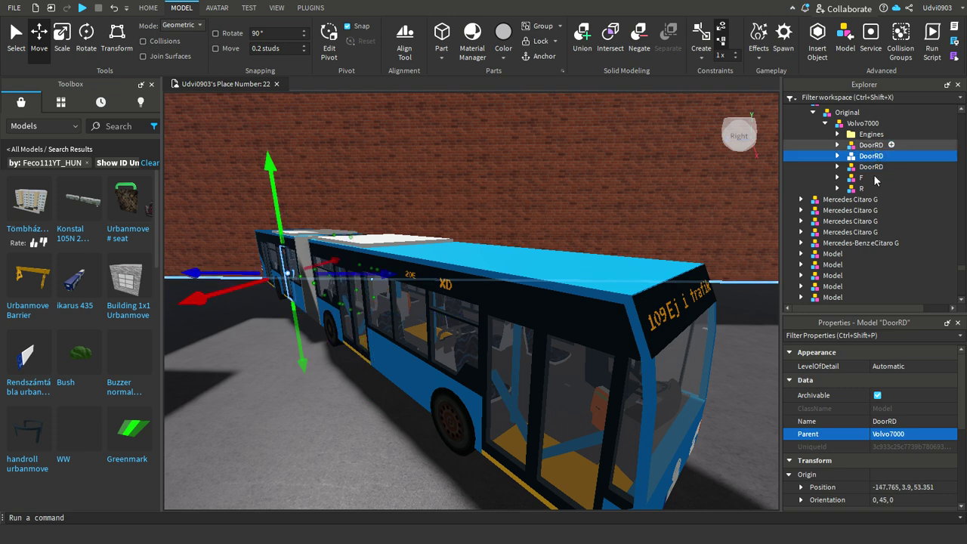
pyautogui.click(910, 435)
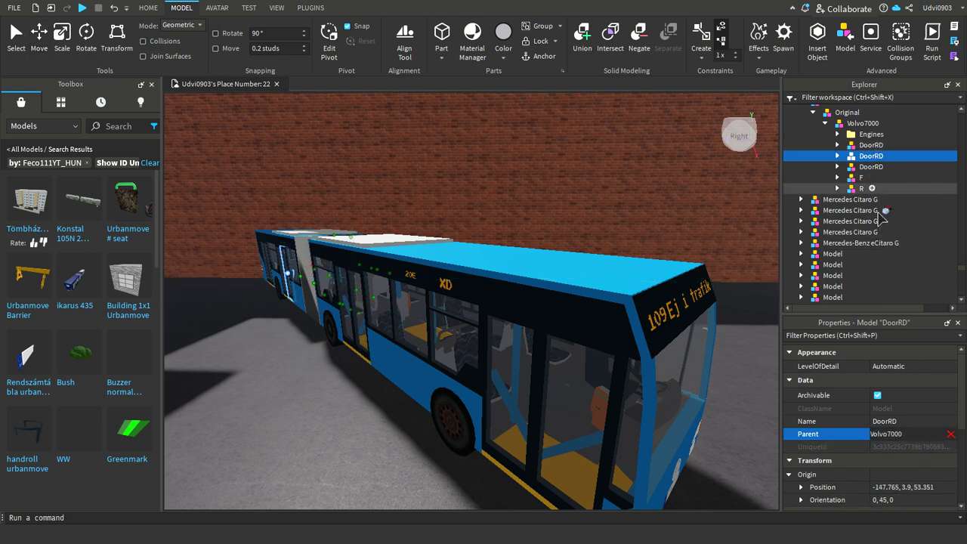
pyautogui.click(897, 192)
# Reparent the two DoorRD models of the bus's front section to the F model
pyautogui.click(877, 158)
pyautogui.keyDown('ctrl'); pyautogui.click(877, 148); pyautogui.keyUp('ctrl')
pyautogui.click(906, 436)
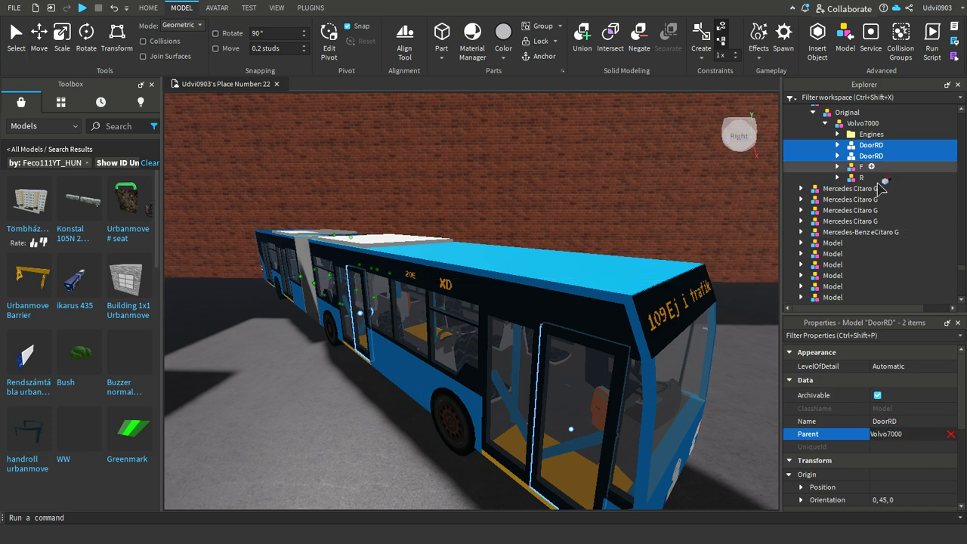
pyautogui.click(869, 167)
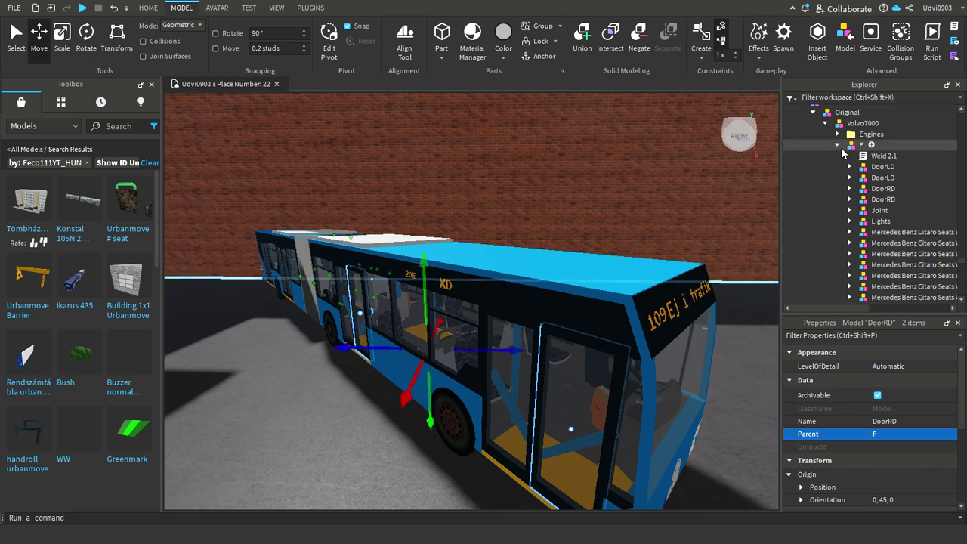
# Rotate the frontmost DoorRD inside F by 90° about its vertical axis to an orientation of 135°
pyautogui.scroll(-10, 910, 219)
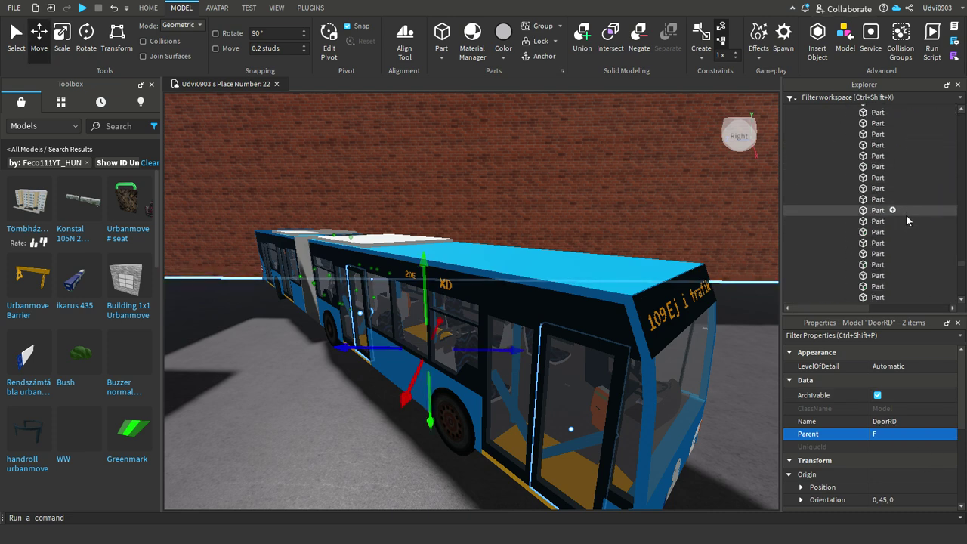
pyautogui.scroll(10, 911, 211)
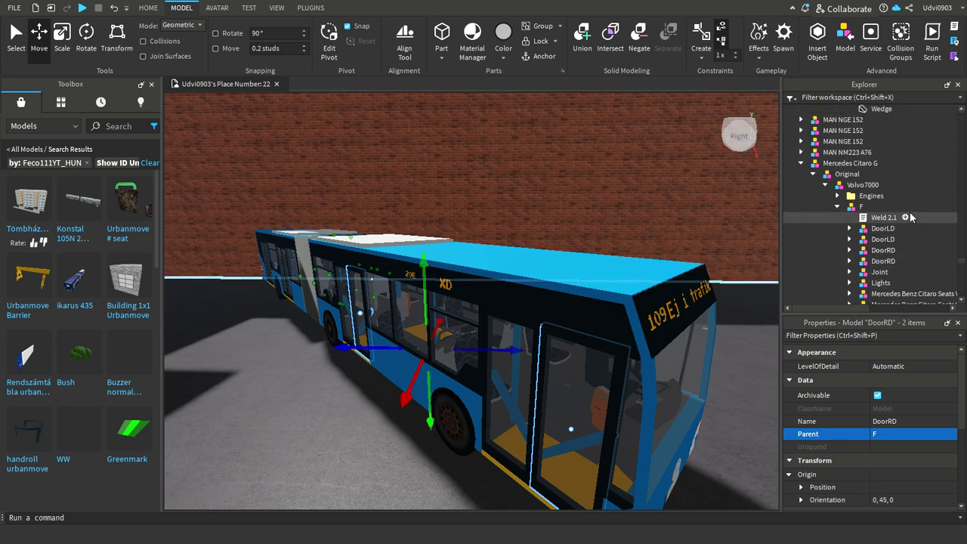
pyautogui.click(895, 169)
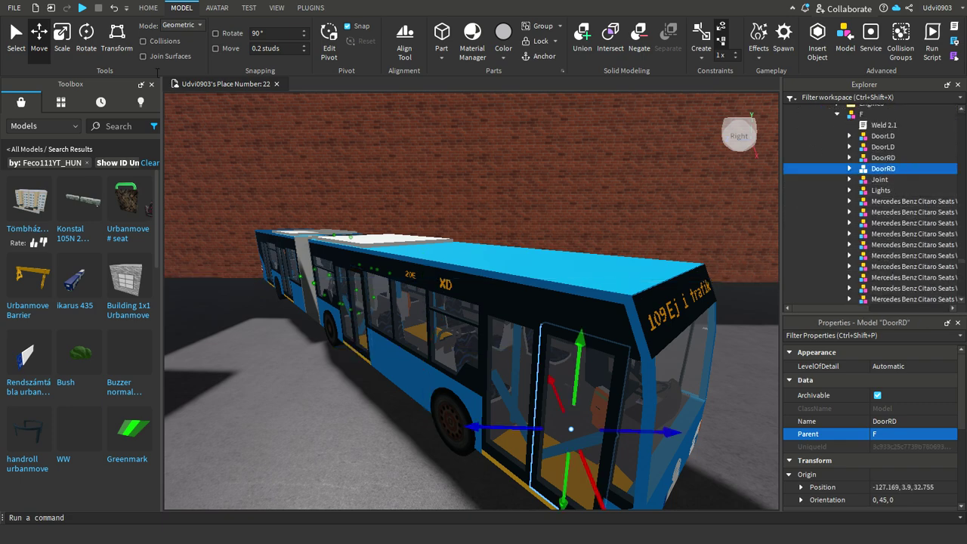
pyautogui.click(130, 55)
pyautogui.press('e')
pyautogui.moveTo(450, 261); pyautogui.dragTo(445, 257, button='right')
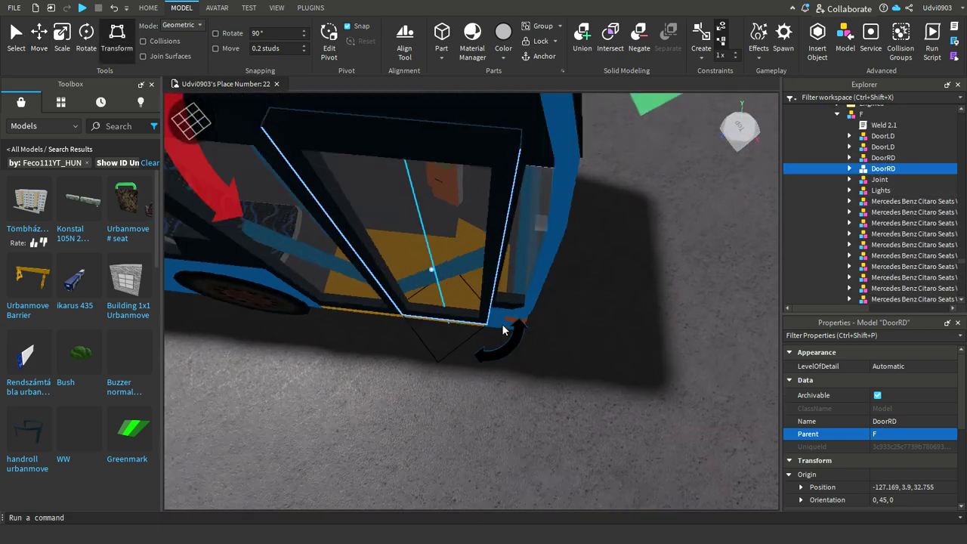
pyautogui.moveTo(502, 362); pyautogui.dragTo(469, 287)
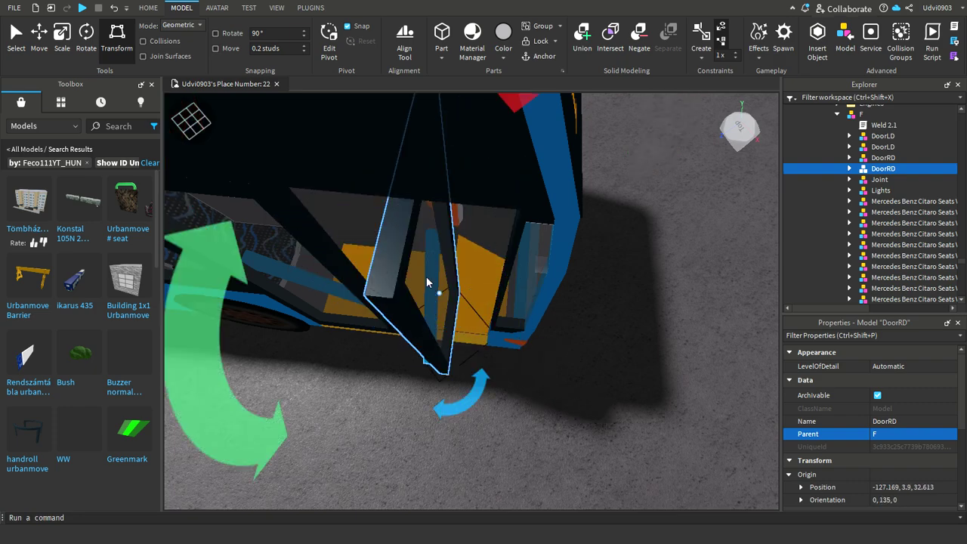
# Slide the rotated DoorRD to the front edge of the bus's first doorway so it stands open
pyautogui.hotkey('ctrl', '2')
pyautogui.scroll(6, 391, 263)
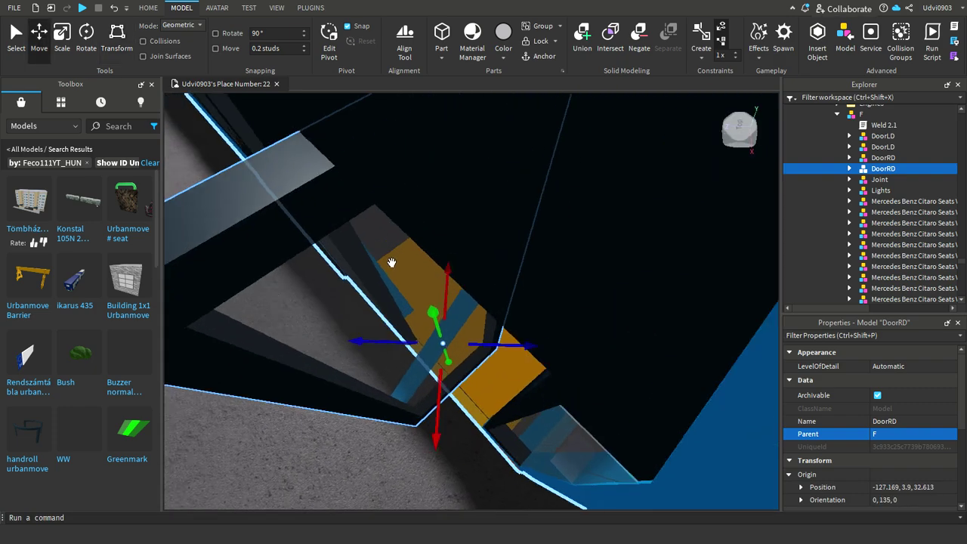
pyautogui.moveTo(392, 263); pyautogui.dragTo(393, 262, button='right')
pyautogui.moveTo(525, 362); pyautogui.dragTo(629, 425)
pyautogui.moveTo(652, 437); pyautogui.dragTo(646, 443, button='right')
pyautogui.scroll(-3, 647, 443)
# Rotate the DoorLD of the first doorway by 90° about its vertical axis to an orientation of 135°
pyautogui.click(883, 147)
pyautogui.press('f')
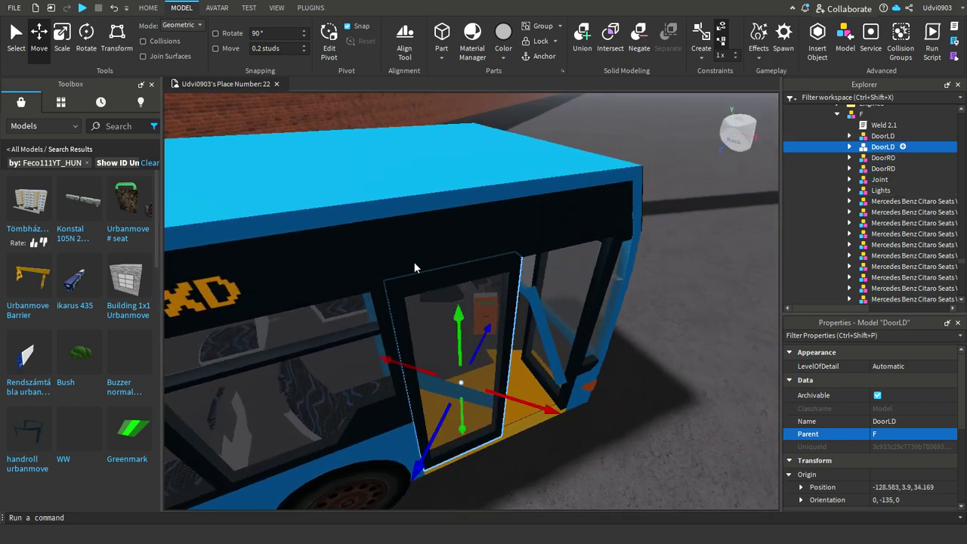
pyautogui.moveTo(586, 258); pyautogui.dragTo(586, 259, button='right')
pyautogui.scroll(2, 587, 258)
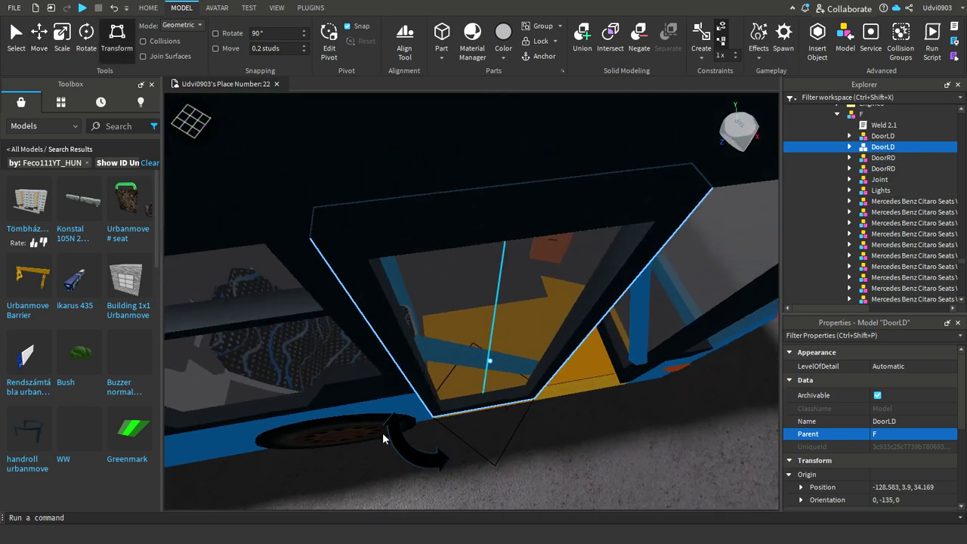
pyautogui.moveTo(406, 415); pyautogui.dragTo(439, 349)
# Slide the rotated DoorLD to the rear edge of the first doorway, to an X position of -129.85
pyautogui.click(47, 51)
pyautogui.moveTo(341, 307); pyautogui.dragTo(341, 307, button='right')
pyautogui.scroll(1, 499, 375)
pyautogui.moveTo(482, 382); pyautogui.dragTo(350, 371)
pyautogui.moveTo(500, 355); pyautogui.dragTo(499, 352, button='right')
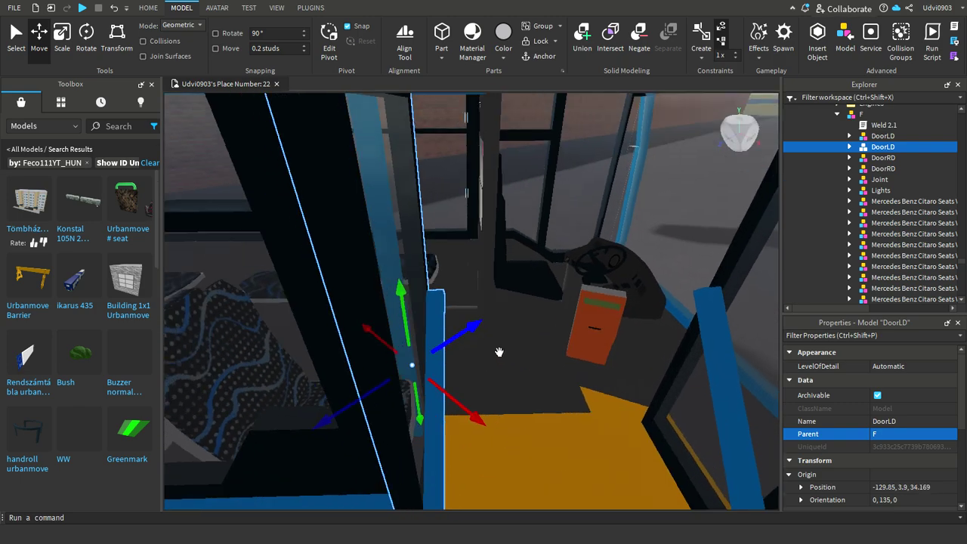
pyautogui.scroll(-5, 500, 351)
pyautogui.moveTo(520, 243); pyautogui.dragTo(520, 242, button='right')
pyautogui.click(520, 246)
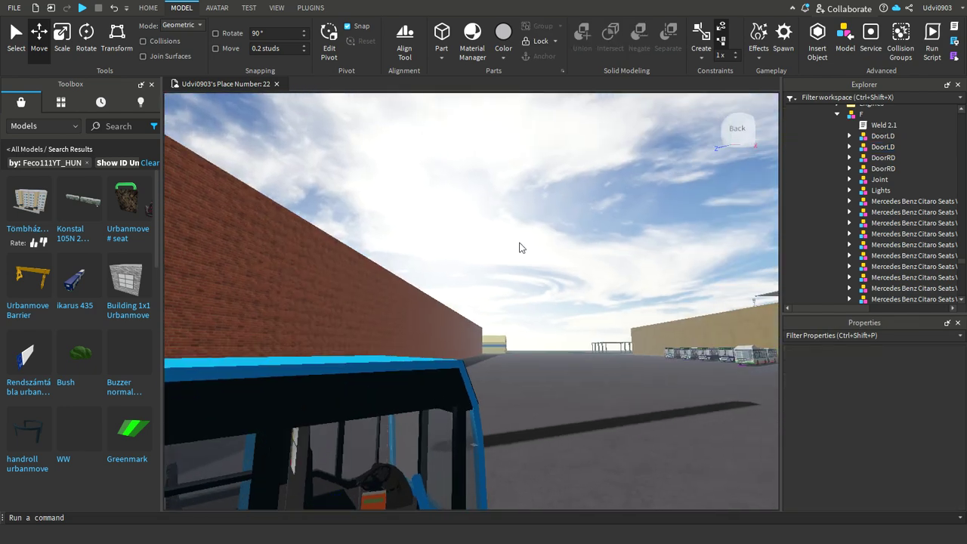
# Duplicate four articulated blue buses from the parked row: MAN, MAN Lion's City 18C, Mercedes-Benz eCitaro G and Modulo M168D/DAF
pyautogui.press('d')
pyautogui.moveTo(521, 253); pyautogui.dragTo(538, 267, button='right')
pyautogui.scroll(-5, 453, 377)
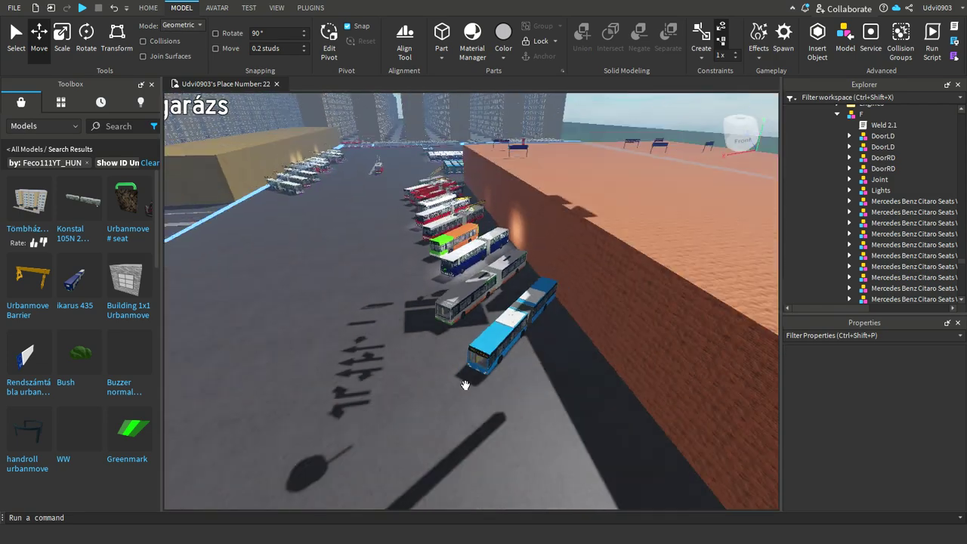
pyautogui.moveTo(453, 378); pyautogui.dragTo(461, 380, button='right')
pyautogui.scroll(-5, 557, 352)
pyautogui.scroll(-10, 595, 345)
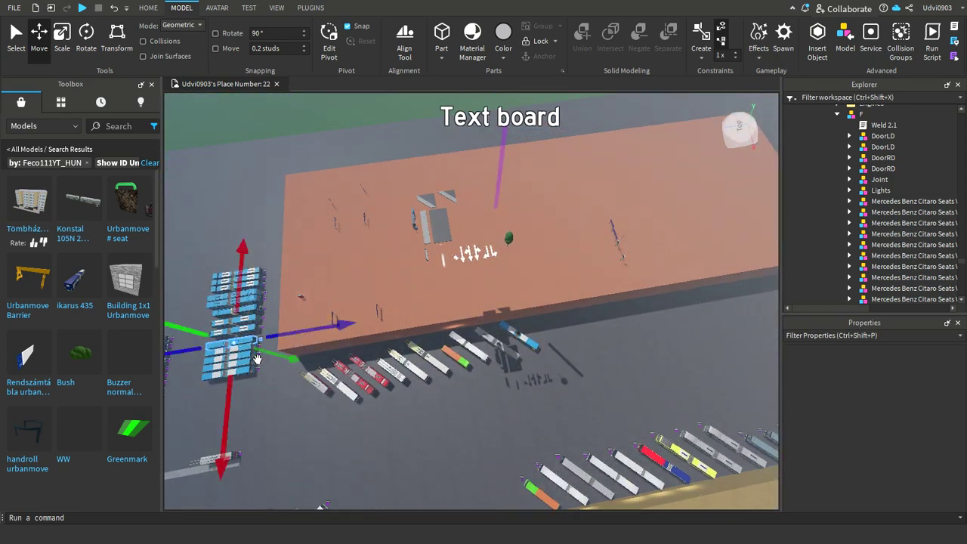
pyautogui.click(252, 350)
pyautogui.keyDown('ctrl'); pyautogui.click(260, 335); pyautogui.keyUp('ctrl')
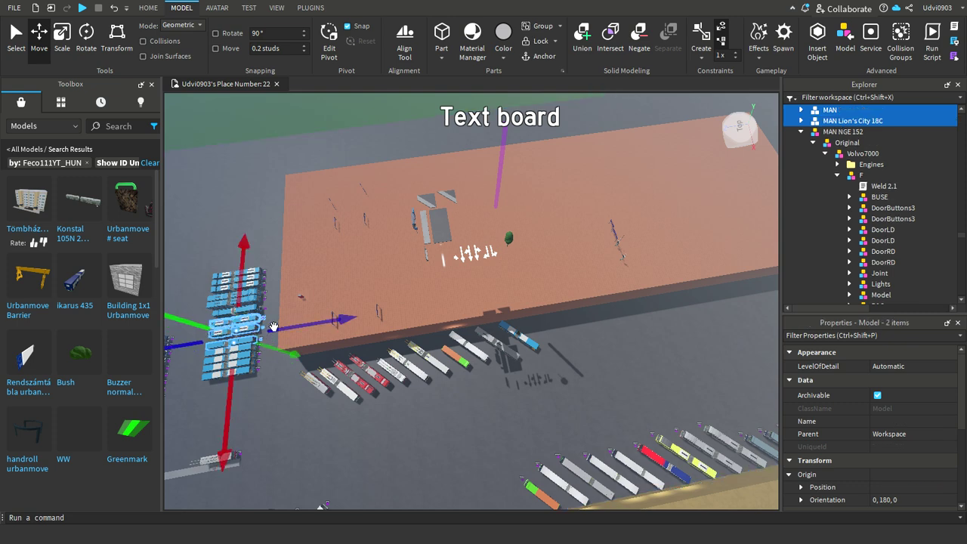
pyautogui.scroll(3, 283, 326)
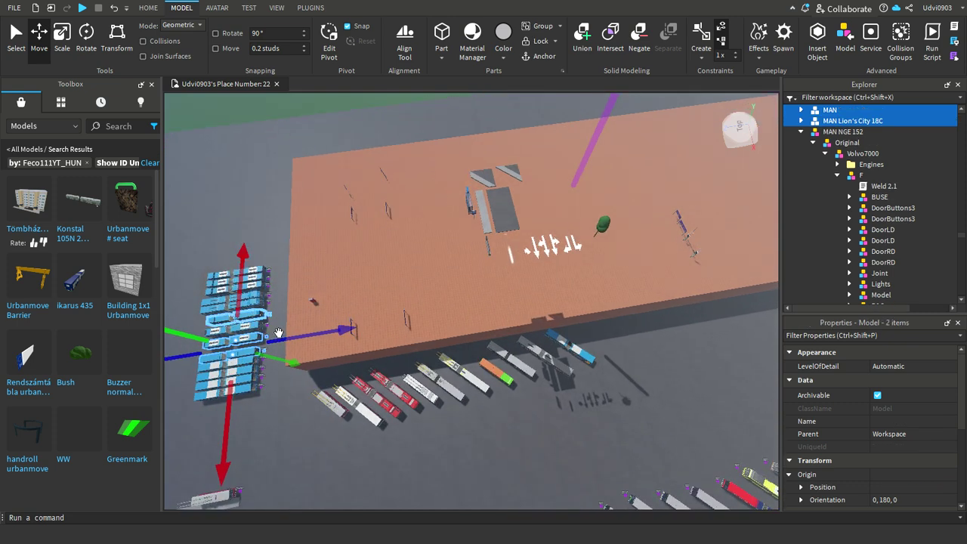
pyautogui.keyDown('ctrl'); pyautogui.click(278, 332); pyautogui.keyUp('ctrl')
pyautogui.keyDown('ctrl'); pyautogui.click(279, 301); pyautogui.keyUp('ctrl')
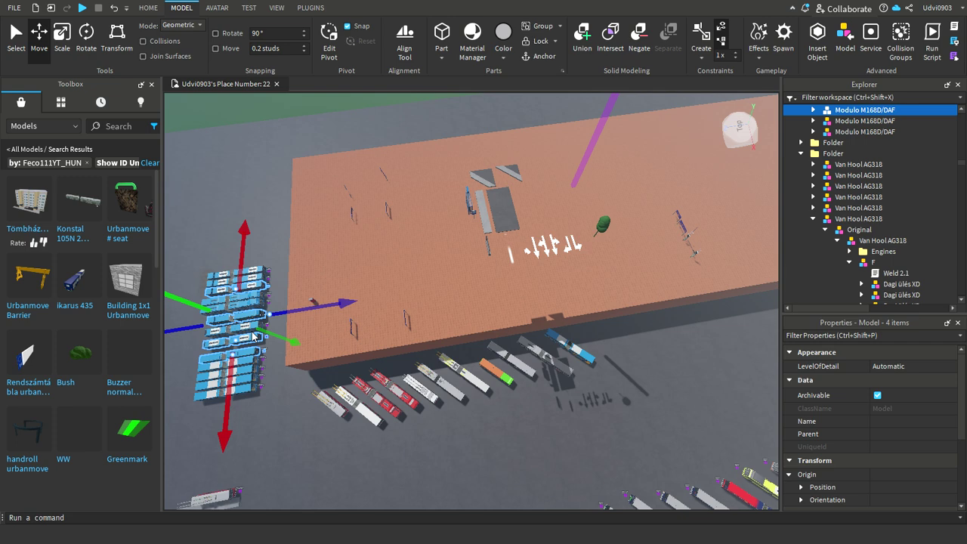
pyautogui.hotkey('ctrl', 'd')
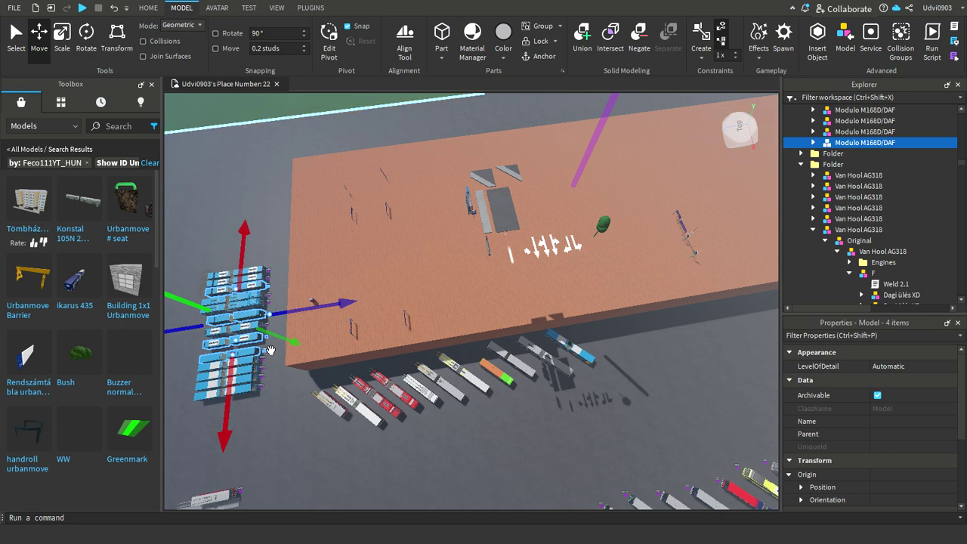
# Move the four duplicated buses across the brick building onto the garage yard, beyond the last parked blue bus
pyautogui.moveTo(314, 315); pyautogui.dragTo(437, 310)
pyautogui.moveTo(520, 290); pyautogui.dragTo(634, 329)
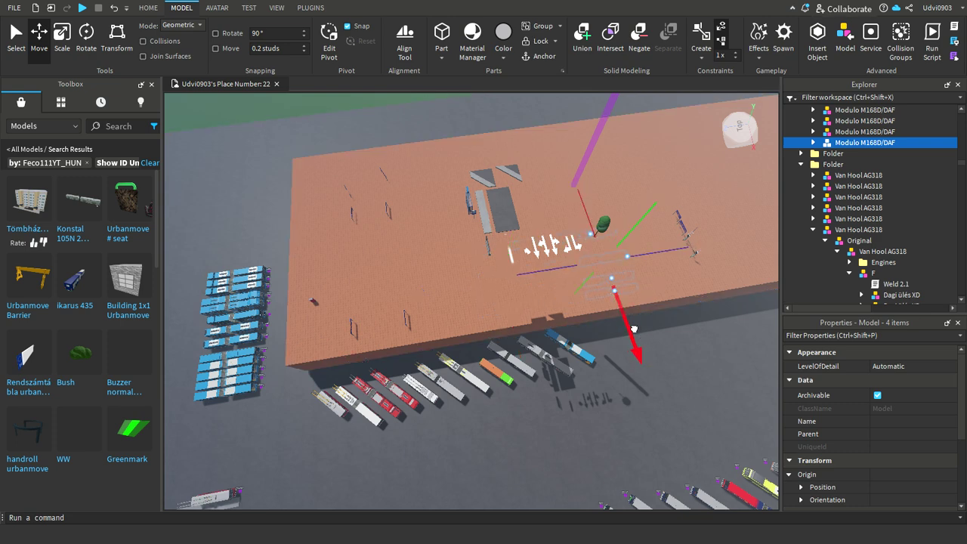
pyautogui.moveTo(673, 439); pyautogui.dragTo(677, 451)
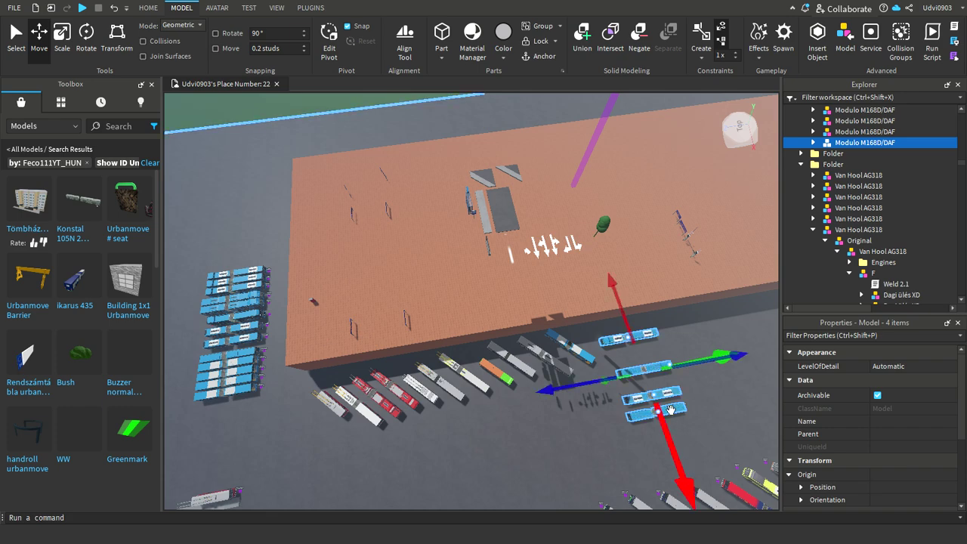
# Rotate the duplicated MAN Lion's City 18C about its vertical axis to an orientation of 135°
pyautogui.scroll(8, 725, 340)
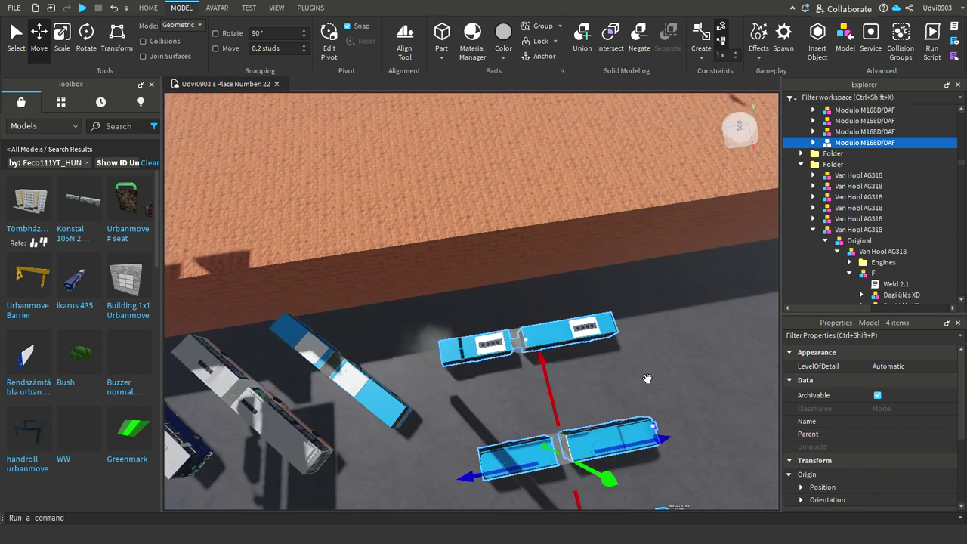
pyautogui.moveTo(648, 378); pyautogui.dragTo(653, 372, button='right')
pyautogui.click(582, 166)
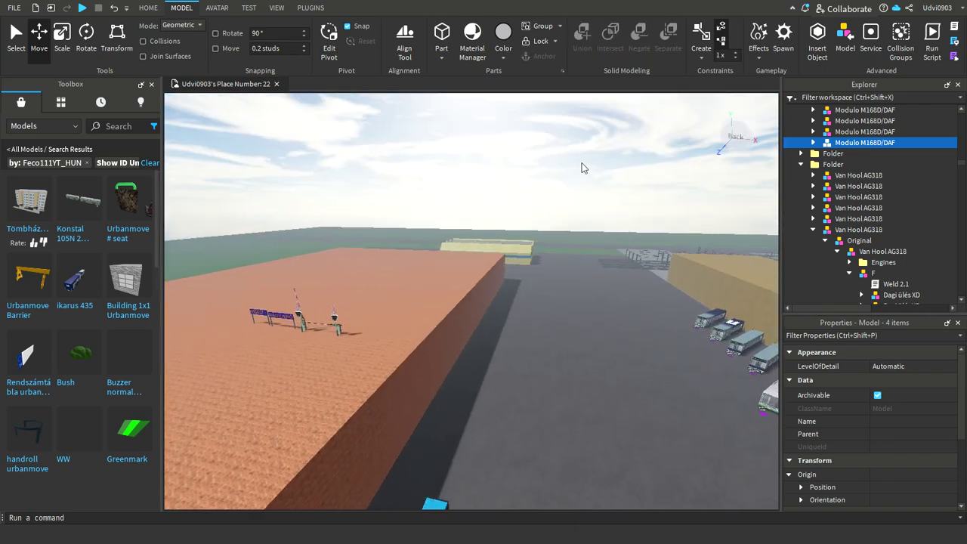
pyautogui.moveTo(609, 193); pyautogui.dragTo(610, 196, button='right')
pyautogui.scroll(-2, 616, 208)
pyautogui.scroll(5, 665, 377)
pyautogui.click(570, 419)
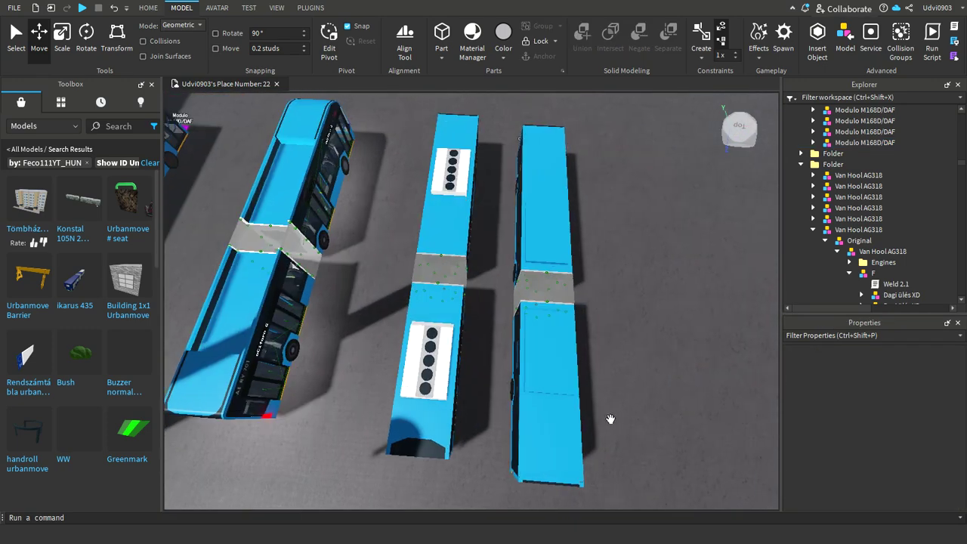
pyautogui.click(570, 419)
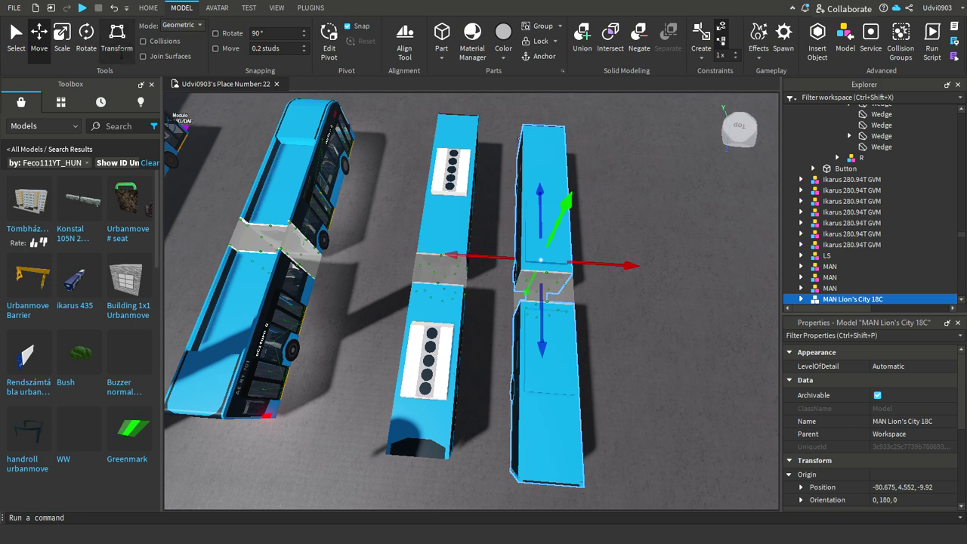
pyautogui.click(114, 54)
pyautogui.scroll(-5, 400, 313)
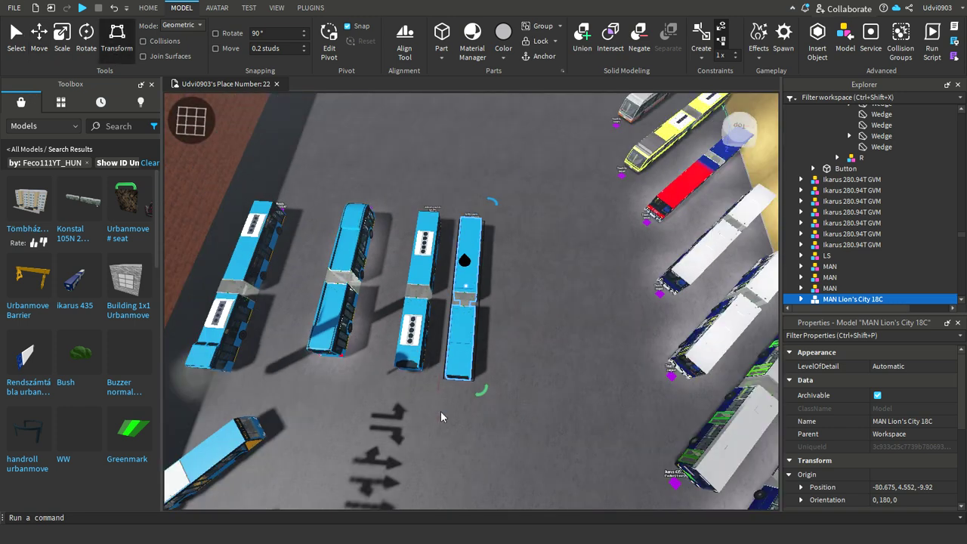
pyautogui.scroll(4, 488, 386)
pyautogui.moveTo(493, 387); pyautogui.dragTo(378, 340)
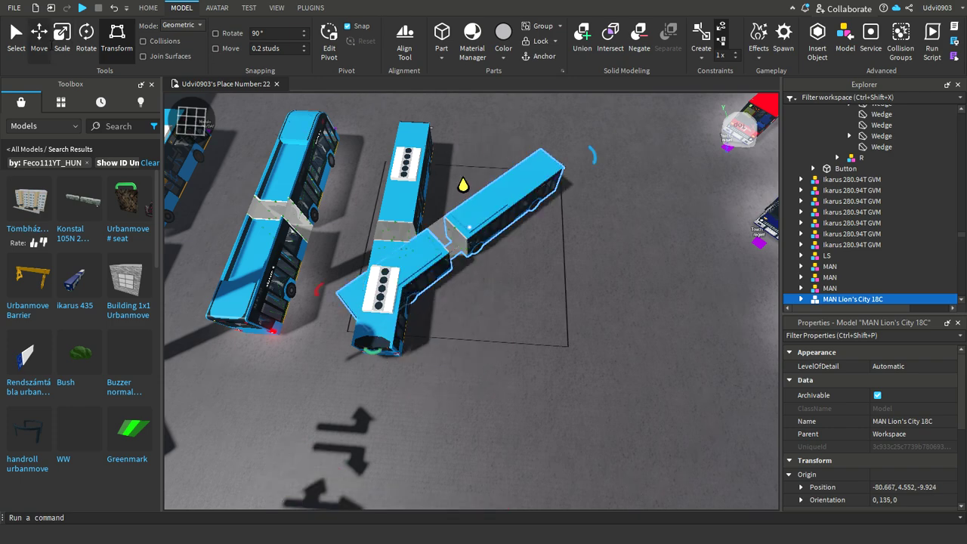
# Move the rotated MAN Lion's City 18C beside the last parked blue bus along the wall, to X -141.061 and Z 12.599
pyautogui.click(47, 44)
pyautogui.scroll(-5, 708, 389)
pyautogui.scroll(2, 557, 362)
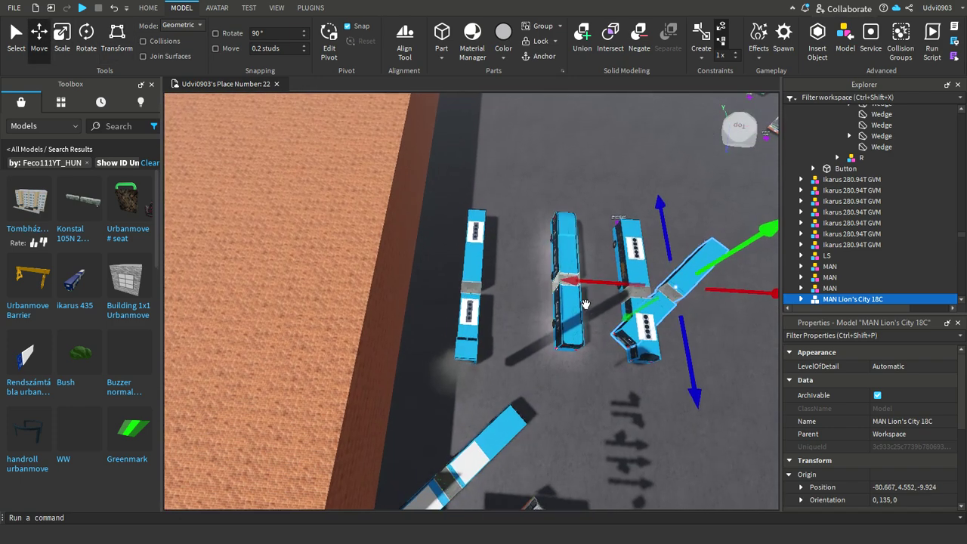
pyautogui.moveTo(567, 283); pyautogui.dragTo(426, 267)
pyautogui.moveTo(463, 344); pyautogui.dragTo(475, 399)
pyautogui.moveTo(564, 338); pyautogui.dragTo(535, 342)
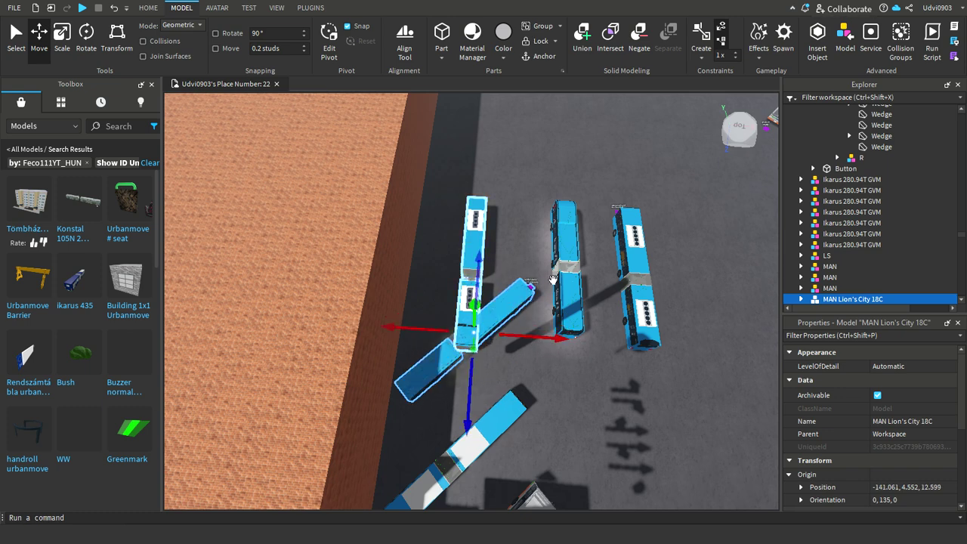
# Shift the three remaining duplicated buses together about 65 studs further along the yard, away from the parked row
pyautogui.click(635, 276)
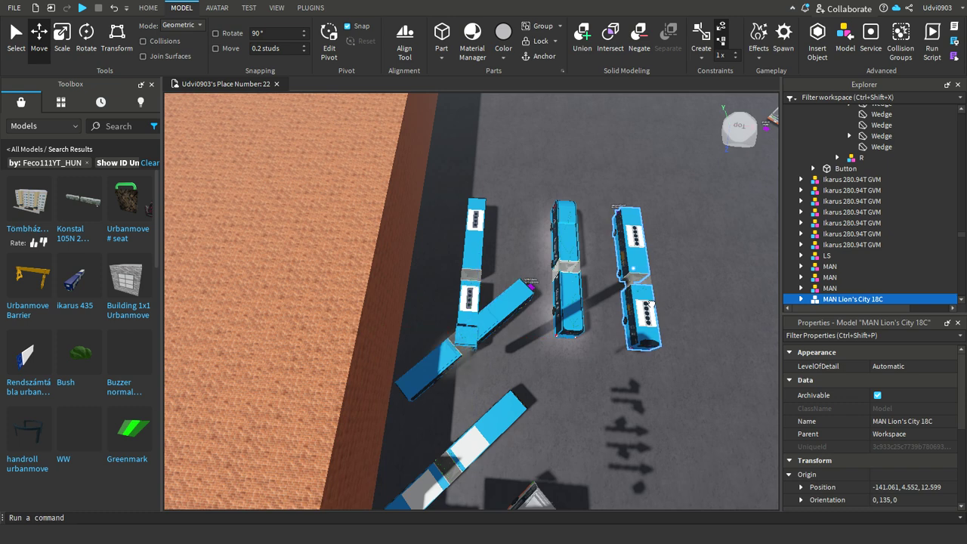
pyautogui.click(487, 269)
pyautogui.keyDown('ctrl'); pyautogui.click(594, 339); pyautogui.keyUp('ctrl')
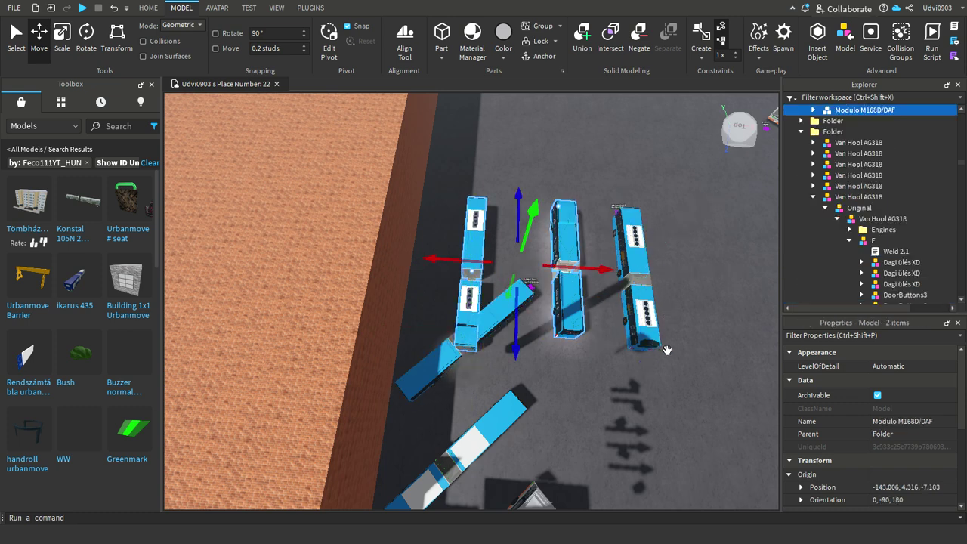
pyautogui.keyDown('ctrl'); pyautogui.click(653, 342); pyautogui.keyUp('ctrl')
pyautogui.moveTo(559, 292); pyautogui.dragTo(628, 239)
pyautogui.moveTo(628, 238); pyautogui.dragTo(628, 231, button='right')
pyautogui.click(572, 190)
# Rotate the duplicated MAN bus about its vertical axis to an orientation of 135°
pyautogui.click(554, 410)
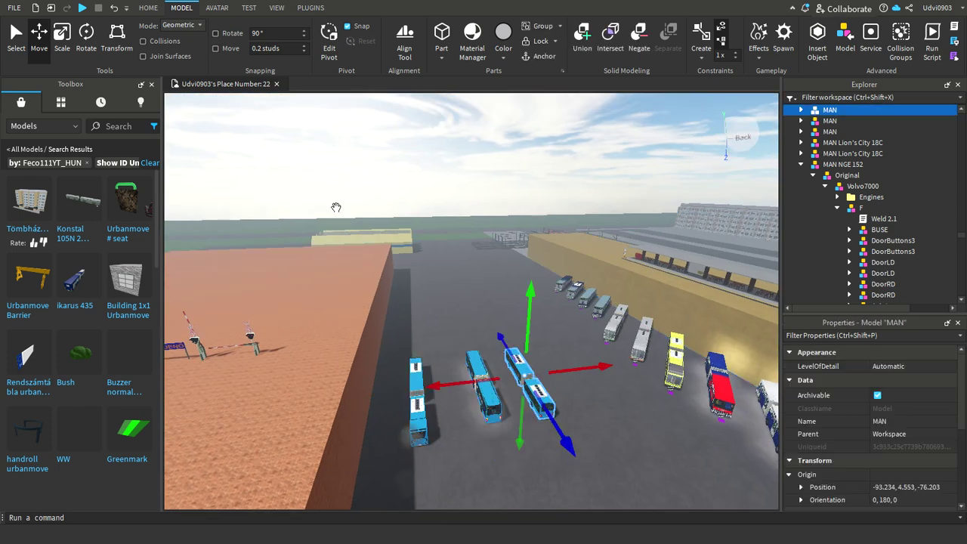
pyautogui.click(123, 39)
pyautogui.moveTo(434, 234); pyautogui.dragTo(440, 248, button='right')
pyautogui.press('w')
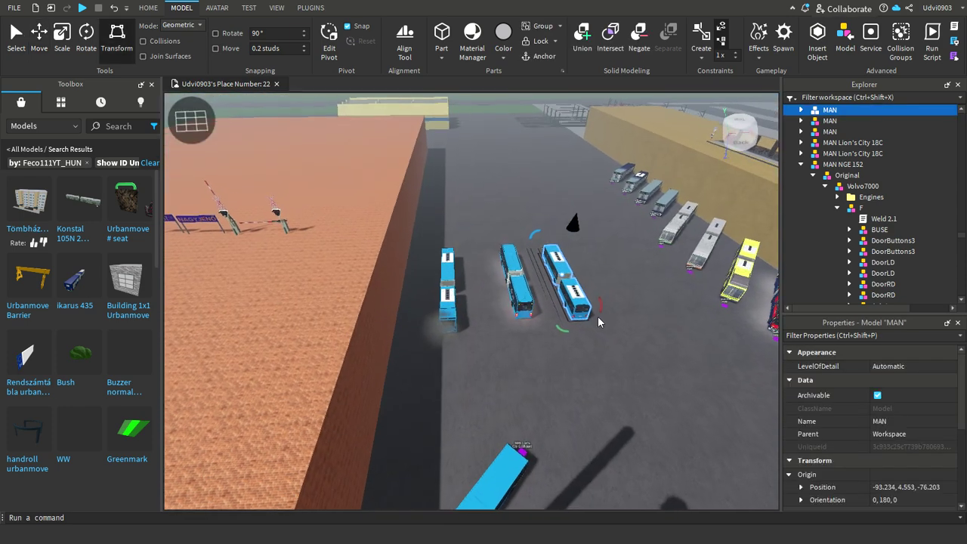
pyautogui.moveTo(562, 342); pyautogui.dragTo(526, 311)
# Move the rotated MAN bus into the row beside the MAN Lion's City 18C, to X -142.343 and Z -12.006
pyautogui.hotkey('ctrl', '2')
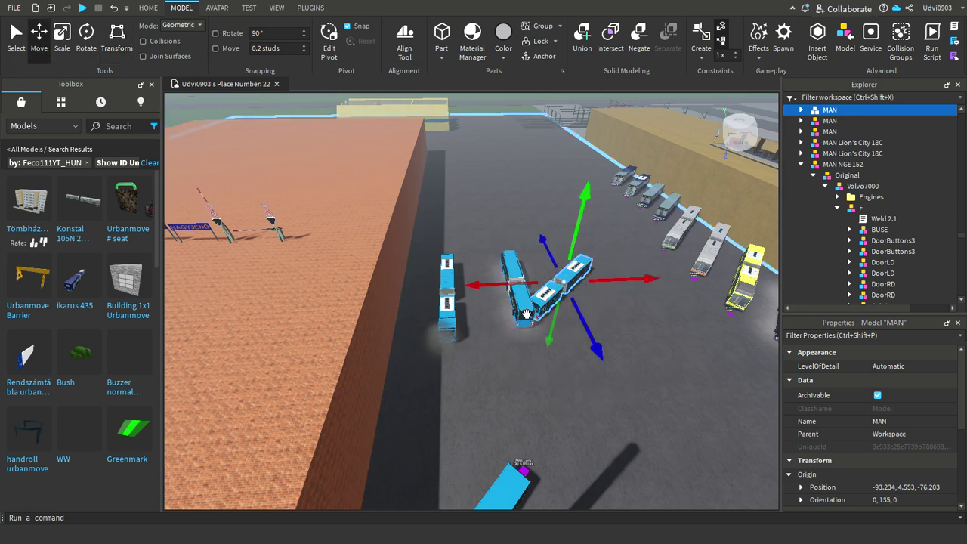
pyautogui.moveTo(479, 290); pyautogui.dragTo(393, 305)
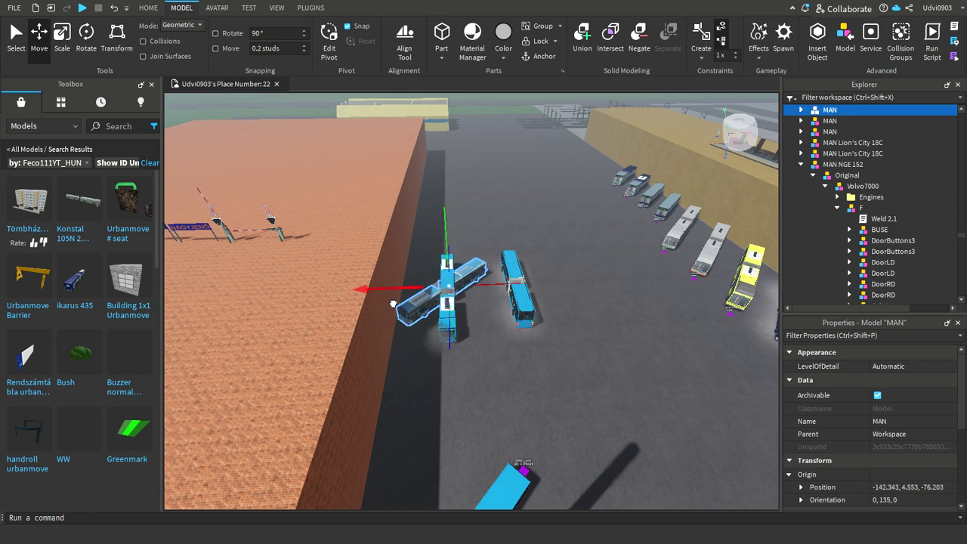
pyautogui.moveTo(499, 374); pyautogui.dragTo(474, 354, button='right')
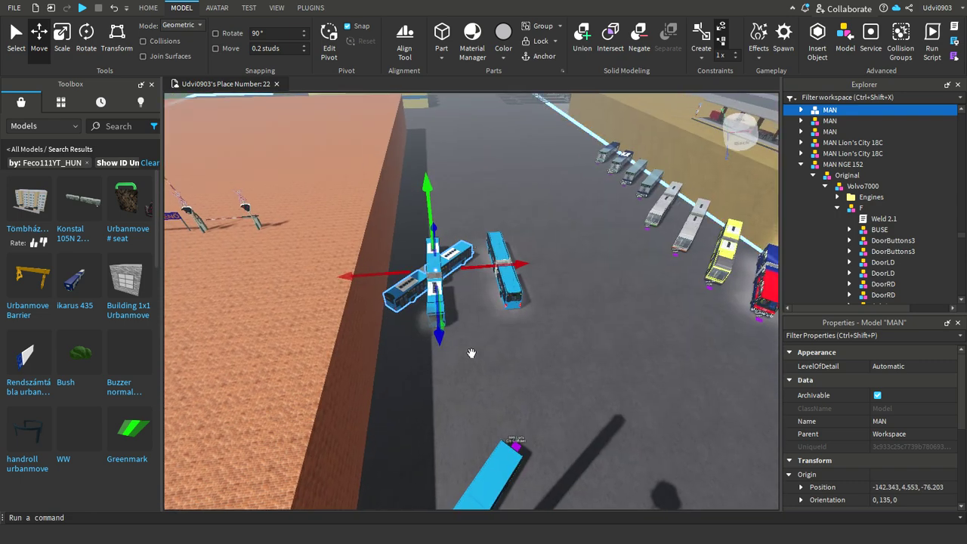
pyautogui.moveTo(464, 354); pyautogui.dragTo(475, 485)
pyautogui.moveTo(468, 425); pyautogui.dragTo(449, 401, button='right')
pyautogui.moveTo(432, 353); pyautogui.dragTo(436, 367)
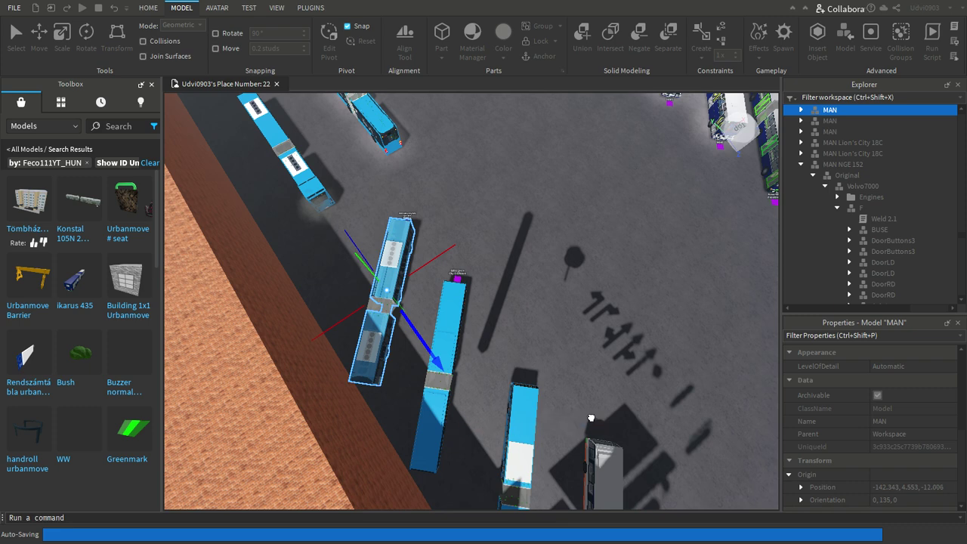
# Nudge the newly parked MAN Lion's City 18C along the row toward the older blue bus next to it
pyautogui.scroll(-4, 606, 432)
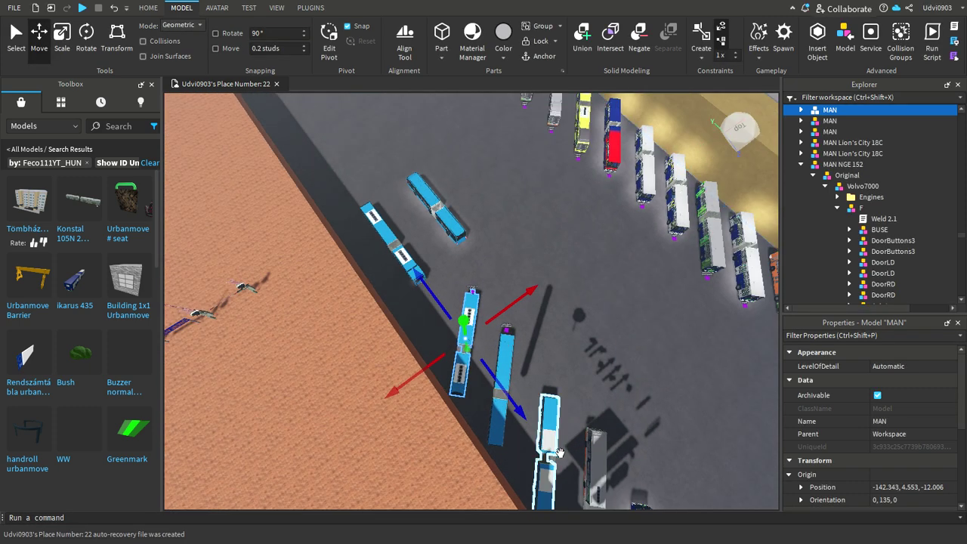
pyautogui.click(537, 427)
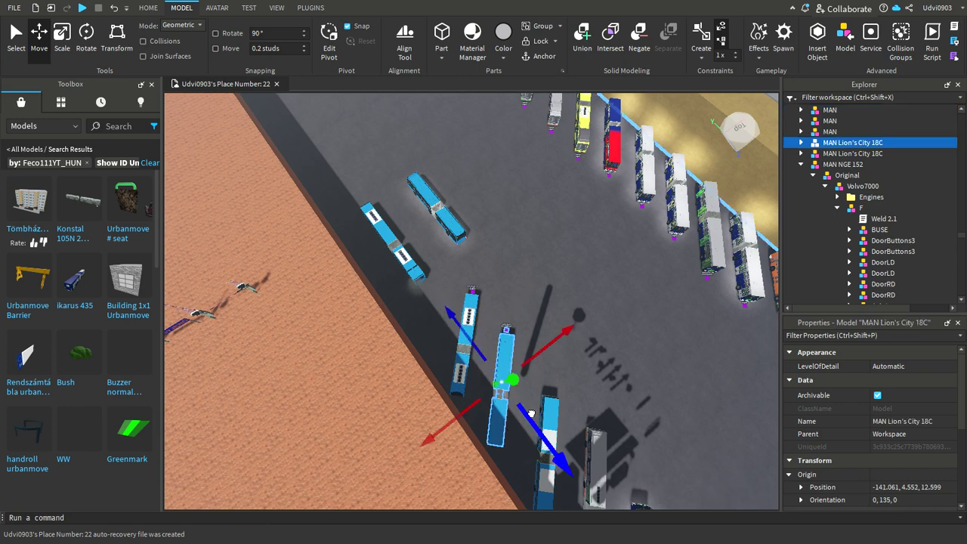
pyautogui.moveTo(532, 413); pyautogui.dragTo(535, 419)
# Rotate the duplicated Mercedes-Benz eCitaro G about its vertical axis to an orientation of 135°
pyautogui.moveTo(488, 289); pyautogui.dragTo(552, 336, button='right')
pyautogui.click(471, 306)
pyautogui.press('w')
pyautogui.press('s')
pyautogui.press('w')
pyautogui.press('s')
pyautogui.click(552, 336)
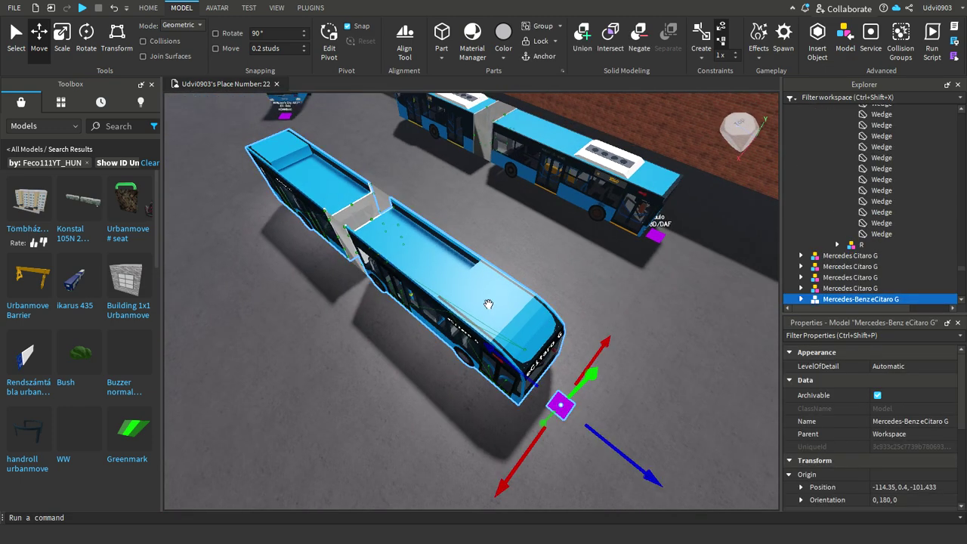
pyautogui.scroll(-5, 383, 339)
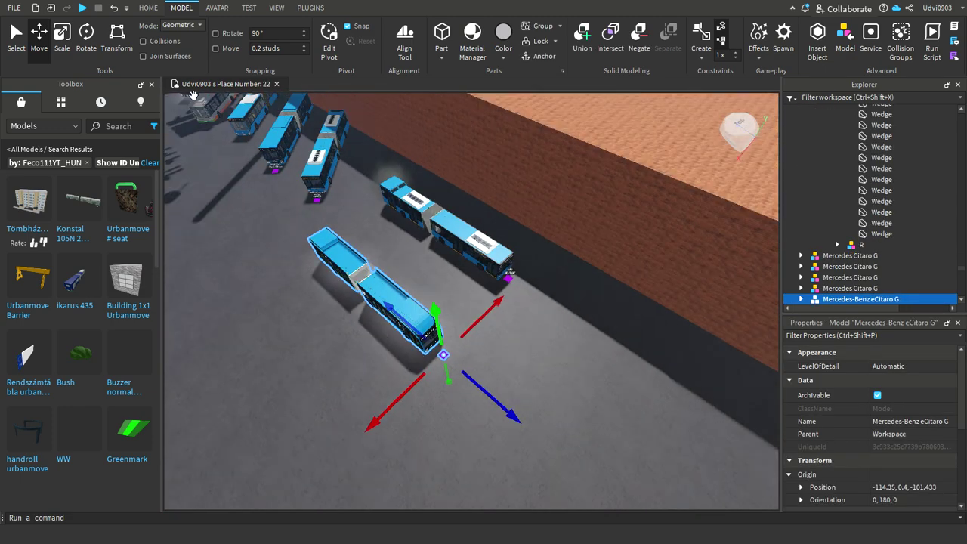
pyautogui.hotkey('ctrl', '2')
pyautogui.moveTo(442, 381); pyautogui.dragTo(354, 408)
# Move the rotated Mercedes-Benz eCitaro G into the row beside the MAN, to X -126.157 and Z about -58.5
pyautogui.click(46, 47)
pyautogui.scroll(-4, 464, 423)
pyautogui.scroll(3, 515, 325)
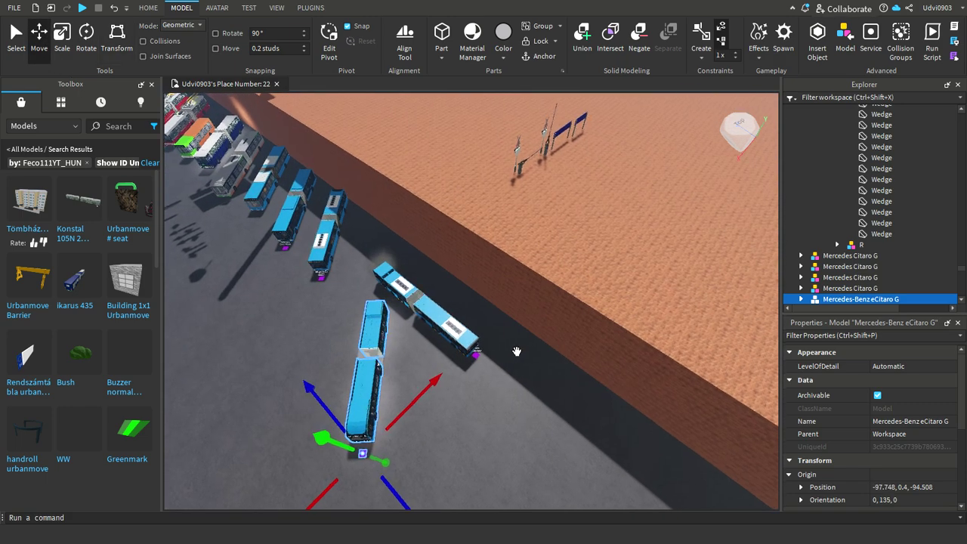
pyautogui.moveTo(521, 351); pyautogui.dragTo(499, 350, button='right')
pyautogui.press('d')
pyautogui.moveTo(454, 343); pyautogui.dragTo(520, 336)
pyautogui.scroll(4, 427, 173)
pyautogui.scroll(-4, 684, 440)
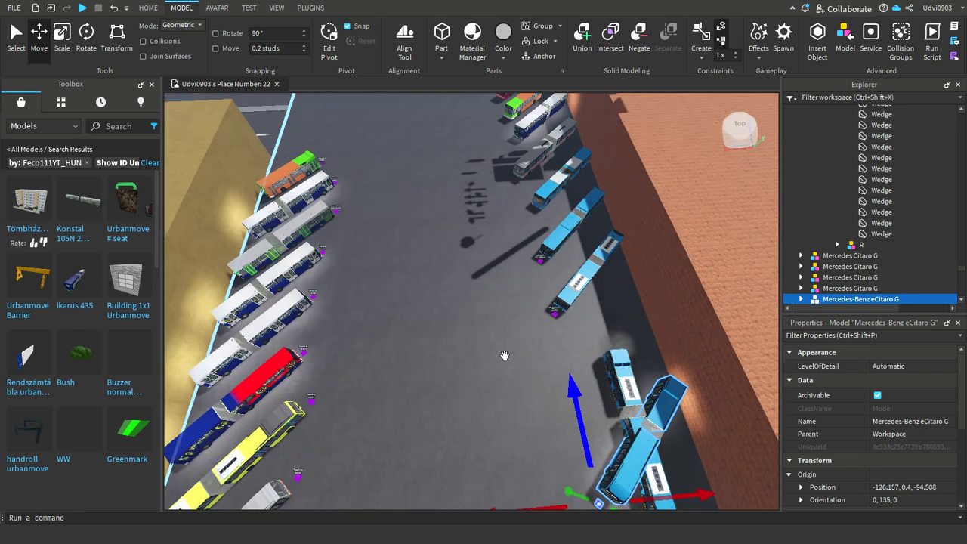
pyautogui.scroll(-3, 505, 355)
pyautogui.moveTo(511, 356); pyautogui.dragTo(436, 310, button='right')
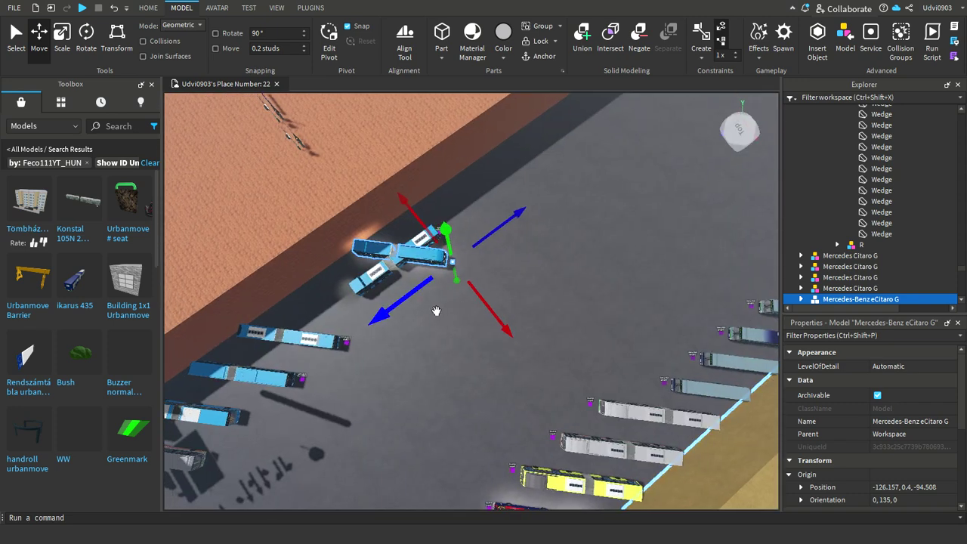
pyautogui.moveTo(410, 300); pyautogui.dragTo(365, 345)
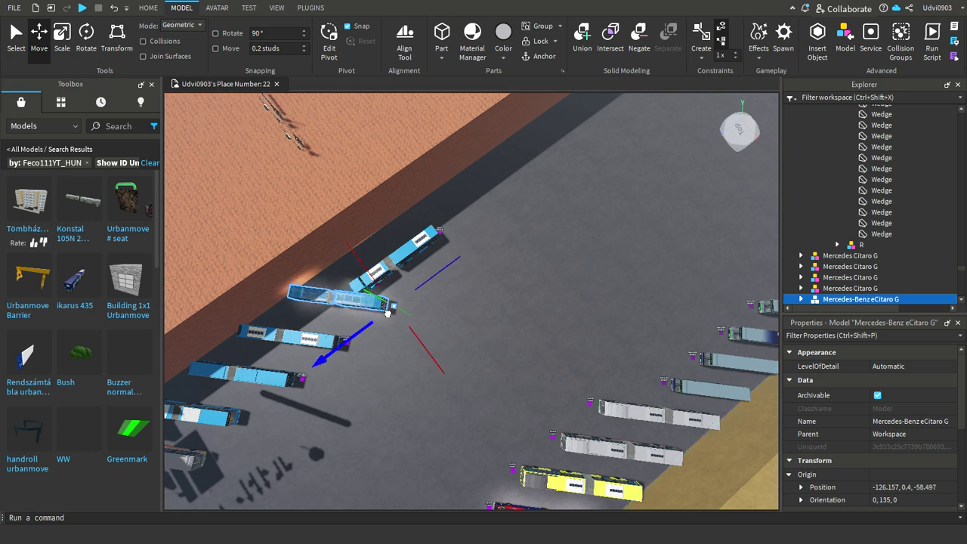
# Rotate the duplicated Modulo M168D/DAF by 45° about its vertical axis so it lies parallel to the parked row
pyautogui.click(424, 246)
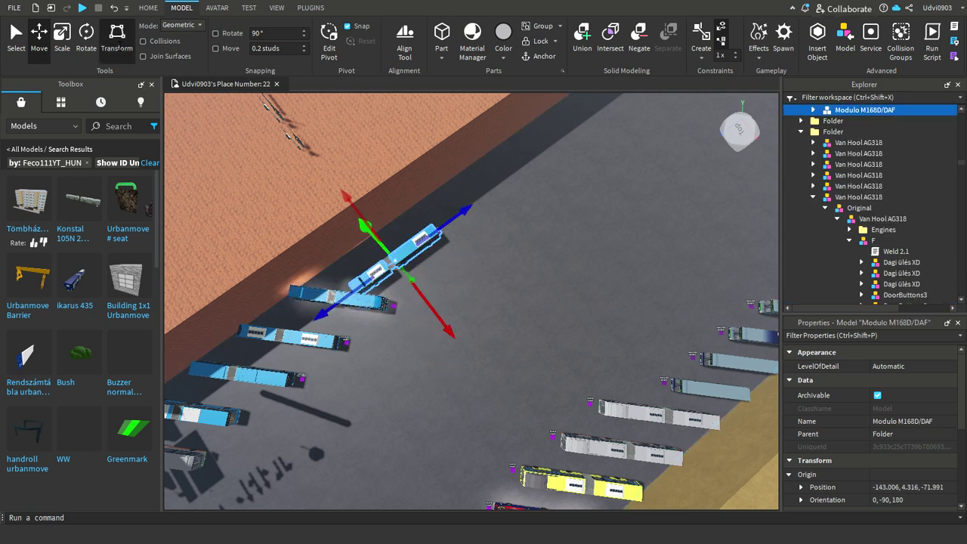
pyautogui.click(116, 41)
pyautogui.scroll(5, 458, 237)
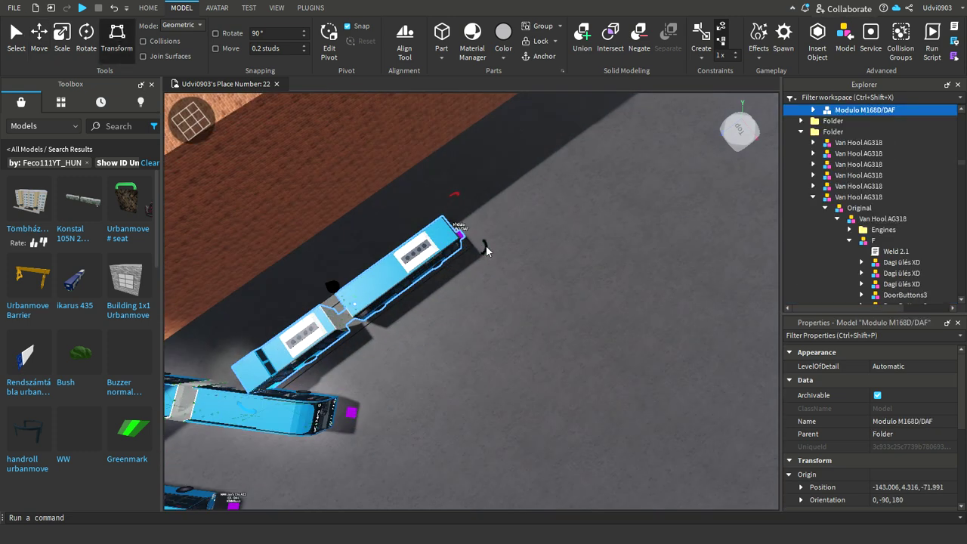
pyautogui.moveTo(486, 245); pyautogui.dragTo(484, 329)
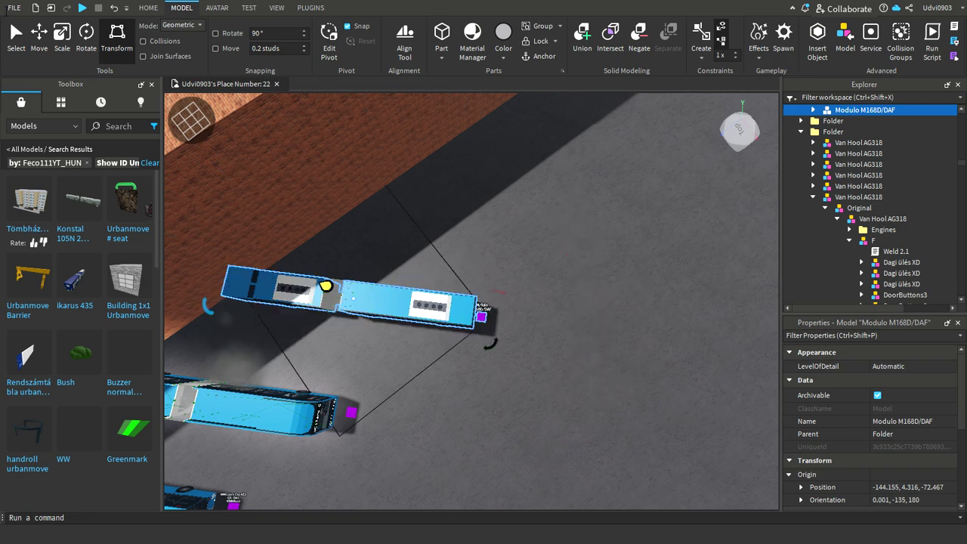
pyautogui.hotkey('ctrl', '2')
# Select the small black part on the body of the rotated Modulo M168D/DAF, close to the brick wall
pyautogui.scroll(-5, 493, 355)
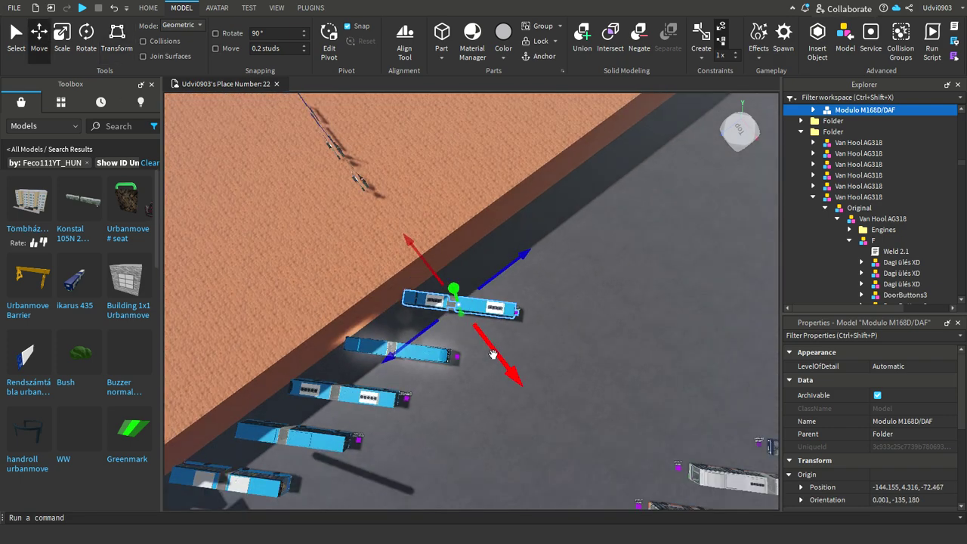
pyautogui.press('f')
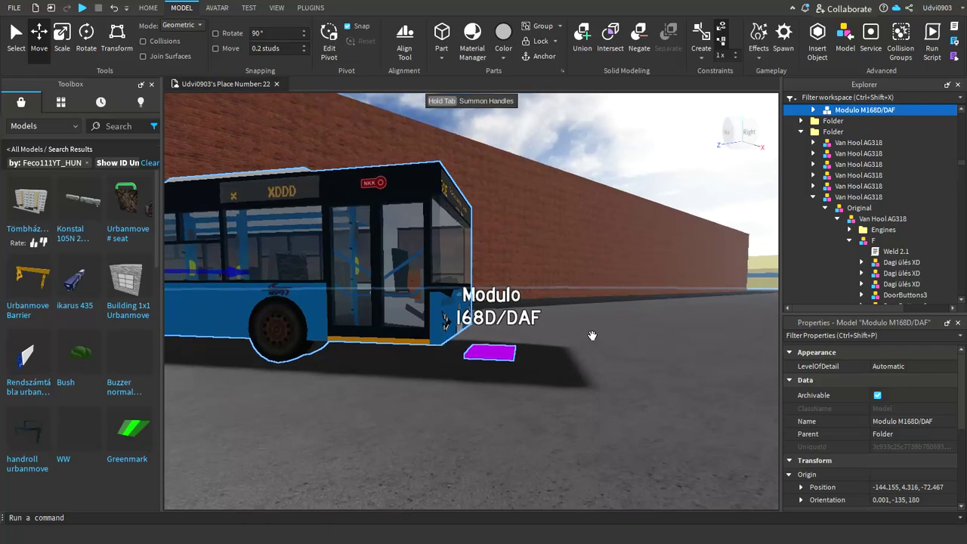
pyautogui.click(546, 208)
pyautogui.moveTo(487, 237)
pyautogui.mouseDown(button='right')
pyautogui.moveTo(494, 232)
pyautogui.moveTo(487, 238)
pyautogui.mouseUp(button='right')
pyautogui.press('d')
pyautogui.press('w')
pyautogui.press('w')
pyautogui.press('s')
pyautogui.press('w')
pyautogui.press('w')
pyautogui.click(514, 240)
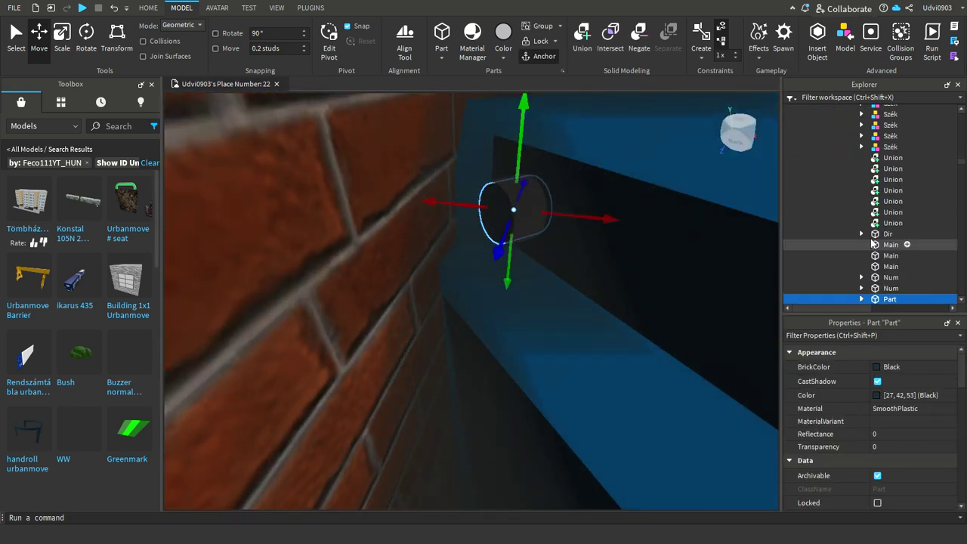
# Delete the Smoke effect from the cylindrical exhaust part on the blue bus beside the brick wall
pyautogui.click(887, 249)
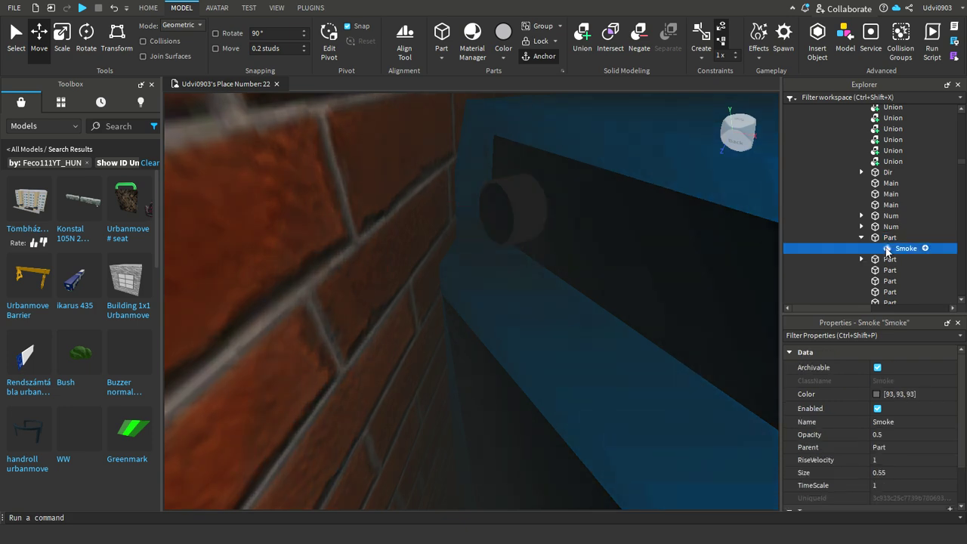
pyautogui.press('Delete')
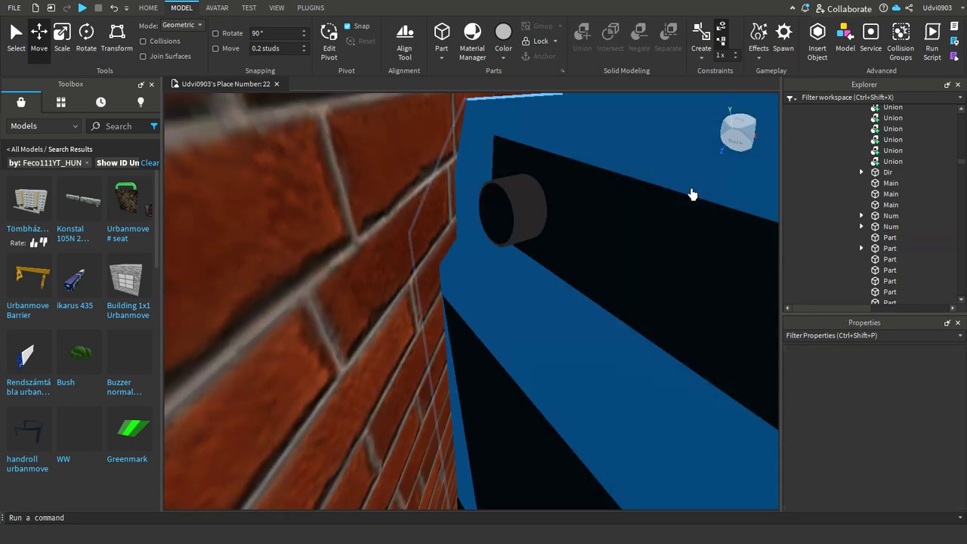
pyautogui.scroll(-10, 631, 288)
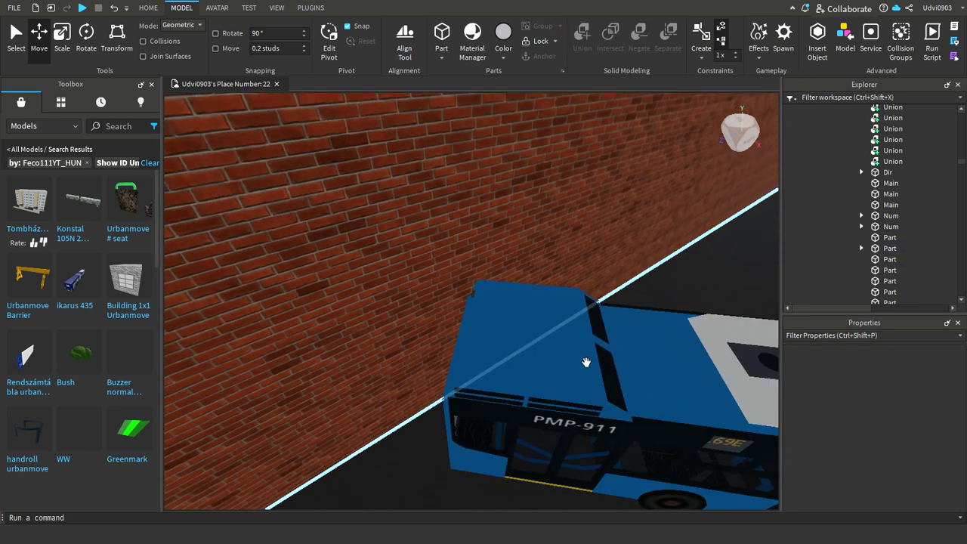
# Move the Modulo M168D/DAF bus model beside the brick wall about 0.4 studs along the X axis and deselect it
pyautogui.click(555, 401)
pyautogui.scroll(-4, 555, 401)
pyautogui.moveTo(556, 401); pyautogui.dragTo(561, 329, button='right')
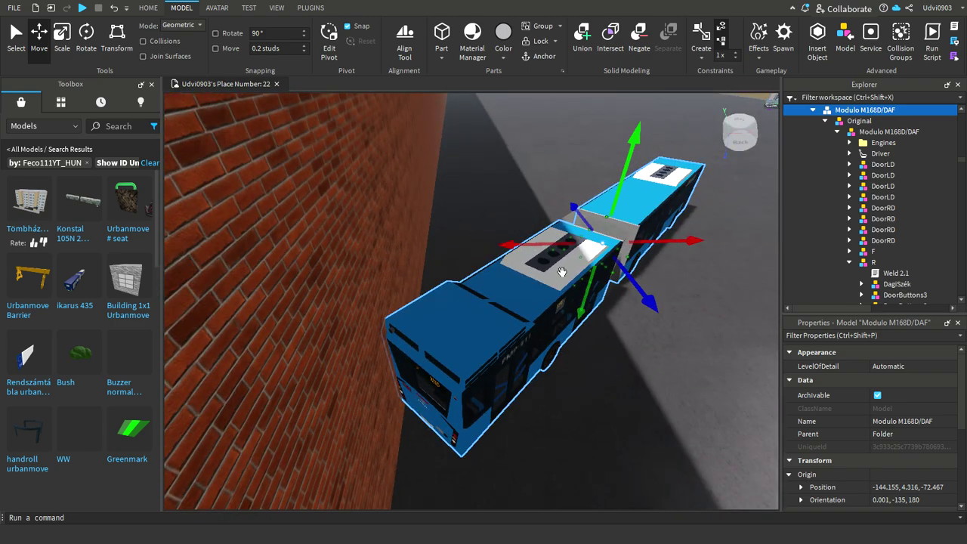
pyautogui.moveTo(563, 248); pyautogui.dragTo(564, 246)
pyautogui.moveTo(591, 404); pyautogui.dragTo(573, 398, button='right')
pyautogui.click(527, 172)
pyautogui.moveTo(566, 173); pyautogui.dragTo(506, 190, button='right')
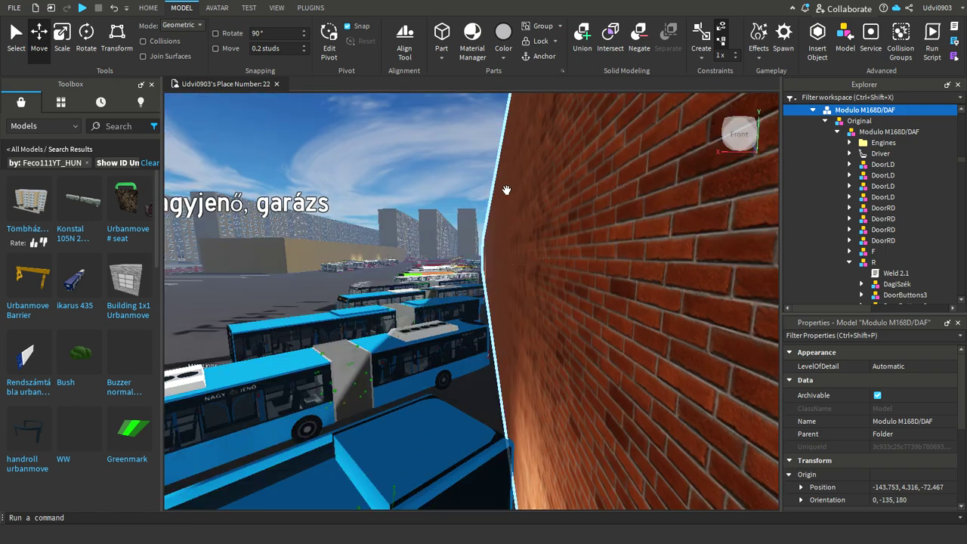
pyautogui.click(460, 177)
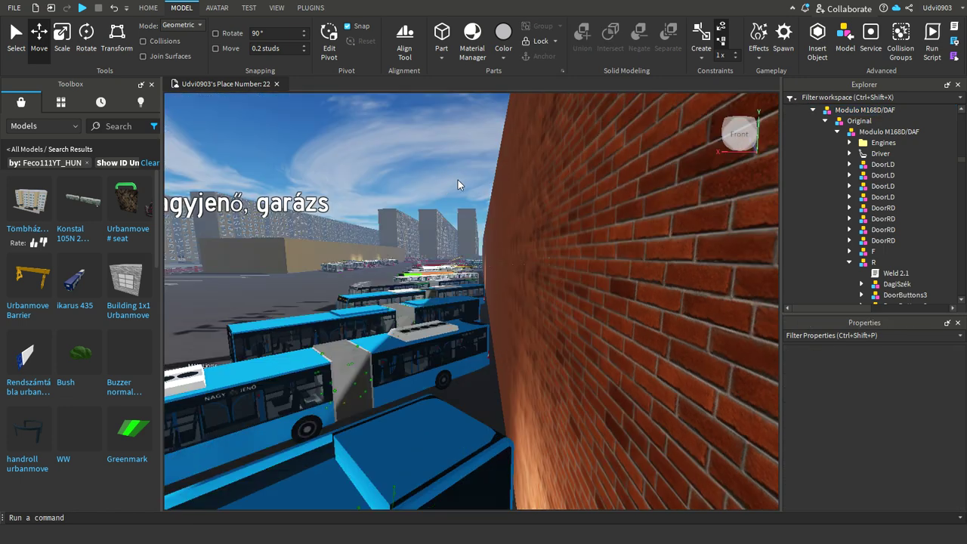
# Delete the purple Button part and the Driver seat from the MAN Lion's City 18C bus
pyautogui.moveTo(460, 178); pyautogui.dragTo(479, 196, button='middle')
pyautogui.press('w')
pyautogui.moveTo(479, 196)
pyautogui.mouseDown(button='right')
pyautogui.moveTo(494, 192)
pyautogui.moveTo(479, 196)
pyautogui.moveTo(484, 212)
pyautogui.mouseUp(button='right')
pyautogui.press('w')
pyautogui.moveTo(483, 210); pyautogui.dragTo(516, 354, button='middle')
pyautogui.click(503, 341)
pyautogui.moveTo(440, 348); pyautogui.dragTo(438, 346, button='right')
pyautogui.press('w')
pyautogui.moveTo(439, 347); pyautogui.dragTo(506, 352, button='middle')
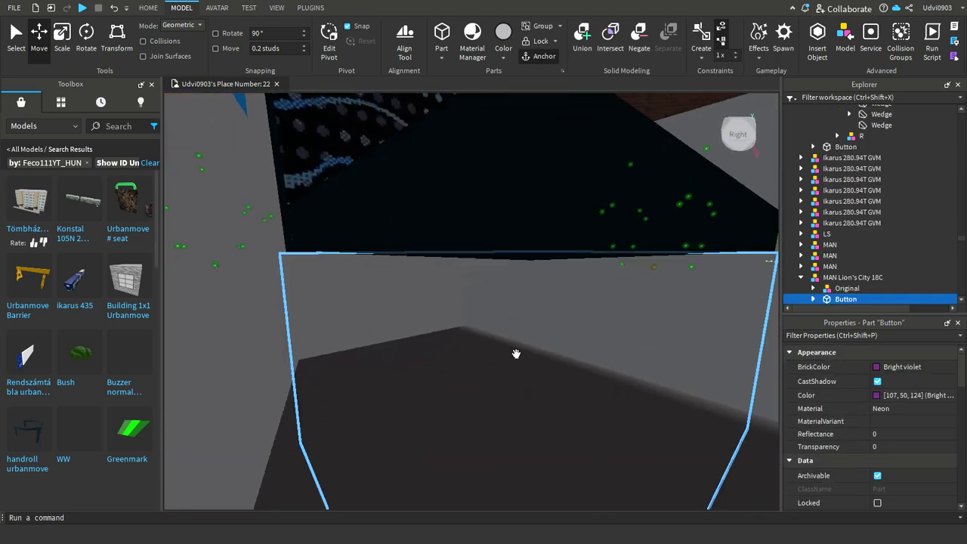
pyautogui.click(535, 347)
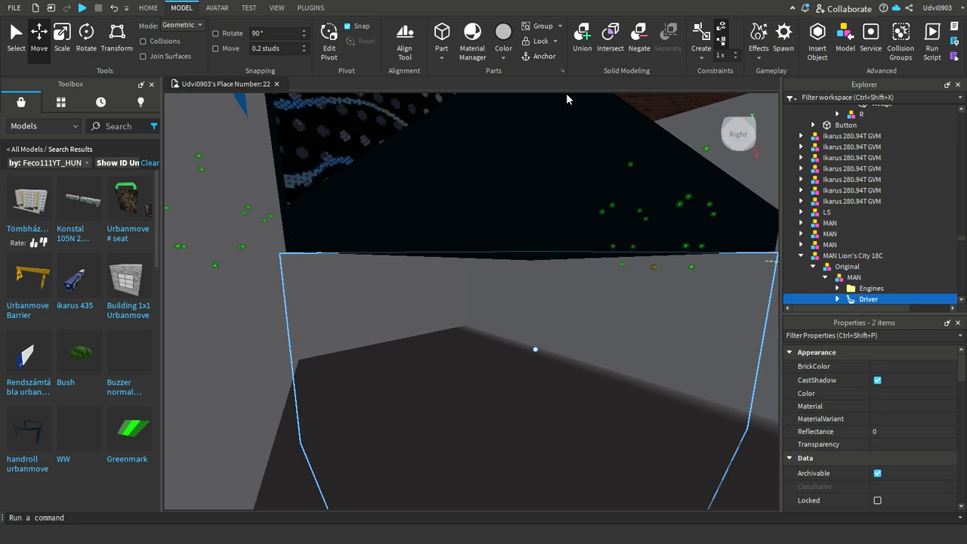
pyautogui.press('Delete')
# Reparent the MAN bus's two front-section DoorLD models to F and its remaining rear DoorLD model to R
pyautogui.press('e')
pyautogui.moveTo(494, 277); pyautogui.dragTo(493, 277, button='right')
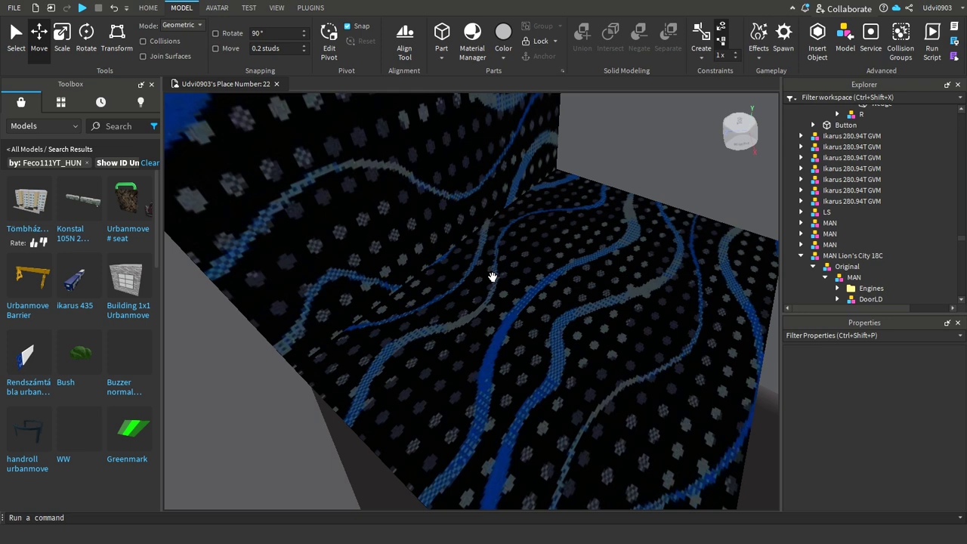
pyautogui.press('s')
pyautogui.moveTo(528, 321); pyautogui.dragTo(529, 321, button='right')
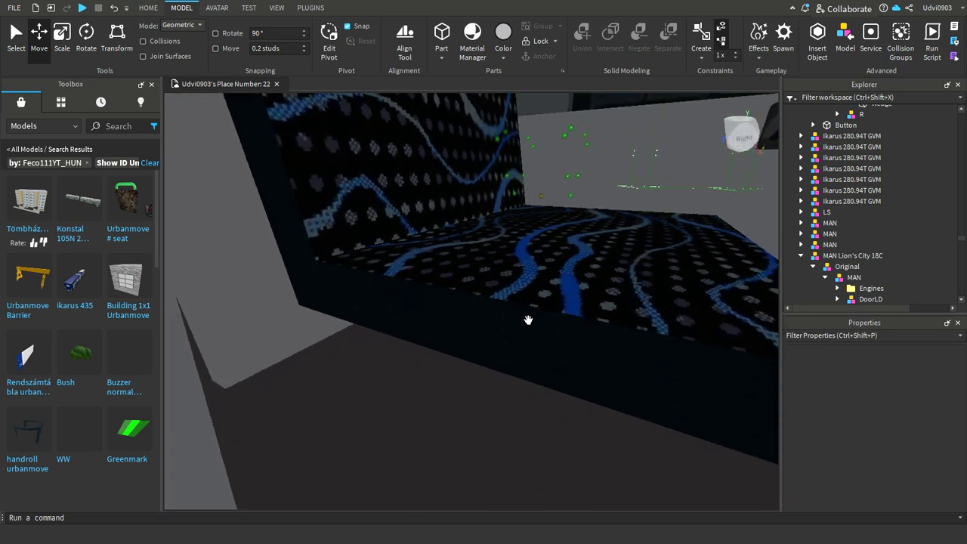
pyautogui.scroll(-3, 869, 203)
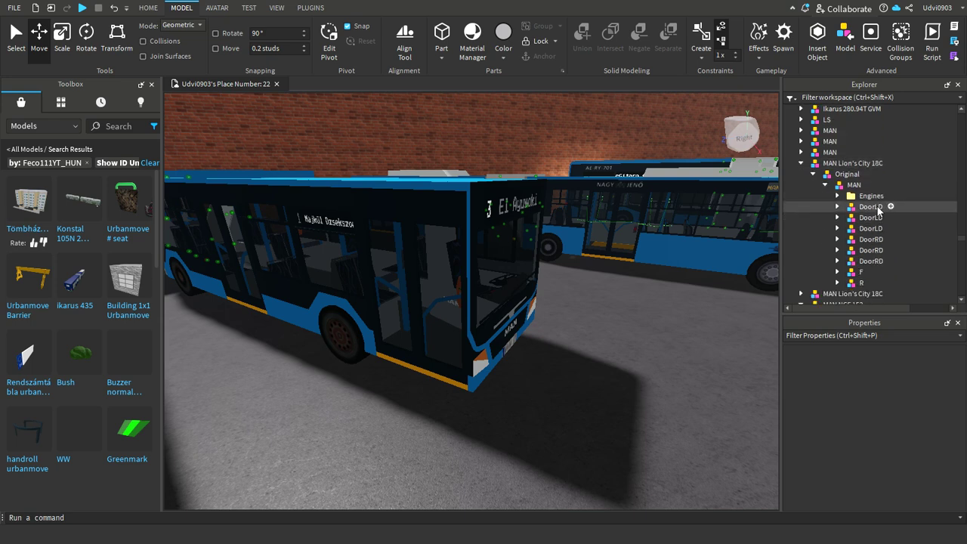
pyautogui.click(870, 206)
pyautogui.press('f')
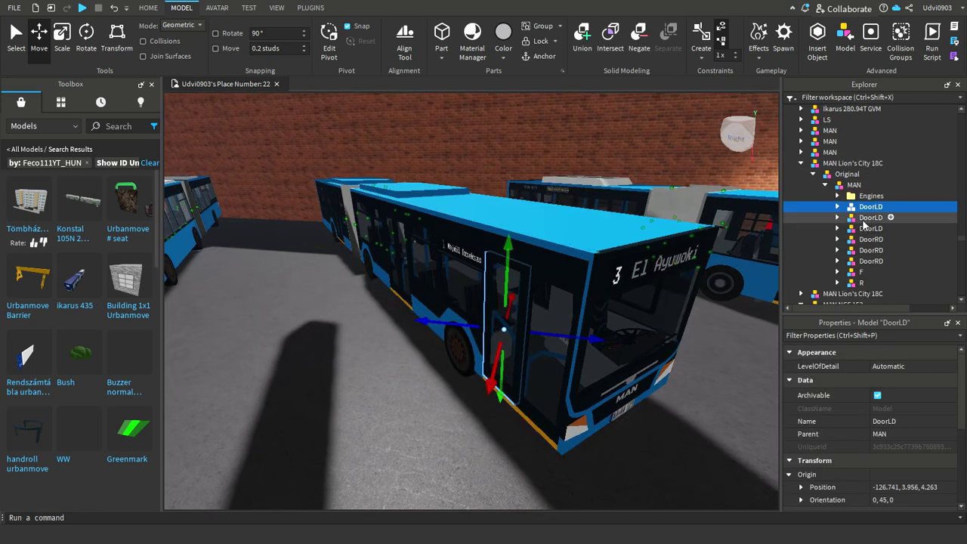
pyautogui.click(872, 217)
pyautogui.keyDown('ctrl'); pyautogui.click(874, 209); pyautogui.keyUp('ctrl')
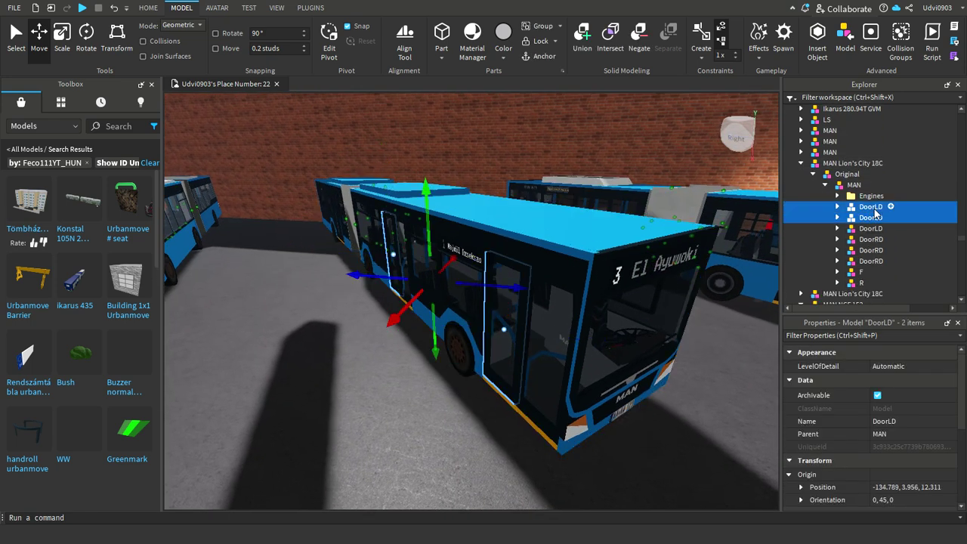
pyautogui.click(921, 437)
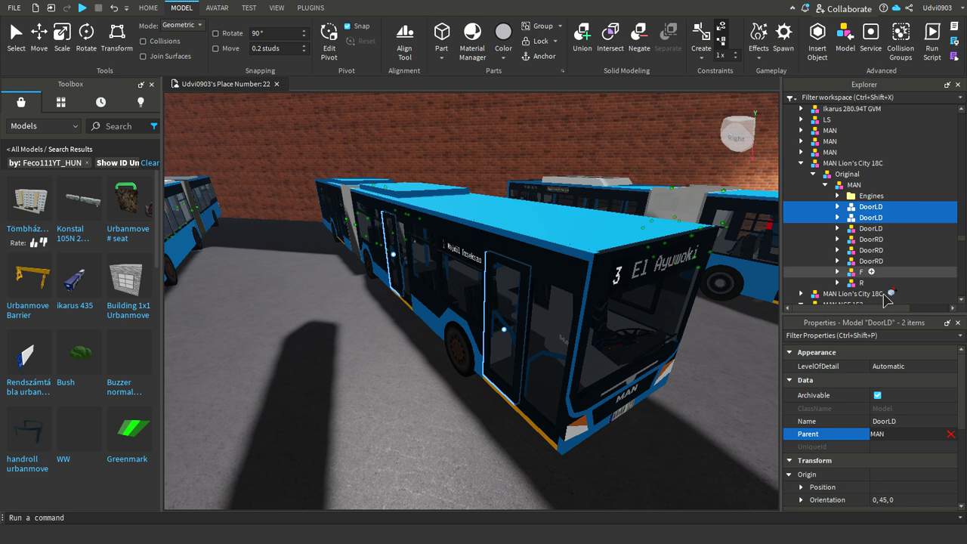
pyautogui.click(884, 228)
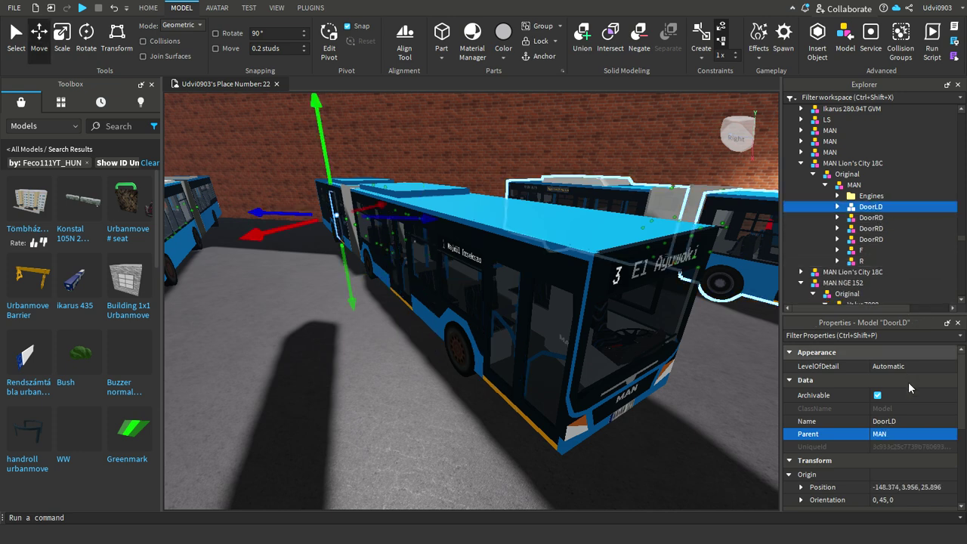
pyautogui.moveTo(892, 321); pyautogui.dragTo(879, 284)
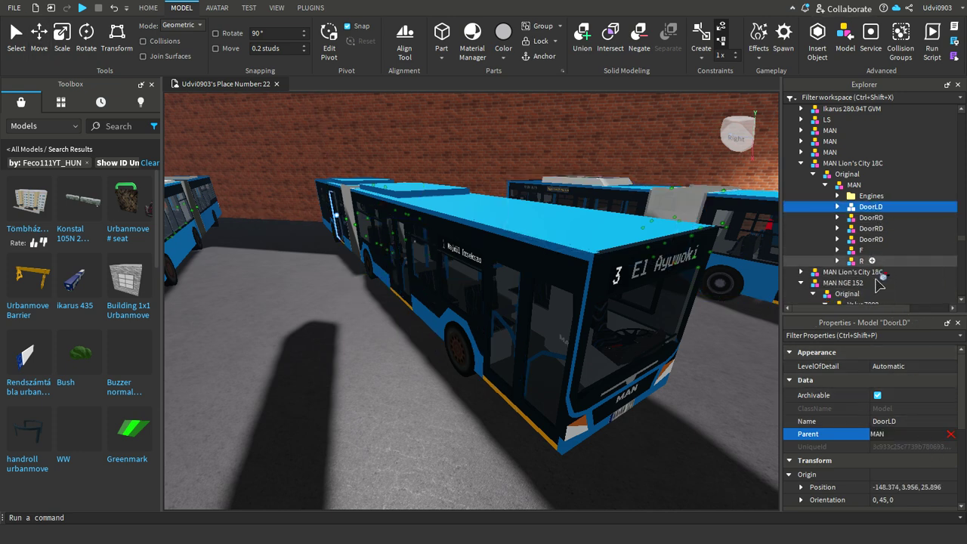
pyautogui.click(876, 263)
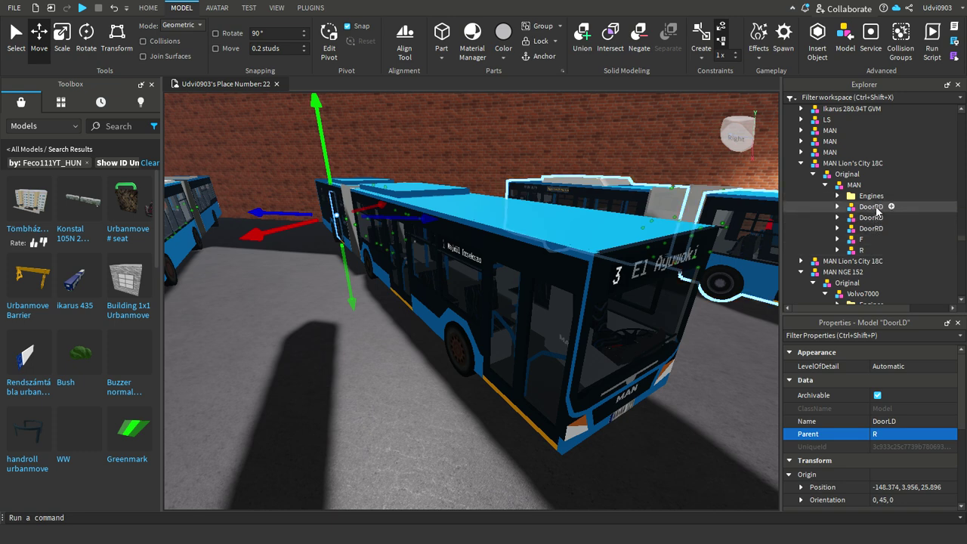
# Reparent the MAN bus's two front-section DoorRD models to F and its remaining rear DoorRD model to R
pyautogui.click(876, 209)
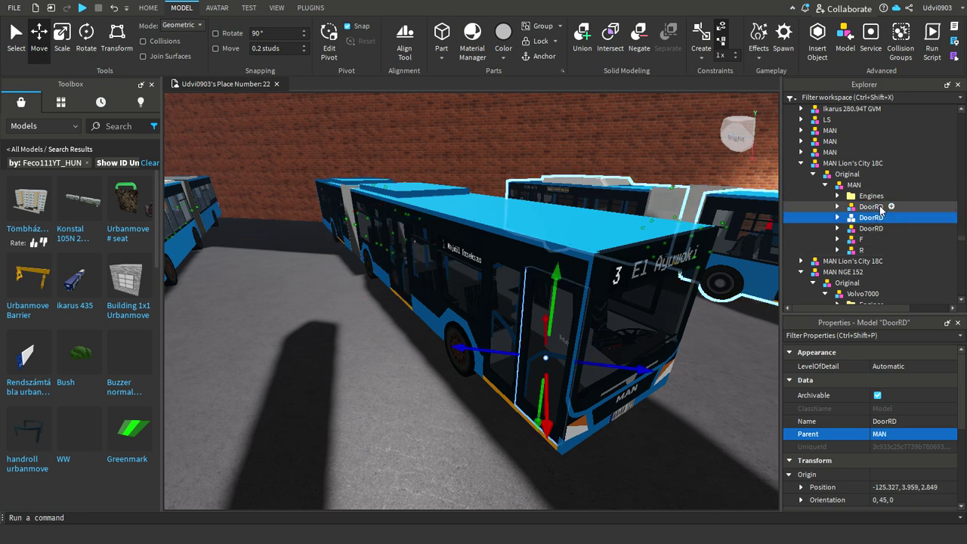
pyautogui.keyDown('ctrl'); pyautogui.click(873, 218); pyautogui.keyUp('ctrl')
pyautogui.click(890, 434)
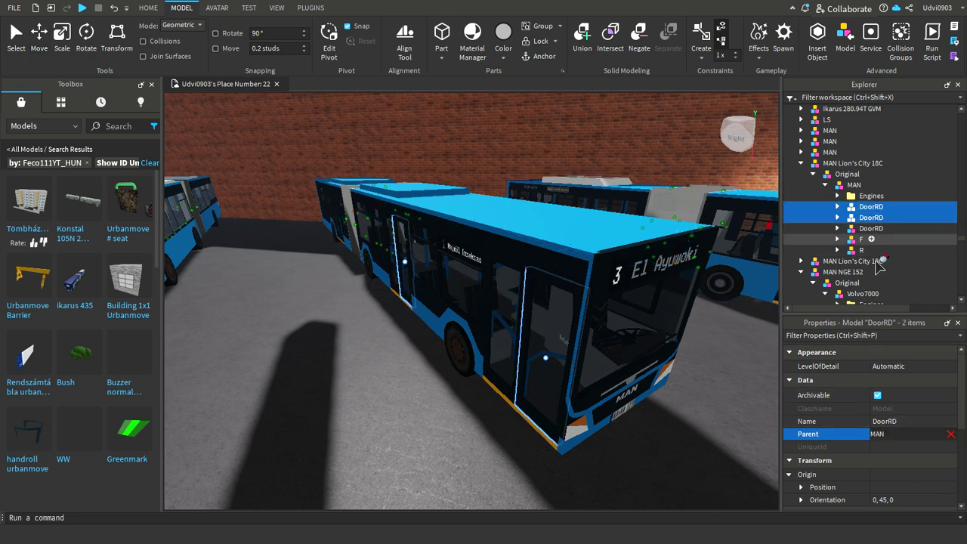
pyautogui.click(880, 259)
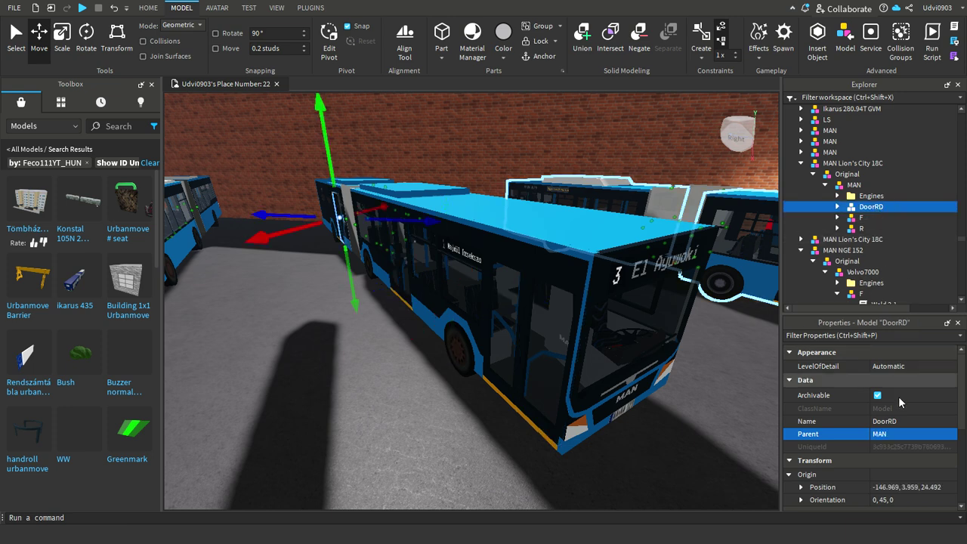
pyautogui.click(904, 436)
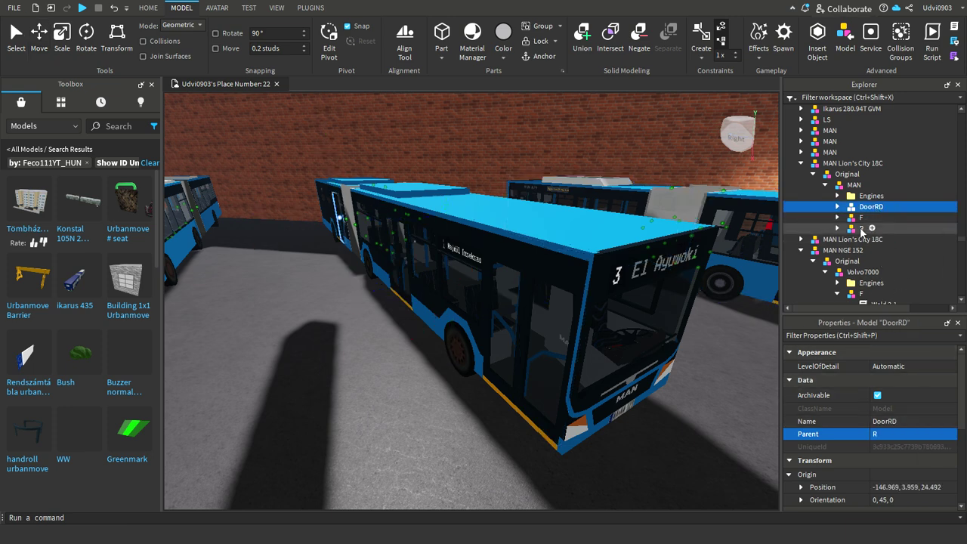
pyautogui.click(861, 229)
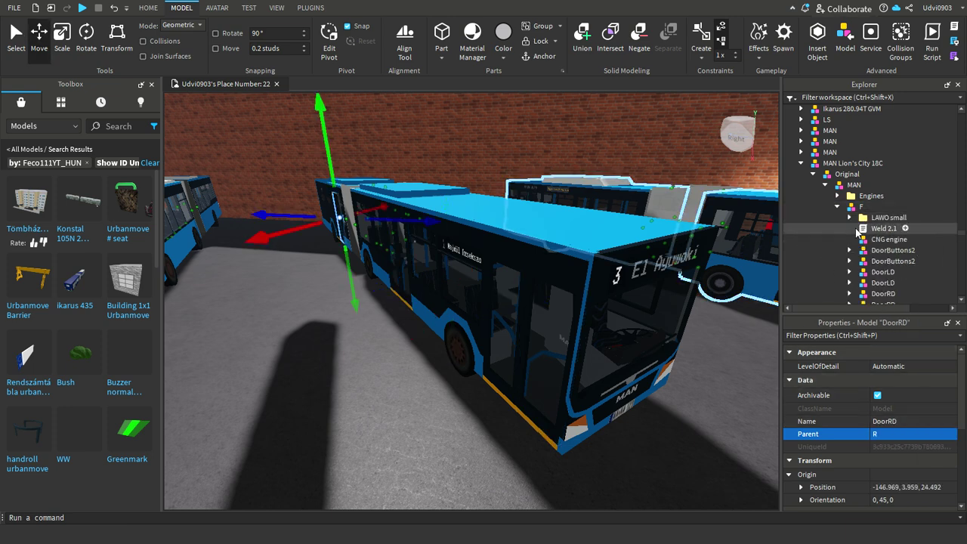
# Rotate the DoorLD leaf of the MAN bus's frontmost doorway 90° about the vertical axis to an orientation of -45°
pyautogui.scroll(-1, 889, 242)
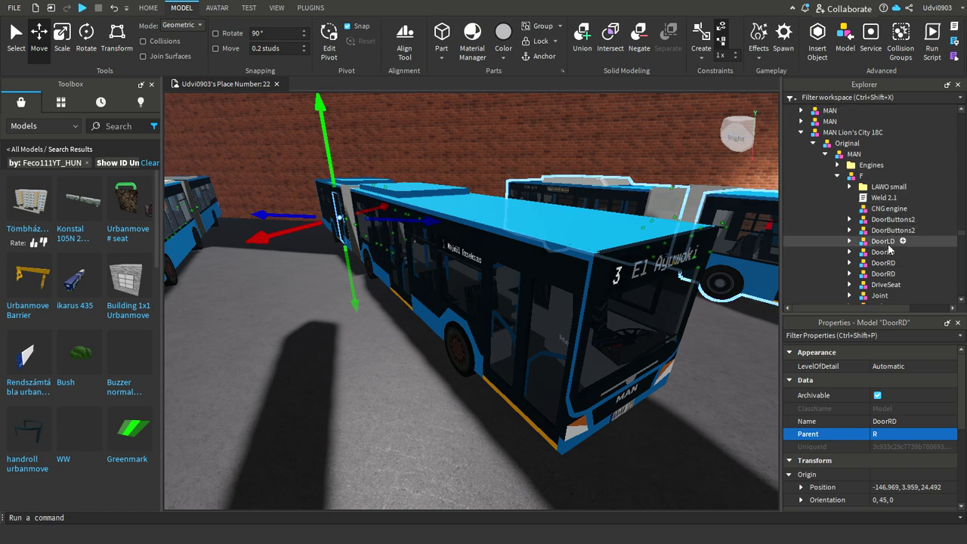
pyautogui.click(885, 251)
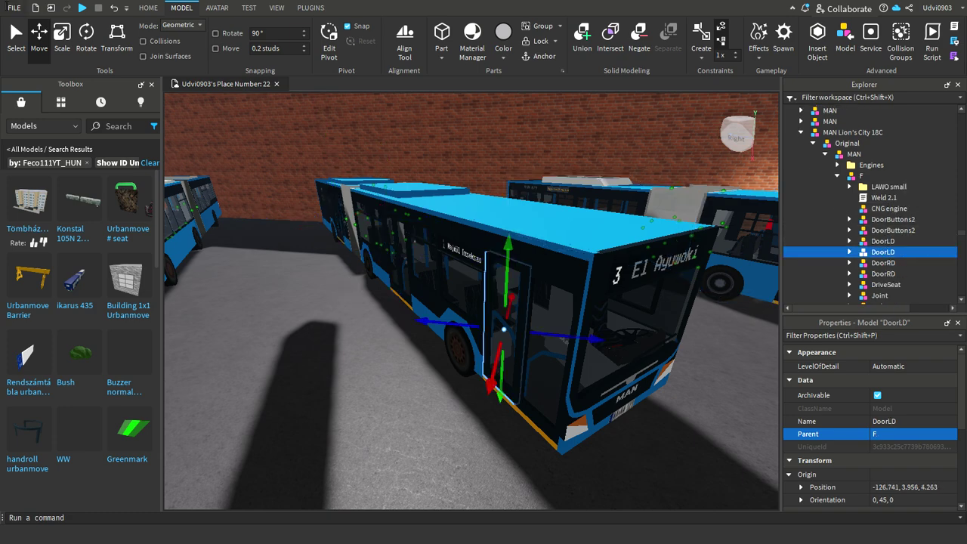
pyautogui.click(124, 48)
pyautogui.scroll(5, 459, 282)
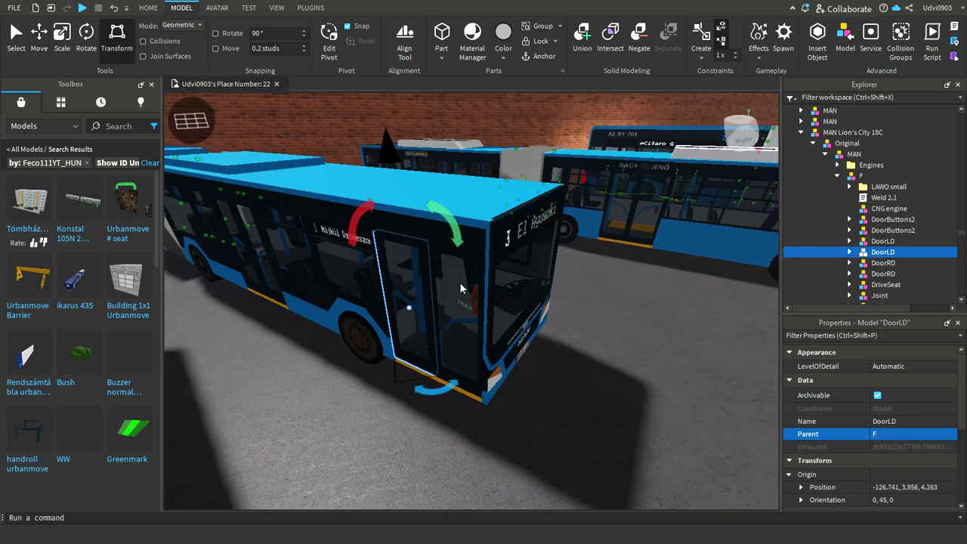
pyautogui.scroll(5, 420, 282)
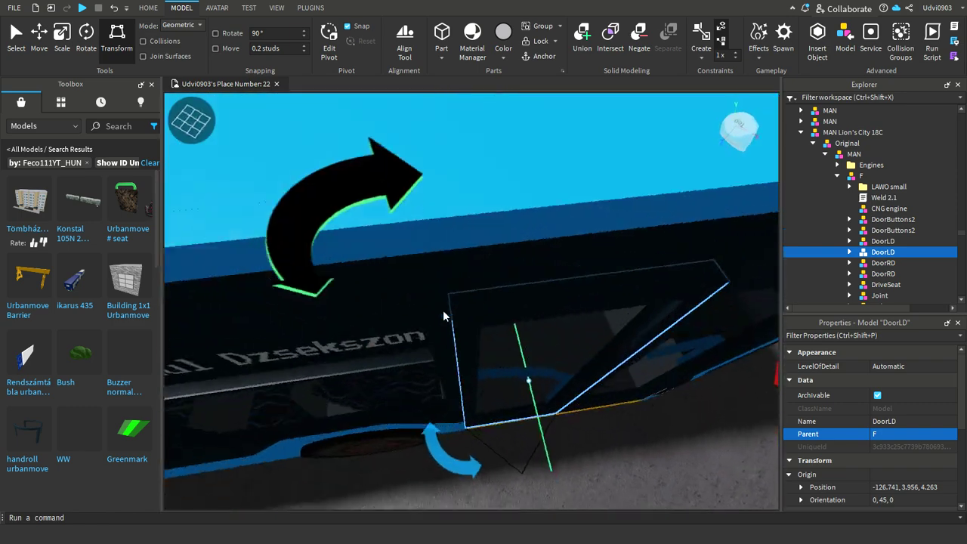
pyautogui.scroll(2, 443, 310)
pyautogui.moveTo(453, 425); pyautogui.dragTo(484, 355)
# Move the rotated DoorLD leaf about 1.2 studs along X to the rear edge of the front doorway
pyautogui.click(37, 42)
pyautogui.click(58, 50)
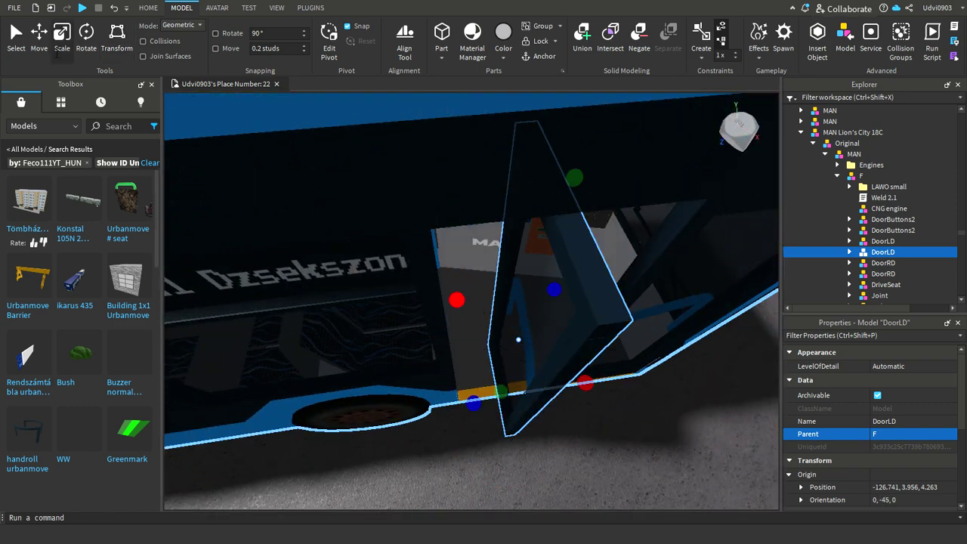
pyautogui.click(38, 38)
pyautogui.moveTo(470, 264); pyautogui.dragTo(437, 410, button='right')
pyautogui.moveTo(436, 396); pyautogui.dragTo(332, 388)
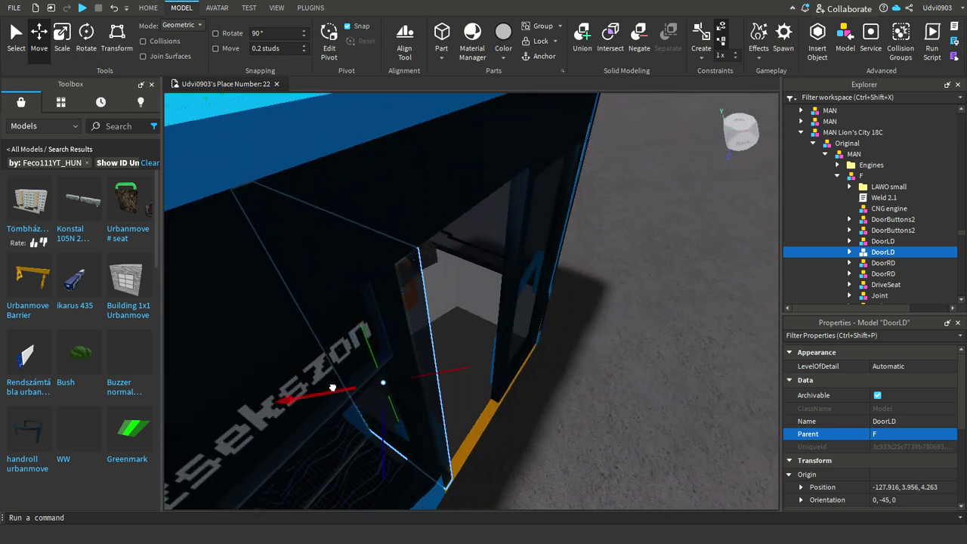
# Rotate the DoorRD leaf of the MAN bus's frontmost doorway 90° about the vertical axis to an orientation of 135°
pyautogui.scroll(-10, 443, 345)
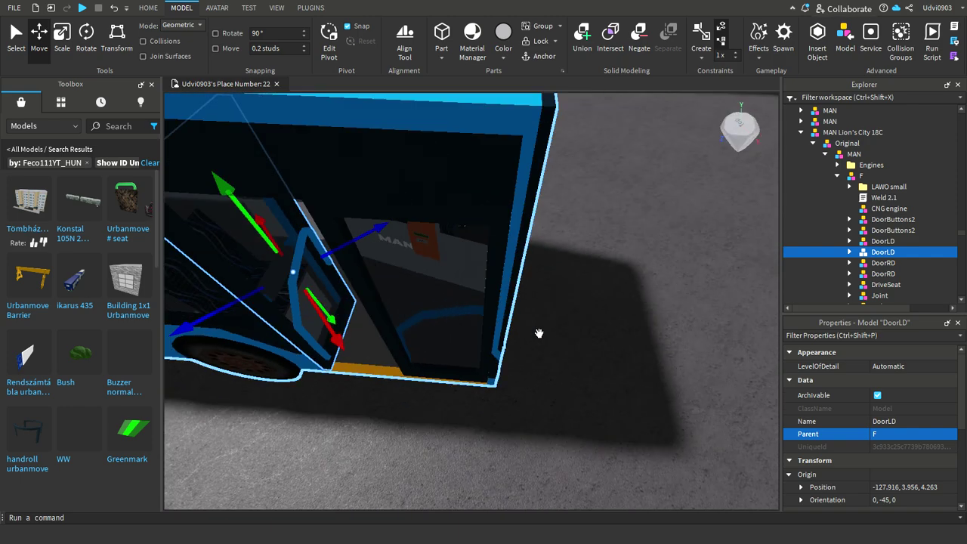
pyautogui.click(884, 274)
pyautogui.click(832, 263)
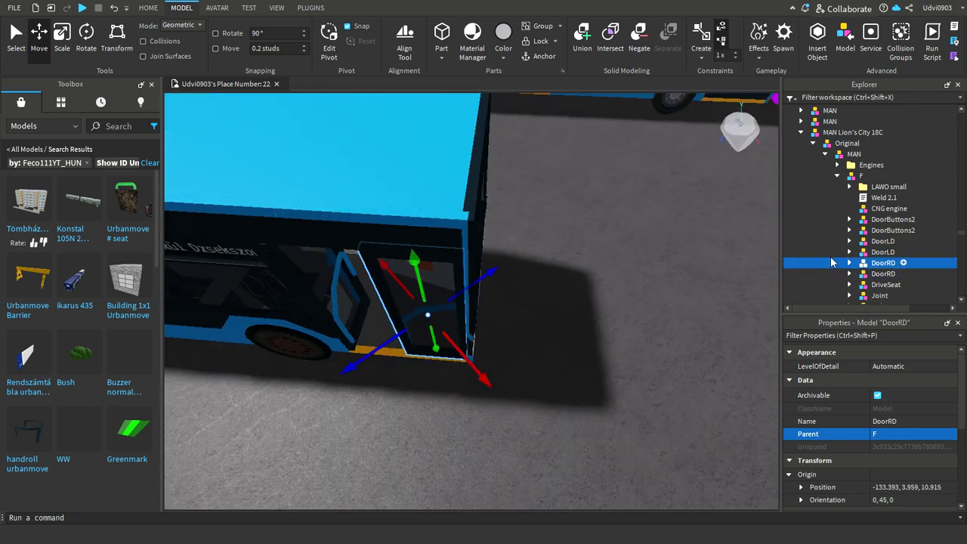
pyautogui.moveTo(458, 306); pyautogui.dragTo(560, 334, button='right')
pyautogui.scroll(5, 521, 378)
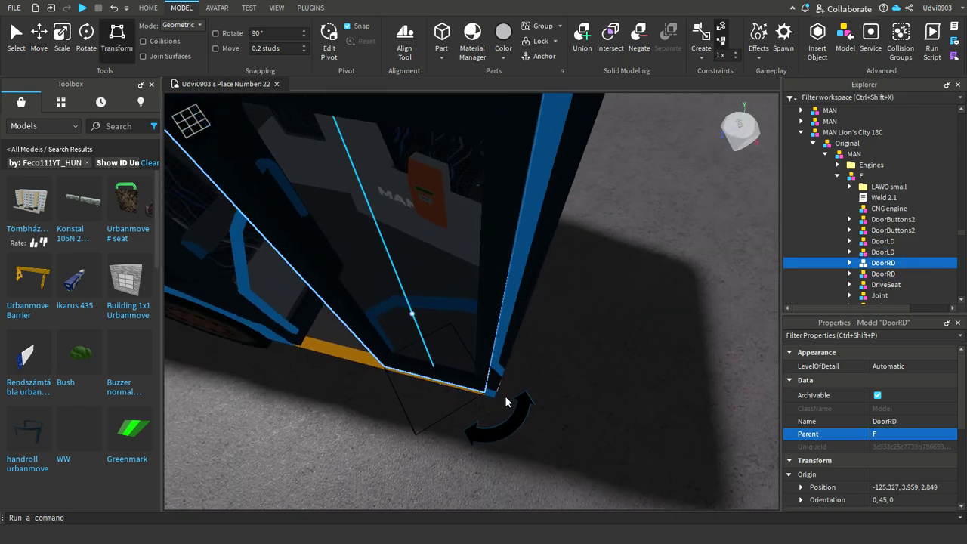
pyautogui.moveTo(495, 452); pyautogui.dragTo(473, 354)
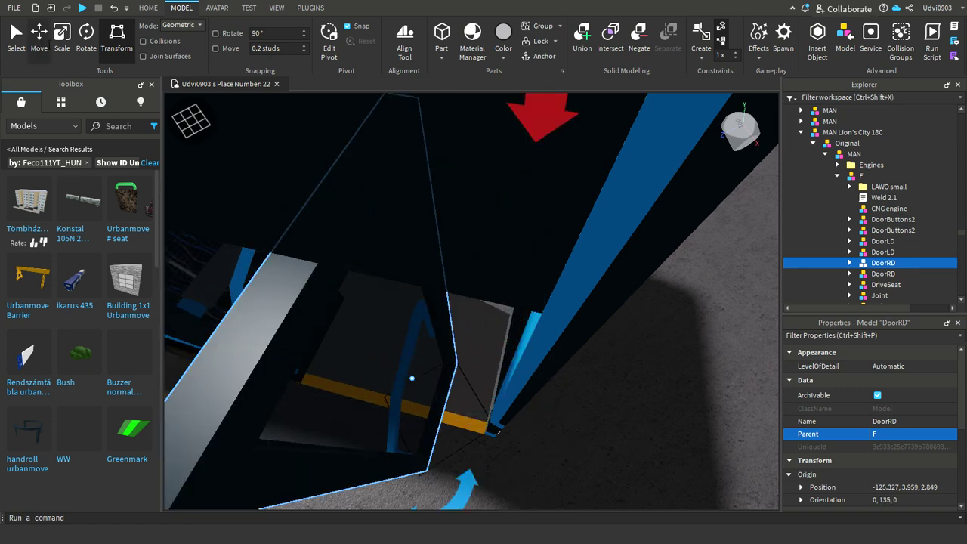
# Move the rotated DoorRD leaf about 1.2 studs along Z to the front edge of the doorway and deselect it
pyautogui.click(40, 36)
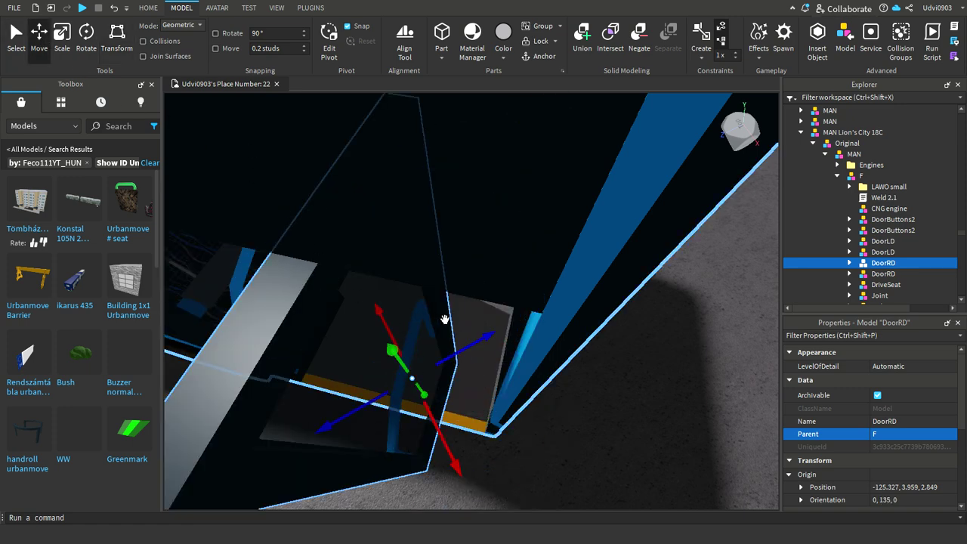
pyautogui.moveTo(491, 369); pyautogui.dragTo(564, 320)
pyautogui.scroll(-5, 609, 356)
pyautogui.moveTo(609, 356); pyautogui.dragTo(602, 310, button='right')
pyautogui.scroll(3, 601, 311)
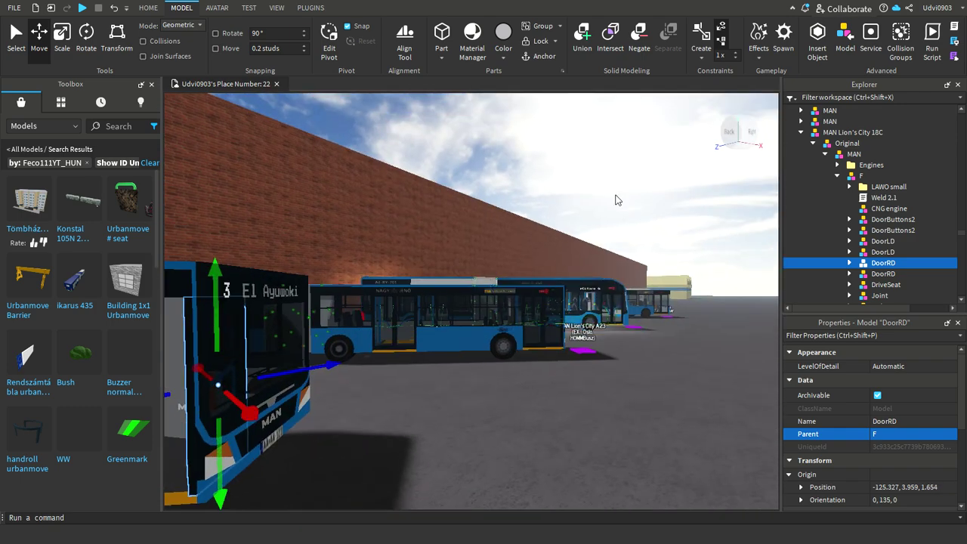
pyautogui.click(617, 194)
pyautogui.scroll(-4, 591, 278)
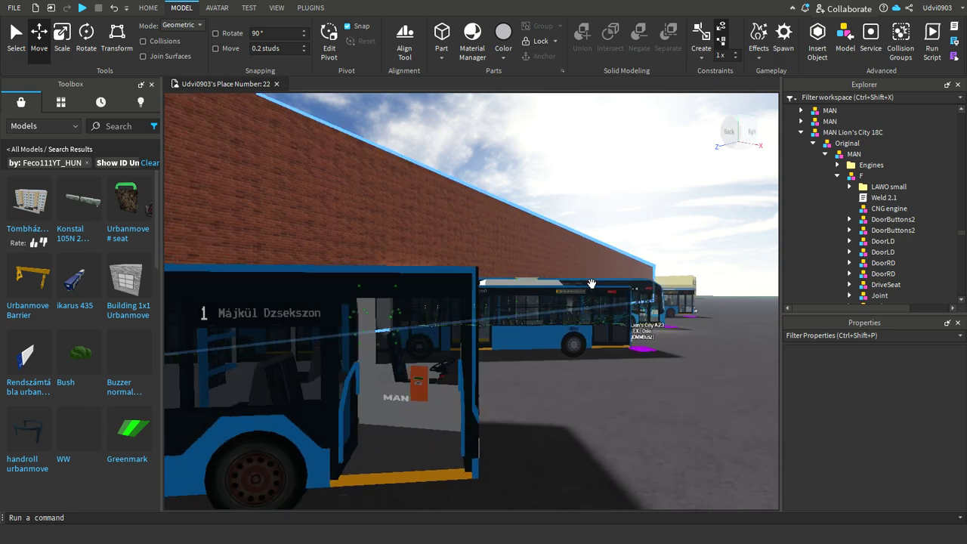
# Delete the purple Button pad and the Driver seat of the MAN Lion's City A23 bus
pyautogui.scroll(5, 533, 407)
pyautogui.press('w')
pyautogui.press('d')
pyautogui.moveTo(539, 415); pyautogui.dragTo(536, 419, button='right')
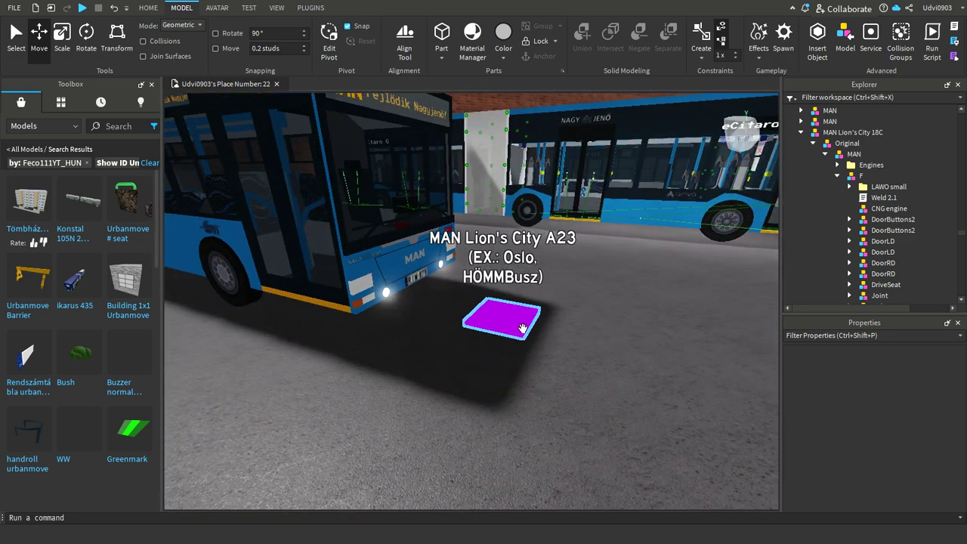
pyautogui.click(522, 328)
pyautogui.moveTo(522, 328); pyautogui.dragTo(382, 345, button='right')
pyautogui.press('w')
pyautogui.press('w')
pyautogui.keyDown('shift'); pyautogui.click(539, 331); pyautogui.keyUp('shift')
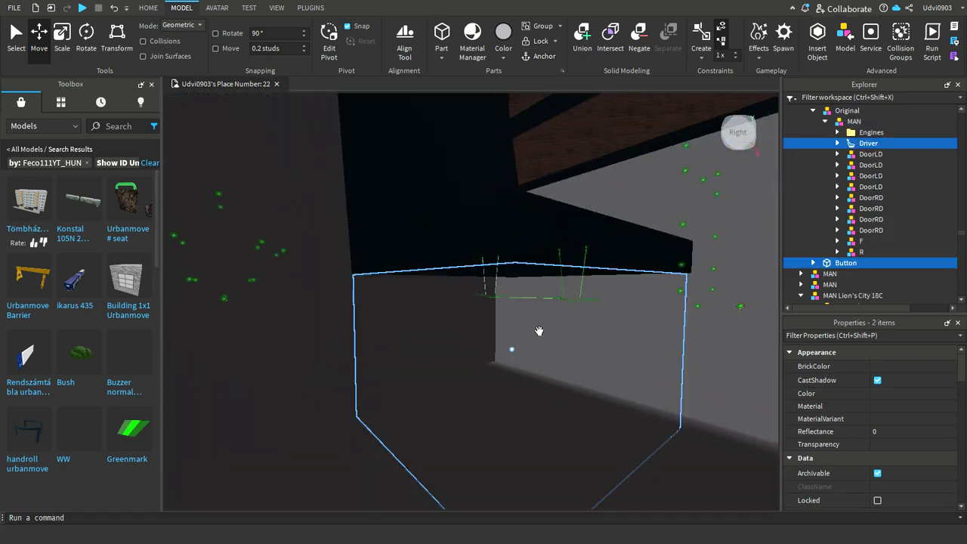
pyautogui.press('Delete')
pyautogui.moveTo(552, 237); pyautogui.dragTo(554, 237, button='right')
pyautogui.press('s')
pyautogui.press('s')
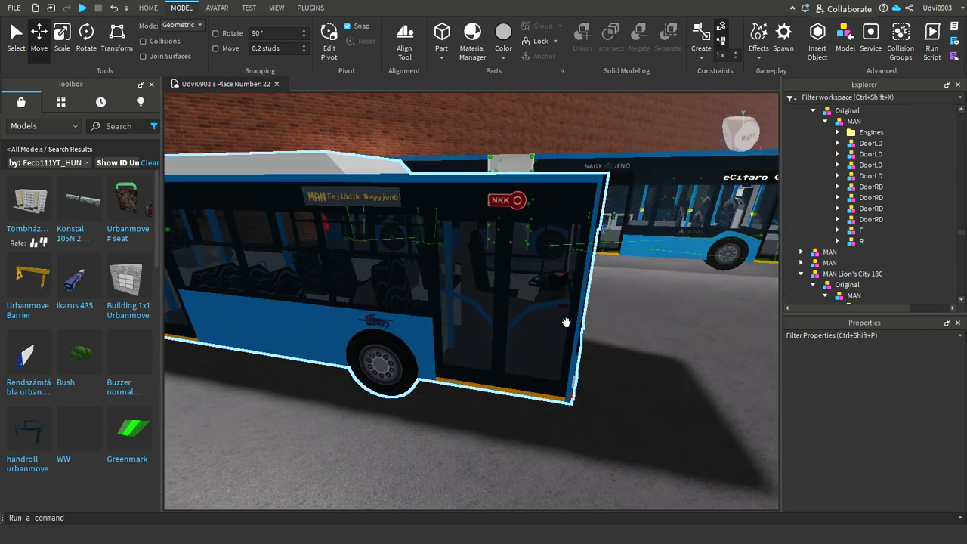
# Reparent the two DoorLD leaves on the A23 bus's rear section from MAN to the R model
pyautogui.click(871, 143)
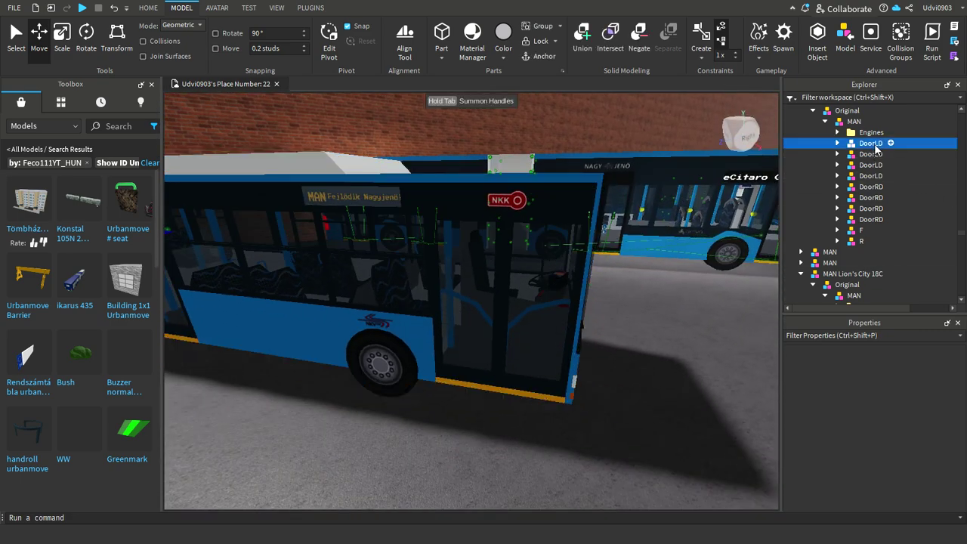
pyautogui.press('f')
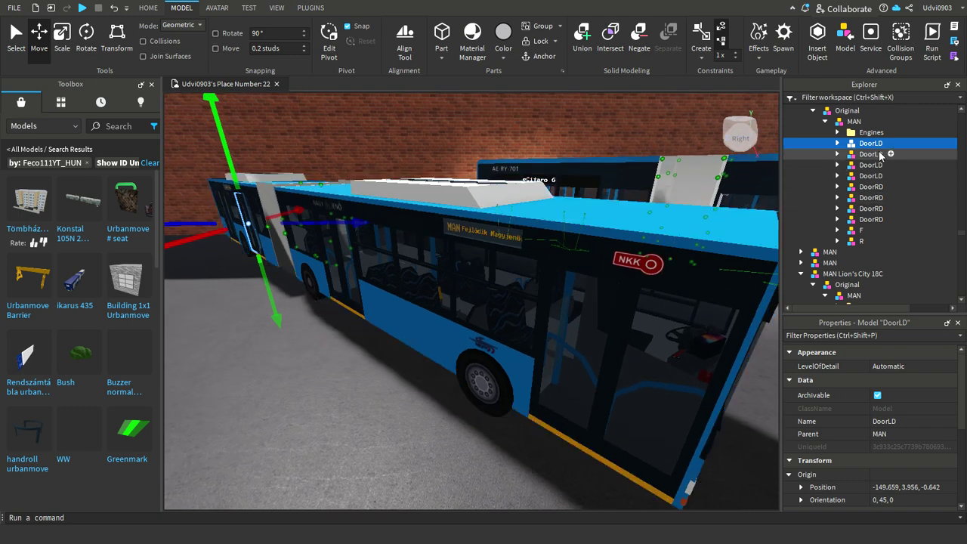
pyautogui.click(871, 154)
pyautogui.keyDown('ctrl'); pyautogui.click(871, 143); pyautogui.keyUp('ctrl')
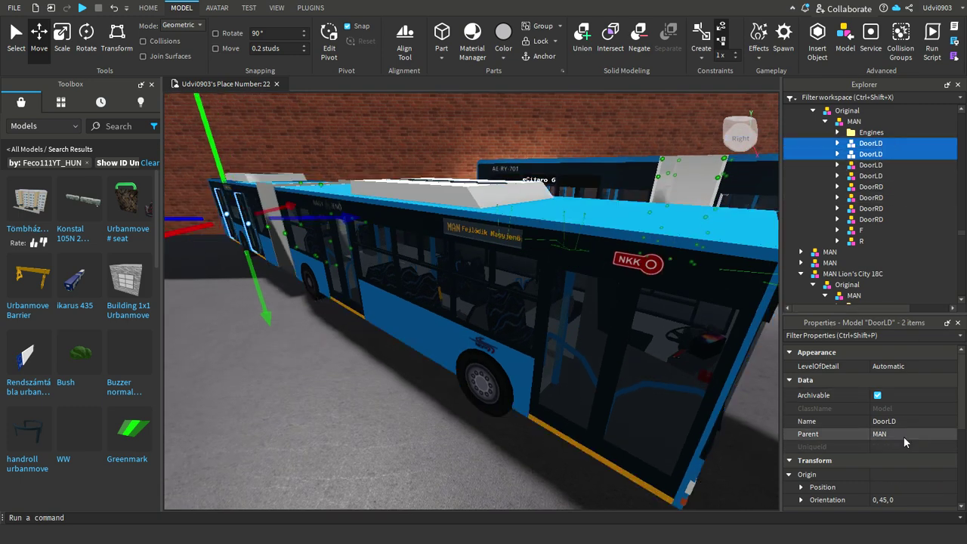
pyautogui.click(904, 437)
pyautogui.hotkey('ctrl', '2')
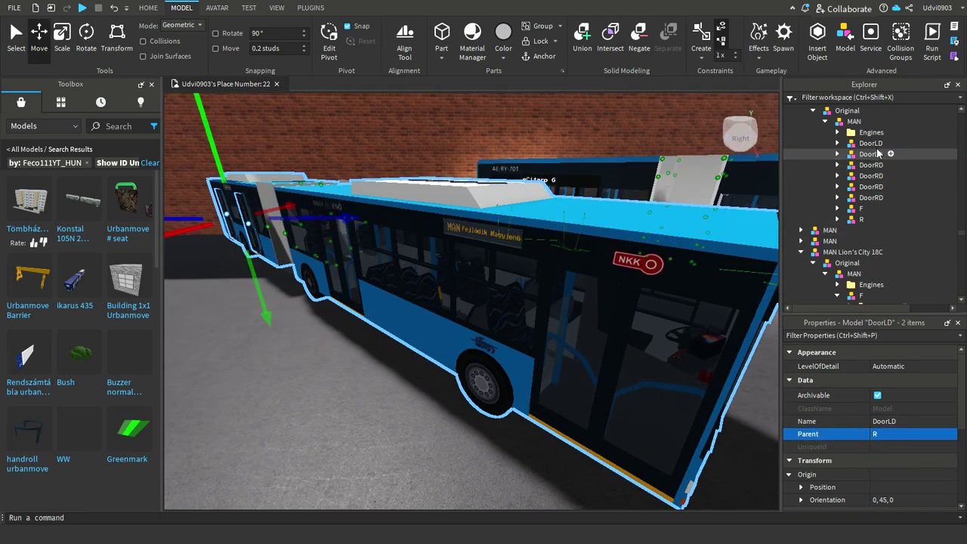
# Reparent the two DoorLD leaves on the A23 bus's front section from MAN to the F model
pyautogui.click(875, 143)
pyautogui.keyDown('ctrl'); pyautogui.click(871, 154); pyautogui.keyUp('ctrl')
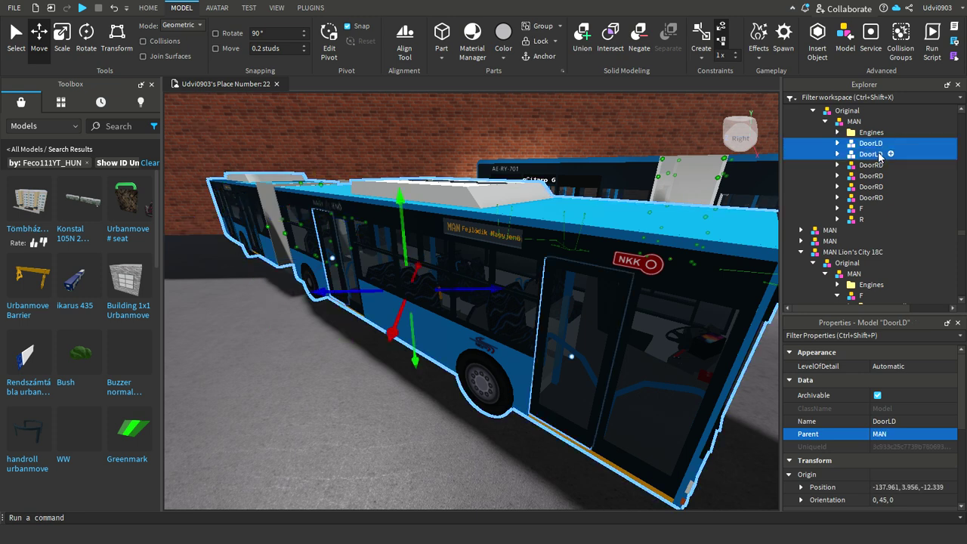
pyautogui.click(869, 434)
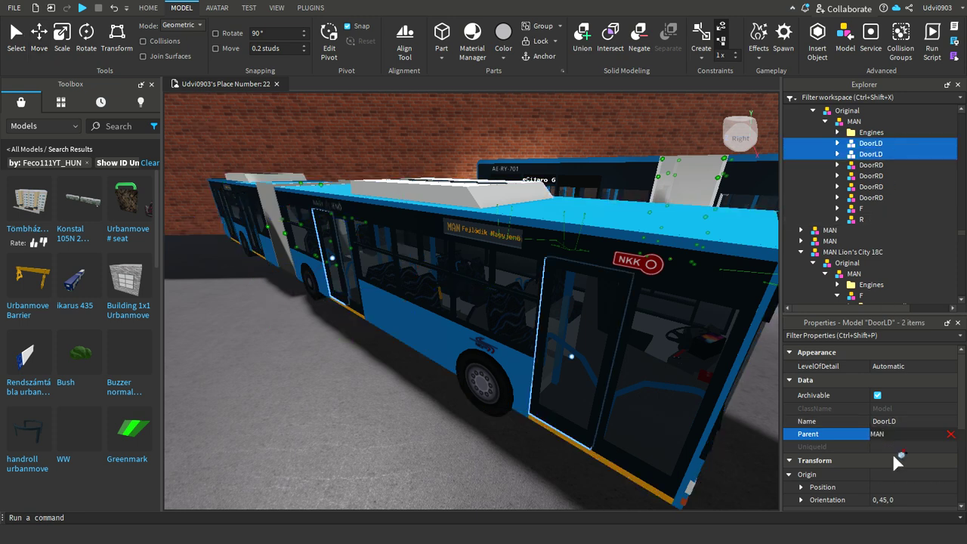
pyautogui.click(881, 230)
pyautogui.hotkey('ctrl', '2')
# Reparent the DoorRD leaf just behind the A23 bus's articulation joint from MAN to the R model
pyautogui.click(875, 155)
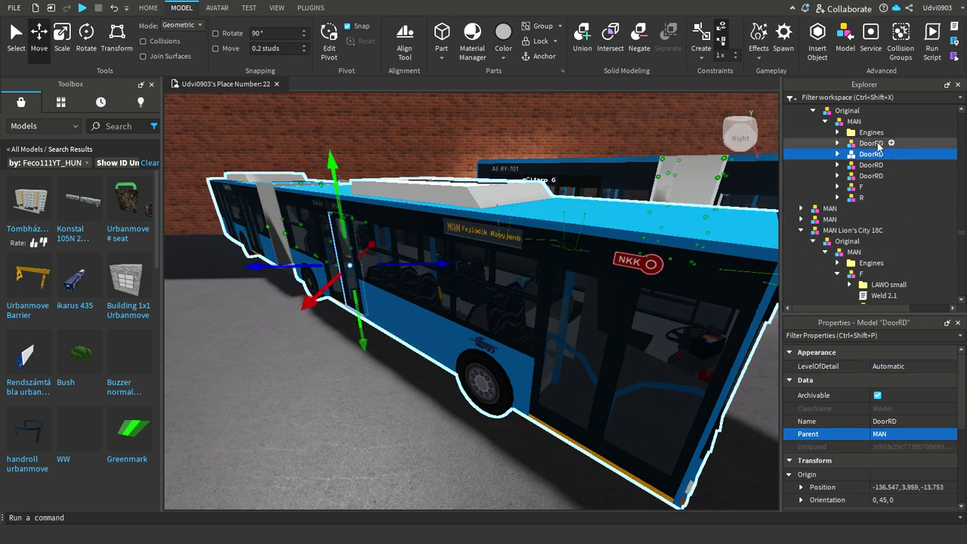
pyautogui.click(878, 163)
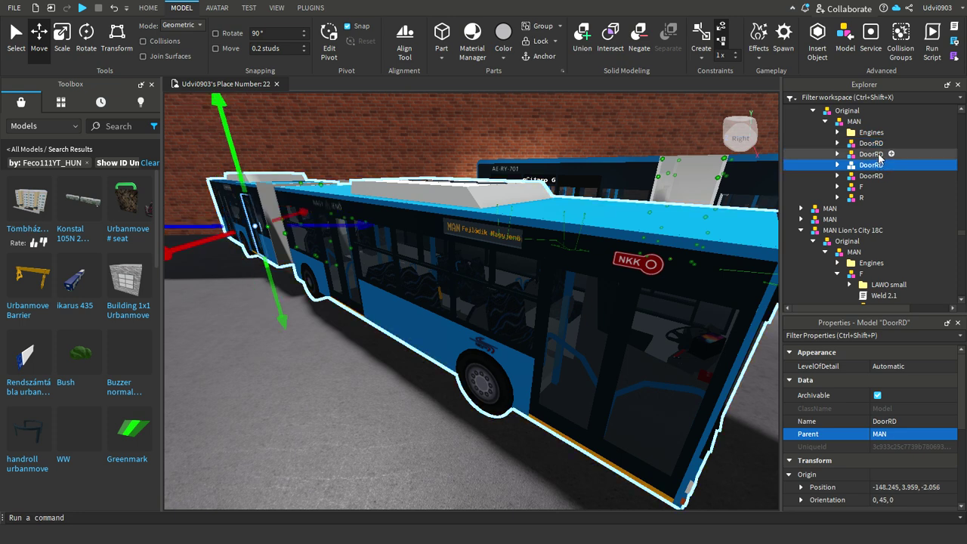
pyautogui.click(894, 434)
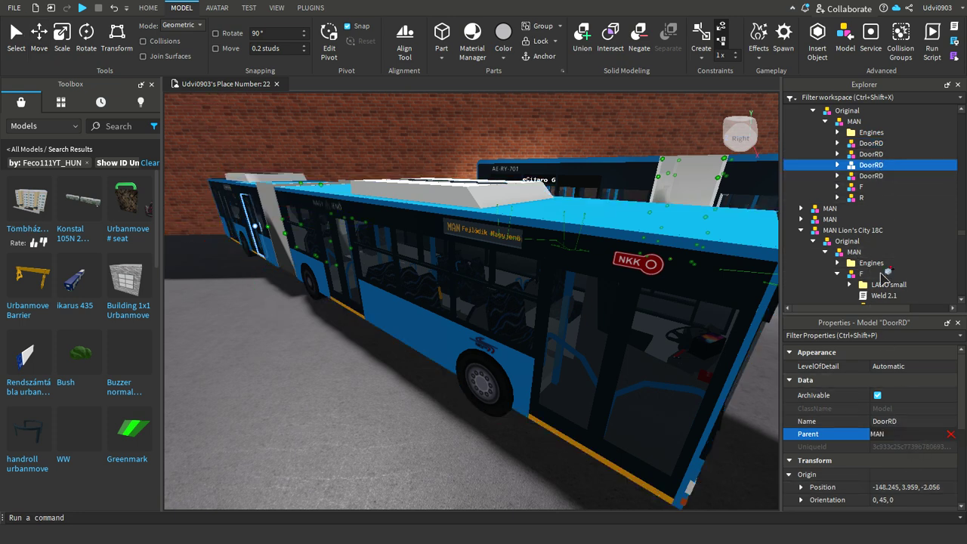
pyautogui.click(870, 198)
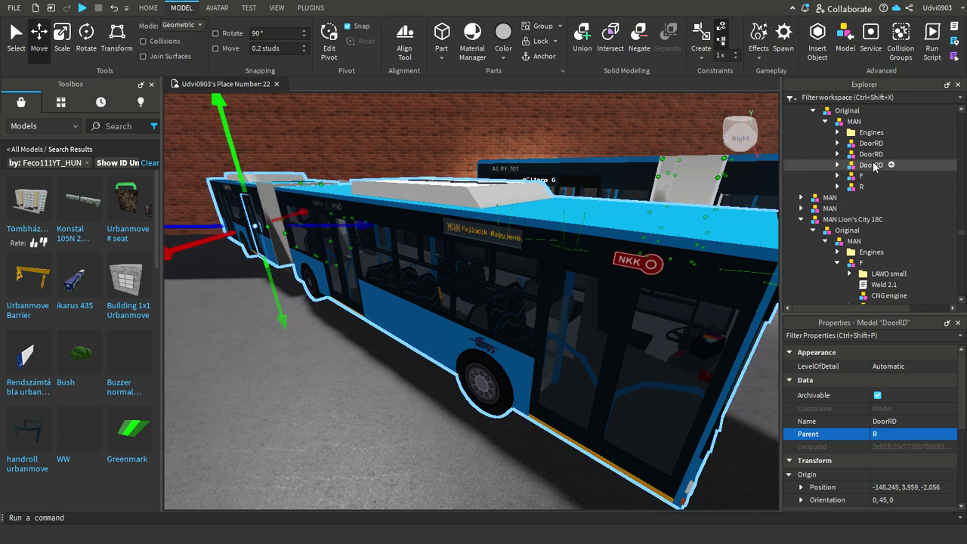
# Reparent the two DoorRD leaves on the A23 bus's front section from MAN to the F model
pyautogui.click(876, 165)
pyautogui.keyDown('ctrl'); pyautogui.click(877, 155); pyautogui.keyUp('ctrl')
pyautogui.click(881, 433)
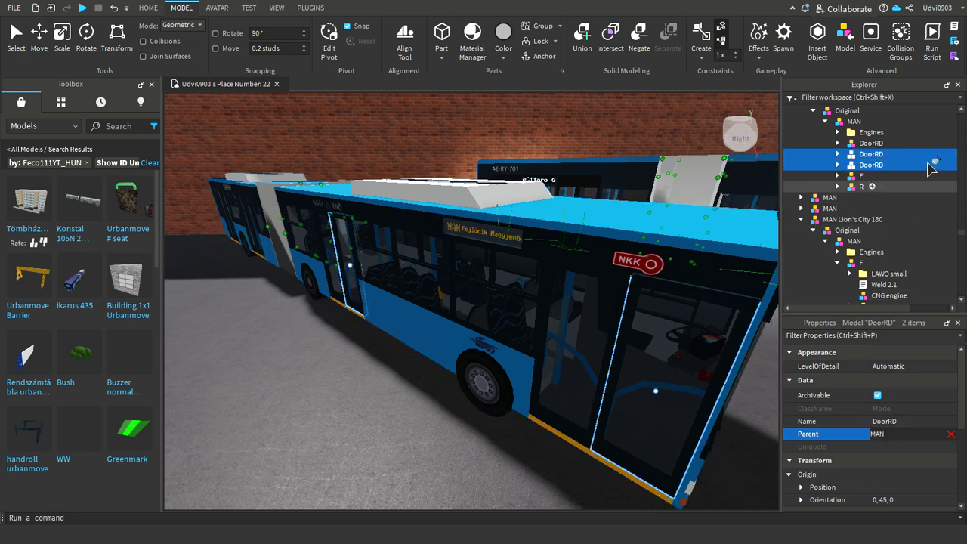
pyautogui.click(879, 197)
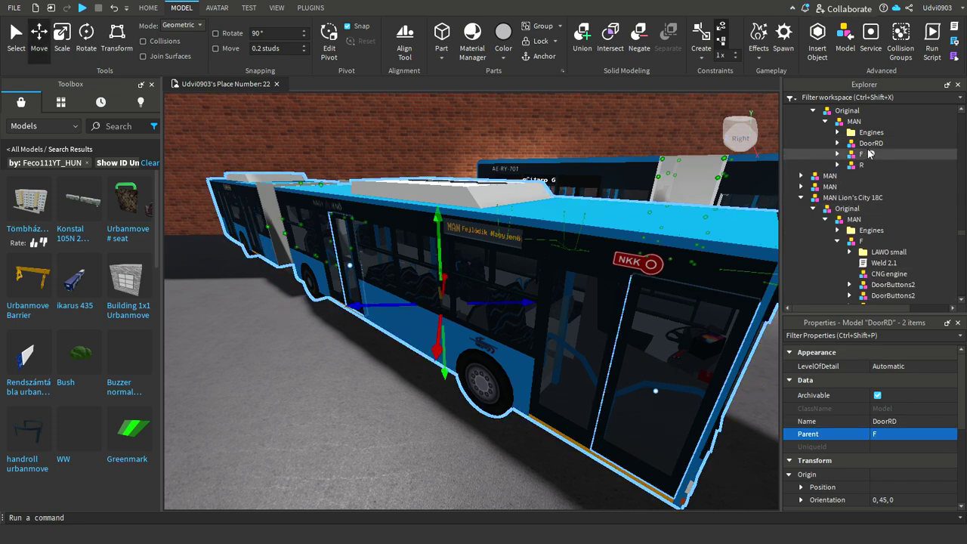
# Reparent the rearmost DoorRD leaf of the A23 bus from MAN to the R model
pyautogui.click(872, 143)
pyautogui.click(890, 433)
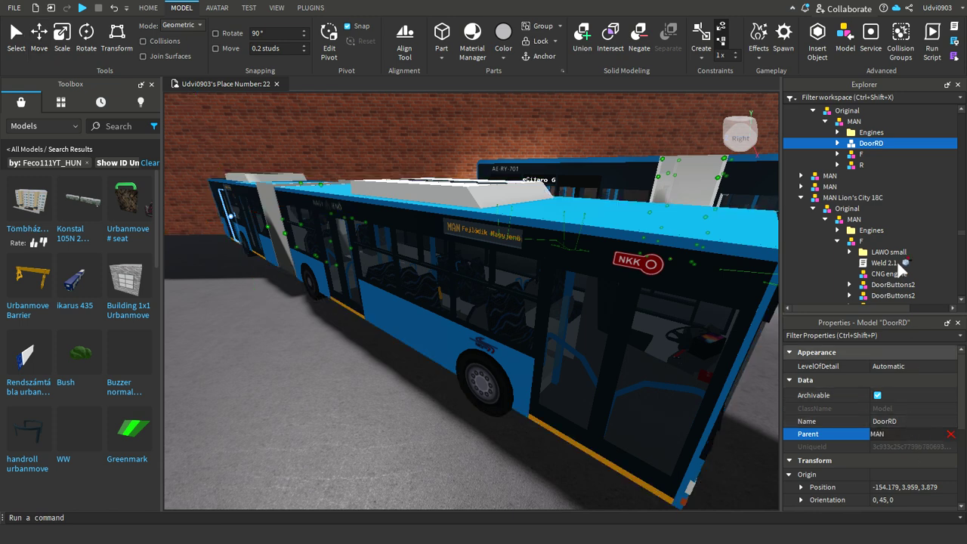
pyautogui.click(865, 165)
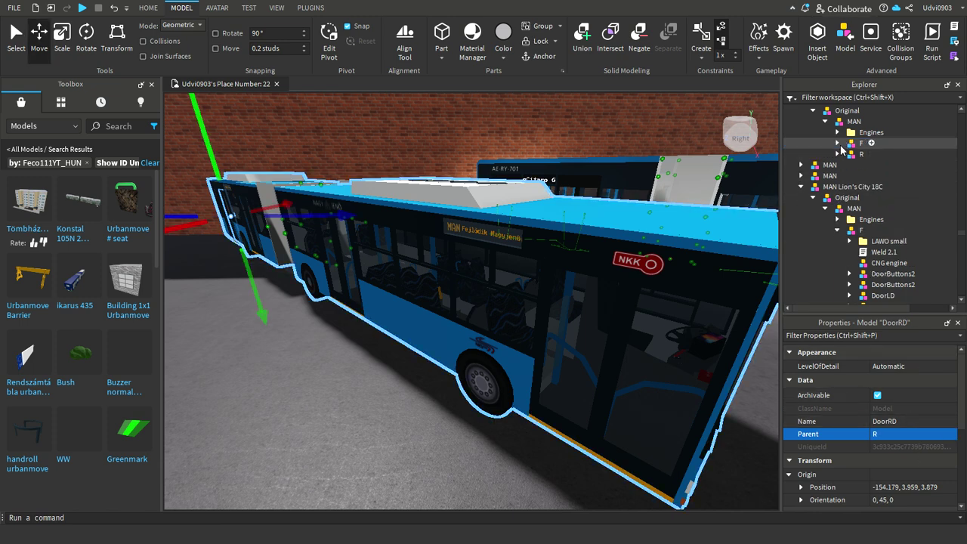
# Rotate the DoorLD leaf of the A23 bus's frontmost doorway 90° about the vertical axis to an orientation of -45°
pyautogui.click(838, 143)
pyautogui.click(841, 241)
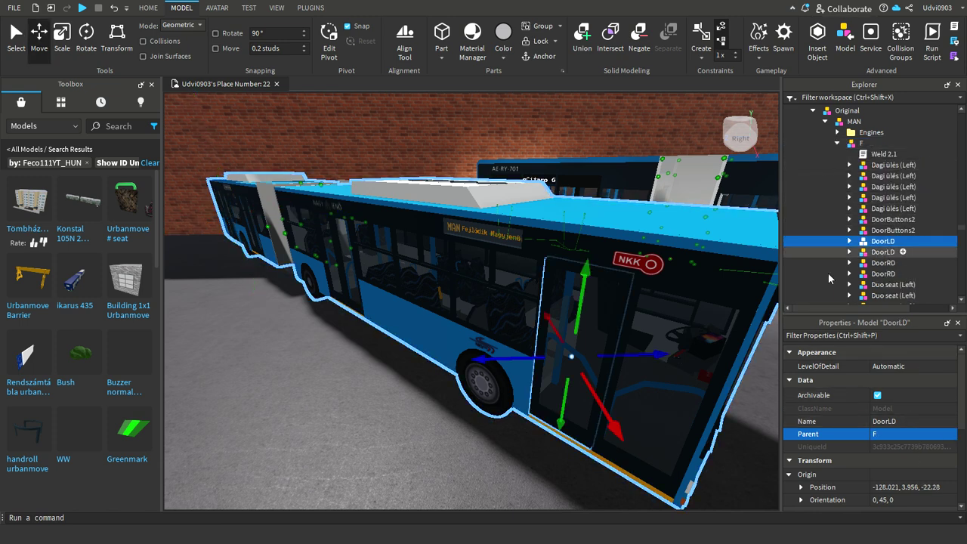
pyautogui.hotkey('ctrl', '5')
pyautogui.moveTo(499, 279); pyautogui.dragTo(500, 280, button='right')
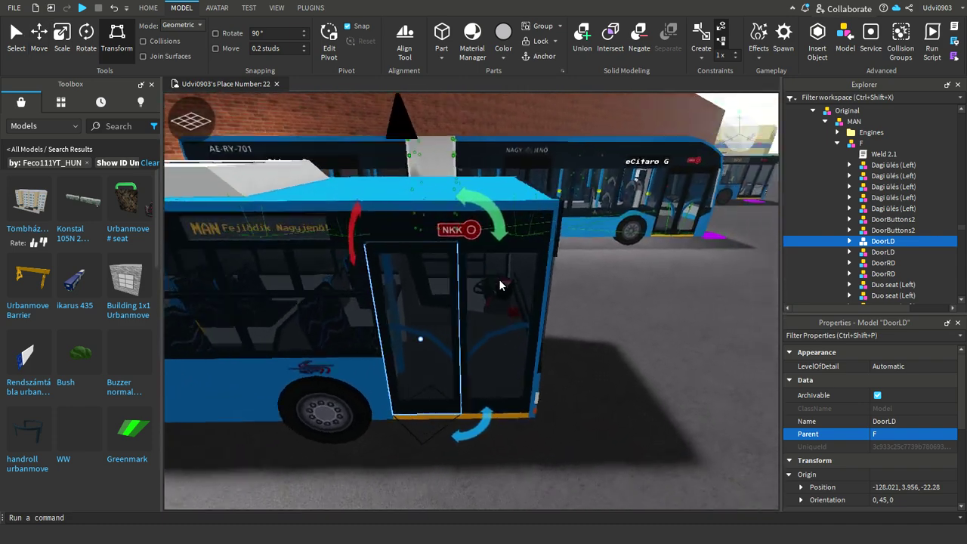
pyautogui.moveTo(417, 419); pyautogui.dragTo(449, 351)
# Move the A23 bus's rotated DoorLD leaf about 1.2 studs along X to the rear edge of the front doorway
pyautogui.click(38, 33)
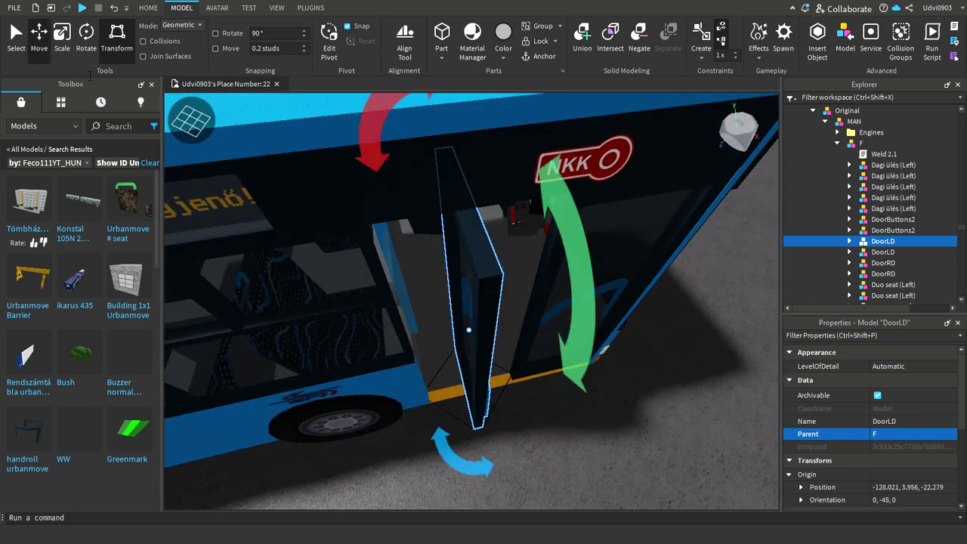
pyautogui.scroll(8, 401, 277)
pyautogui.moveTo(423, 384); pyautogui.dragTo(350, 389)
pyautogui.moveTo(498, 368); pyautogui.dragTo(495, 367, button='right')
pyautogui.press('s')
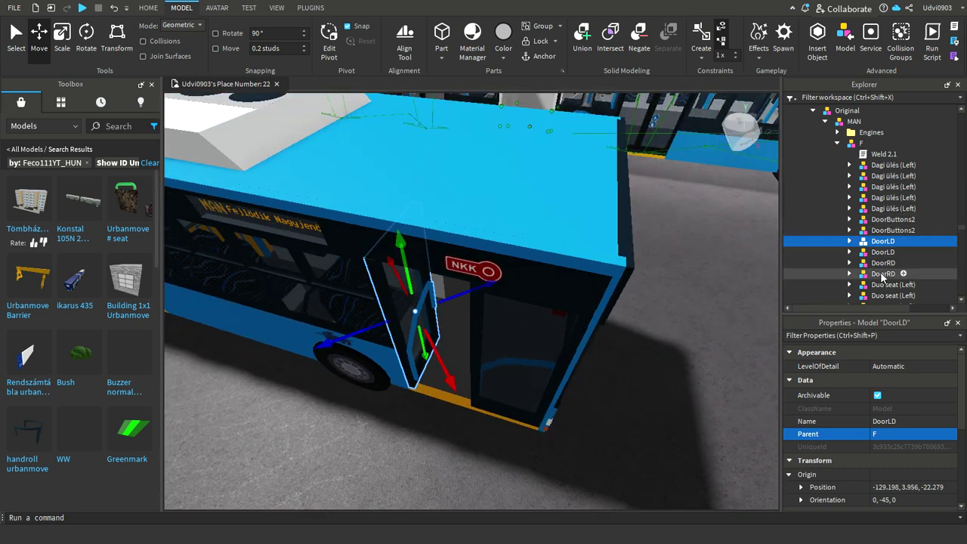
# Rotate the DoorRD leaf of the A23 bus's frontmost doorway 90° about the vertical axis to an orientation of 135°
pyautogui.click(885, 263)
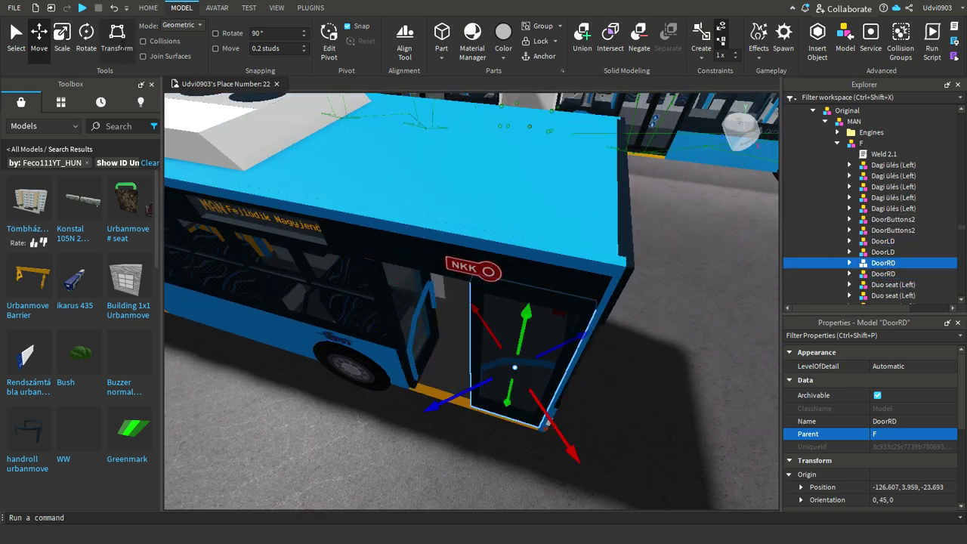
pyautogui.click(124, 47)
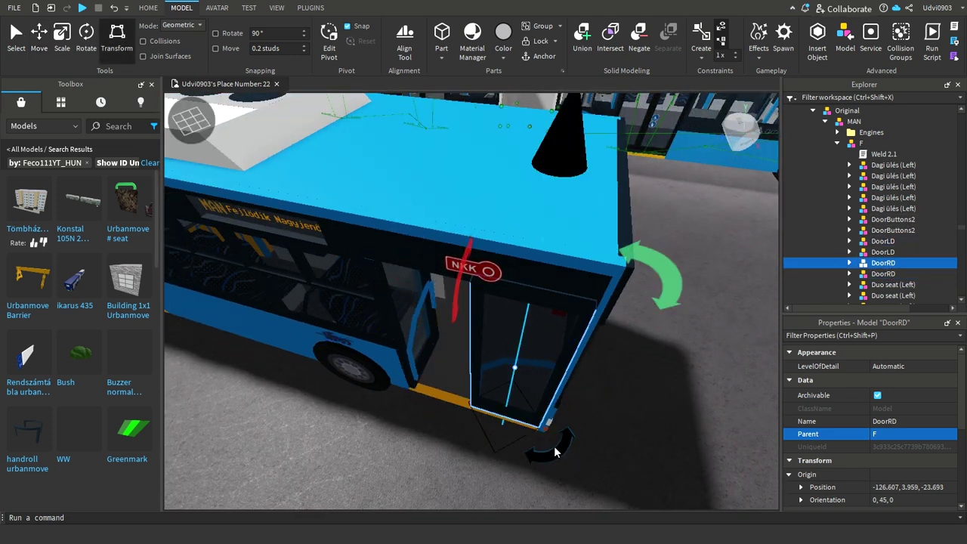
pyautogui.moveTo(556, 452); pyautogui.dragTo(526, 394)
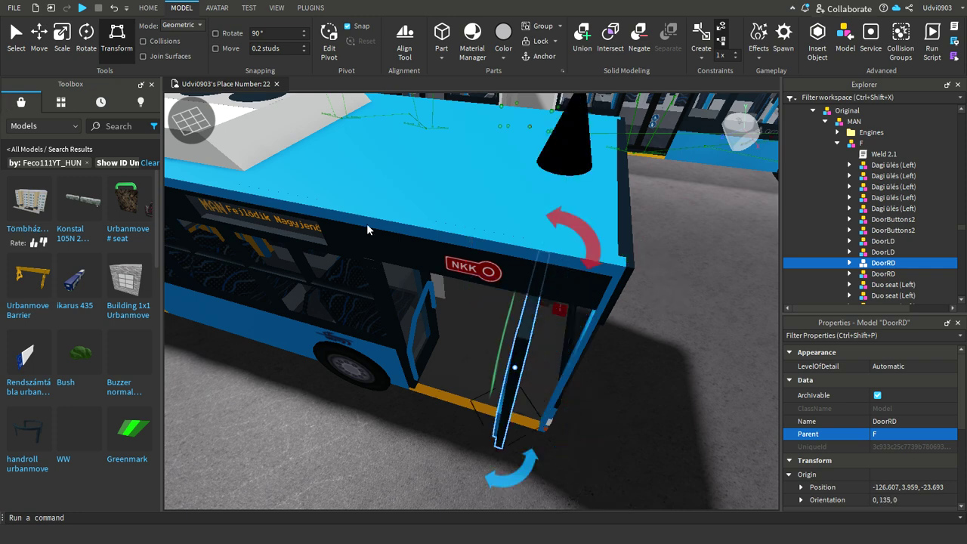
# Move the A23 bus's rotated DoorRD leaf about 1.2 studs along Z to the front edge of the doorway and deselect it
pyautogui.moveTo(624, 326); pyautogui.dragTo(624, 351, button='right')
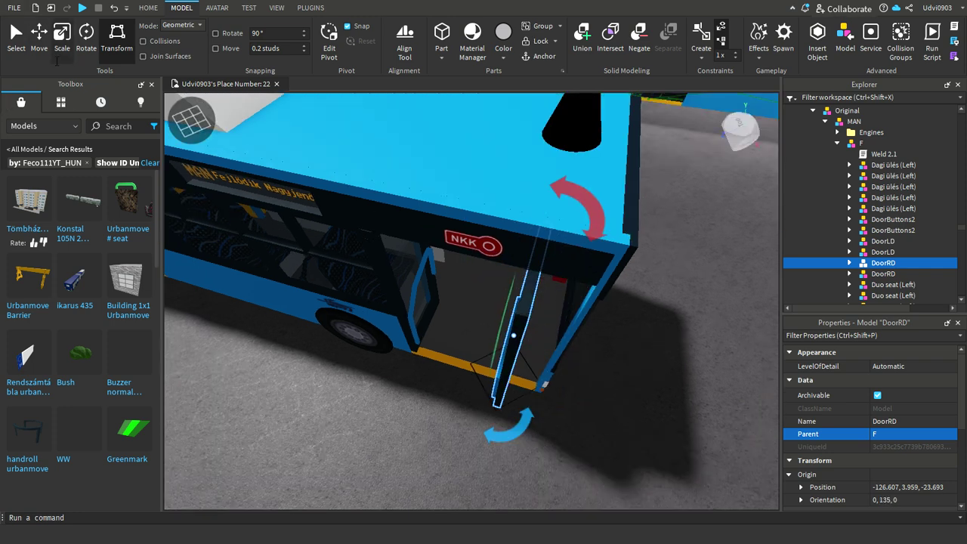
pyautogui.click(40, 38)
pyautogui.press('d')
pyautogui.moveTo(493, 324); pyautogui.dragTo(495, 324, button='right')
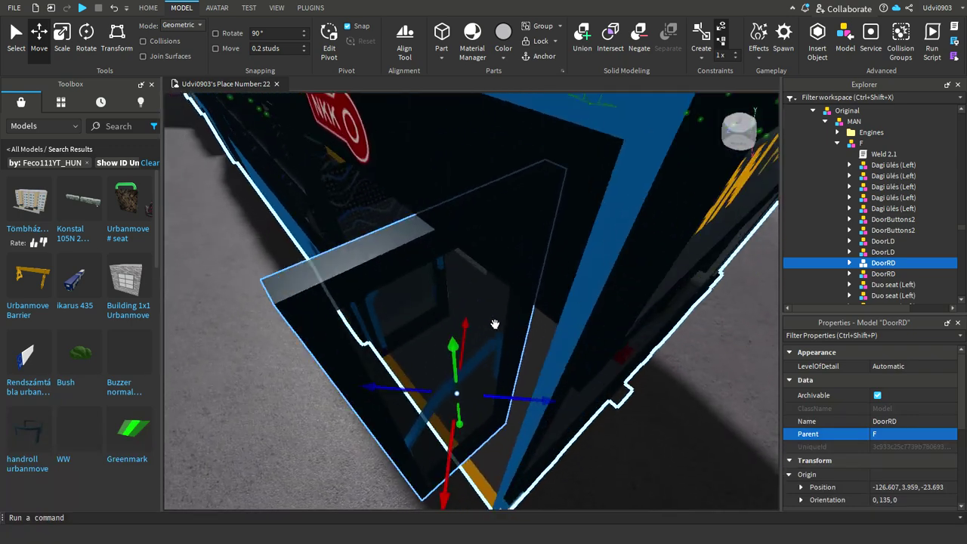
pyautogui.scroll(3, 495, 325)
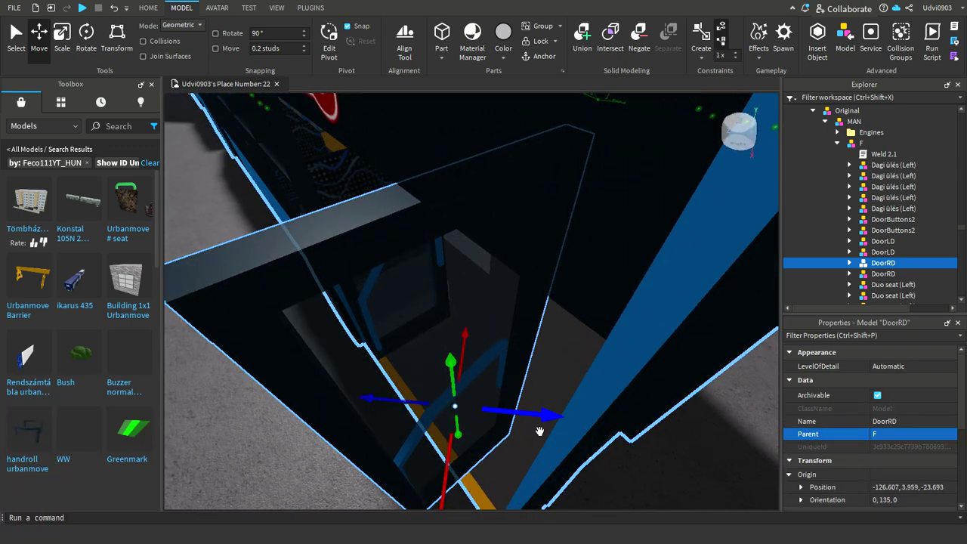
pyautogui.moveTo(540, 431); pyautogui.dragTo(648, 459)
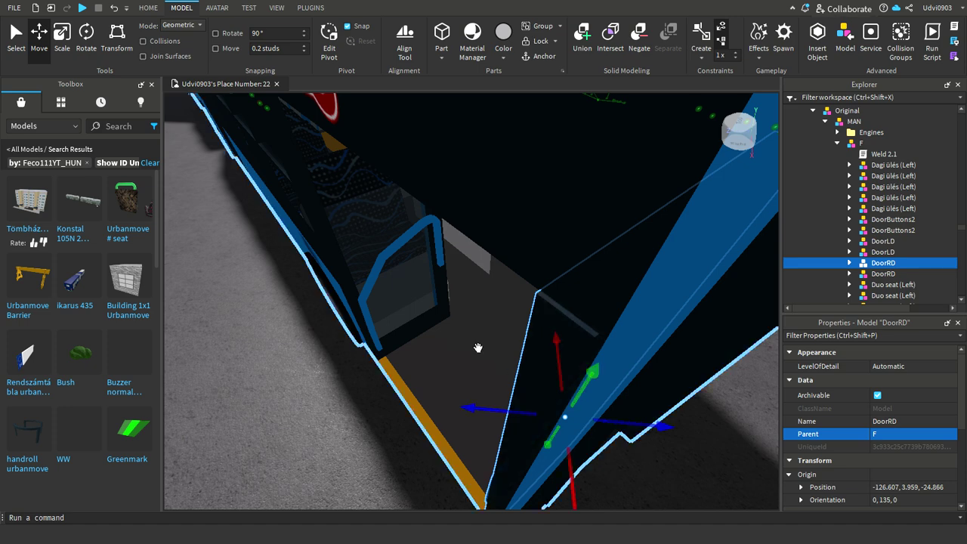
pyautogui.moveTo(628, 426); pyautogui.dragTo(623, 429)
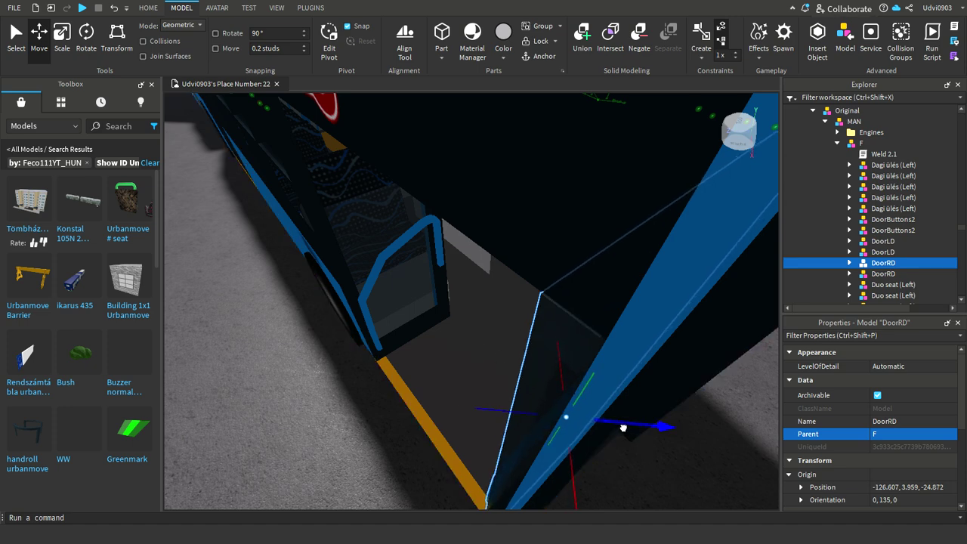
pyautogui.moveTo(438, 297)
pyautogui.mouseDown(button='right')
pyautogui.moveTo(459, 319)
pyautogui.moveTo(444, 311)
pyautogui.moveTo(444, 291)
pyautogui.mouseUp(button='right')
pyautogui.scroll(-5, 445, 292)
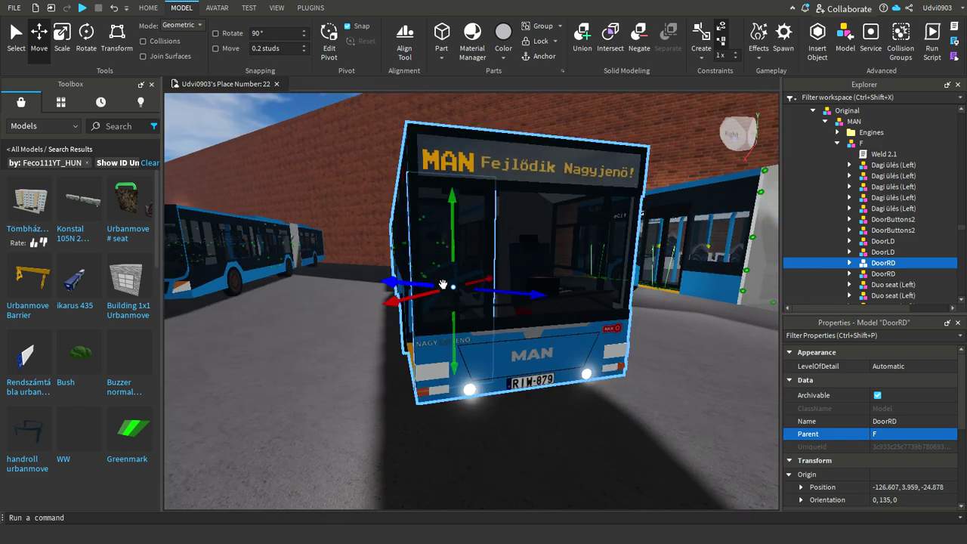
pyautogui.click(280, 115)
# Go to the Mercedes-Benz eCitaro G and expand its hierarchy through Original to the contents of the eCitaro G model
pyautogui.moveTo(368, 276); pyautogui.dragTo(371, 276, button='right')
pyautogui.press('w')
pyautogui.moveTo(310, 273); pyautogui.dragTo(380, 454, button='right')
pyautogui.click(487, 340)
pyautogui.moveTo(488, 341); pyautogui.dragTo(446, 379, button='right')
pyautogui.press('w')
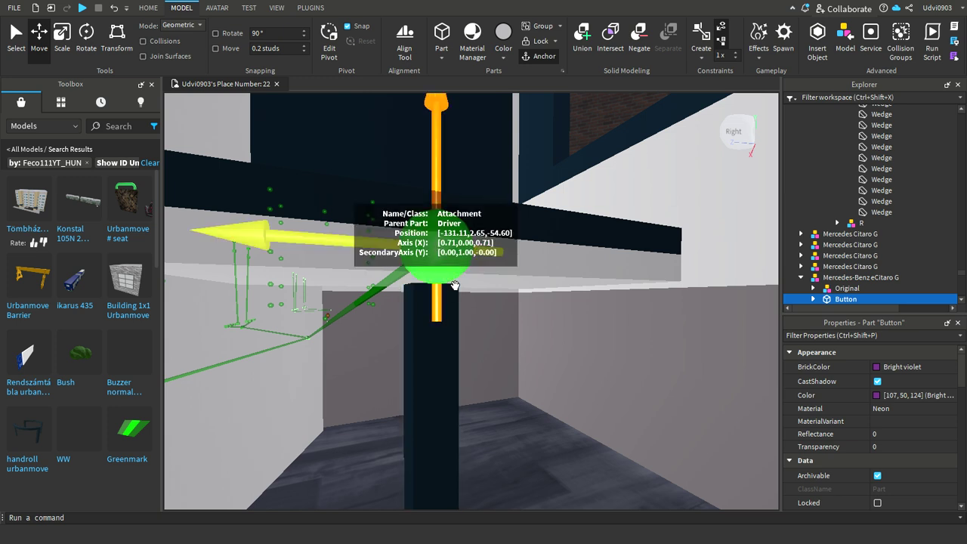
pyautogui.scroll(-3, 810, 191)
pyautogui.scroll(1, 809, 191)
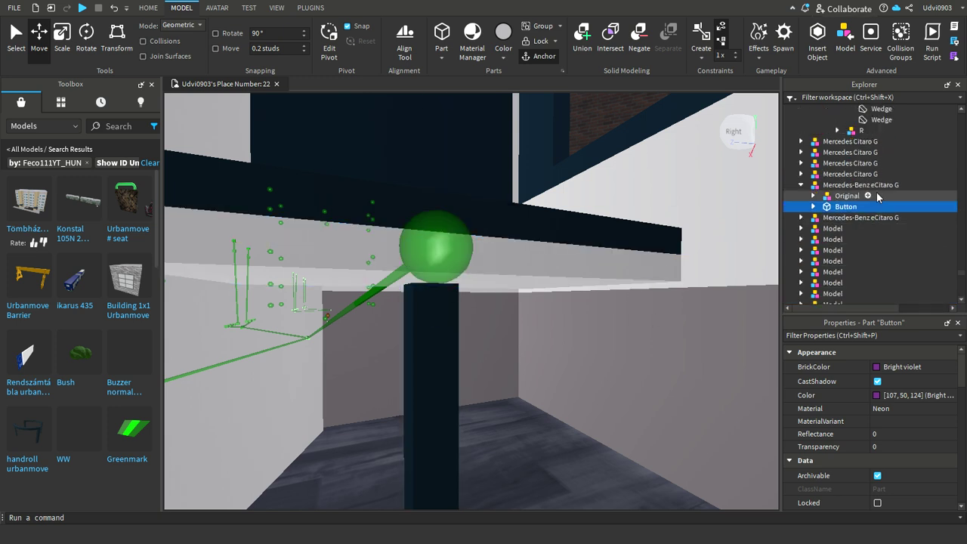
pyautogui.click(814, 195)
pyautogui.click(826, 206)
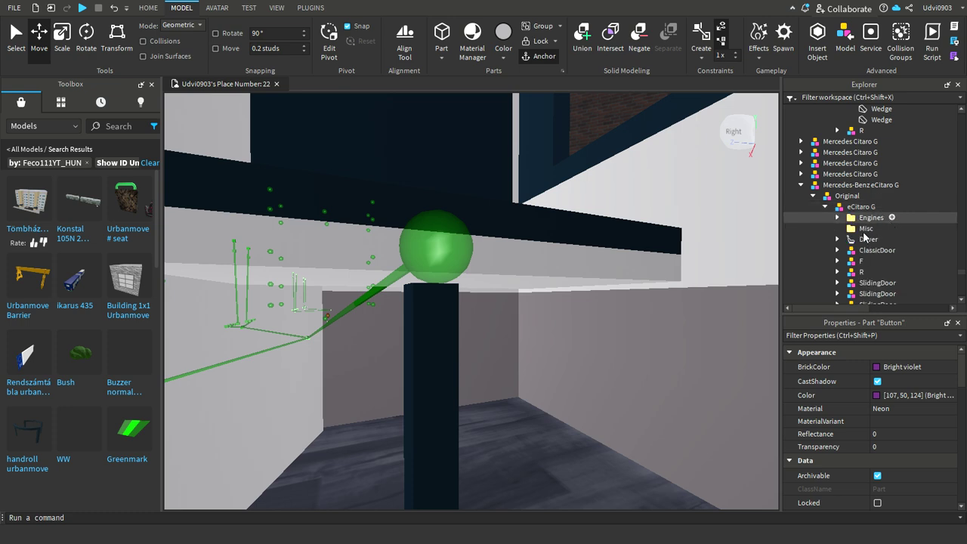
# Delete the eCitaro G's Driver vehicle seat together with its purple Button part
pyautogui.click(864, 239)
pyautogui.scroll(-10, 637, 268)
pyautogui.moveTo(640, 260); pyautogui.dragTo(637, 268, button='right')
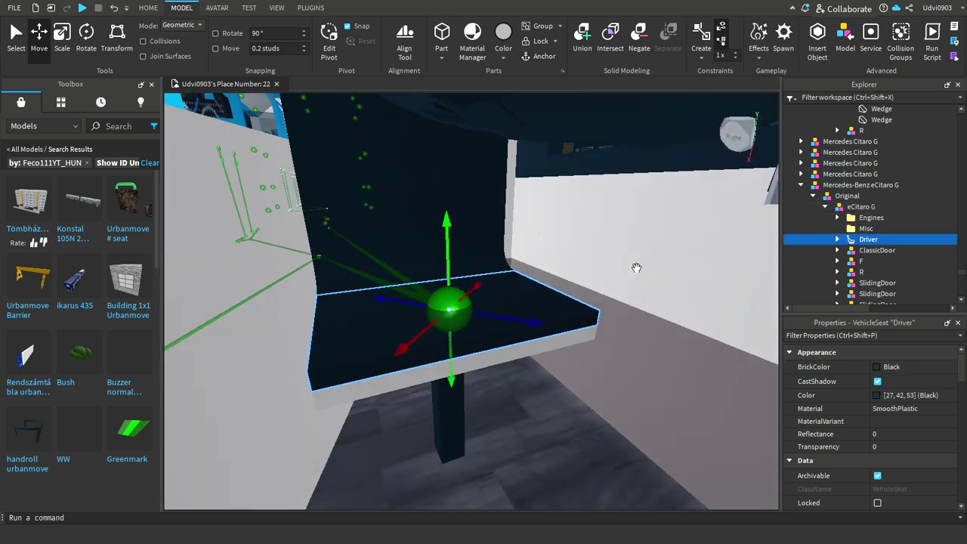
pyautogui.keyDown('ctrl'); pyautogui.click(540, 502); pyautogui.keyUp('ctrl')
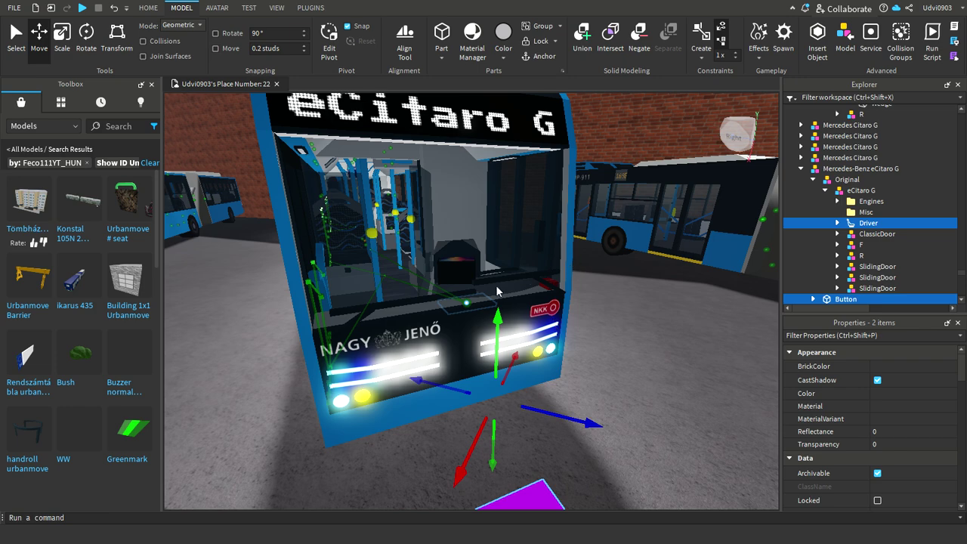
pyautogui.press('Delete')
# Set the Parent of the eCitaro G's front ClassicDoor model to F
pyautogui.scroll(10, 506, 295)
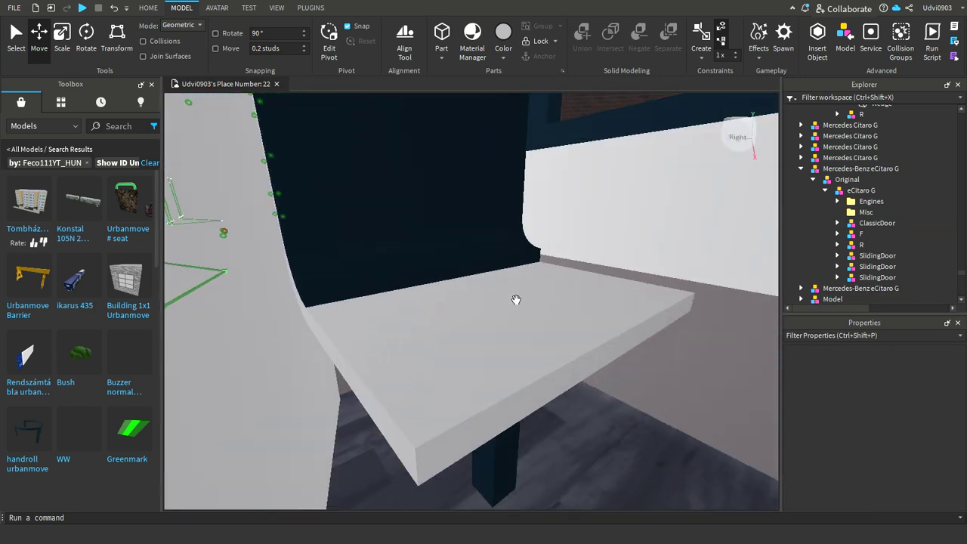
pyautogui.scroll(-12, 516, 300)
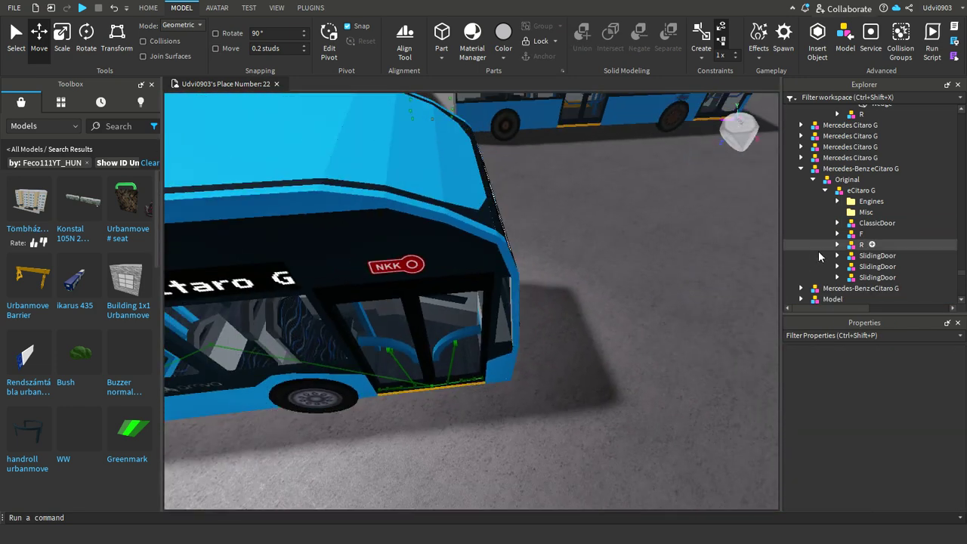
pyautogui.scroll(-2, 579, 341)
pyautogui.moveTo(579, 340); pyautogui.dragTo(678, 317, button='right')
pyautogui.scroll(-5, 678, 318)
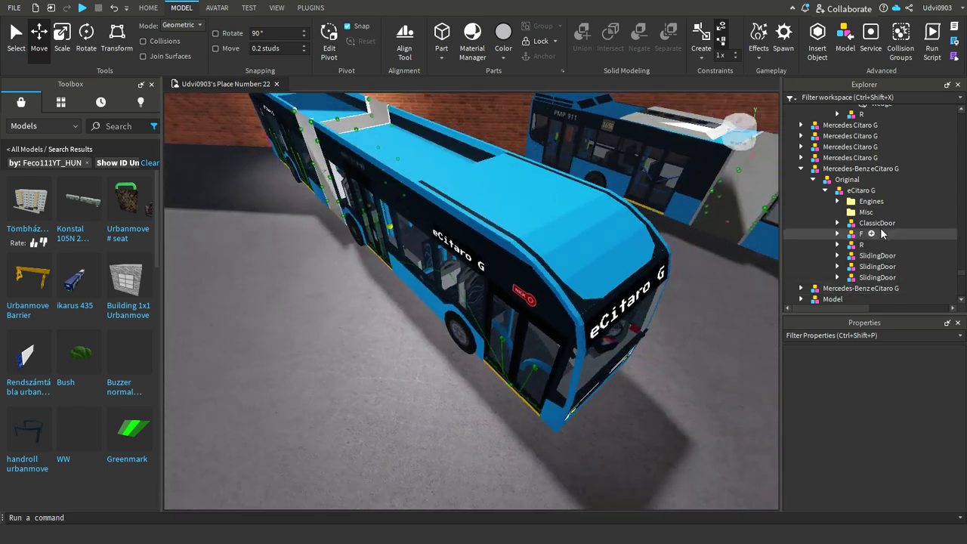
pyautogui.click(885, 226)
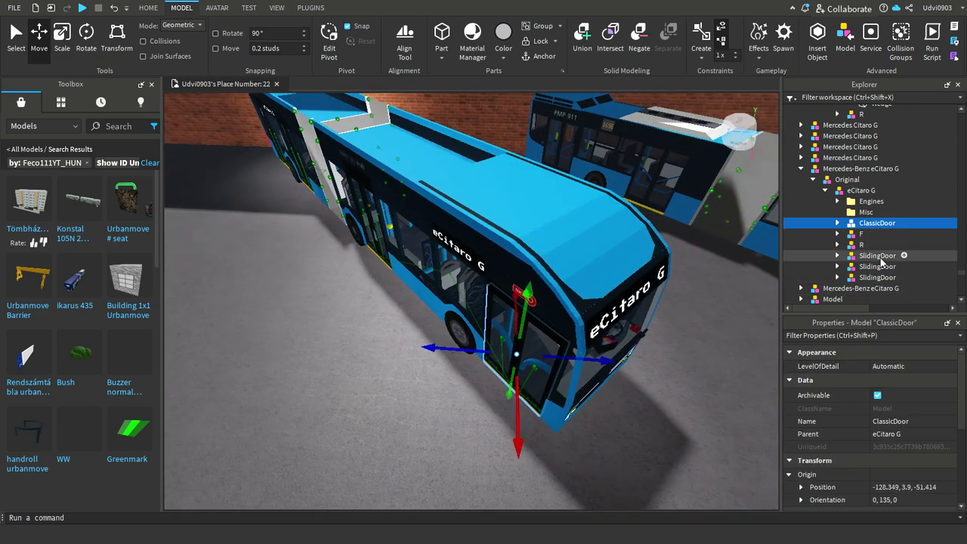
pyautogui.click(900, 436)
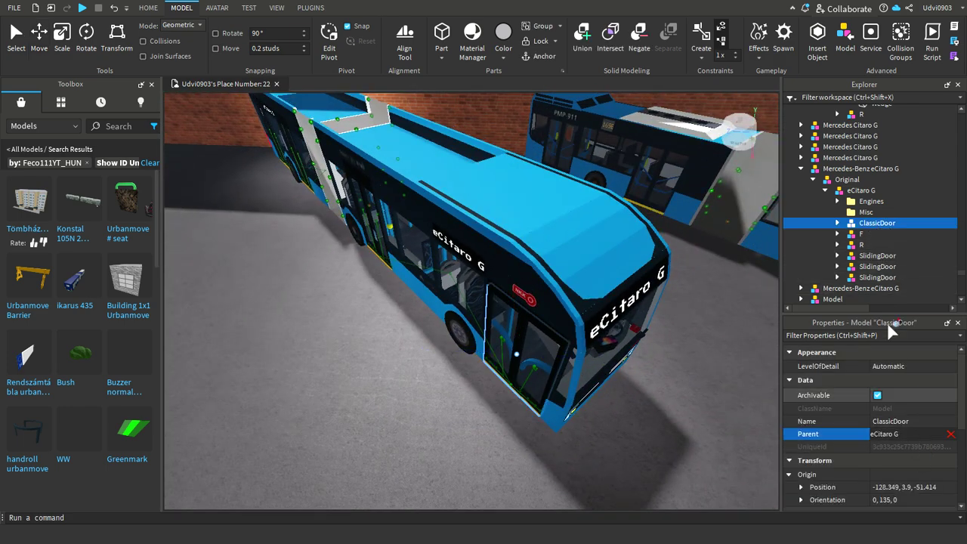
# Set the Parent of the eCitaro G's SlidingDoor just ahead of the articulation joint to F
pyautogui.click(877, 245)
pyautogui.keyDown('ctrl'); pyautogui.click(878, 256); pyautogui.keyUp('ctrl')
pyautogui.keyDown('ctrl'); pyautogui.click(884, 266); pyautogui.keyUp('ctrl')
pyautogui.moveTo(613, 328); pyautogui.dragTo(933, 269, button='right')
pyautogui.press('a')
pyautogui.click(876, 268)
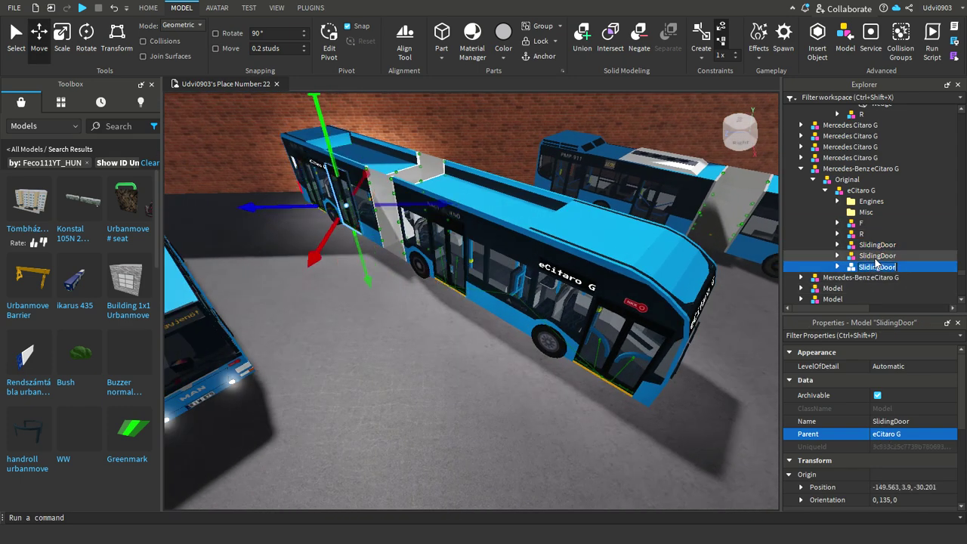
pyautogui.click(876, 258)
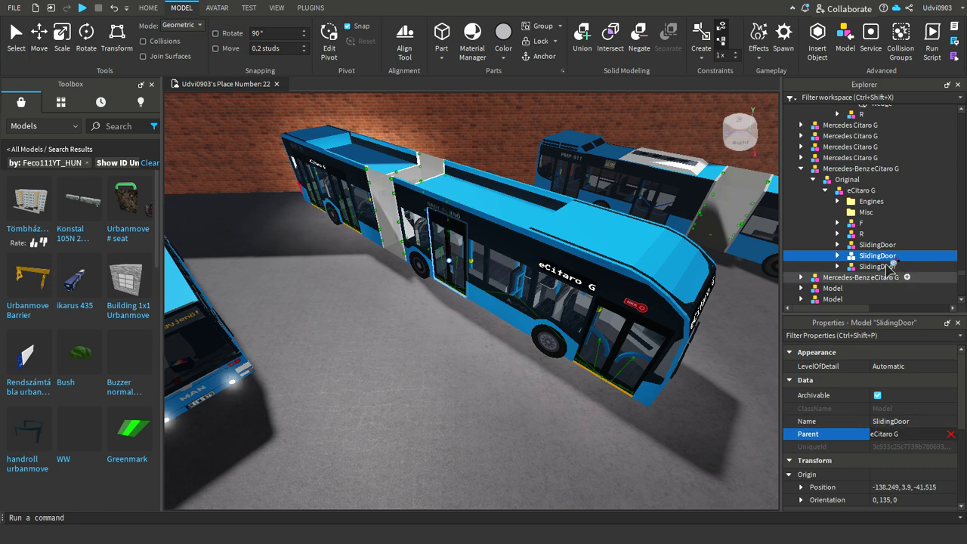
pyautogui.click(863, 223)
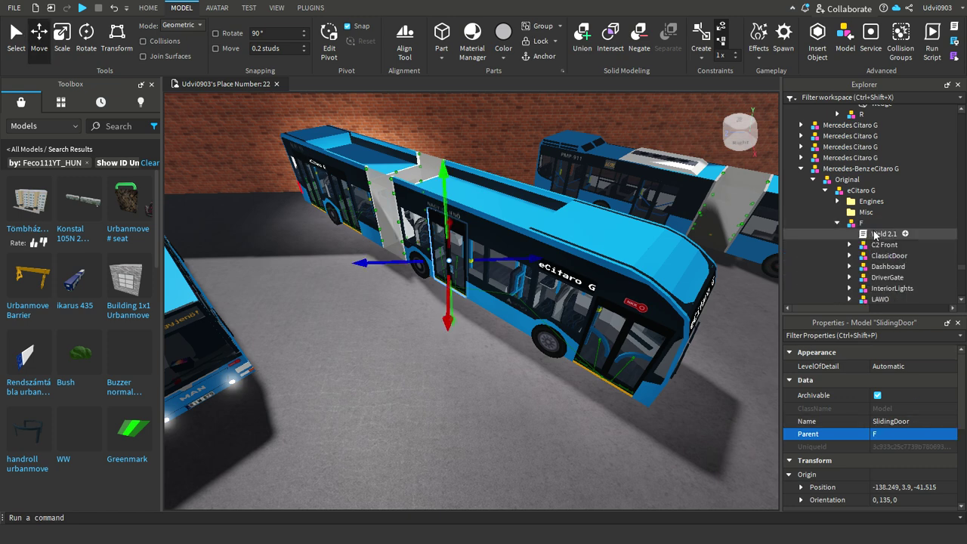
pyautogui.click(841, 225)
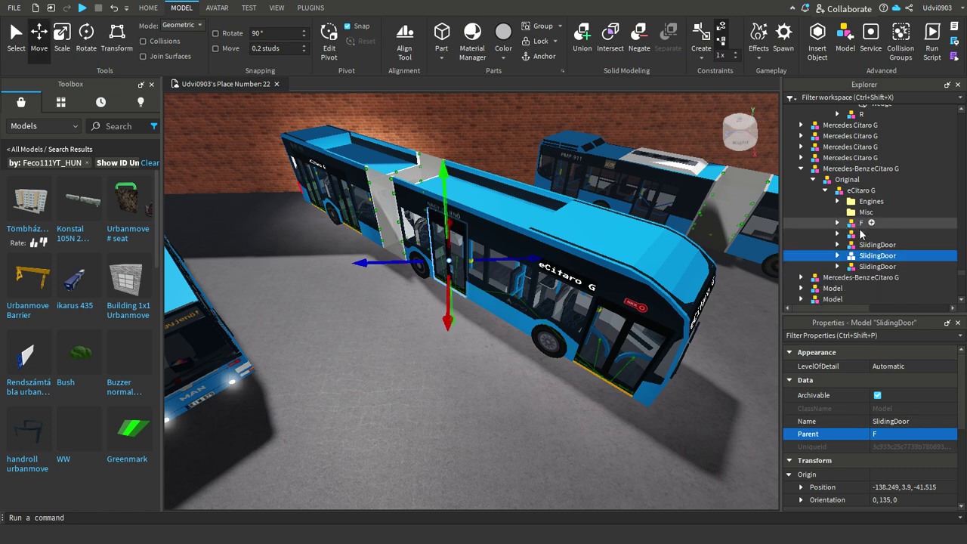
# Move the eCitaro G's two trailer-section SlidingDoor models into R, and assign the one ahead of the joint to F
pyautogui.click(877, 245)
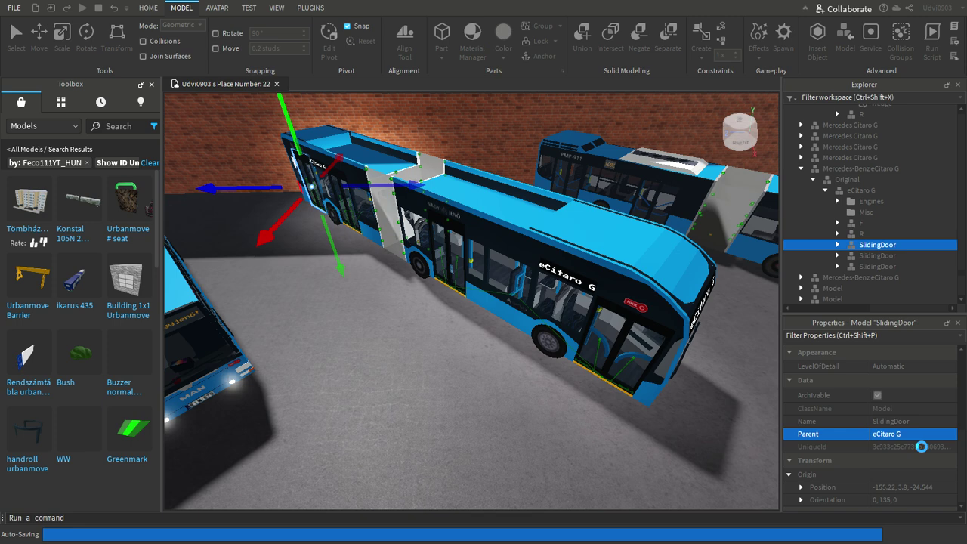
pyautogui.moveTo(877, 245)
pyautogui.mouseDown()
pyautogui.moveTo(859, 235)
pyautogui.moveTo(871, 257)
pyautogui.mouseUp()
pyautogui.click(893, 436)
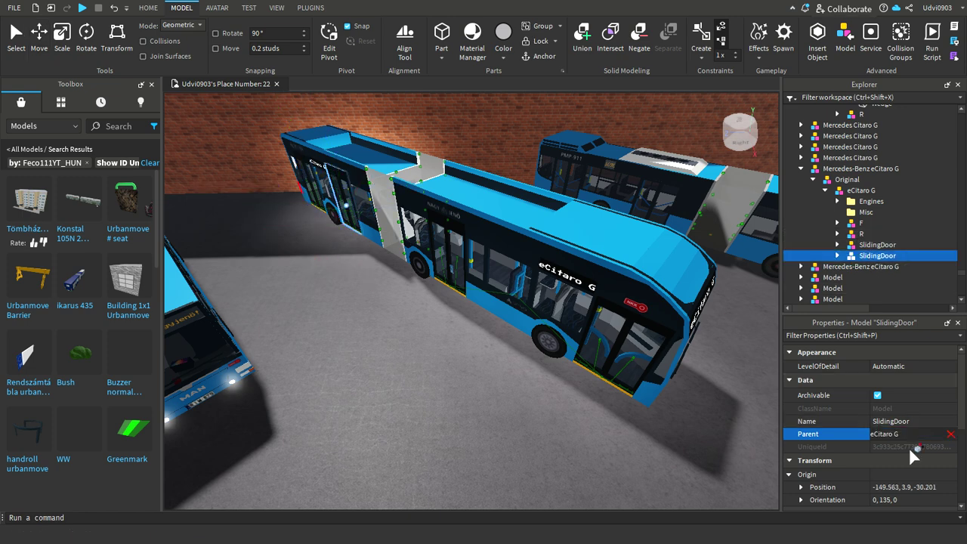
pyautogui.click(862, 223)
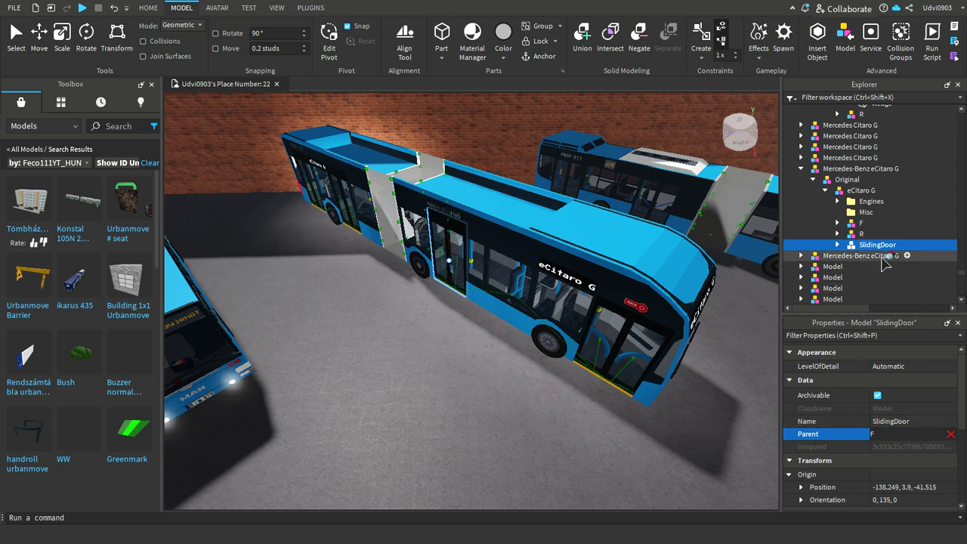
pyautogui.click(865, 213)
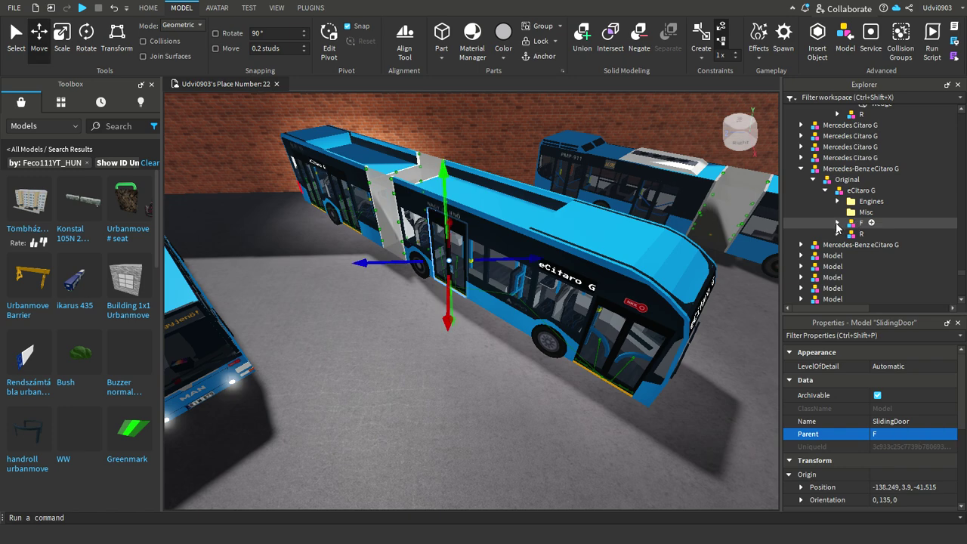
# Open the ClassicDoor inside the eCitaro G's F section and examine which door leaf each of its four Model parts belongs to
pyautogui.scroll(-3, 891, 292)
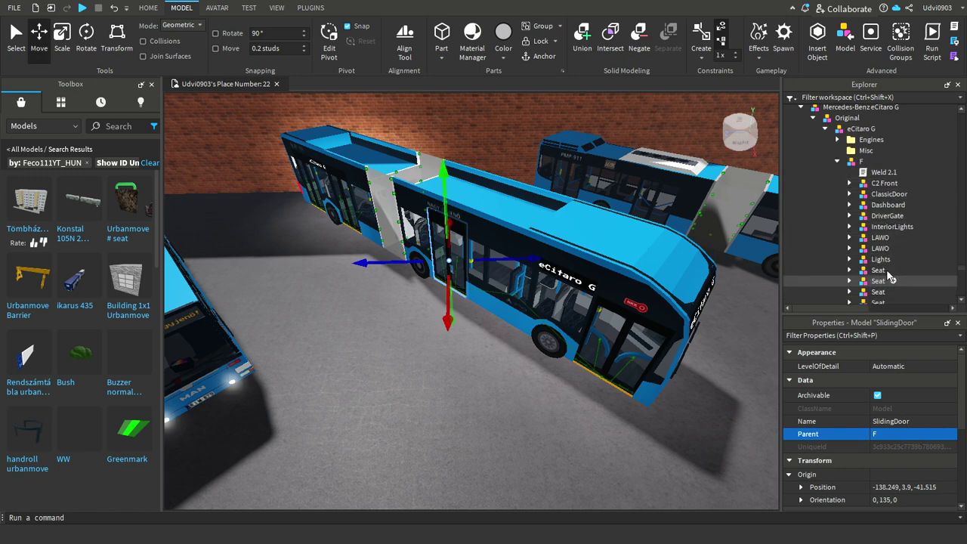
pyautogui.click(878, 195)
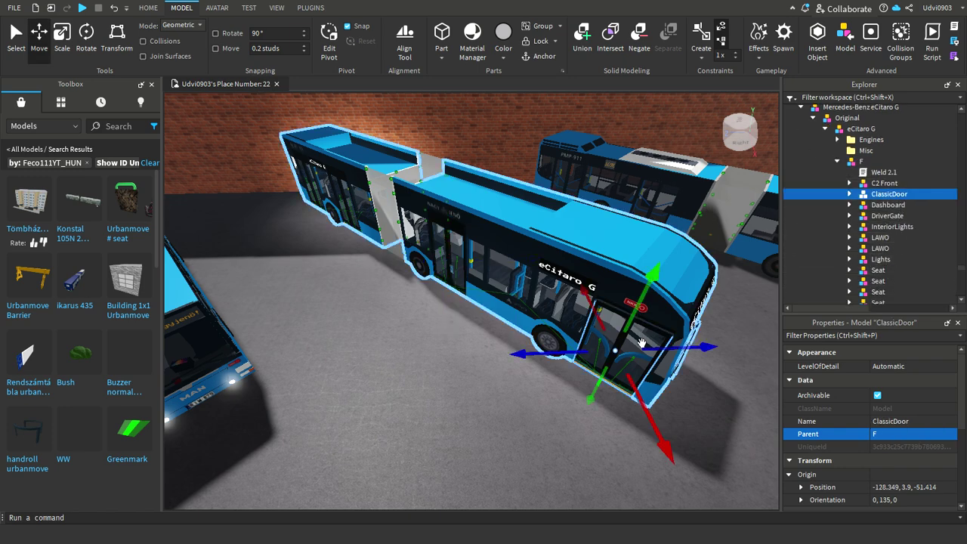
pyautogui.press('f')
pyautogui.click(850, 194)
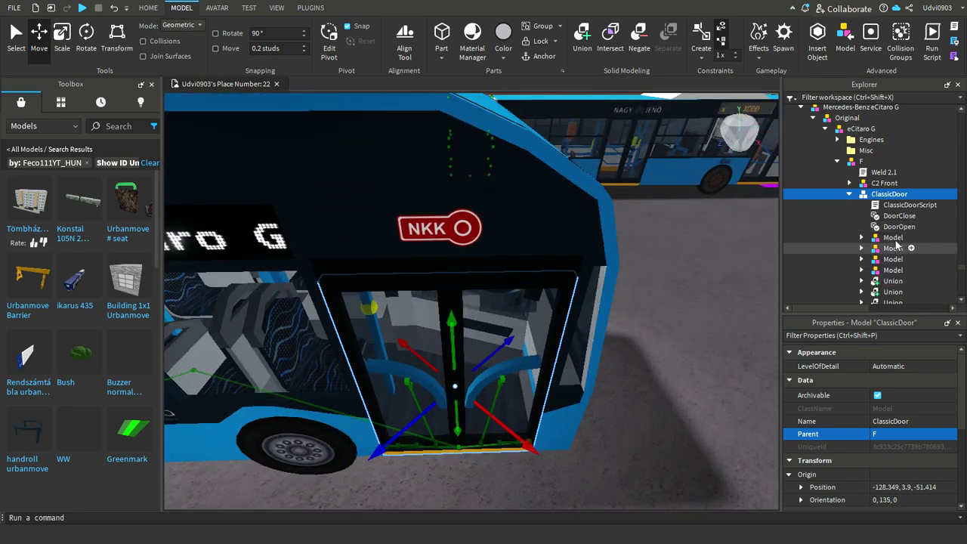
pyautogui.click(893, 237)
pyautogui.scroll(3, 620, 307)
pyautogui.moveTo(637, 299)
pyautogui.mouseDown(button='right')
pyautogui.moveTo(620, 307)
pyautogui.moveTo(647, 300)
pyautogui.moveTo(648, 309)
pyautogui.mouseUp(button='right')
pyautogui.click(895, 250)
pyautogui.click(893, 248)
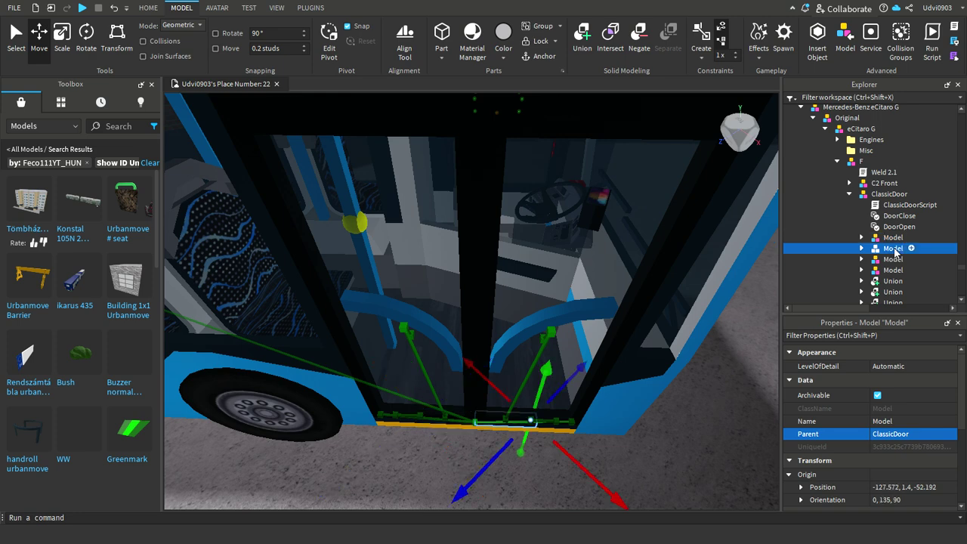
pyautogui.click(891, 259)
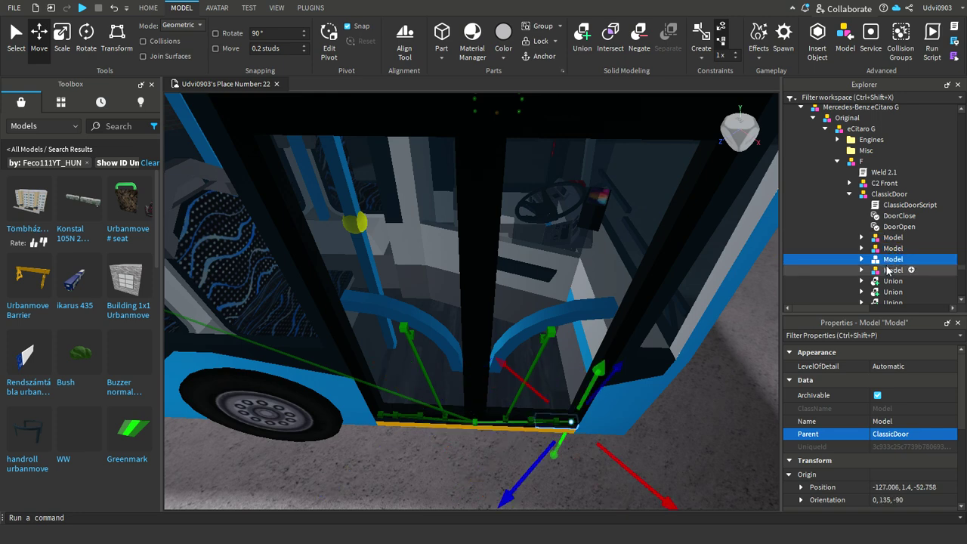
pyautogui.click(890, 271)
pyautogui.scroll(-3, 898, 230)
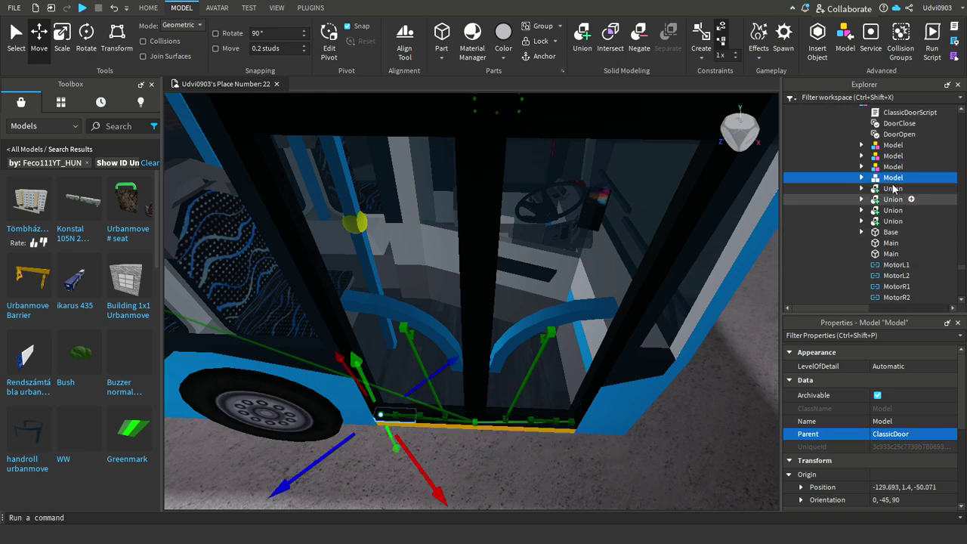
# Check which Union, Main and Model parts of the ClassicDoor make up the leaf nearest the front wheel
pyautogui.click(894, 189)
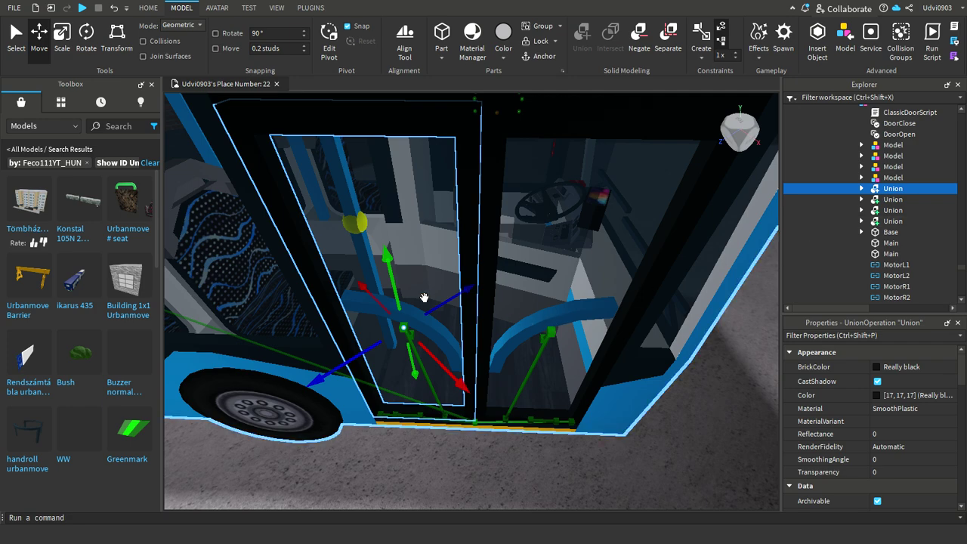
pyautogui.keyDown('ctrl'); pyautogui.click(457, 318); pyautogui.keyUp('ctrl')
pyautogui.press('f')
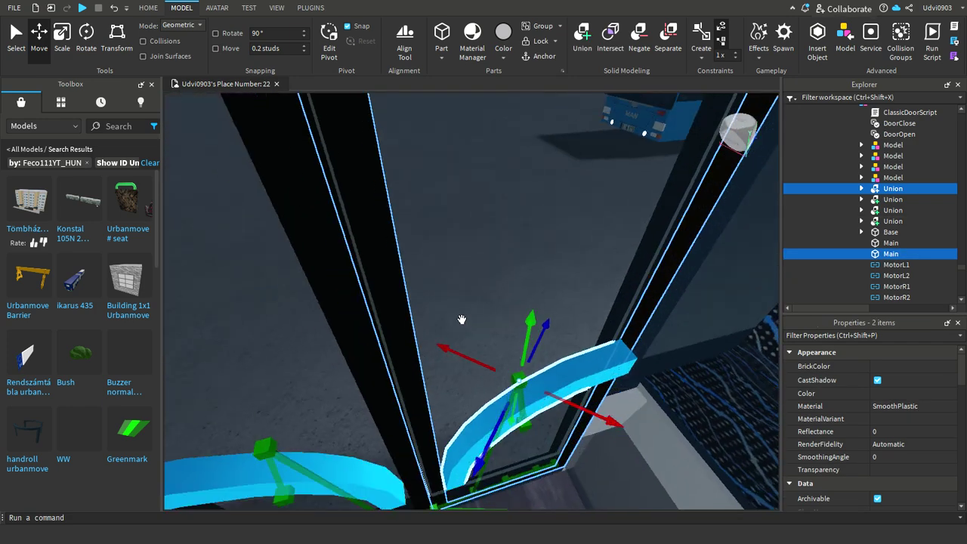
pyautogui.click(897, 179)
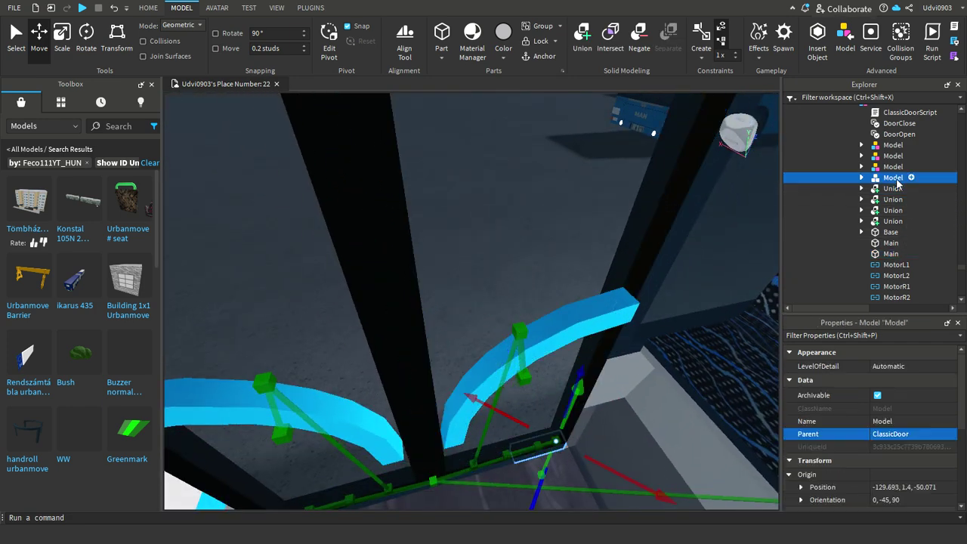
pyautogui.click(895, 167)
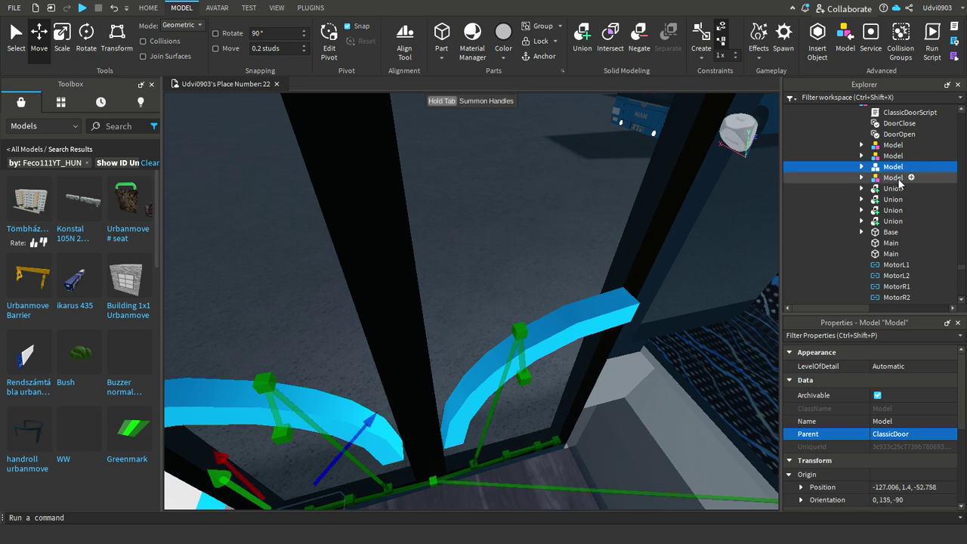
pyautogui.click(895, 177)
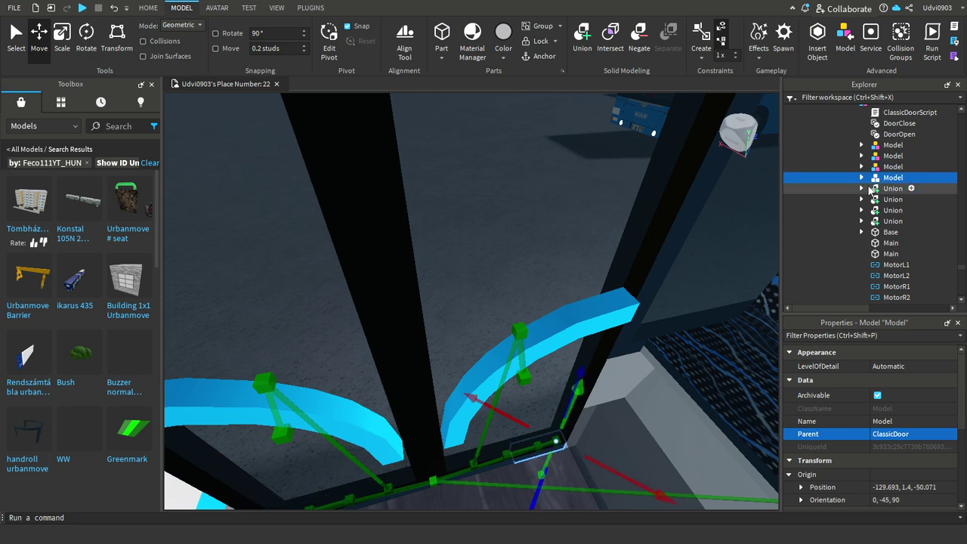
pyautogui.click(888, 157)
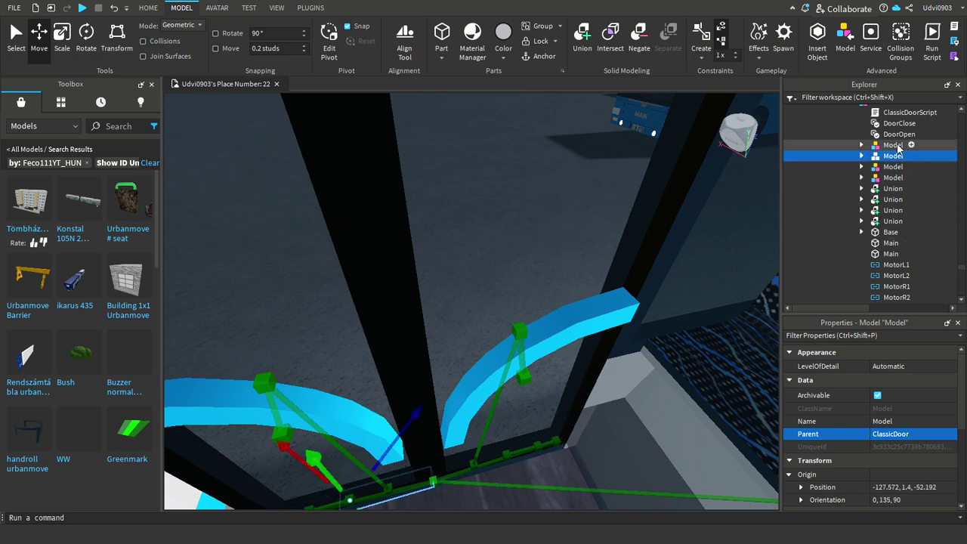
# Select the wheel-side ClassicDoor leaf's Model, two Unions and Main part and rotate them together about the vertical axis with Transform
pyautogui.click(889, 145)
pyautogui.keyDown('ctrl'); pyautogui.click(490, 396); pyautogui.keyUp('ctrl')
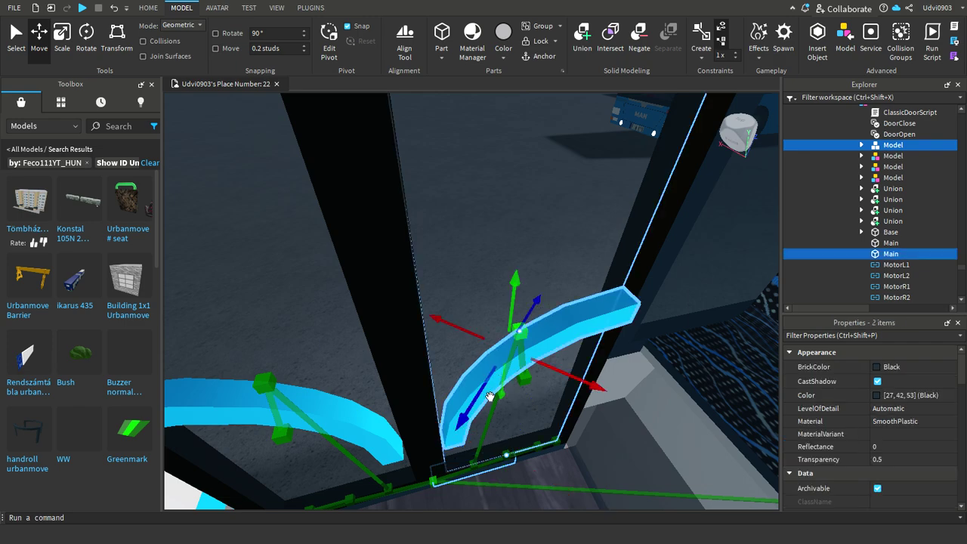
pyautogui.keyDown('ctrl'); pyautogui.click(434, 398); pyautogui.keyUp('ctrl')
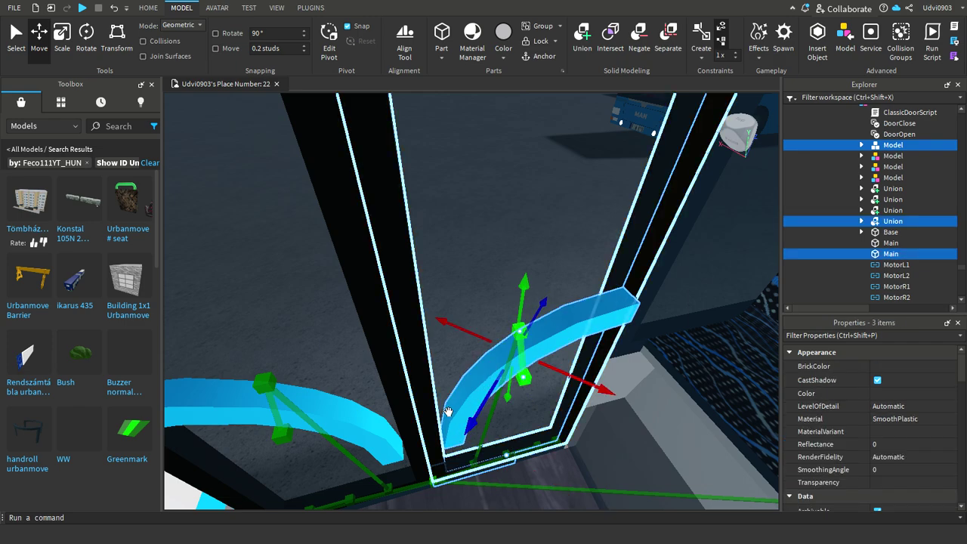
pyautogui.moveTo(490, 421); pyautogui.dragTo(497, 425, button='right')
pyautogui.scroll(-5, 497, 424)
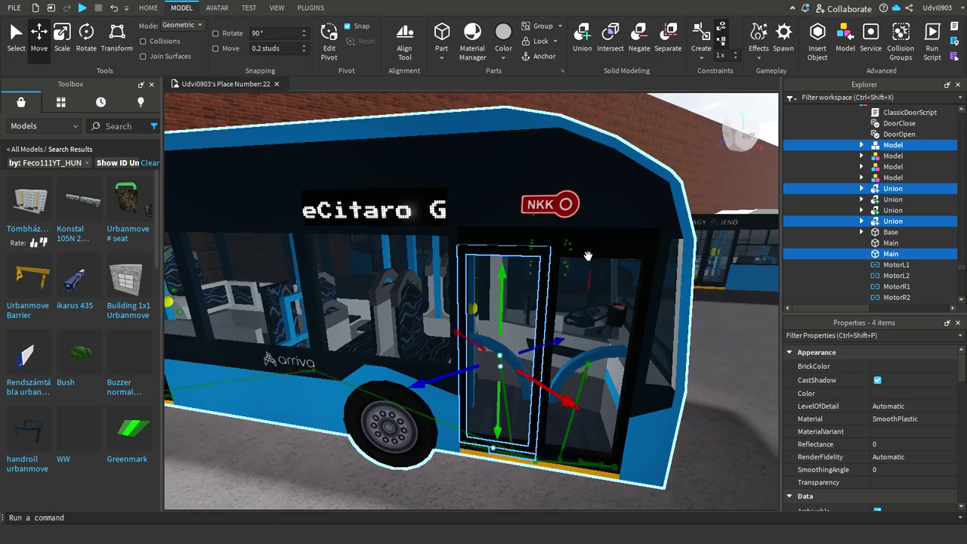
pyautogui.click(119, 50)
pyautogui.moveTo(386, 281); pyautogui.dragTo(457, 324, button='right')
pyautogui.moveTo(483, 308); pyautogui.dragTo(436, 323)
# Rotate the eCitaro G's wheel-side front door leaf further about the vertical axis until it stands roughly perpendicular to the bus side
pyautogui.click(44, 53)
pyautogui.moveTo(365, 274); pyautogui.dragTo(430, 310, button='right')
pyautogui.hotkey('ctrl', '5')
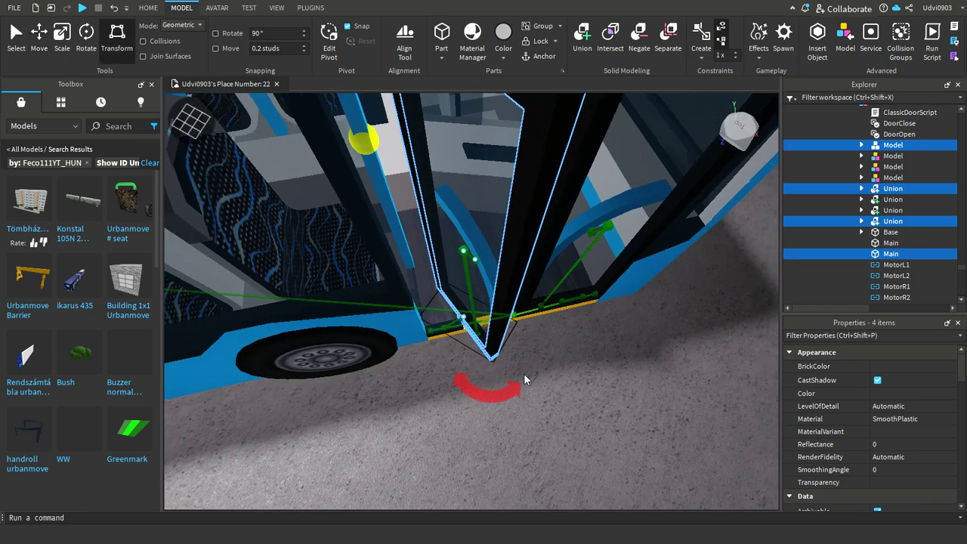
pyautogui.moveTo(465, 386); pyautogui.dragTo(442, 370)
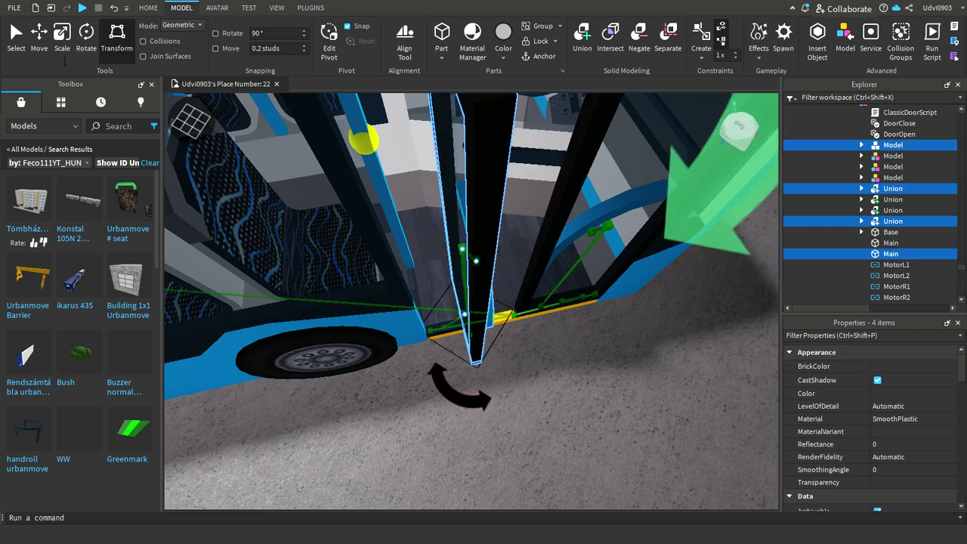
# Move the rotated wheel-side leaf of the eCitaro G's front door against the wheel-side edge of the doorway
pyautogui.click(39, 42)
pyautogui.moveTo(483, 337); pyautogui.dragTo(481, 417, button='right')
pyautogui.moveTo(486, 446); pyautogui.dragTo(376, 406)
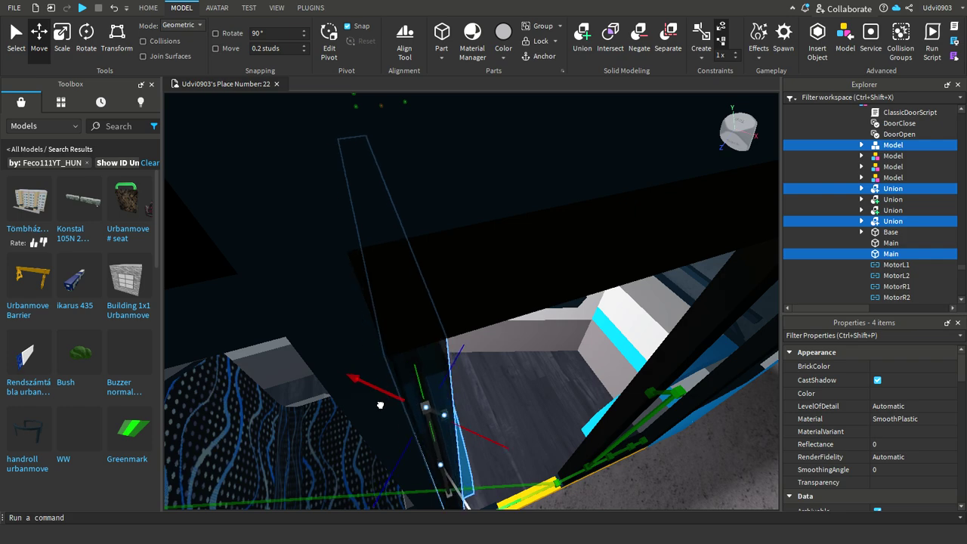
pyautogui.moveTo(537, 450); pyautogui.dragTo(471, 410, button='right')
# Select the ClassicDoor Model holding the small black block at the wheel-side end of the sill and rotate it 90° about the vertical axis
pyautogui.click(453, 397)
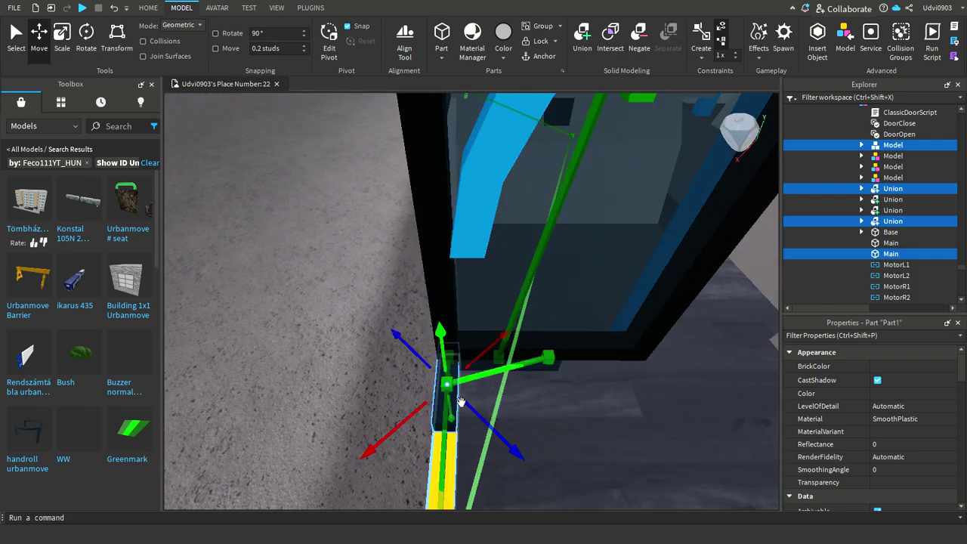
pyautogui.click(863, 179)
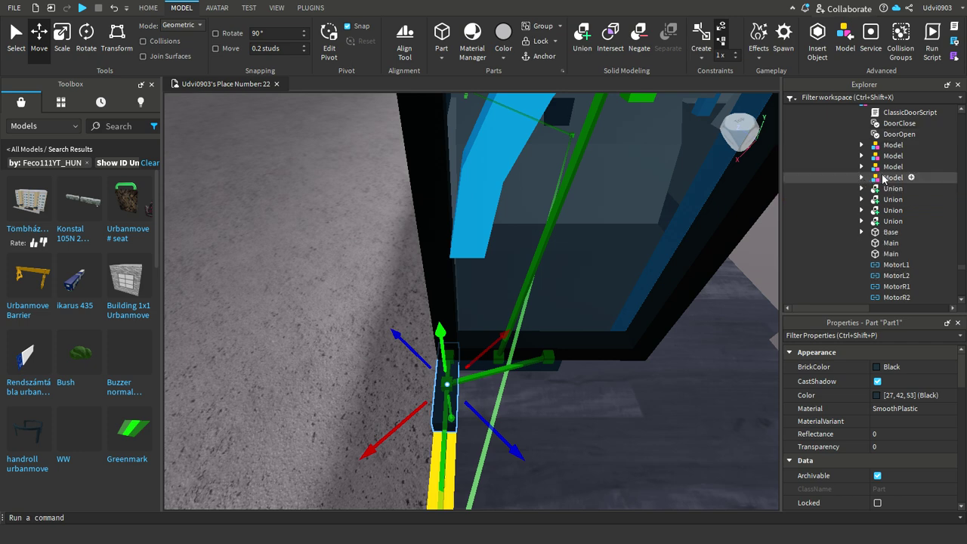
pyautogui.click(887, 179)
pyautogui.hotkey('ctrl', '4')
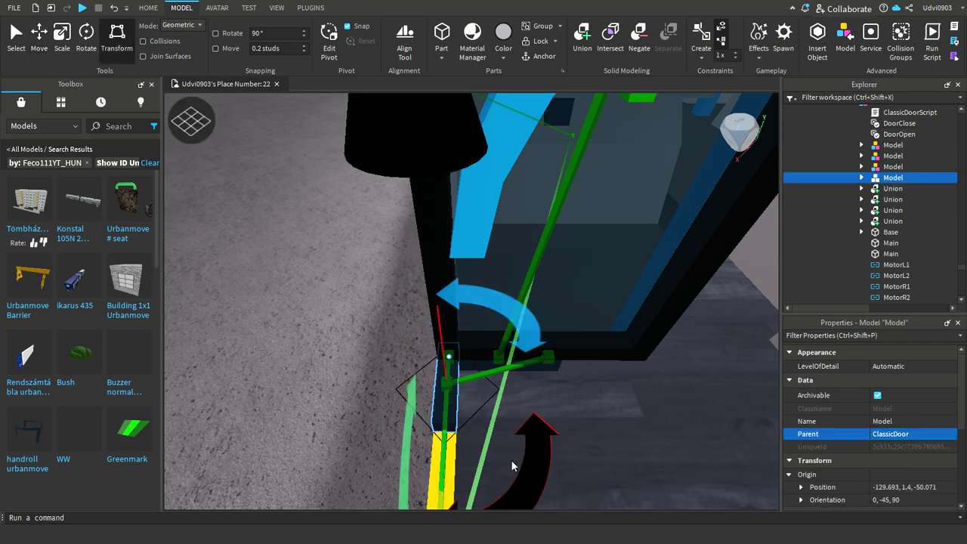
pyautogui.moveTo(511, 460); pyautogui.dragTo(420, 408)
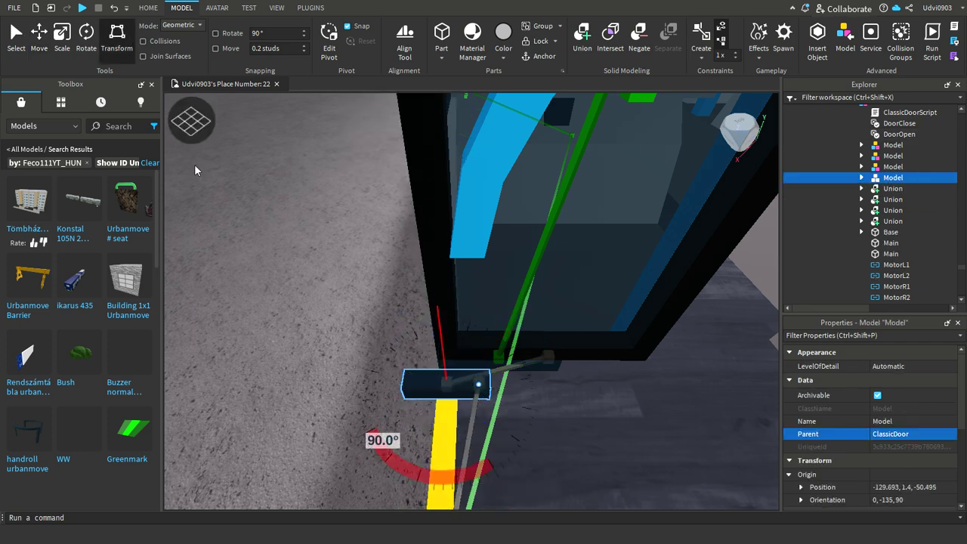
pyautogui.moveTo(252, 213); pyautogui.dragTo(251, 212)
# Move the rotated block Model inward along the floor to the base of the opened wheel-side leaf
pyautogui.click(40, 38)
pyautogui.scroll(5, 411, 368)
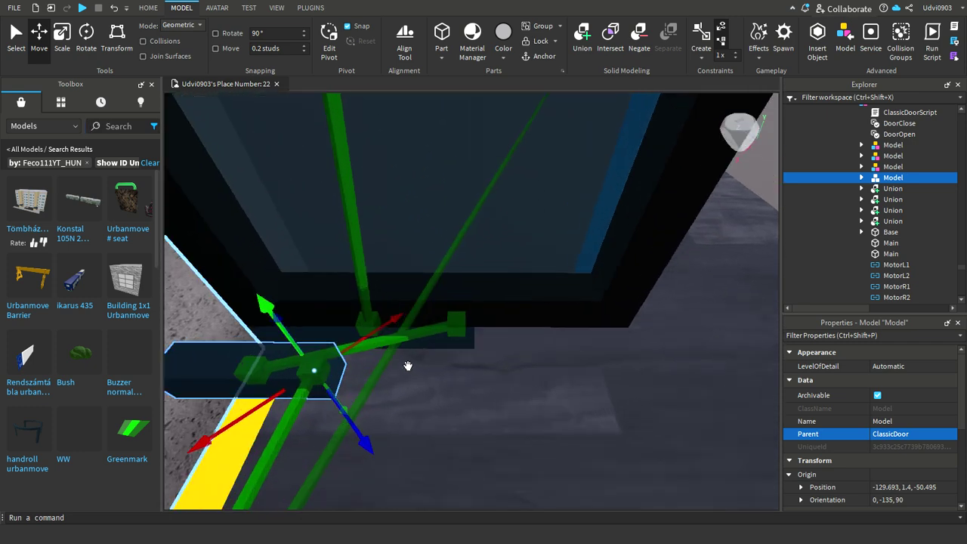
pyautogui.moveTo(396, 349); pyautogui.dragTo(649, 376)
pyautogui.scroll(3, 631, 352)
pyautogui.moveTo(631, 352); pyautogui.dragTo(631, 352, button='right')
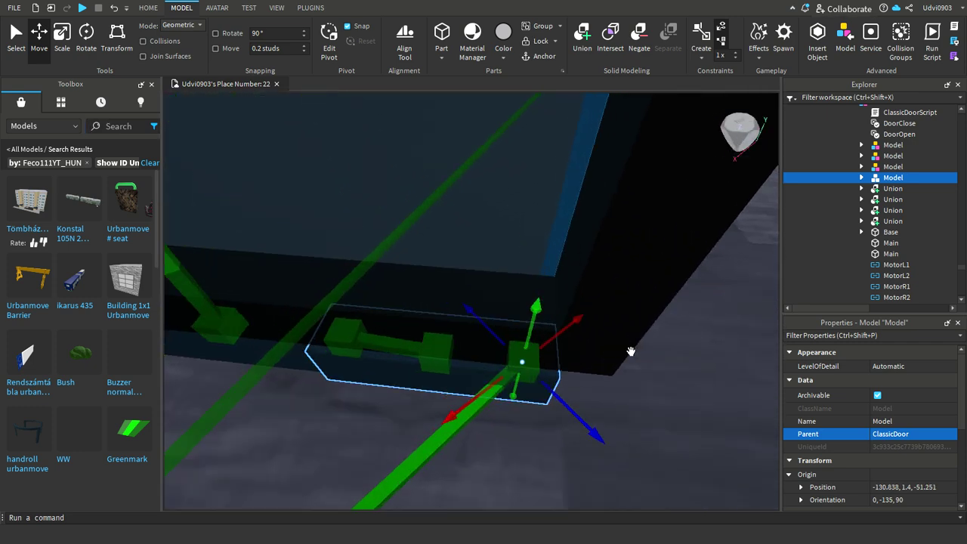
# Fine-tune the block Model's position along both horizontal axes until it lines up with the wheel-side leaf's lower frame
pyautogui.moveTo(577, 346)
pyautogui.mouseDown()
pyautogui.moveTo(585, 323)
pyautogui.moveTo(586, 339)
pyautogui.mouseUp()
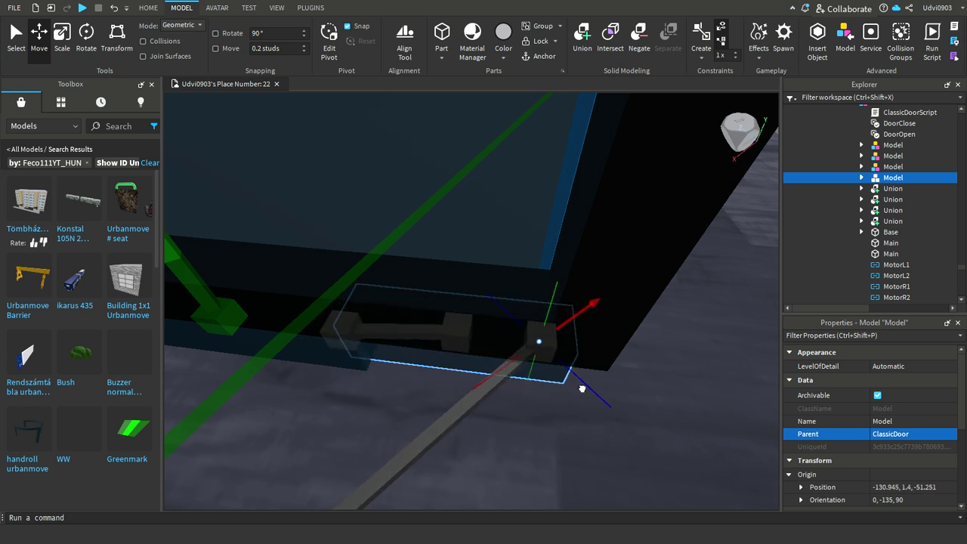
pyautogui.moveTo(604, 396); pyautogui.dragTo(612, 393)
pyautogui.moveTo(599, 350); pyautogui.dragTo(605, 336)
pyautogui.moveTo(618, 402)
pyautogui.mouseDown()
pyautogui.moveTo(633, 417)
pyautogui.moveTo(622, 408)
pyautogui.mouseUp()
pyautogui.moveTo(547, 381); pyautogui.dragTo(545, 381, button='right')
pyautogui.moveTo(505, 332); pyautogui.dragTo(498, 337)
pyautogui.moveTo(609, 434); pyautogui.dragTo(676, 445, button='right')
pyautogui.scroll(-10, 611, 425)
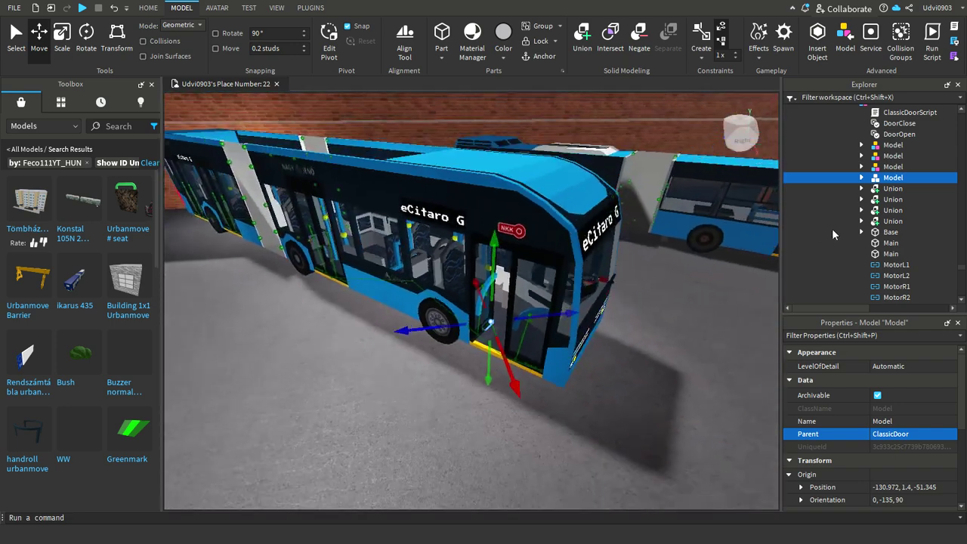
# Select the other front-door leaf's Model, two Unions and Main part and rotate them together about the vertical axis until roughly perpendicular to the bus side
pyautogui.scroll(2, 893, 171)
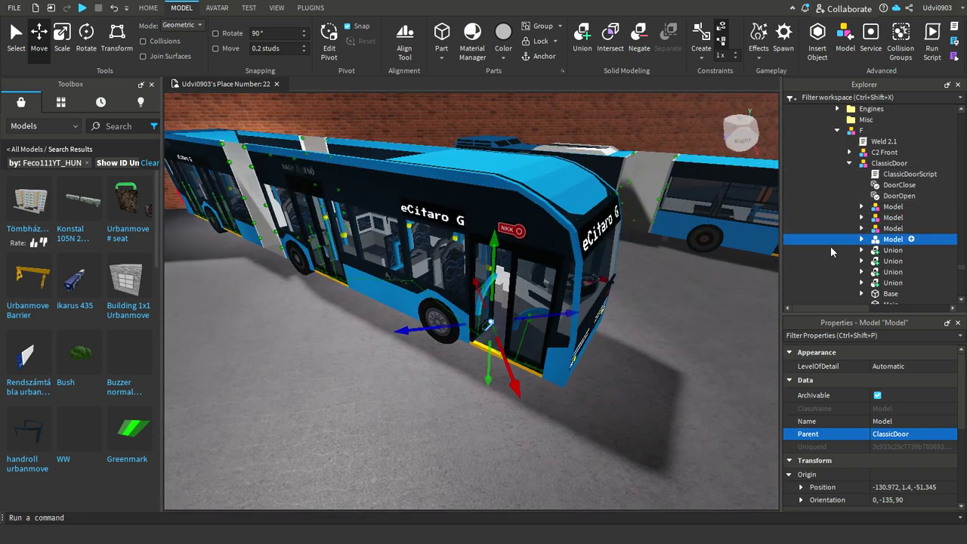
pyautogui.click(893, 228)
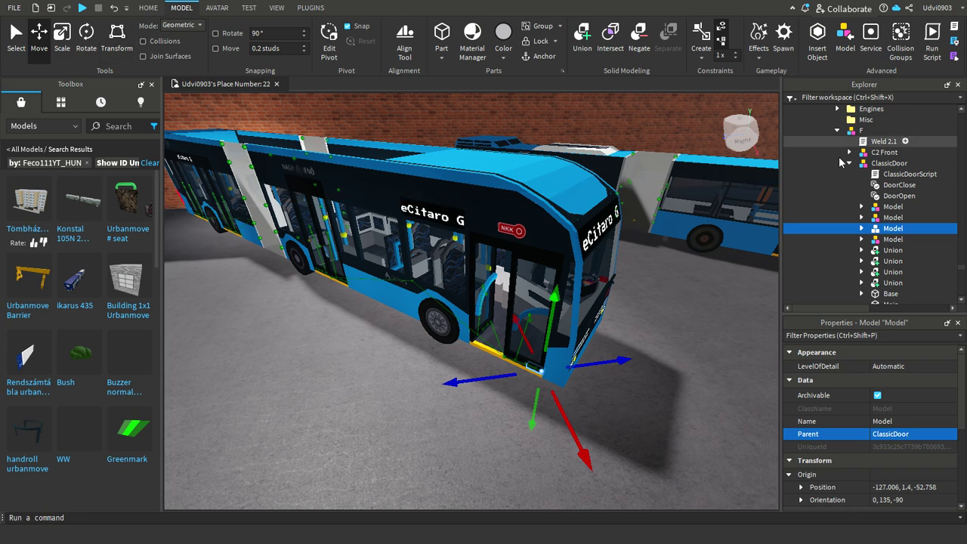
pyautogui.click(894, 217)
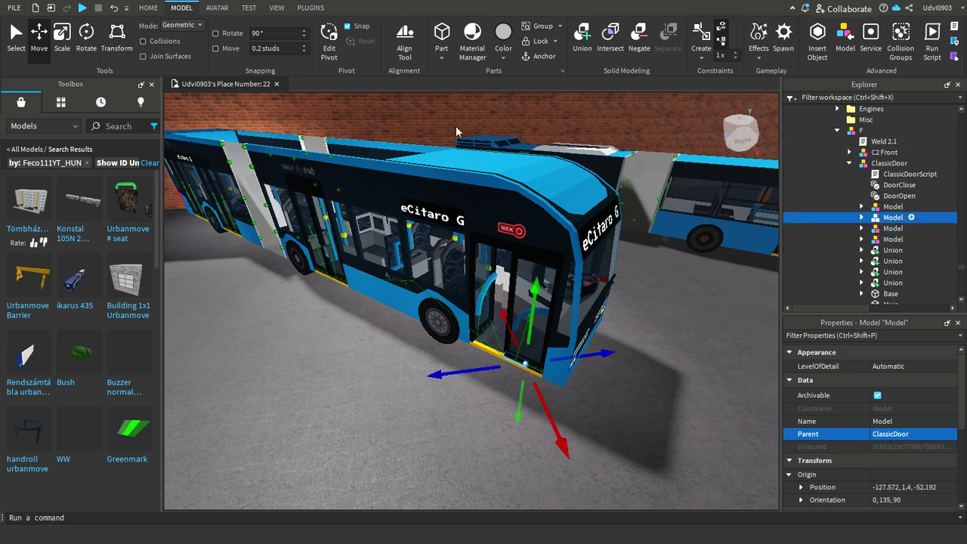
pyautogui.press('f')
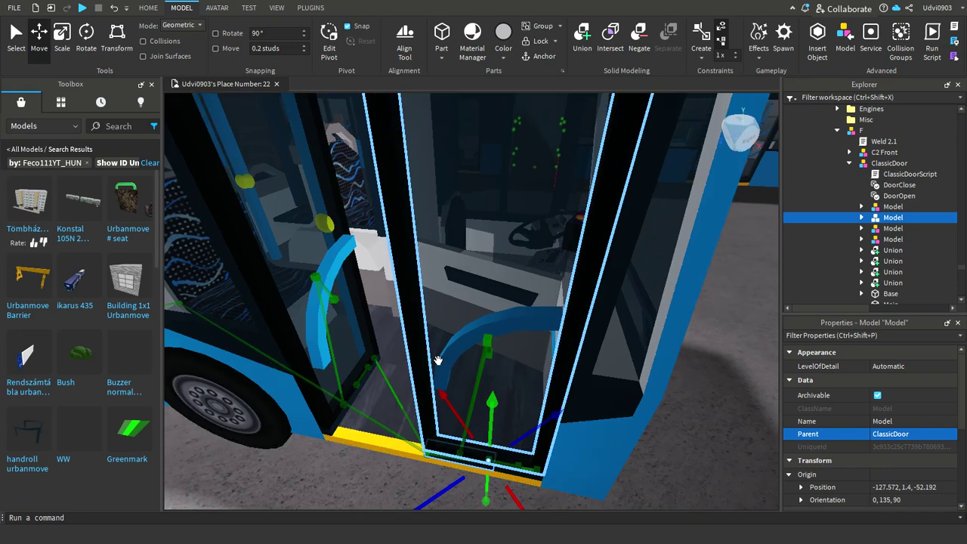
pyautogui.keyDown('ctrl'); pyautogui.click(458, 367); pyautogui.keyUp('ctrl')
pyautogui.keyDown('ctrl'); pyautogui.click(469, 370); pyautogui.keyUp('ctrl')
pyautogui.moveTo(471, 370)
pyautogui.mouseDown(button='right')
pyautogui.moveTo(481, 375)
pyautogui.moveTo(470, 362)
pyautogui.mouseUp(button='right')
pyautogui.keyDown('ctrl'); pyautogui.click(470, 363); pyautogui.keyUp('ctrl')
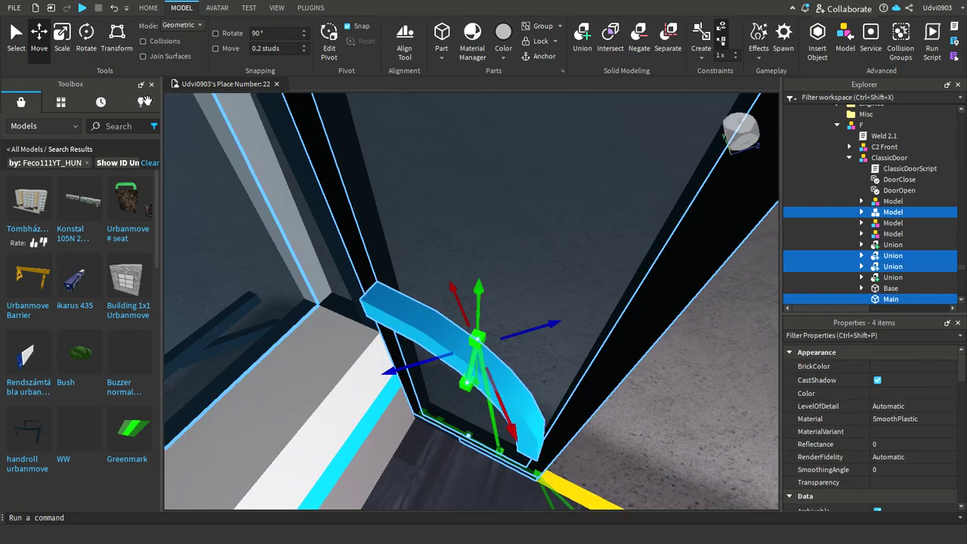
pyautogui.click(117, 39)
pyautogui.scroll(-4, 547, 446)
pyautogui.moveTo(541, 457); pyautogui.dragTo(505, 382)
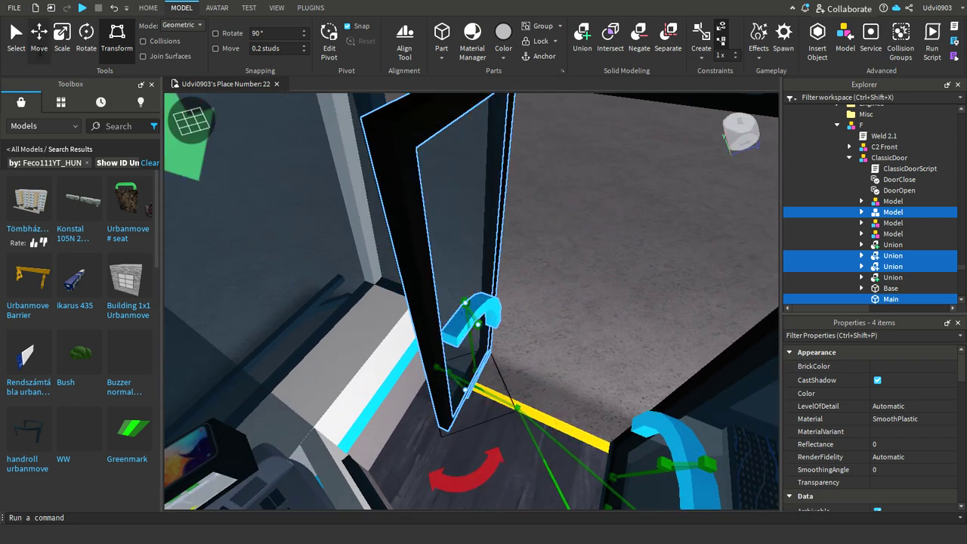
# Move the rotated leaf against the edge of the doorway nearest the bus front
pyautogui.click(39, 42)
pyautogui.moveTo(442, 311); pyautogui.dragTo(540, 271, button='right')
pyautogui.moveTo(541, 270); pyautogui.dragTo(541, 273)
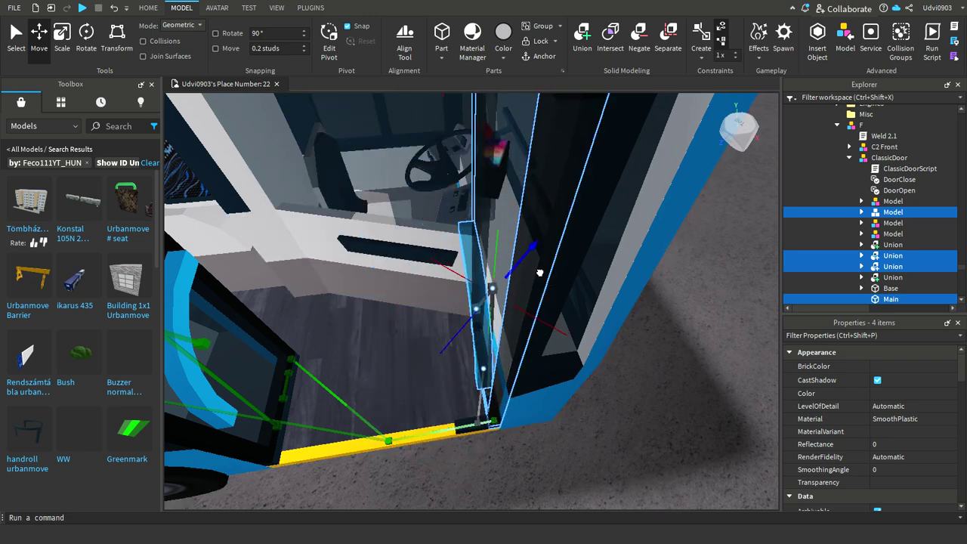
# Select Part1, the black block on the sill beside the opened front-end leaf, and rotate it about the vertical axis parallel to that leaf
pyautogui.scroll(8, 508, 341)
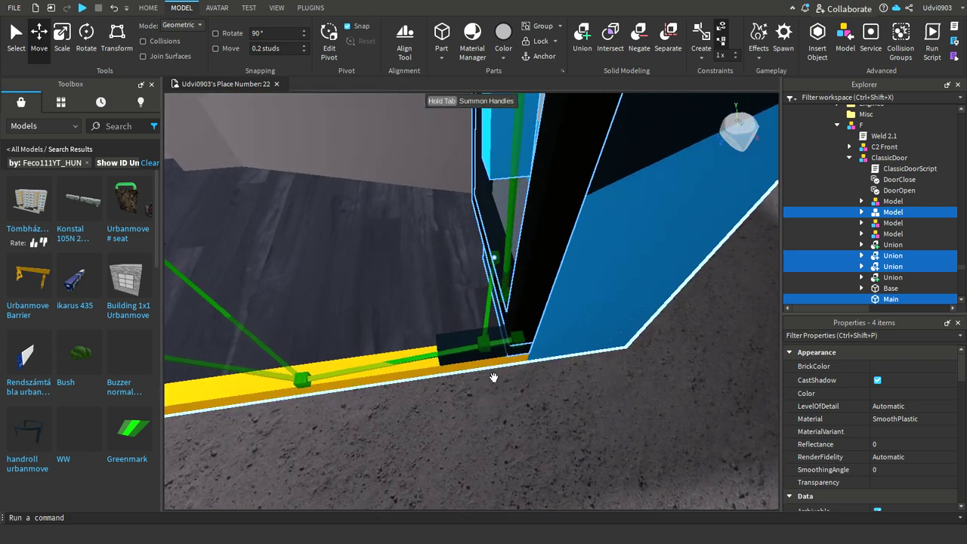
pyautogui.click(491, 371)
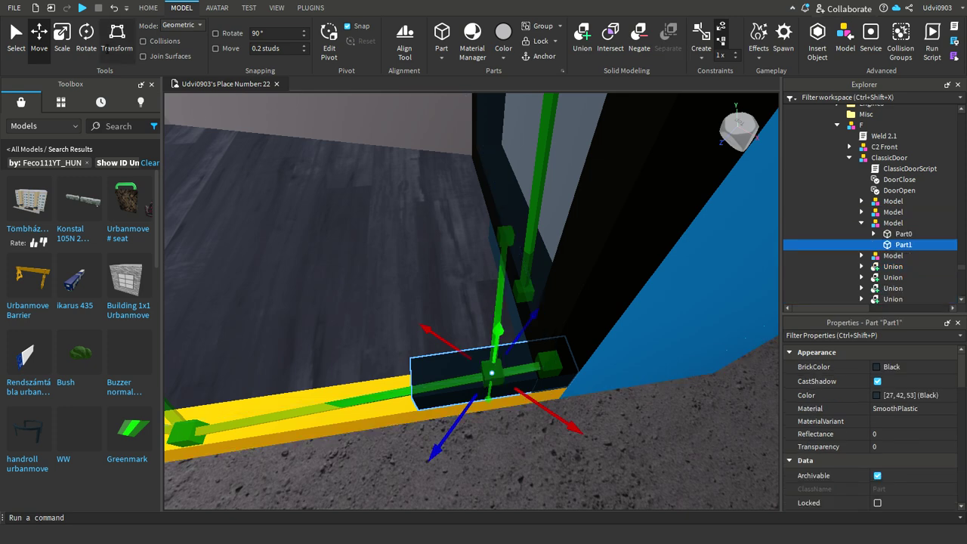
pyautogui.click(117, 39)
pyautogui.scroll(-3, 399, 415)
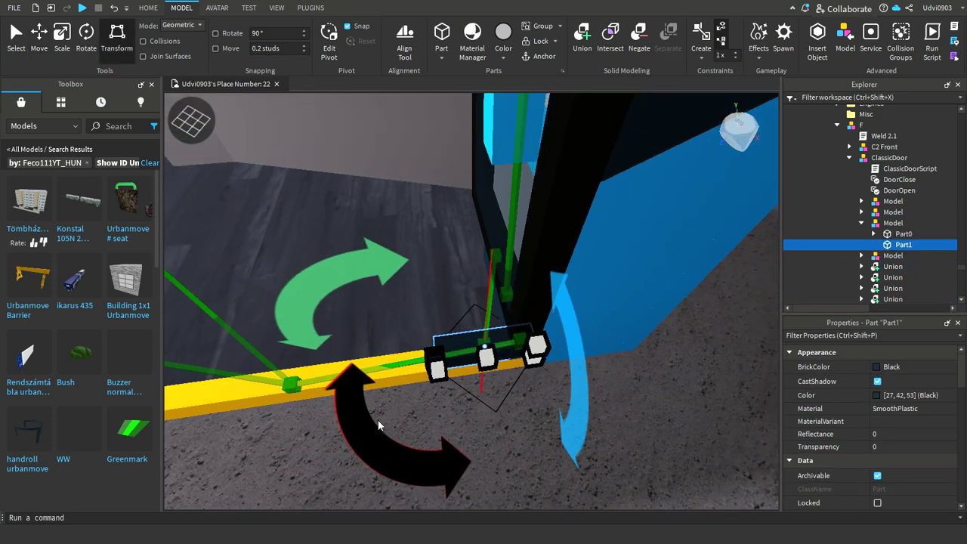
pyautogui.moveTo(379, 426); pyautogui.dragTo(403, 428)
pyautogui.moveTo(511, 415); pyautogui.dragTo(520, 406)
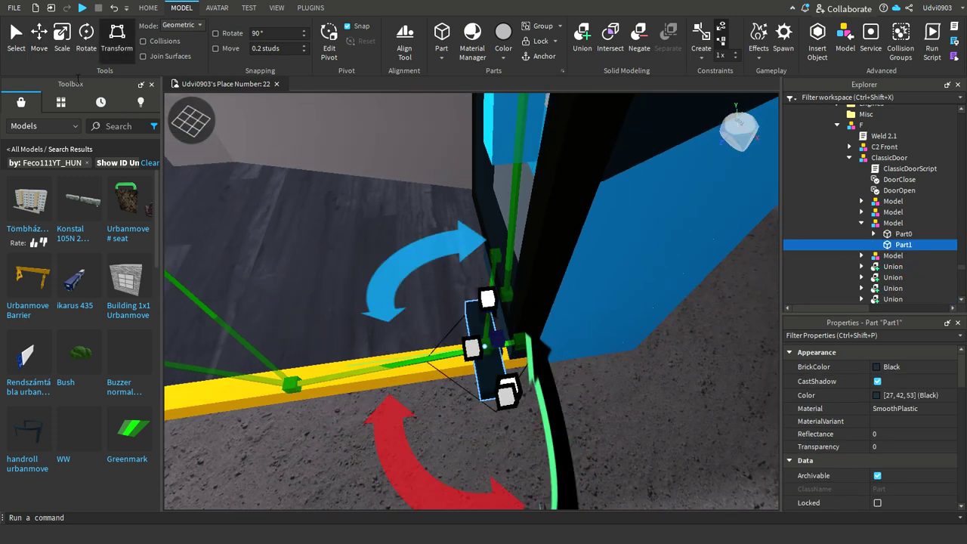
# Move Part1 inward from the yellow sill to the base of the opened front-end leaf
pyautogui.click(43, 47)
pyautogui.moveTo(456, 345); pyautogui.dragTo(452, 349, button='right')
pyautogui.moveTo(562, 389); pyautogui.dragTo(414, 452)
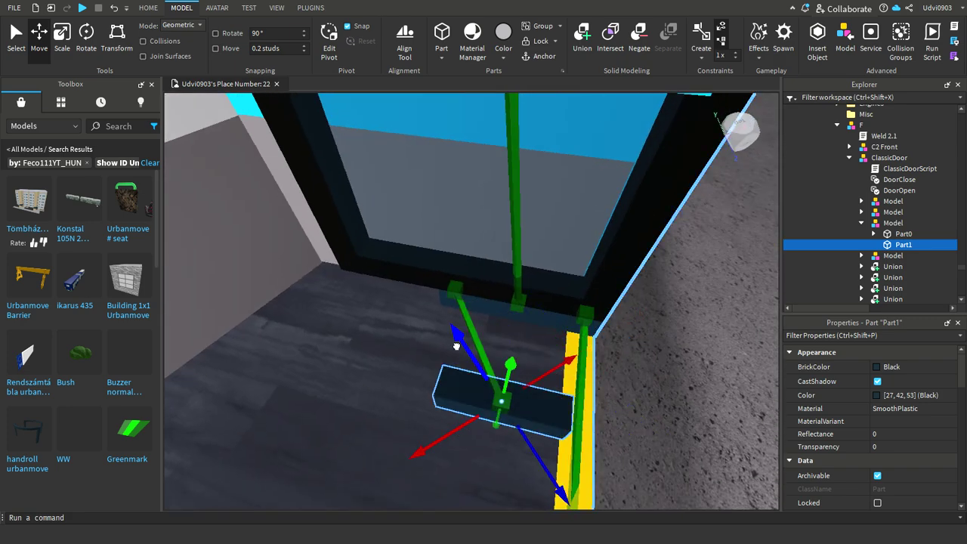
pyautogui.moveTo(456, 346); pyautogui.dragTo(394, 303)
pyautogui.moveTo(450, 343); pyautogui.dragTo(464, 357, button='right')
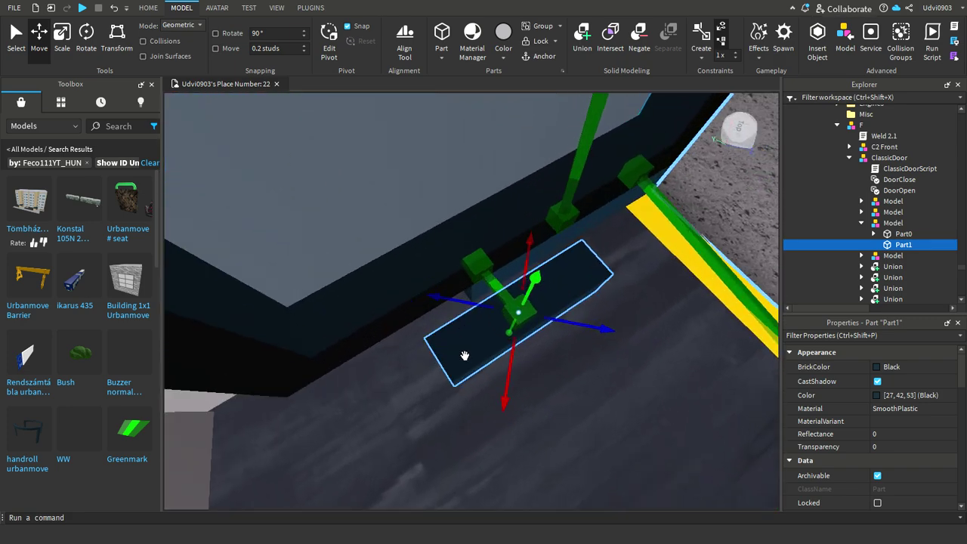
pyautogui.scroll(2, 464, 356)
pyautogui.moveTo(556, 394); pyautogui.dragTo(520, 449)
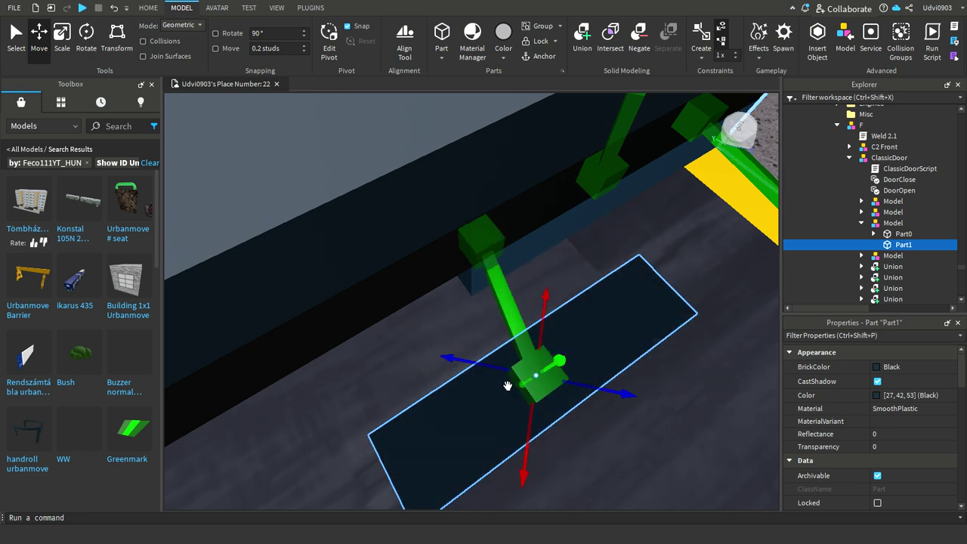
pyautogui.moveTo(493, 366); pyautogui.dragTo(332, 325)
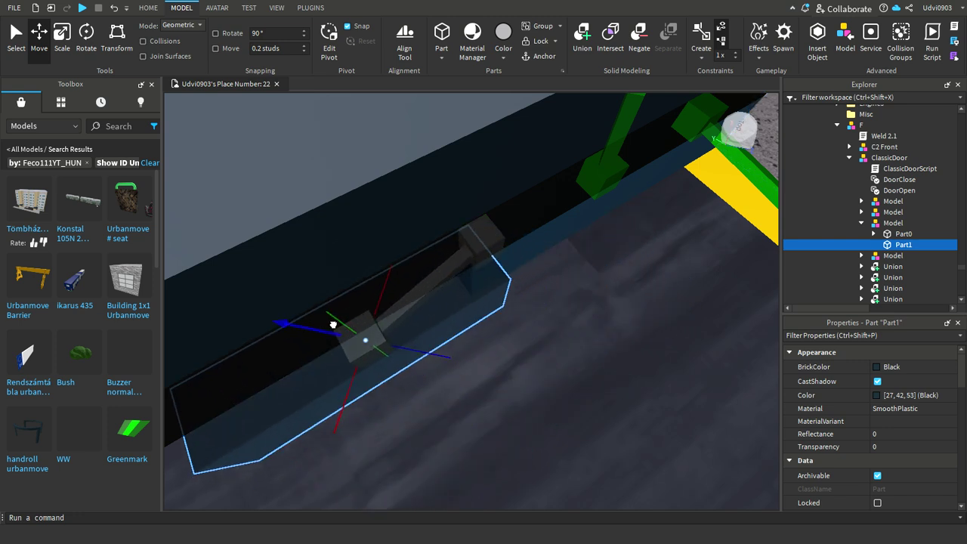
# Nudge Part1 along both horizontal axes until it sits flush with the front-end leaf's lower frame
pyautogui.moveTo(359, 384); pyautogui.dragTo(365, 394)
pyautogui.moveTo(445, 363); pyautogui.dragTo(398, 353)
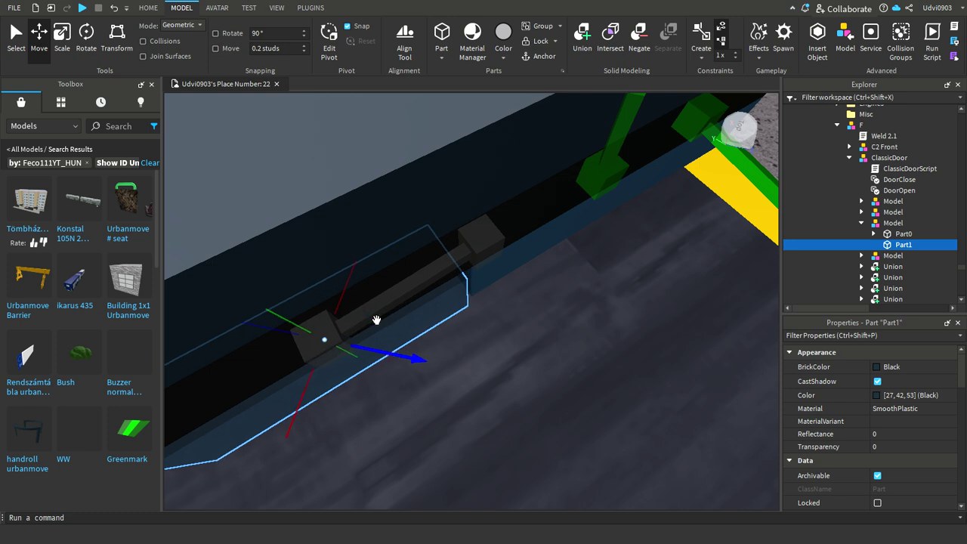
pyautogui.moveTo(353, 294); pyautogui.dragTo(363, 284)
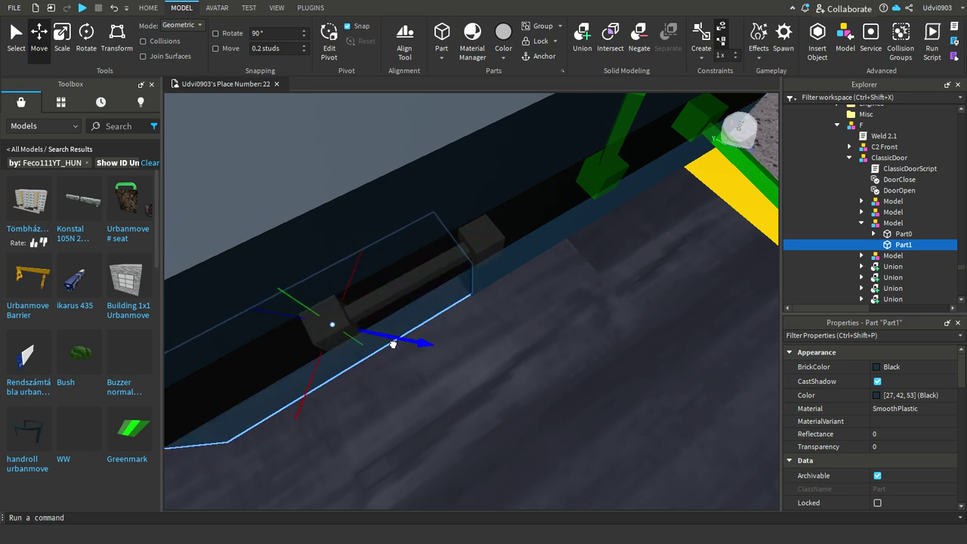
pyautogui.moveTo(340, 390); pyautogui.dragTo(318, 382)
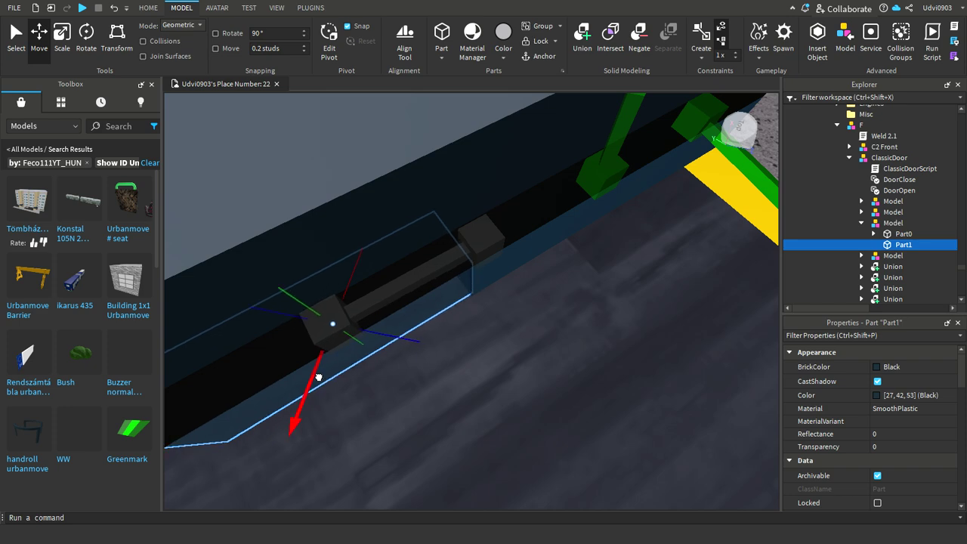
pyautogui.moveTo(456, 423); pyautogui.dragTo(481, 461, button='right')
pyautogui.scroll(-6, 481, 460)
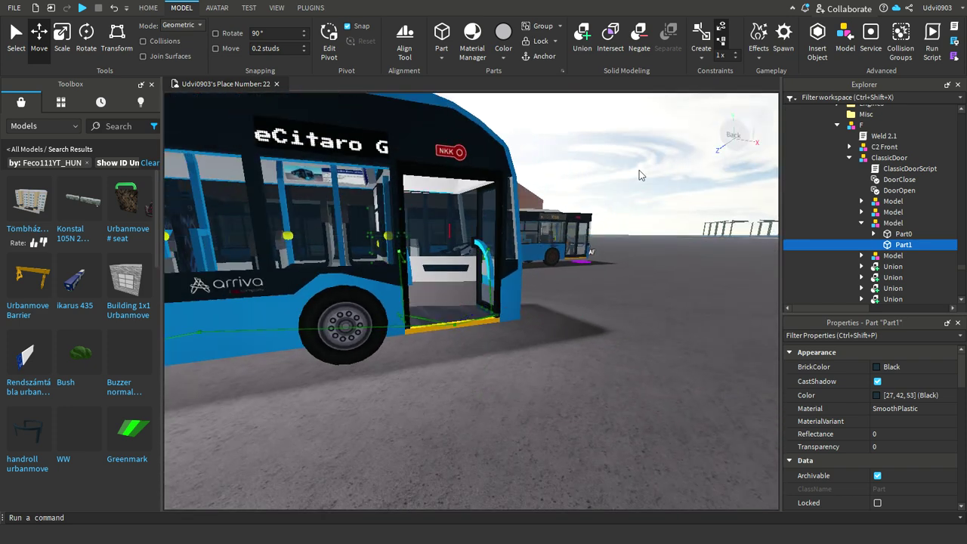
# Collapse the ClassicDoor group and check the eCitaro G's opened front door from outside and inside
pyautogui.click(634, 176)
pyautogui.moveTo(527, 315); pyautogui.dragTo(495, 330, button='right')
pyautogui.press('w')
pyautogui.press('d')
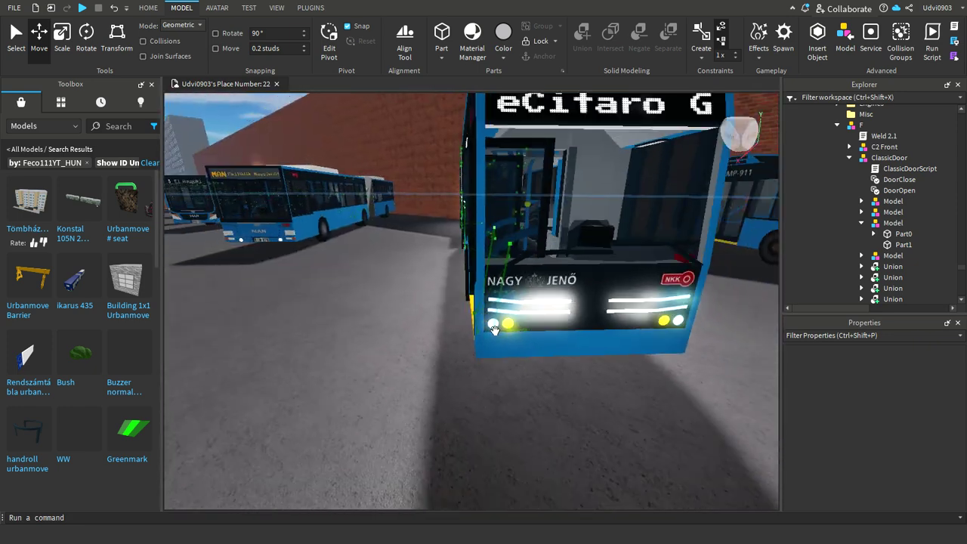
pyautogui.scroll(-5, 493, 329)
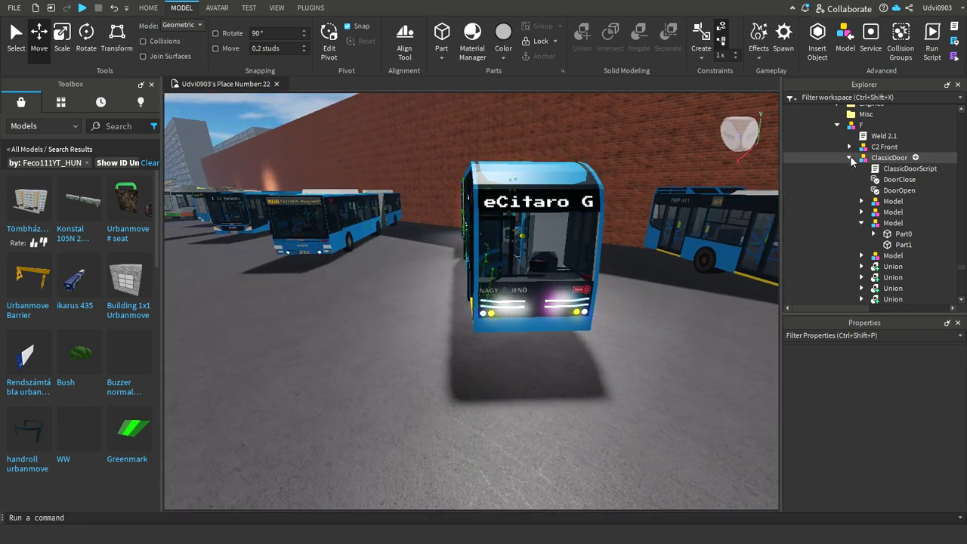
pyautogui.click(850, 157)
pyautogui.press('a')
pyautogui.moveTo(474, 305); pyautogui.dragTo(477, 309, button='right')
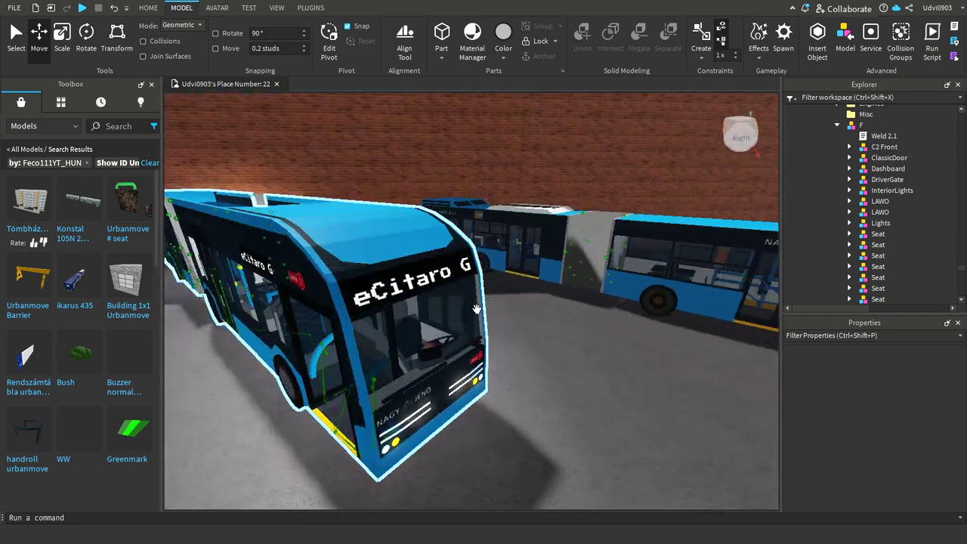
pyautogui.scroll(10, 476, 309)
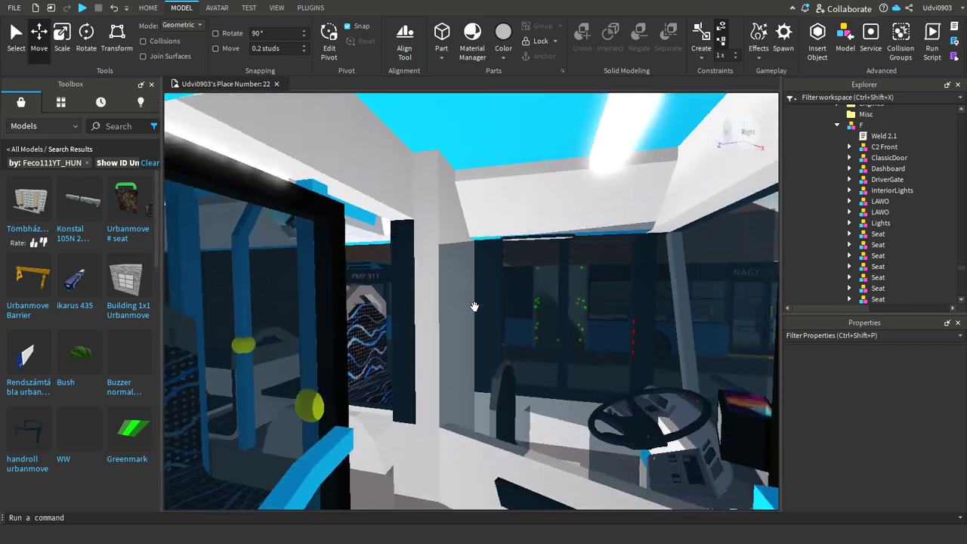
# Survey the garage's bus rows and bring the Modulo M168D/DAF beside the eCitaro G into view
pyautogui.moveTo(475, 306)
pyautogui.mouseDown(button='right')
pyautogui.moveTo(462, 315)
pyautogui.moveTo(484, 308)
pyautogui.moveTo(479, 292)
pyautogui.moveTo(479, 313)
pyautogui.mouseUp(button='right')
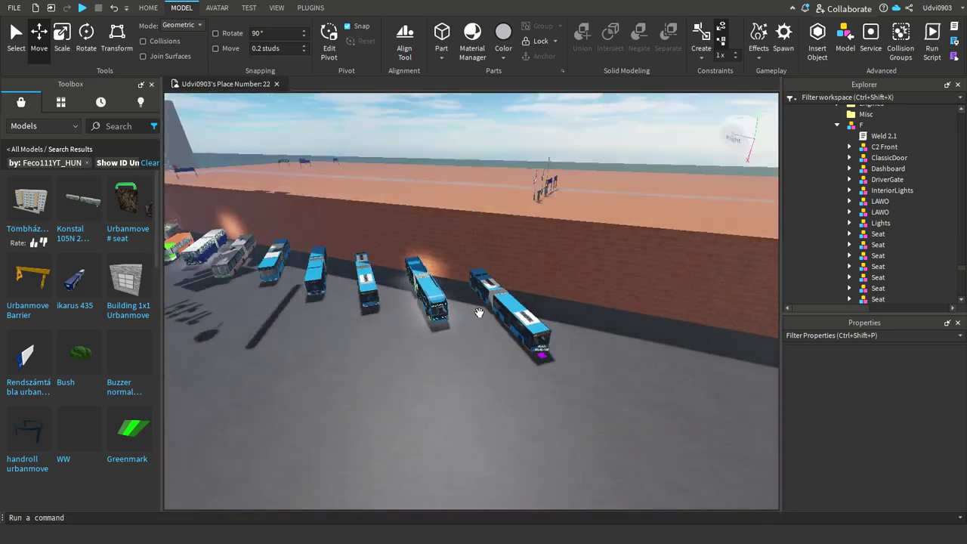
pyautogui.scroll(-6, 484, 367)
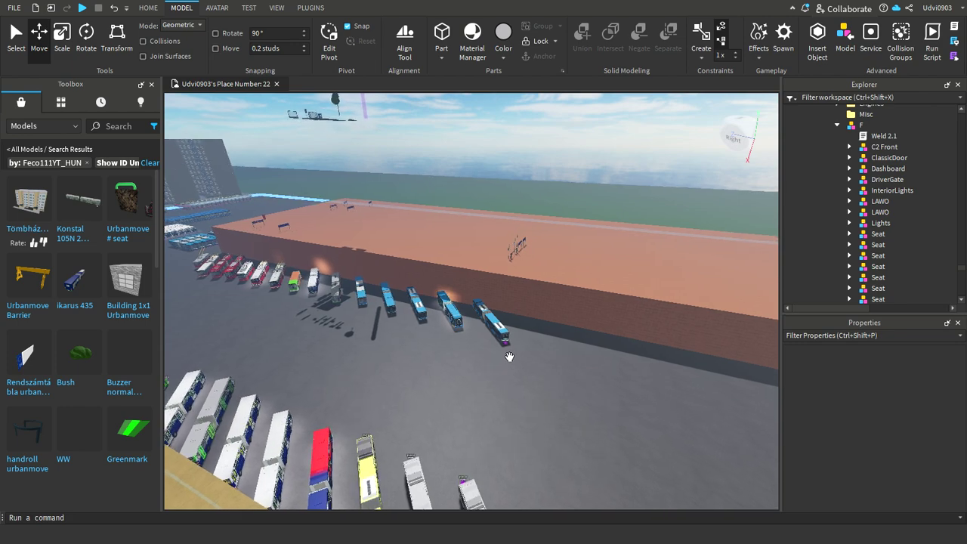
pyautogui.scroll(10, 510, 357)
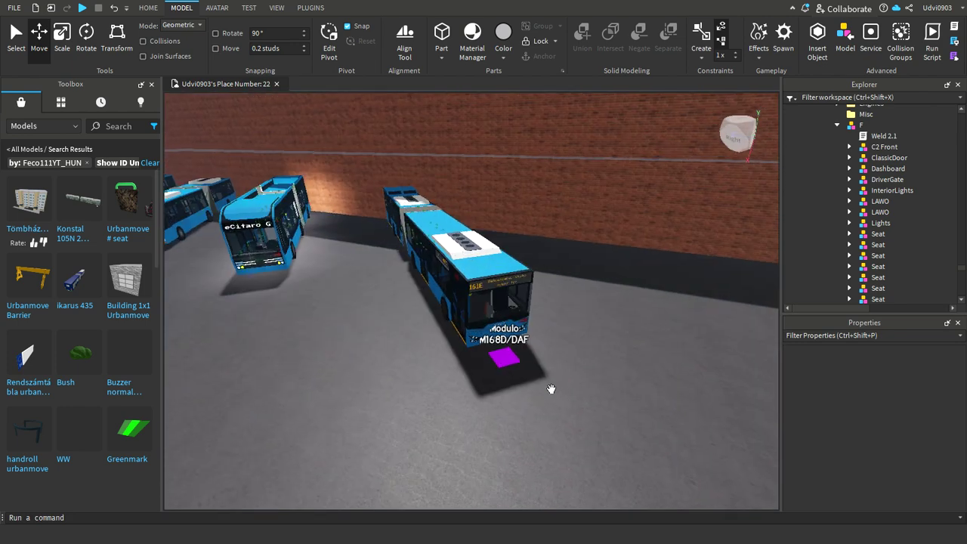
# Delete the purple Button part in front of the Modulo M168D/DAF and its Driver seat
pyautogui.scroll(10, 551, 390)
pyautogui.click(514, 406)
pyautogui.moveTo(513, 406); pyautogui.dragTo(513, 392, button='right')
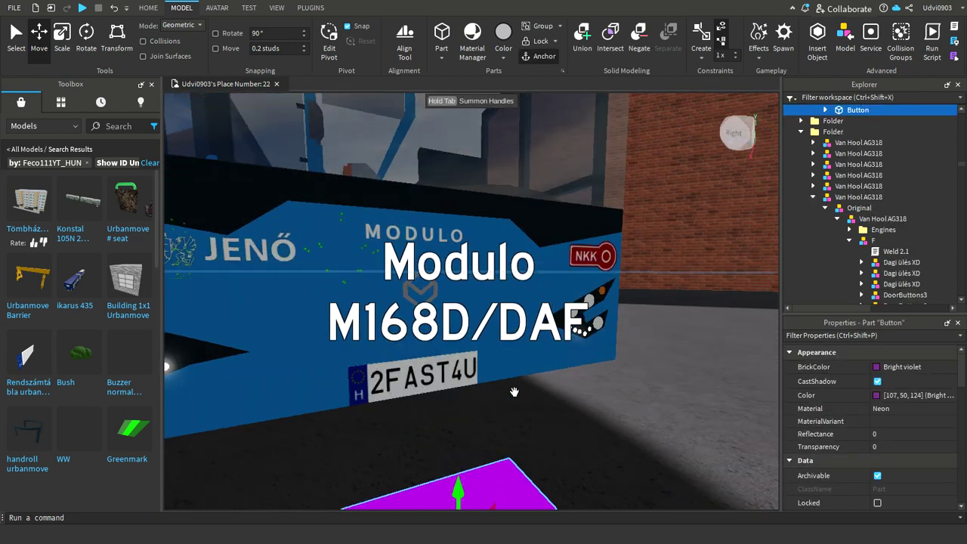
pyautogui.press('f')
pyautogui.moveTo(552, 371); pyautogui.dragTo(547, 374, button='right')
pyautogui.keyDown('ctrl'); pyautogui.click(551, 371); pyautogui.keyUp('ctrl')
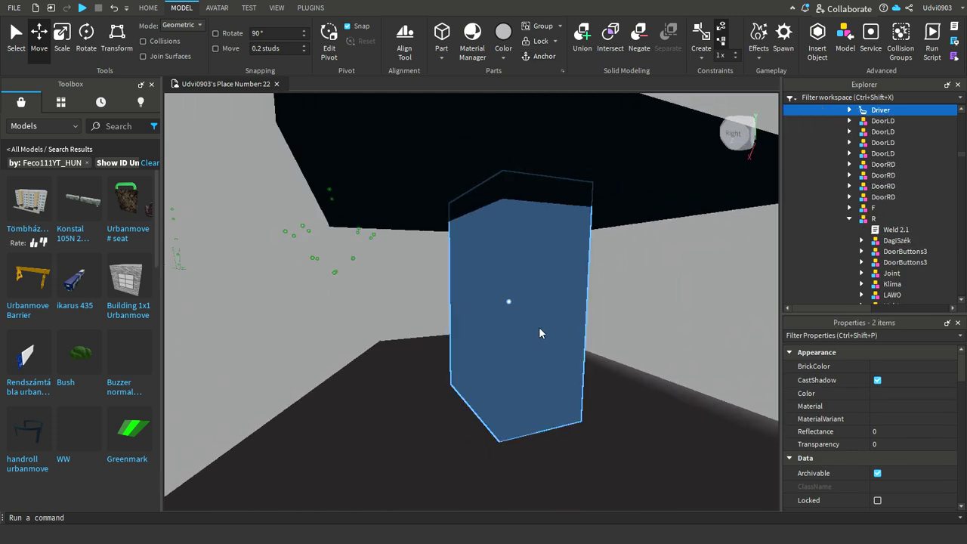
pyautogui.press('Delete')
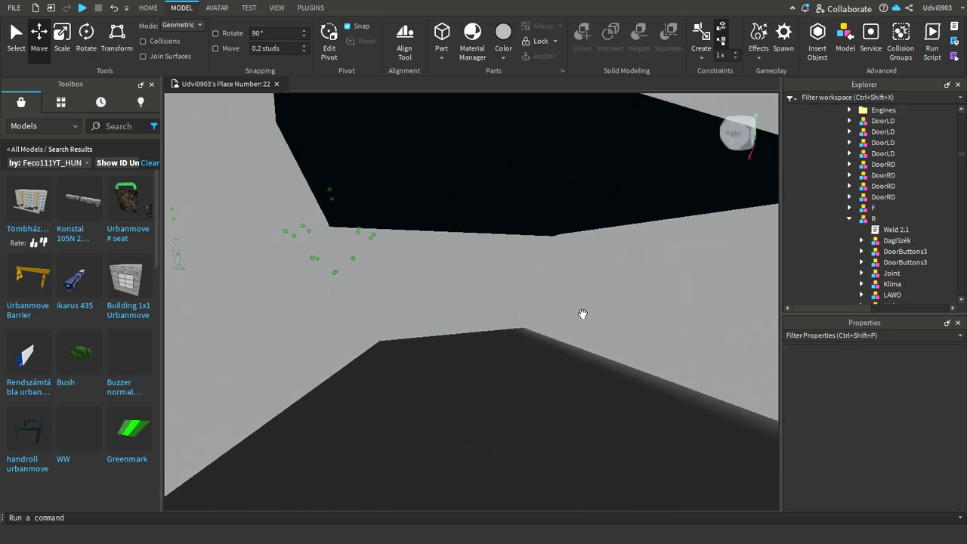
# Reparent the two DoorLD models on the rear section of the Modulo M168D/DAF to the R group
pyautogui.scroll(-10, 576, 319)
pyautogui.moveTo(569, 317); pyautogui.dragTo(546, 322, button='right')
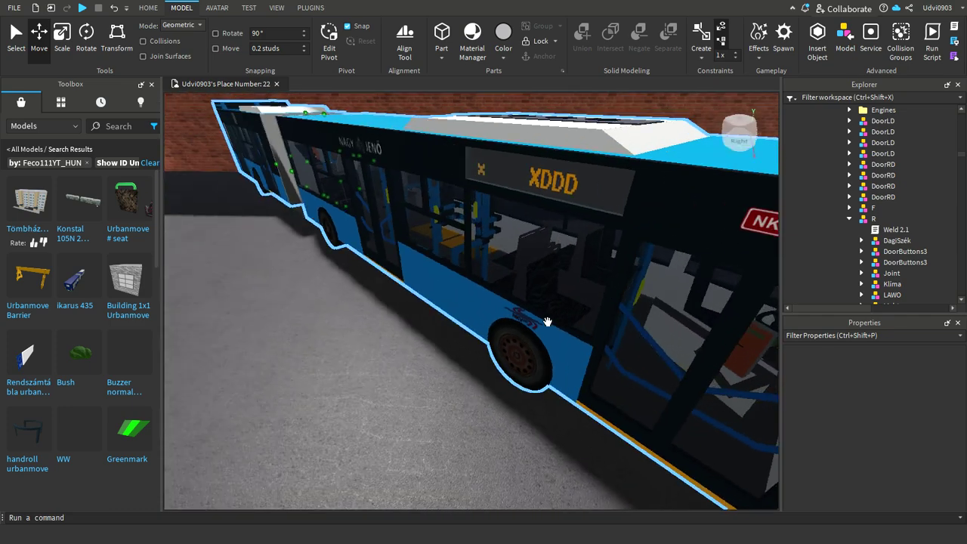
pyautogui.scroll(-5, 546, 323)
pyautogui.click(886, 133)
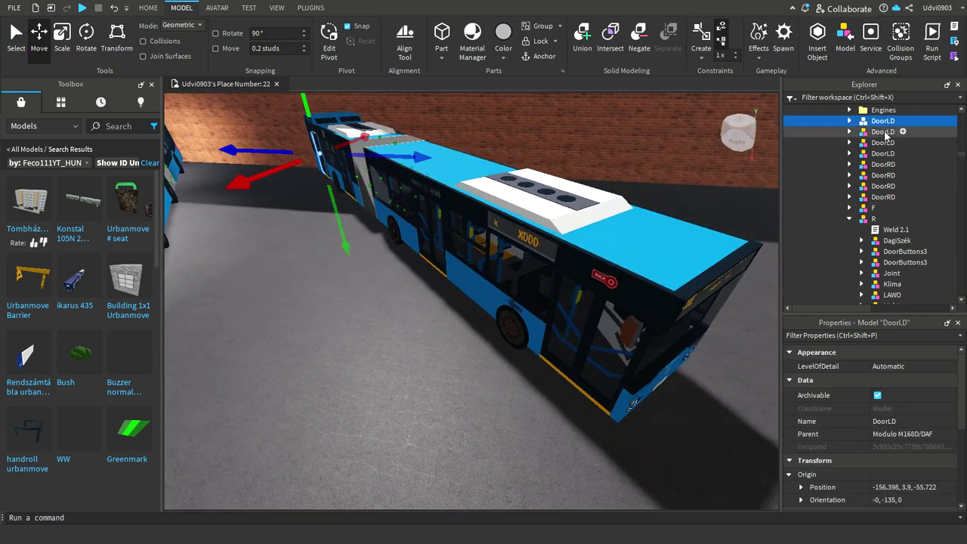
pyautogui.keyDown('ctrl'); pyautogui.click(885, 121); pyautogui.keyUp('ctrl')
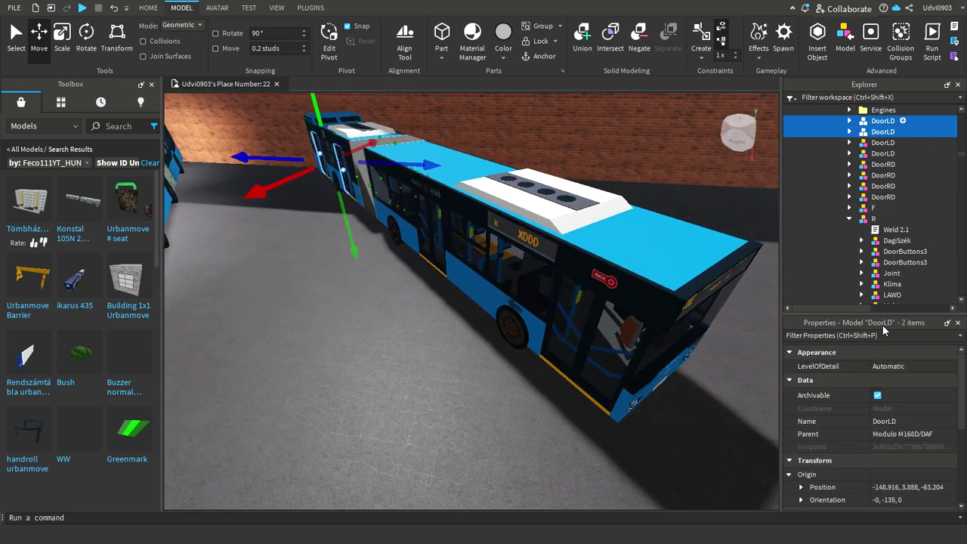
pyautogui.click(905, 434)
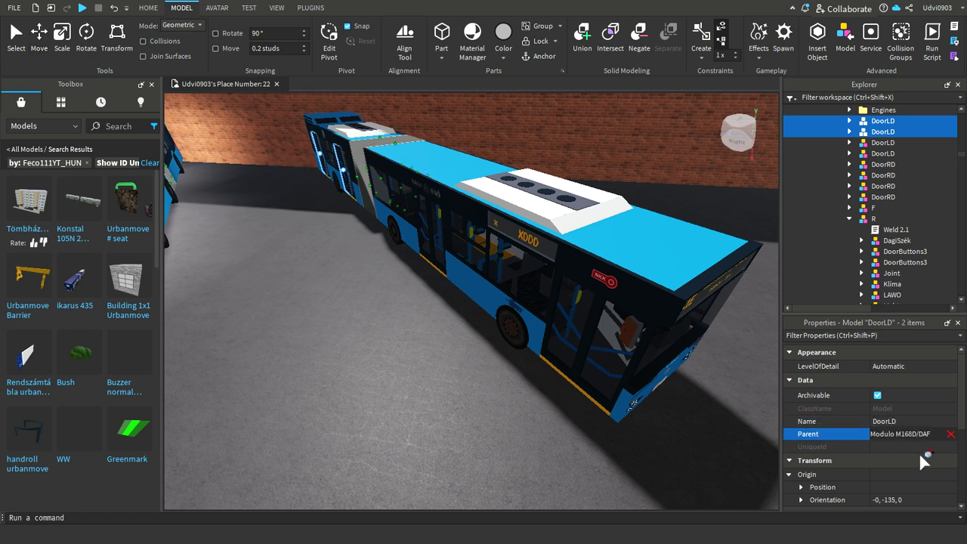
pyautogui.click(873, 220)
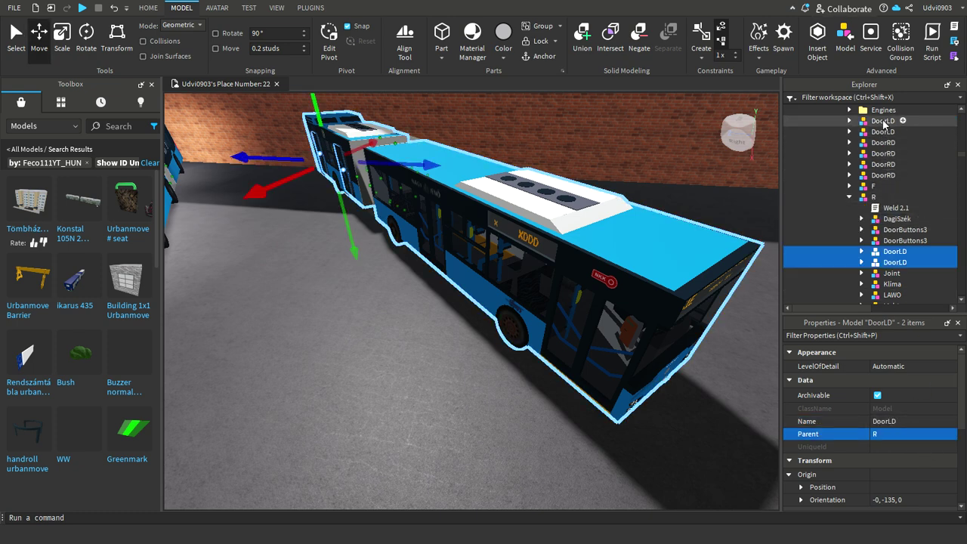
# Reparent the remaining two DoorLD models, on the bus's front section, to the F group
pyautogui.click(883, 121)
pyautogui.keyDown('ctrl'); pyautogui.click(884, 133); pyautogui.keyUp('ctrl')
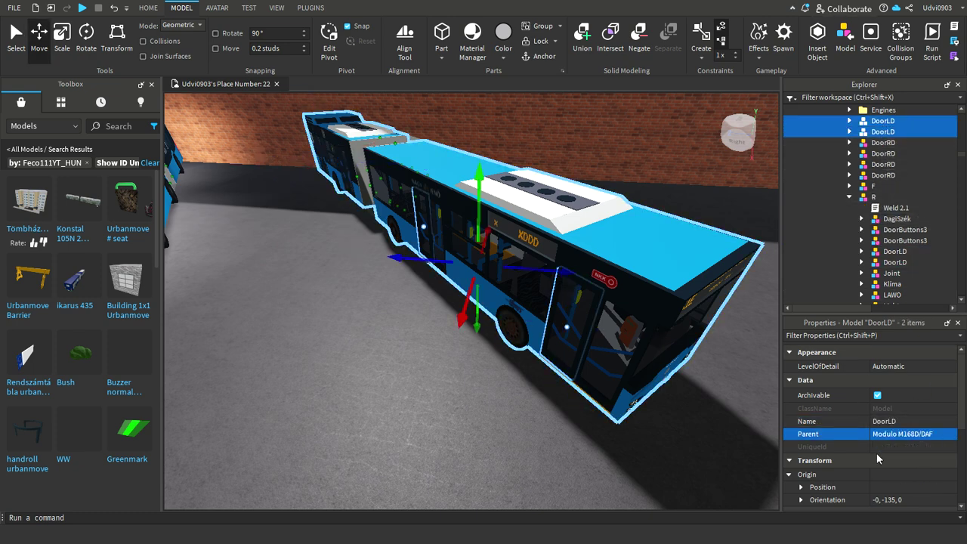
pyautogui.moveTo(929, 214); pyautogui.dragTo(884, 189)
# Reparent the two DoorRD models on the bus's front section to the F group
pyautogui.click(882, 121)
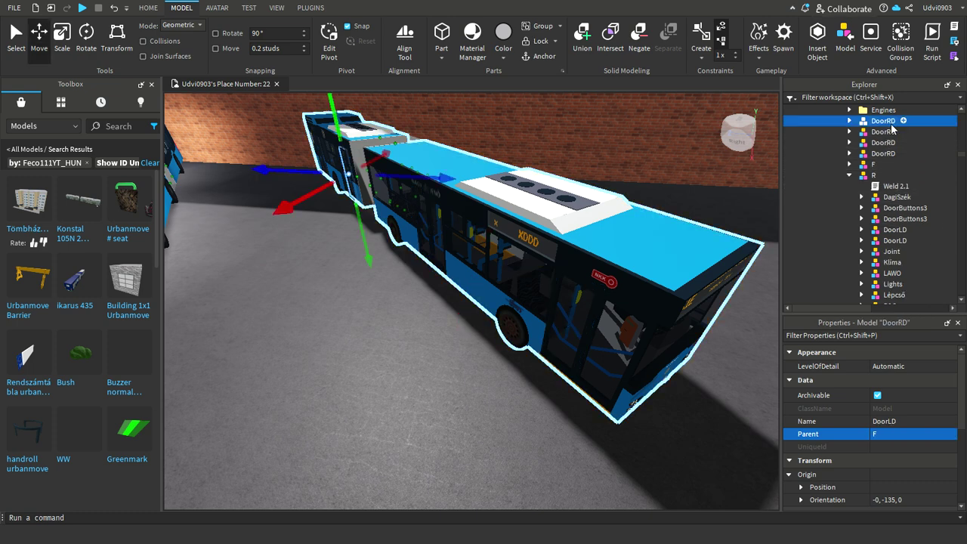
pyautogui.keyDown('ctrl'); pyautogui.click(888, 133); pyautogui.keyUp('ctrl')
pyautogui.click(884, 143)
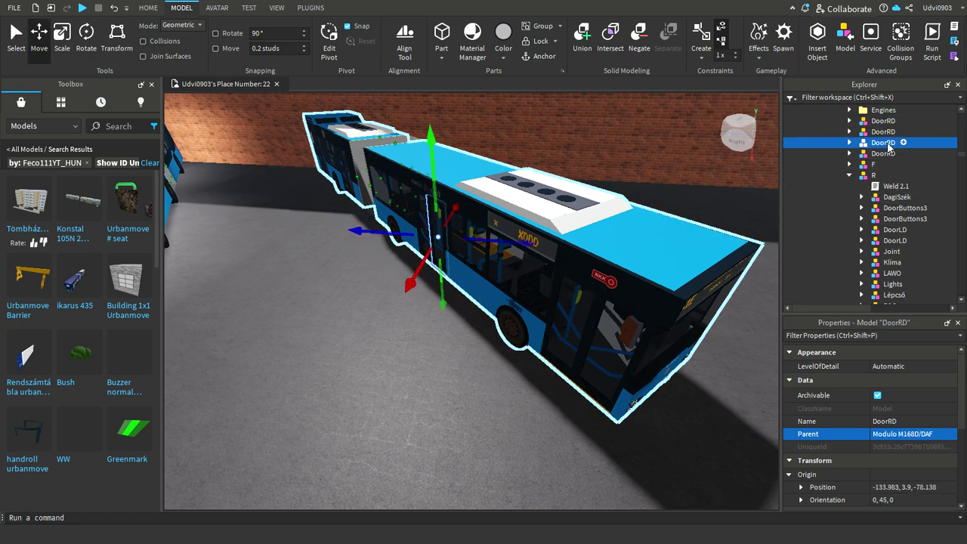
pyautogui.keyDown('ctrl'); pyautogui.click(892, 135); pyautogui.keyUp('ctrl')
pyautogui.click(906, 434)
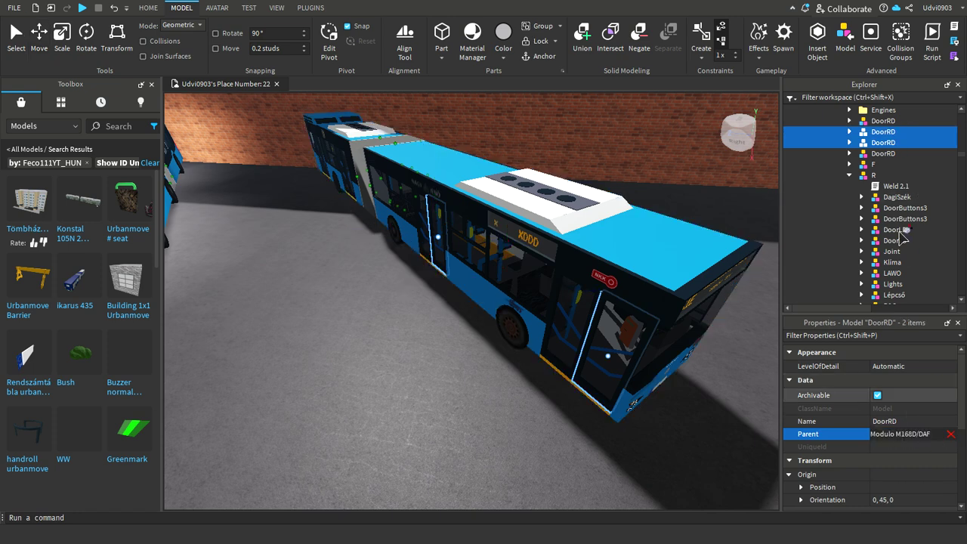
# Reparent the last two DoorRD models, on the bus's rear section, to the R group
pyautogui.click(890, 133)
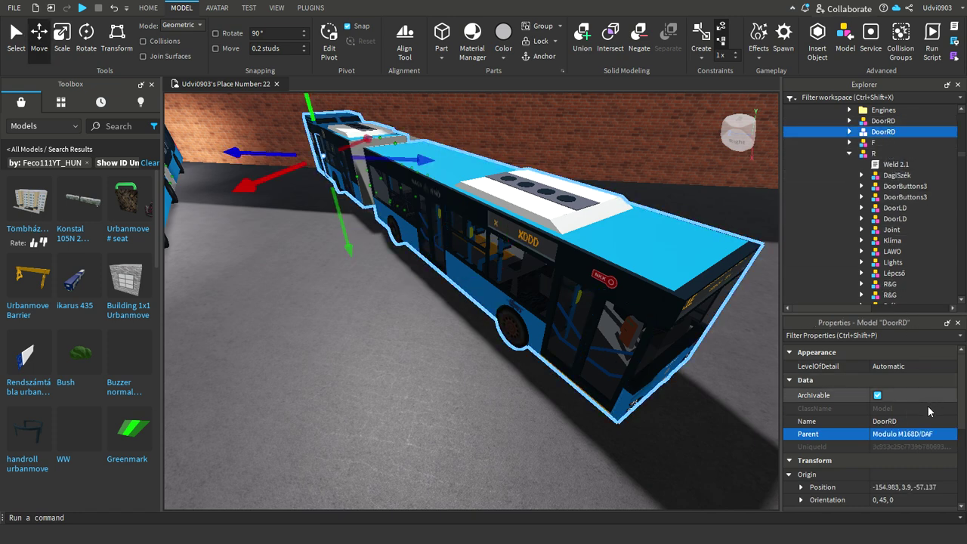
pyautogui.keyDown('ctrl'); pyautogui.click(882, 121); pyautogui.keyUp('ctrl')
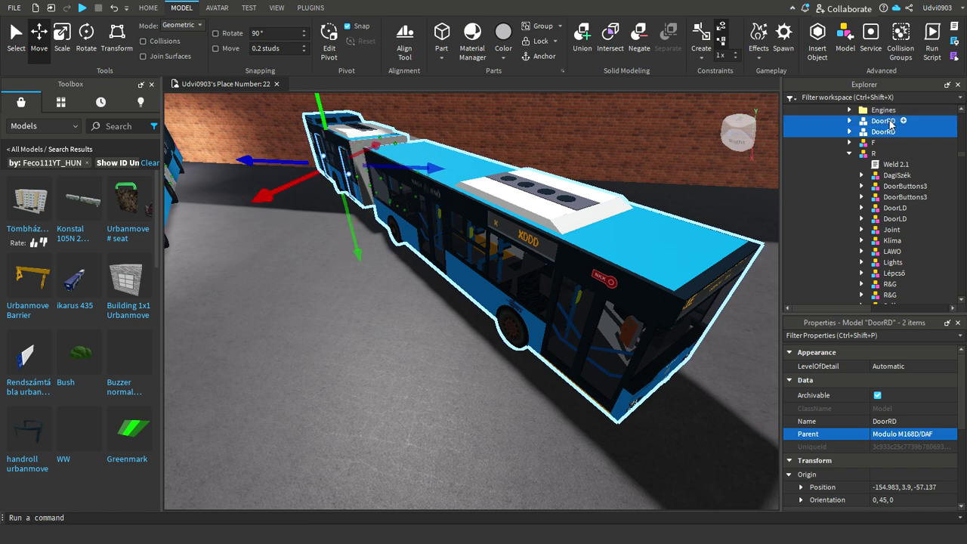
pyautogui.click(906, 435)
pyautogui.moveTo(890, 172); pyautogui.dragTo(889, 168)
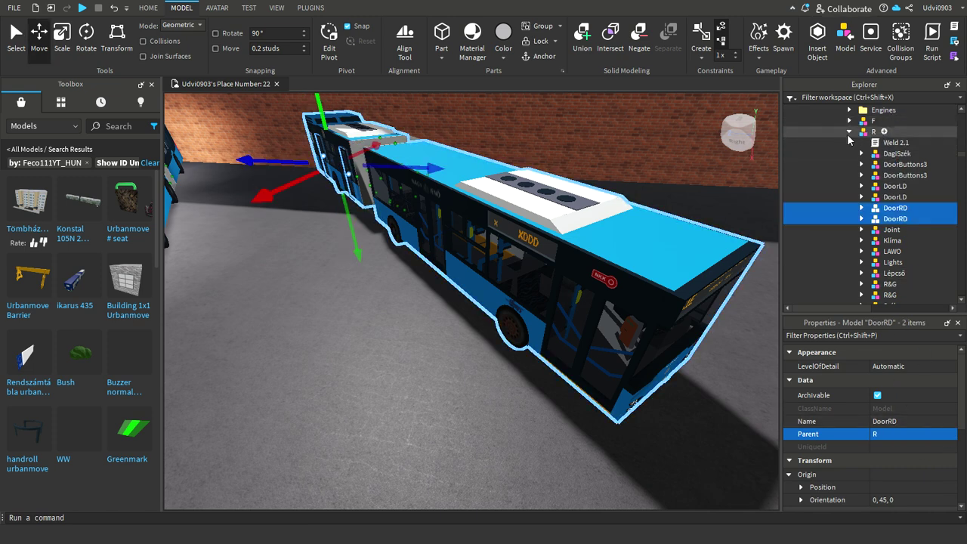
# Expand the F group and rotate the front door's DoorLD leaf 90° about the vertical axis
pyautogui.click(849, 121)
pyautogui.click(850, 121)
pyautogui.click(850, 121)
pyautogui.click(895, 185)
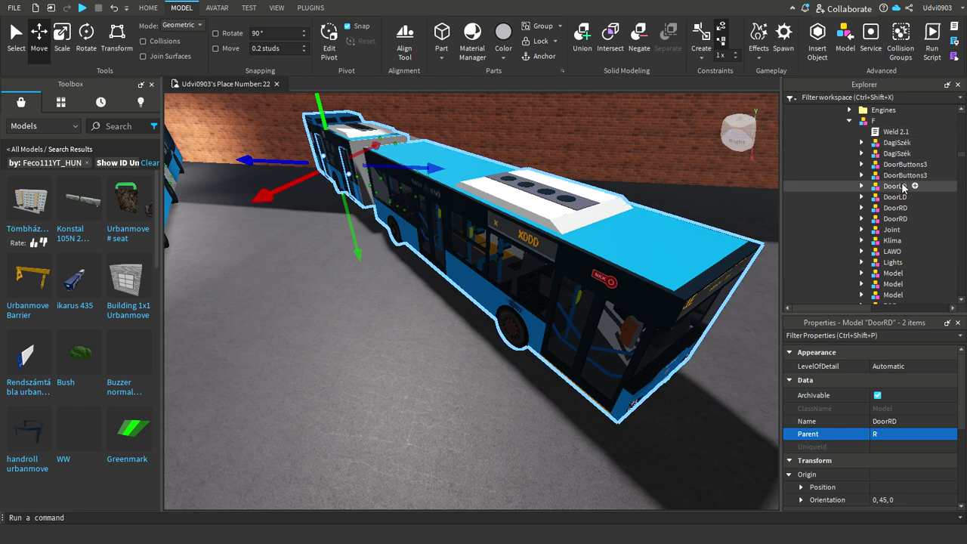
pyautogui.click(896, 196)
pyautogui.click(117, 38)
pyautogui.moveTo(508, 291); pyautogui.dragTo(519, 307, button='right')
pyautogui.scroll(5, 514, 293)
pyautogui.scroll(-5, 518, 306)
pyautogui.moveTo(483, 389); pyautogui.dragTo(494, 313)
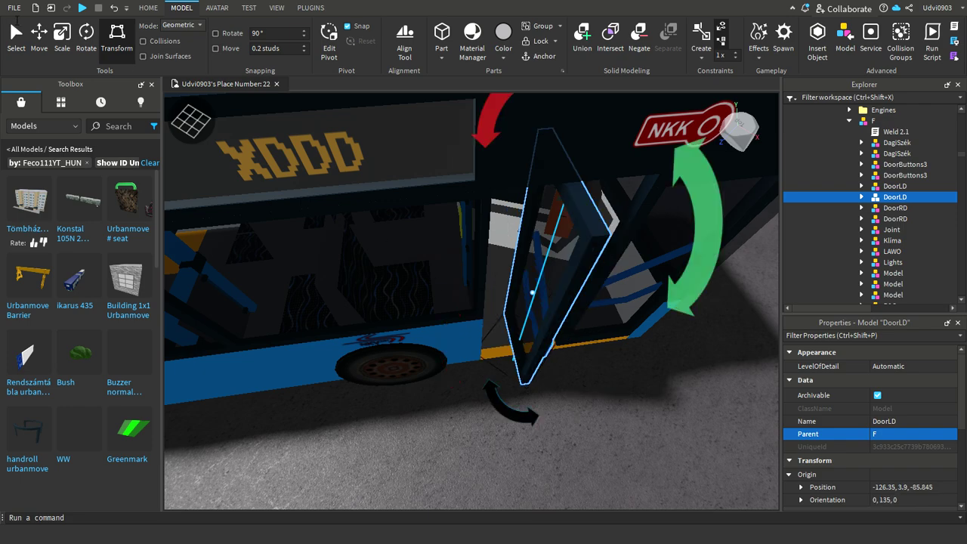
# Move the turned DoorLD leaf about 1.2 studs along the X axis to the wheel-side edge of the front doorway
pyautogui.click(39, 38)
pyautogui.scroll(4, 449, 276)
pyautogui.moveTo(449, 277); pyautogui.dragTo(448, 279, button='right')
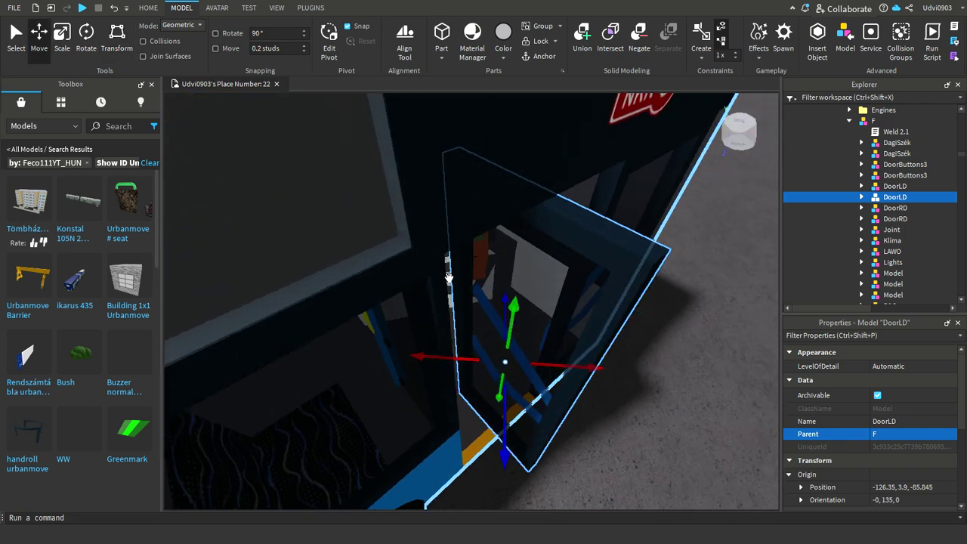
pyautogui.scroll(4, 512, 354)
pyautogui.moveTo(511, 355); pyautogui.dragTo(514, 363, button='right')
pyautogui.moveTo(487, 392); pyautogui.dragTo(360, 396)
pyautogui.press('f')
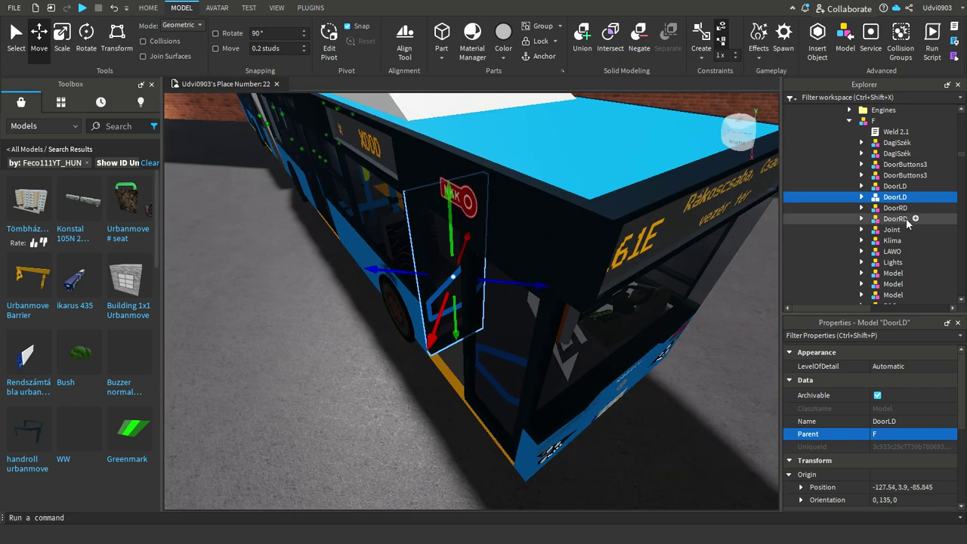
# Rotate the front door's DoorRD leaf 90° about the vertical axis so it stands perpendicular to the bus side
pyautogui.click(895, 218)
pyautogui.press('f')
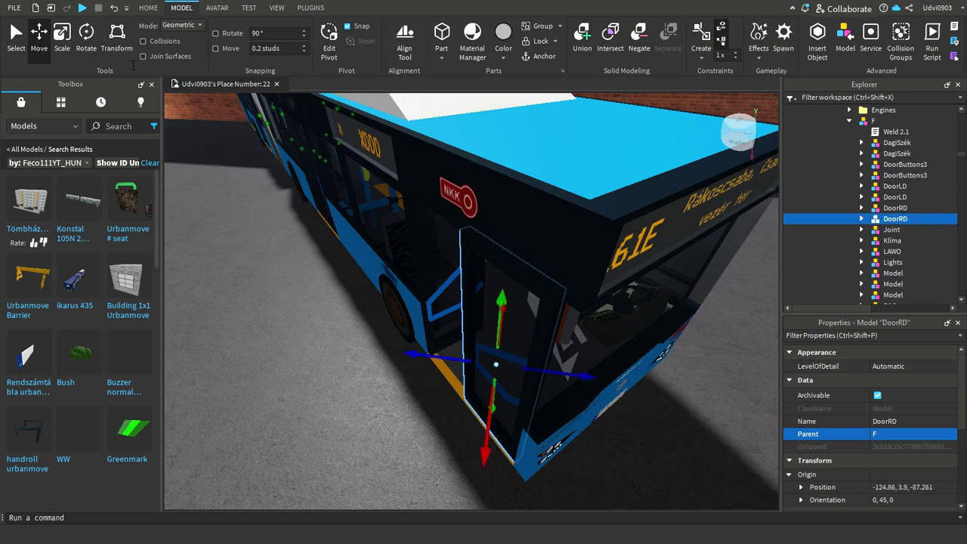
pyautogui.click(117, 34)
pyautogui.moveTo(754, 363); pyautogui.dragTo(754, 416, button='right')
pyautogui.moveTo(519, 386); pyautogui.dragTo(533, 311)
# Move the turned DoorRD leaf to the front-end edge of the doorway and clear the selection
pyautogui.moveTo(495, 269)
pyautogui.mouseDown(button='right')
pyautogui.moveTo(503, 261)
pyautogui.moveTo(493, 258)
pyautogui.moveTo(484, 281)
pyautogui.mouseUp(button='right')
pyautogui.scroll(3, 499, 260)
pyautogui.click(38, 34)
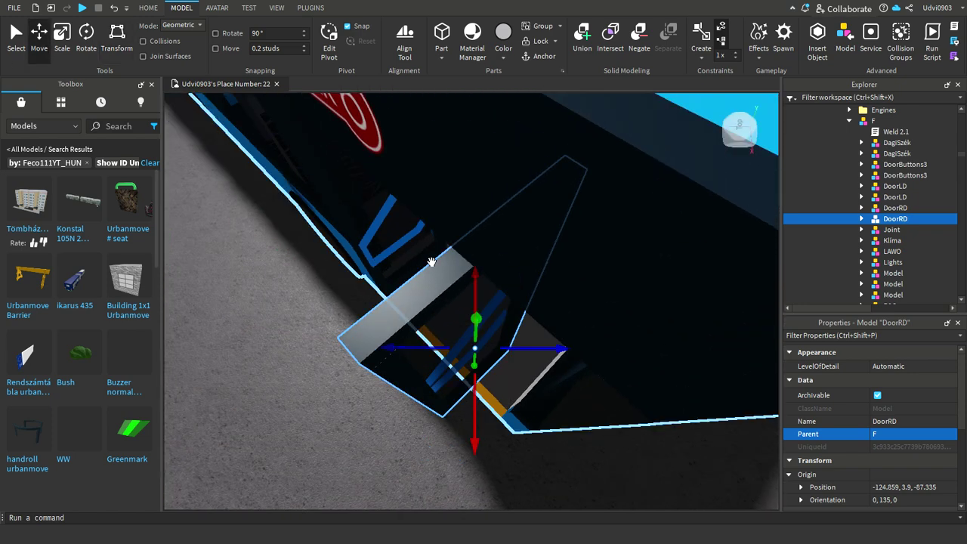
pyautogui.moveTo(431, 264); pyautogui.dragTo(453, 266, button='right')
pyautogui.moveTo(573, 441); pyautogui.dragTo(668, 476)
pyautogui.moveTo(554, 318); pyautogui.dragTo(468, 299, button='right')
pyautogui.click(436, 262)
# Survey the whole garage yard from above, including the bus rows and the parked blocks beside the brick hall
pyautogui.scroll(-15, 468, 299)
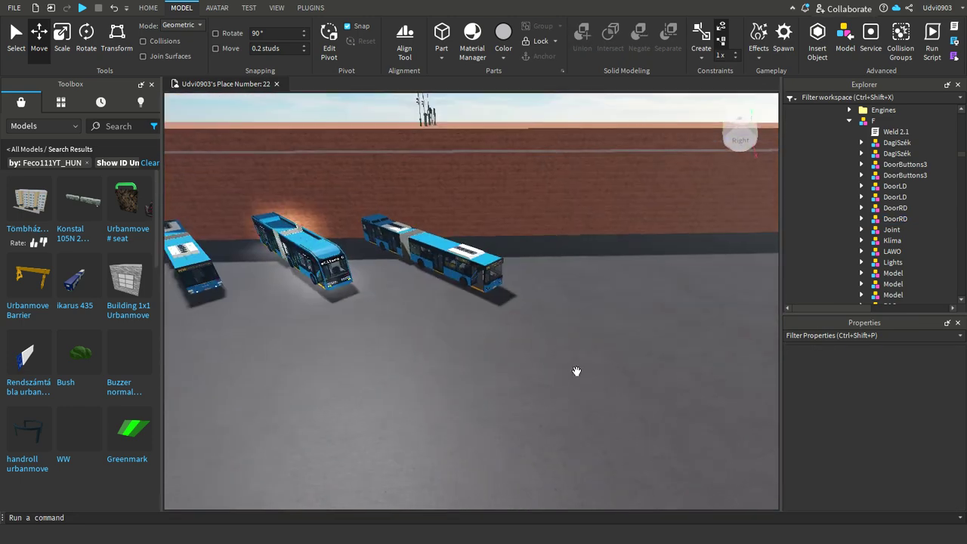
pyautogui.scroll(-10, 613, 396)
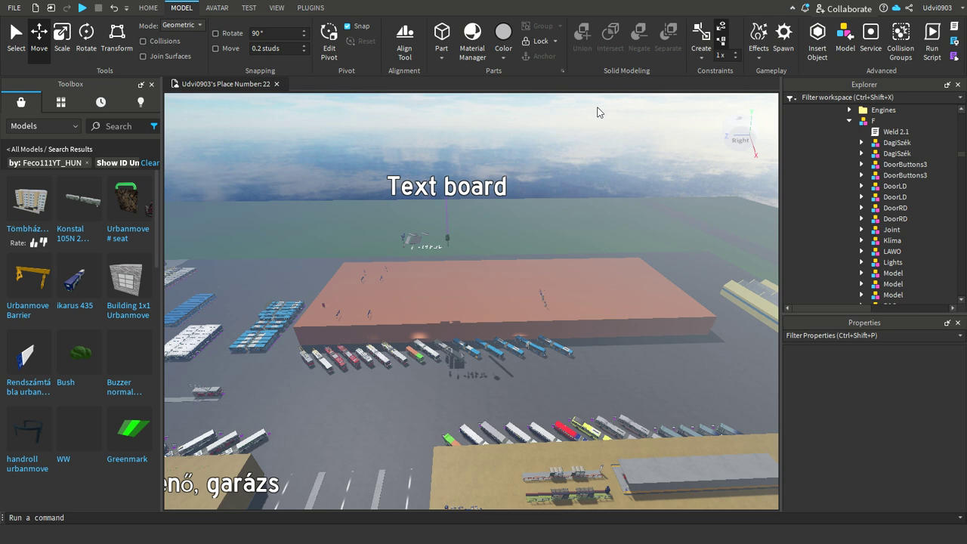
pyautogui.moveTo(599, 164); pyautogui.dragTo(441, 133, button='right')
pyautogui.scroll(1, 425, 137)
pyautogui.scroll(4, 440, 133)
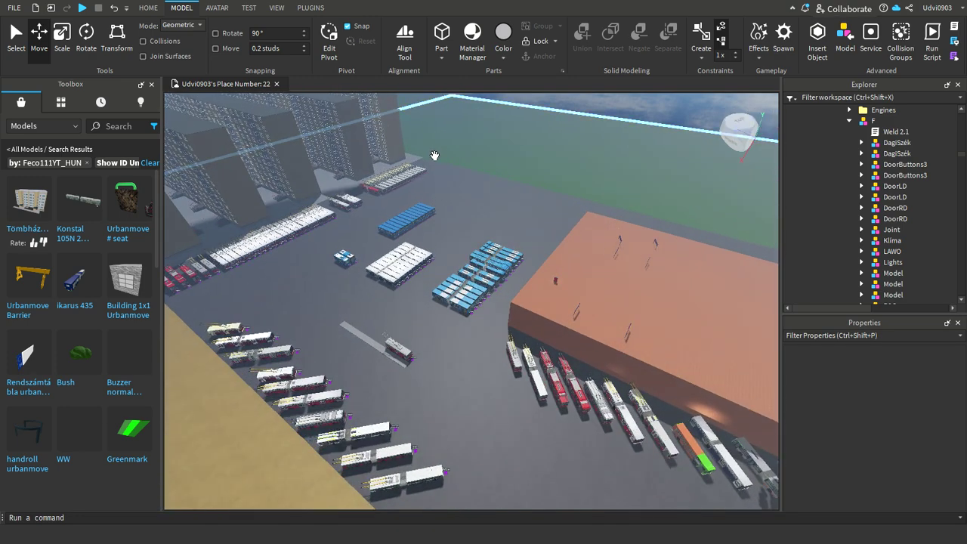
pyautogui.scroll(5, 436, 160)
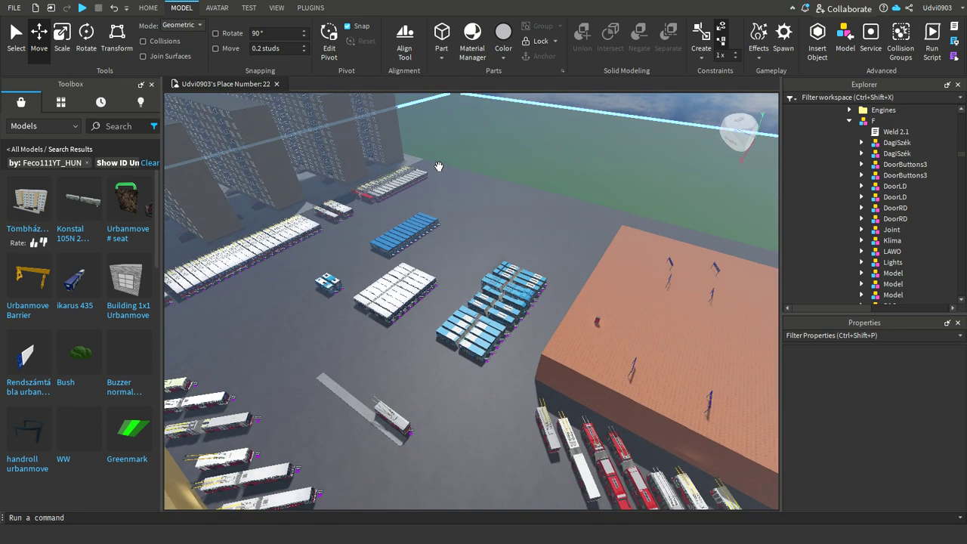
pyautogui.scroll(4, 439, 167)
pyautogui.moveTo(517, 228); pyautogui.dragTo(552, 274, button='right')
pyautogui.scroll(-4, 549, 275)
pyautogui.scroll(-5, 549, 274)
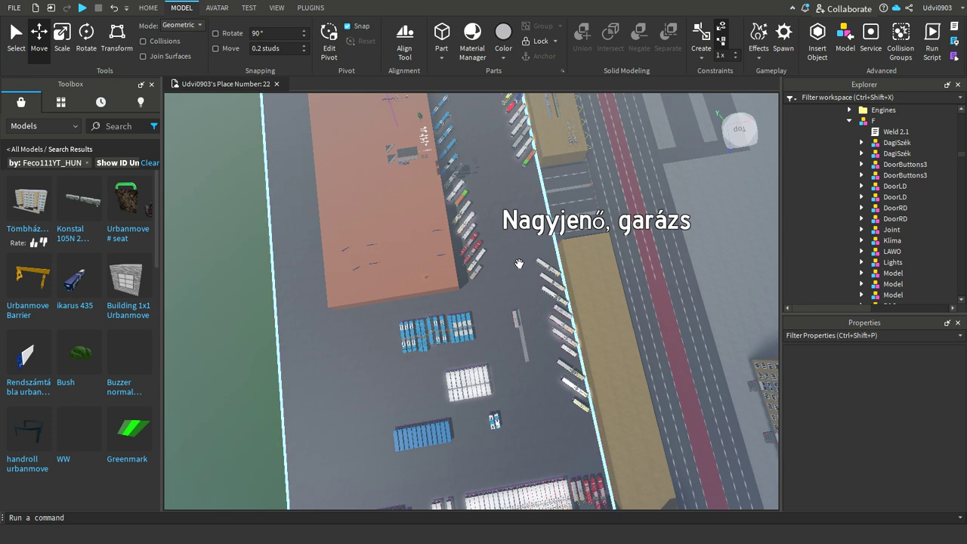
pyautogui.moveTo(530, 314); pyautogui.dragTo(534, 313, button='right')
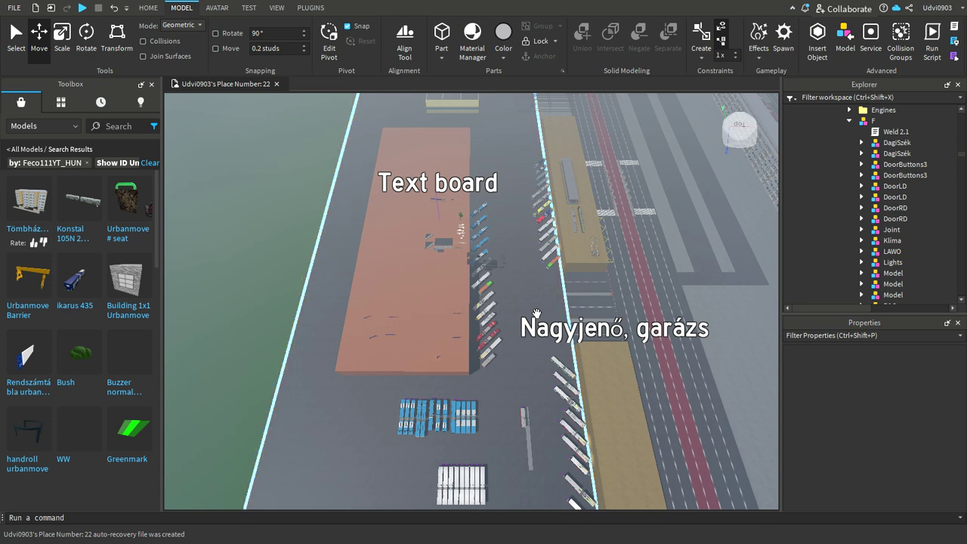
# Examine the block of parked blue articulated buses and their model labels next to the brick hall
pyautogui.scroll(5, 551, 460)
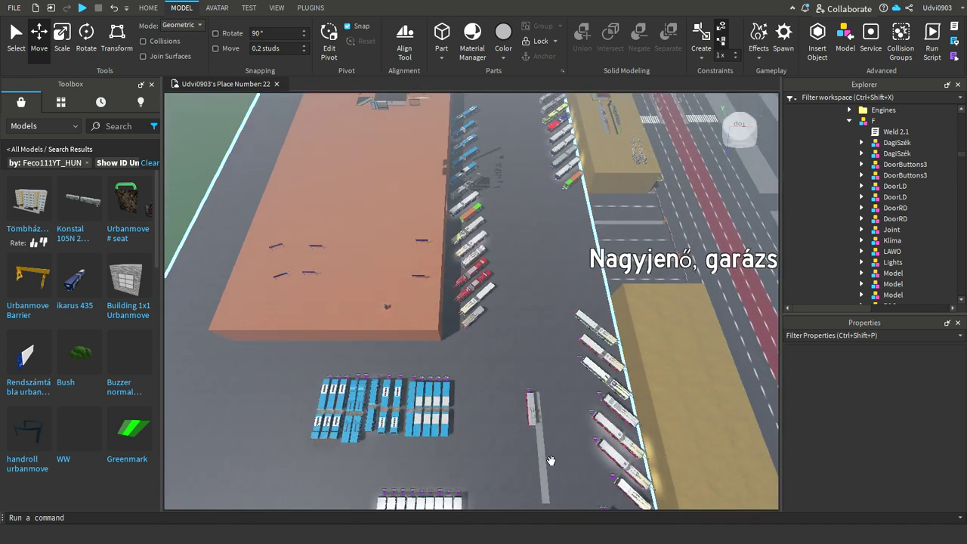
pyautogui.scroll(2, 551, 461)
pyautogui.scroll(2, 551, 461)
pyautogui.scroll(2, 551, 460)
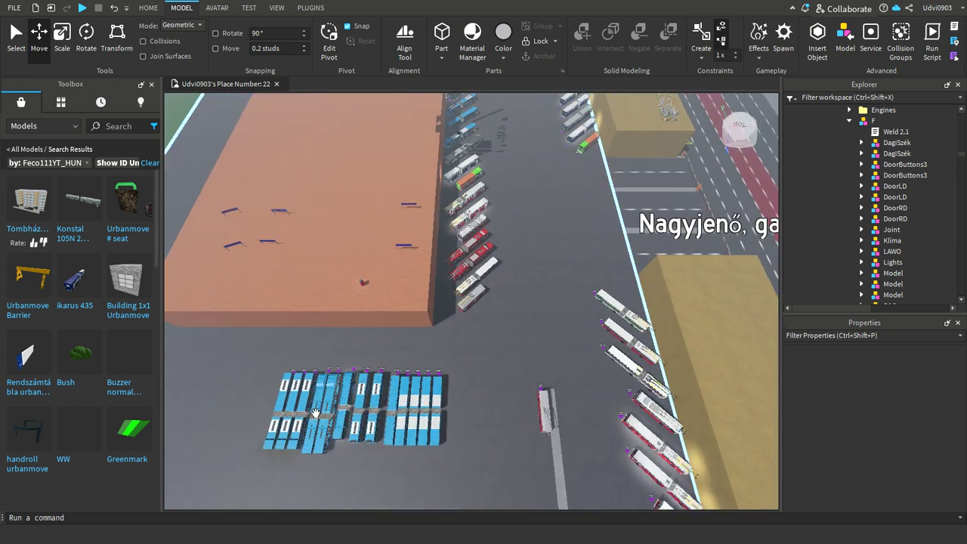
pyautogui.scroll(3, 315, 411)
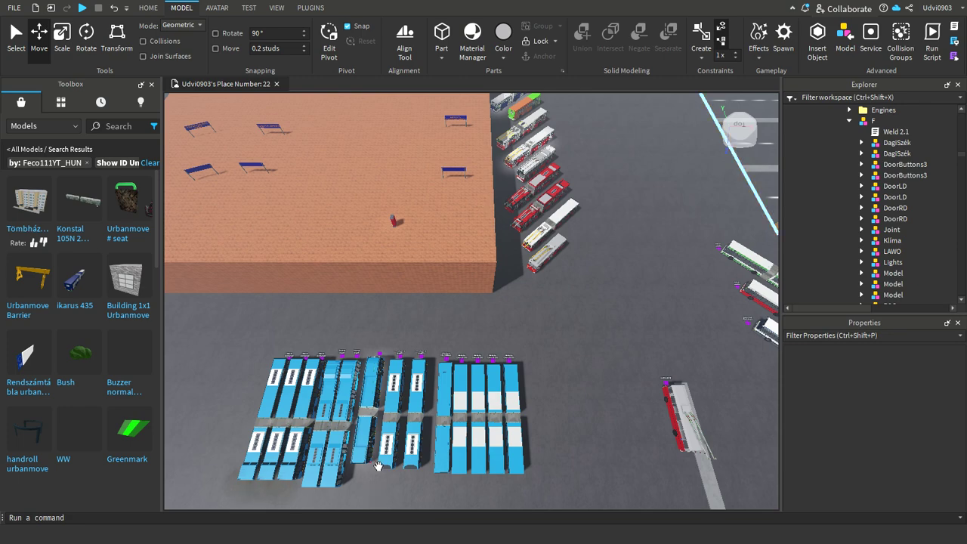
pyautogui.scroll(5, 378, 466)
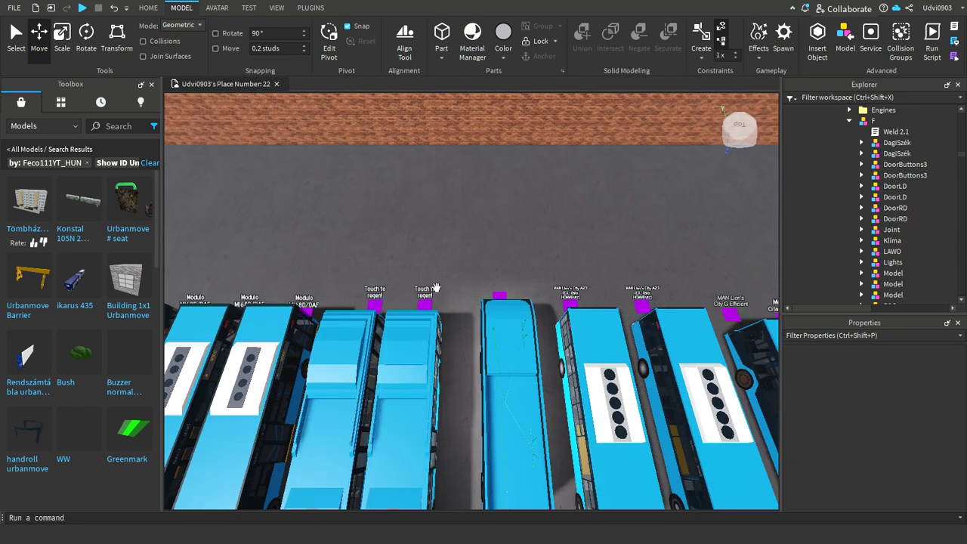
pyautogui.scroll(2, 435, 290)
pyautogui.moveTo(431, 292); pyautogui.dragTo(461, 326, button='right')
pyautogui.scroll(1, 418, 300)
pyautogui.scroll(1, 421, 295)
pyautogui.scroll(3, 422, 294)
pyautogui.scroll(-3, 595, 422)
pyautogui.scroll(-2, 594, 421)
pyautogui.moveTo(653, 437); pyautogui.dragTo(626, 397, button='right')
pyautogui.scroll(2, 628, 423)
pyautogui.scroll(2, 626, 398)
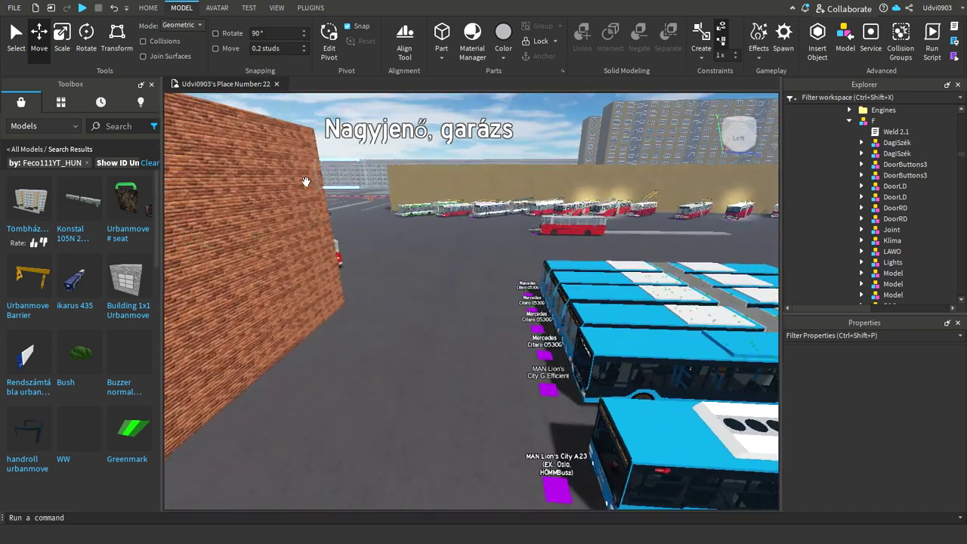
# Duplicate the grey-roofed articulated ikarus 435 parked in the row beside the tan wall
pyautogui.scroll(4, 302, 183)
pyautogui.moveTo(417, 257); pyautogui.dragTo(310, 382, button='right')
pyautogui.scroll(3, 280, 145)
pyautogui.scroll(4, 218, 230)
pyautogui.scroll(-2, 310, 382)
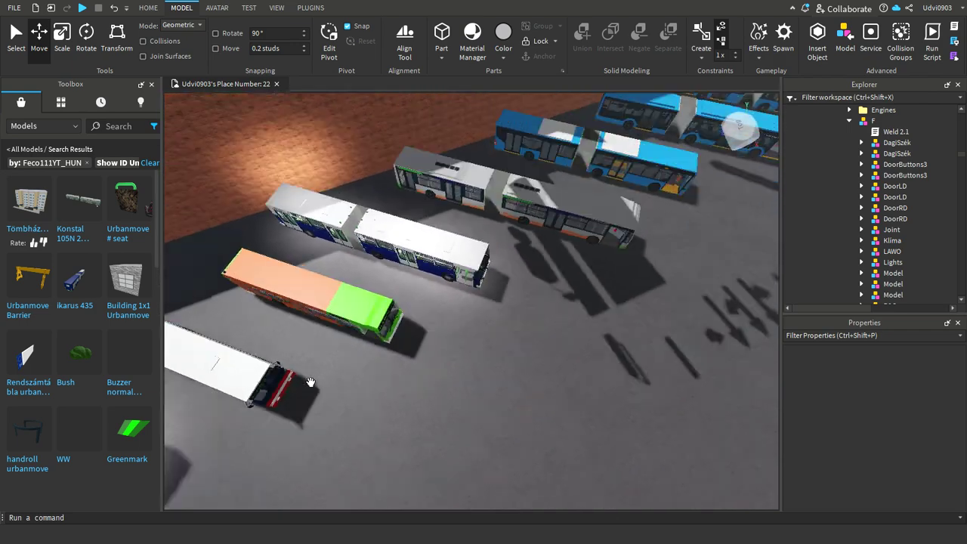
pyautogui.scroll(-4, 310, 383)
pyautogui.moveTo(592, 335); pyautogui.dragTo(538, 360, button='right')
pyautogui.scroll(2, 538, 360)
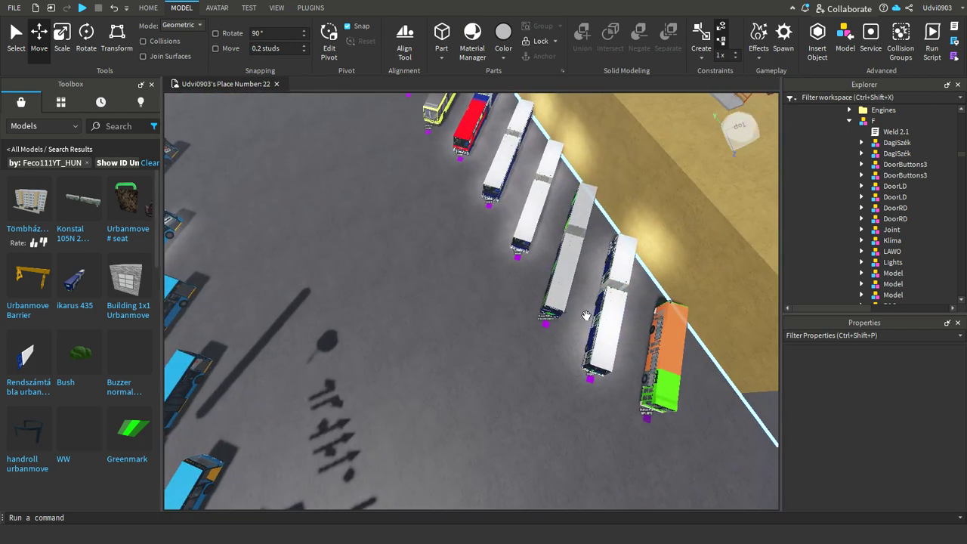
pyautogui.moveTo(588, 317); pyautogui.dragTo(582, 314, button='right')
pyautogui.click(582, 315)
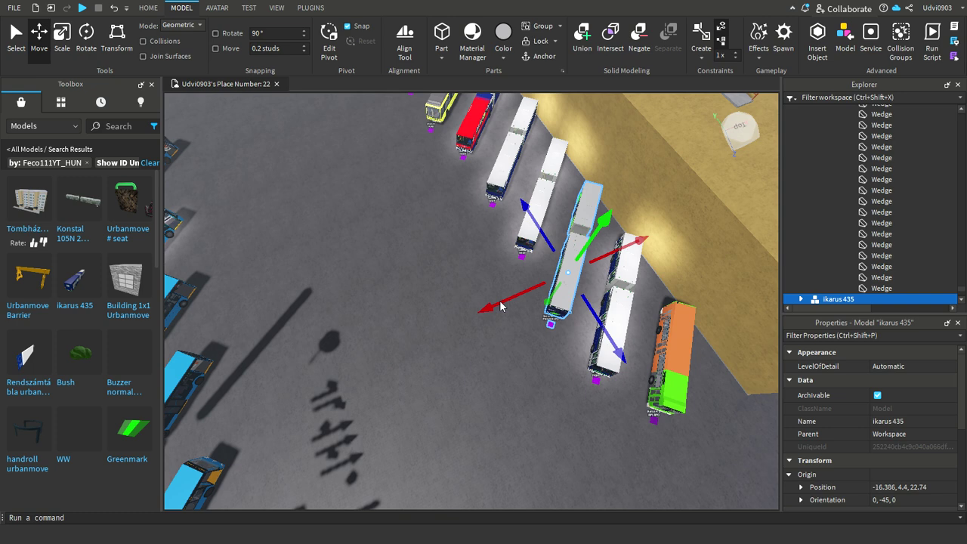
pyautogui.hotkey('ctrl', 'd')
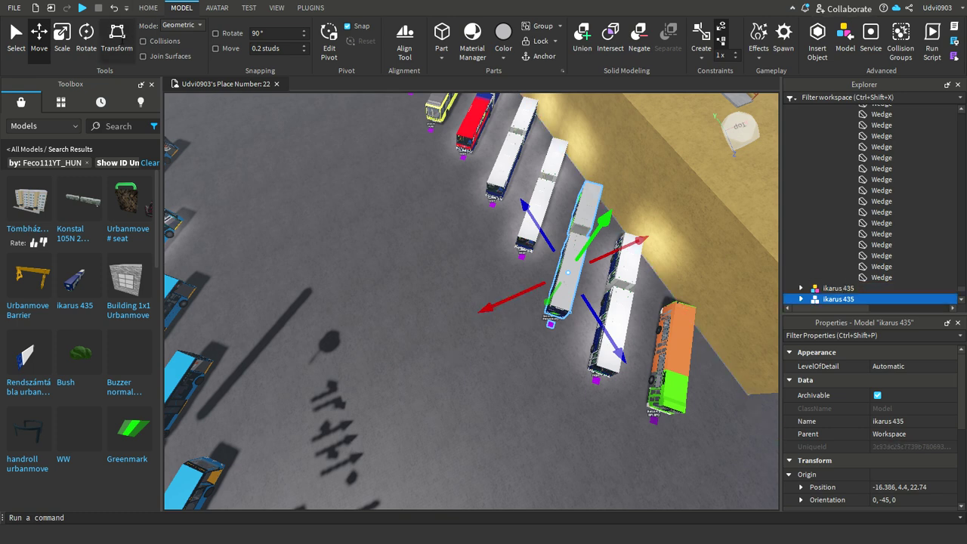
# Rotate the duplicated ikarus 435 by 180° about its vertical axis
pyautogui.click(117, 38)
pyautogui.moveTo(664, 283); pyautogui.dragTo(665, 281)
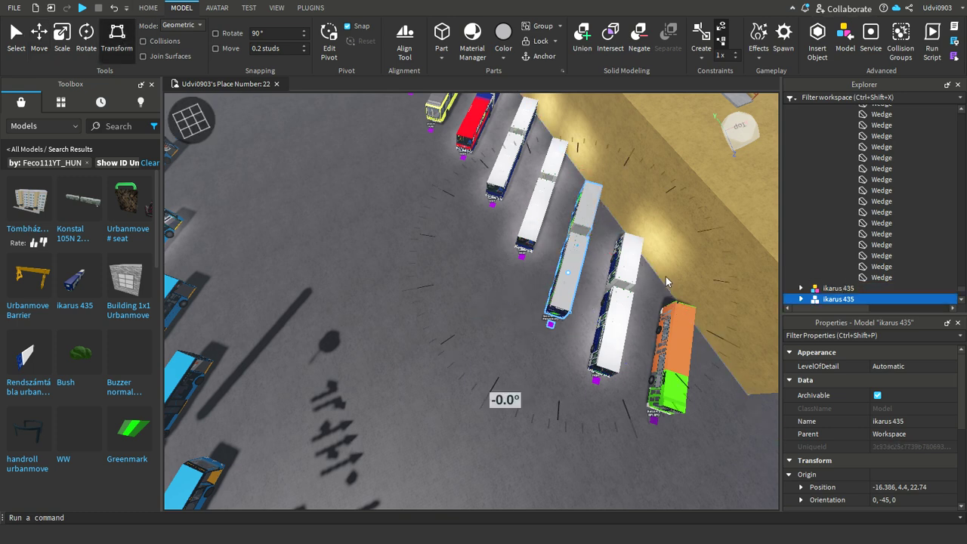
pyautogui.moveTo(719, 283); pyautogui.dragTo(595, 220)
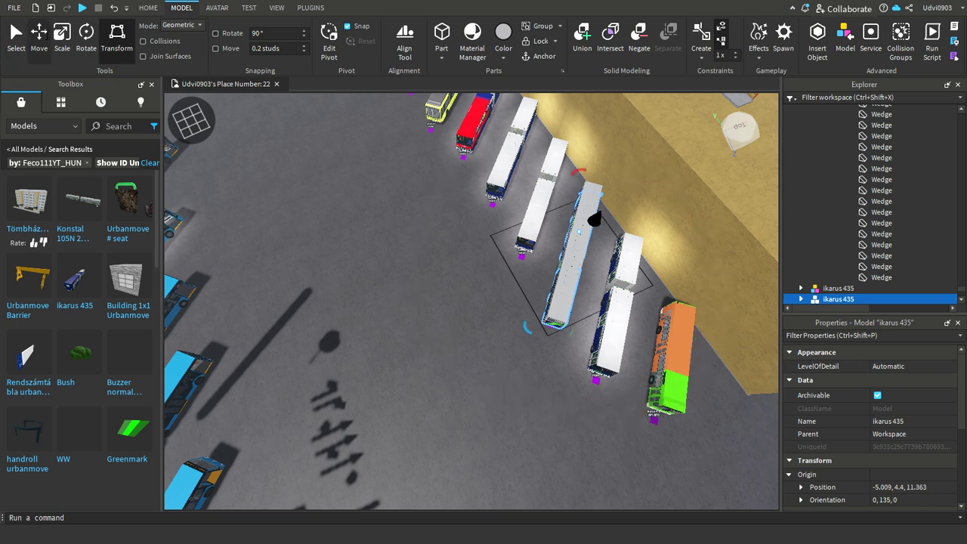
# Move the turned ikarus 435 copy across the yard into the blue bus row beside the brick hall
pyautogui.click(40, 35)
pyautogui.scroll(-5, 708, 227)
pyautogui.moveTo(603, 257); pyautogui.dragTo(388, 325)
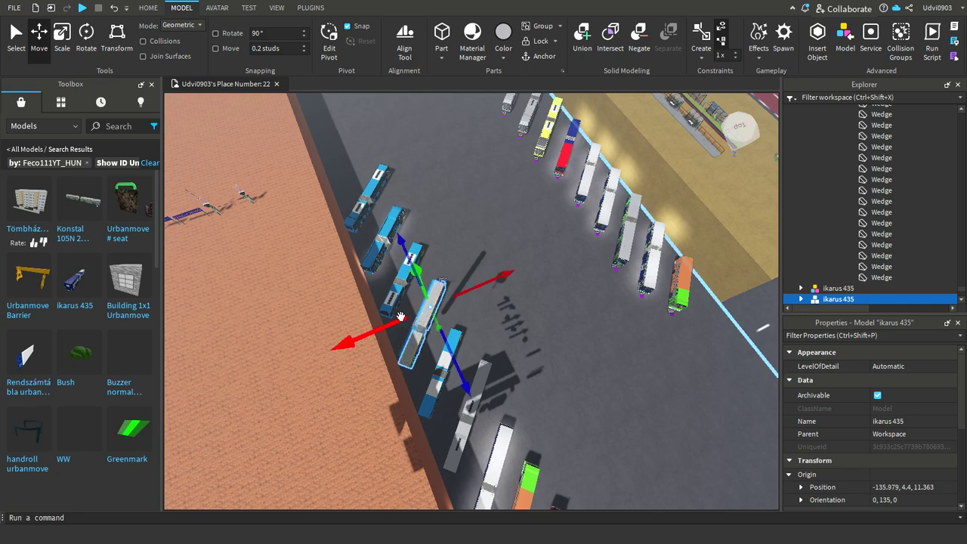
# Move the ikarus 435 copy along the brick hall to the free spot beyond the last blue bus
pyautogui.scroll(4, 383, 306)
pyautogui.scroll(-3, 399, 489)
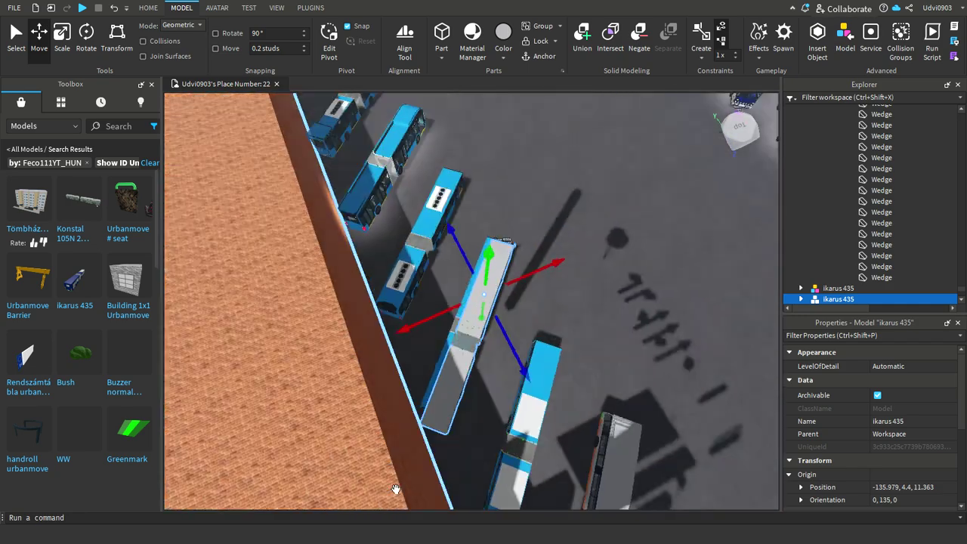
pyautogui.scroll(-1, 476, 417)
pyautogui.scroll(5, 333, 151)
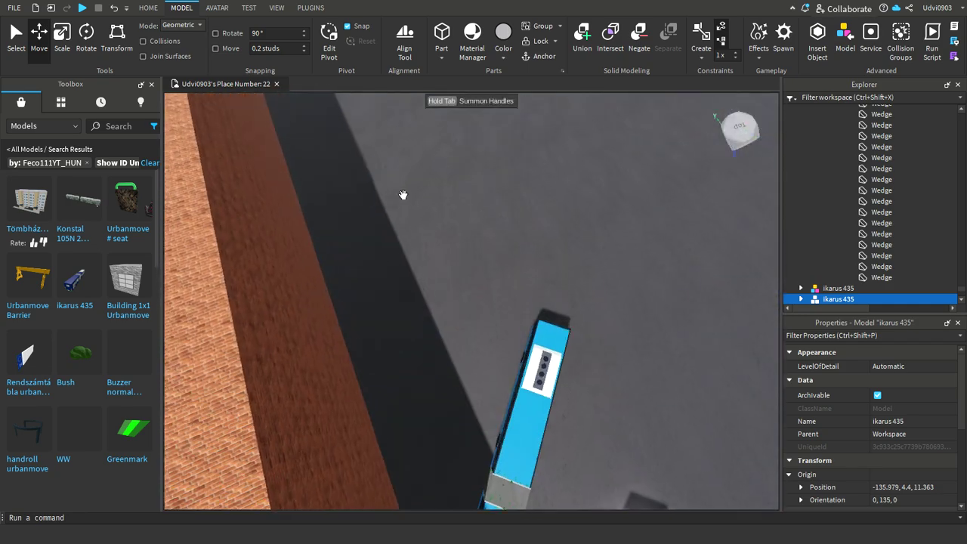
pyautogui.scroll(-8, 538, 275)
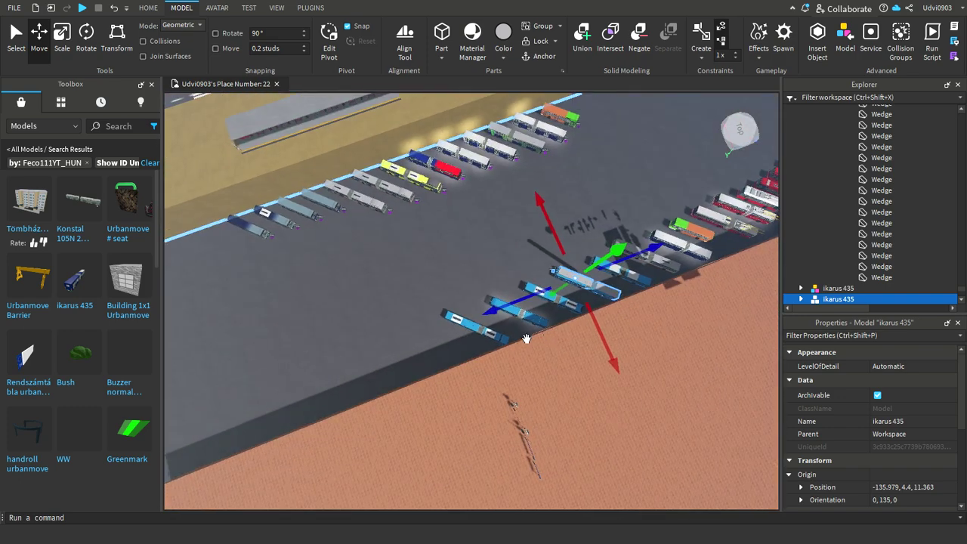
pyautogui.moveTo(519, 304); pyautogui.dragTo(463, 326)
pyautogui.moveTo(410, 344)
pyautogui.mouseDown()
pyautogui.moveTo(381, 354)
pyautogui.moveTo(398, 351)
pyautogui.mouseUp()
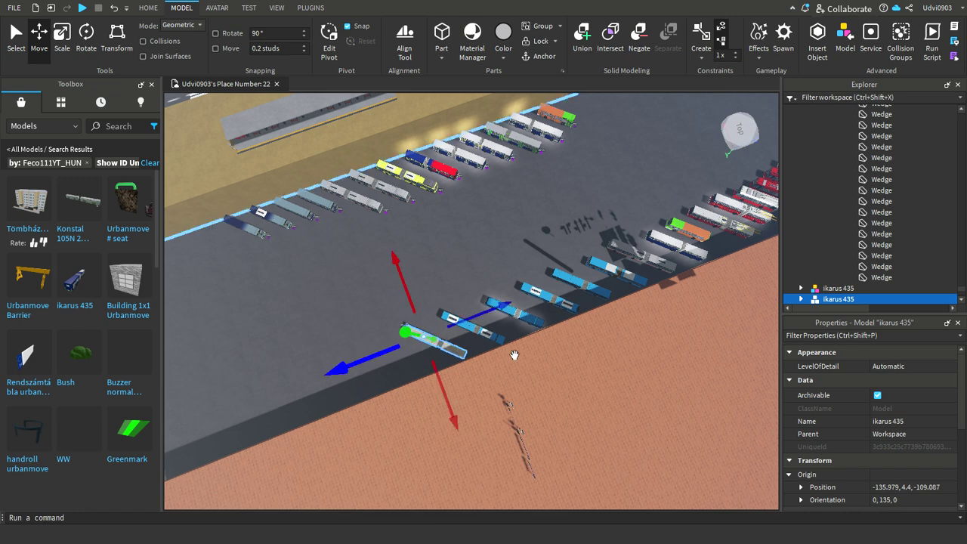
# Shift the ikarus 435 copy together with the neighbouring Modulo M168D/DAF slightly closer to the other blue buses and clear the selection
pyautogui.keyDown('ctrl'); pyautogui.click(498, 333); pyautogui.keyUp('ctrl')
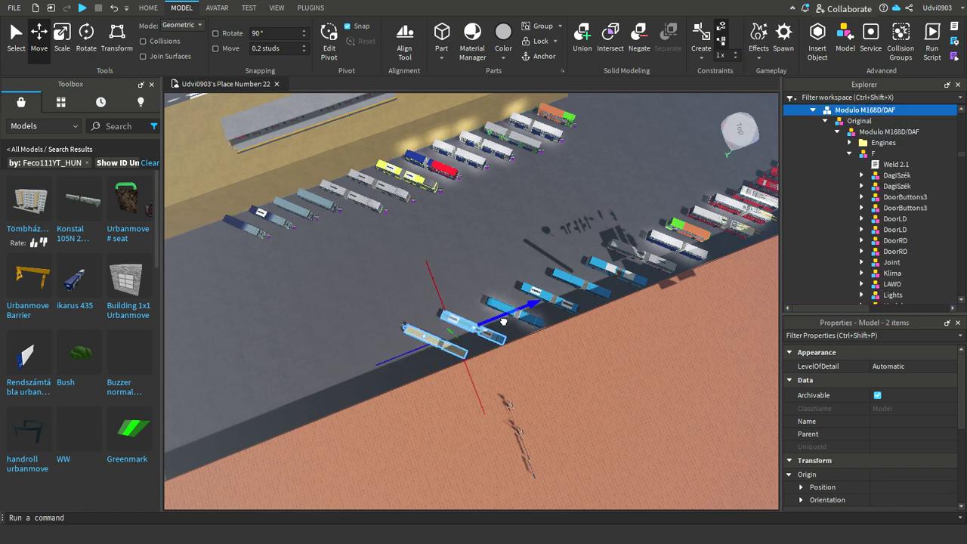
pyautogui.moveTo(504, 322); pyautogui.dragTo(502, 322)
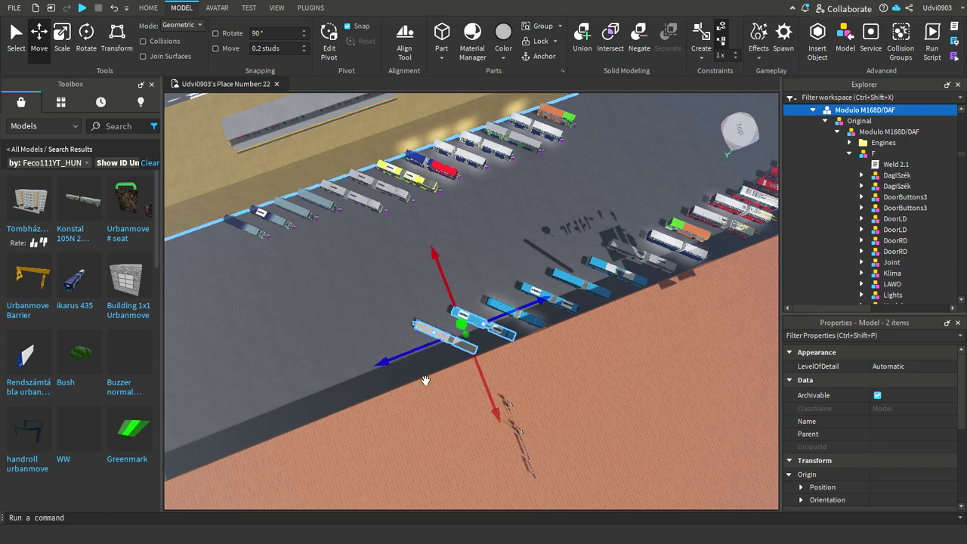
pyautogui.moveTo(547, 298); pyautogui.dragTo(546, 297, button='right')
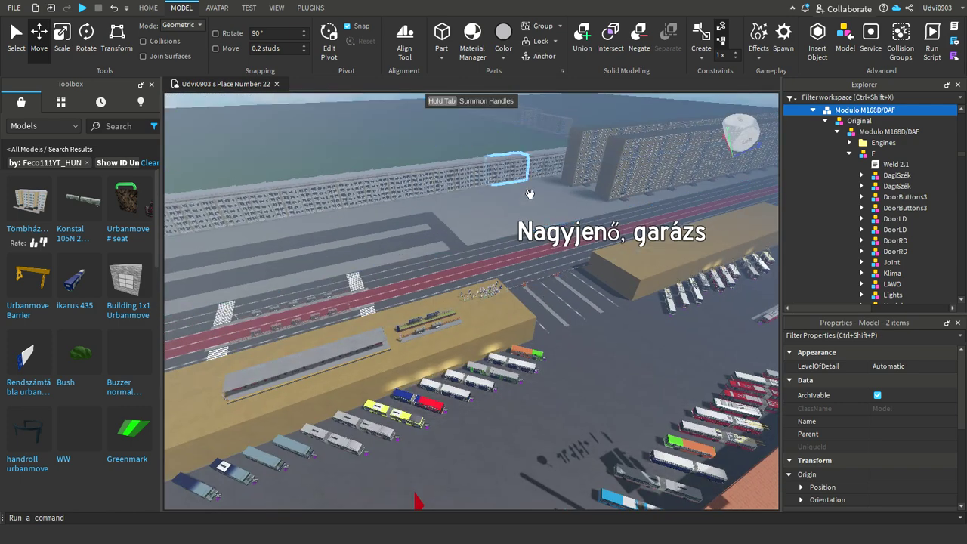
pyautogui.moveTo(529, 194); pyautogui.dragTo(509, 188, button='right')
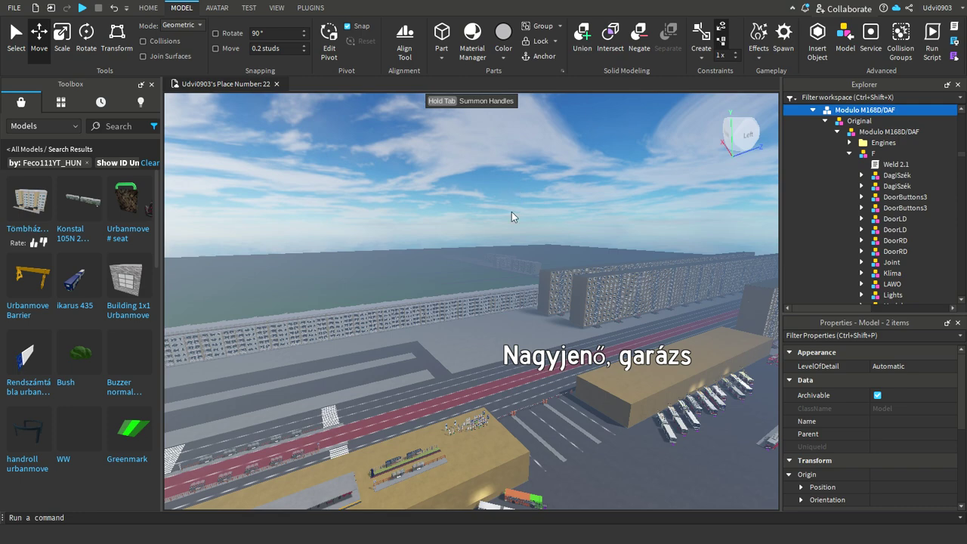
pyautogui.click(494, 204)
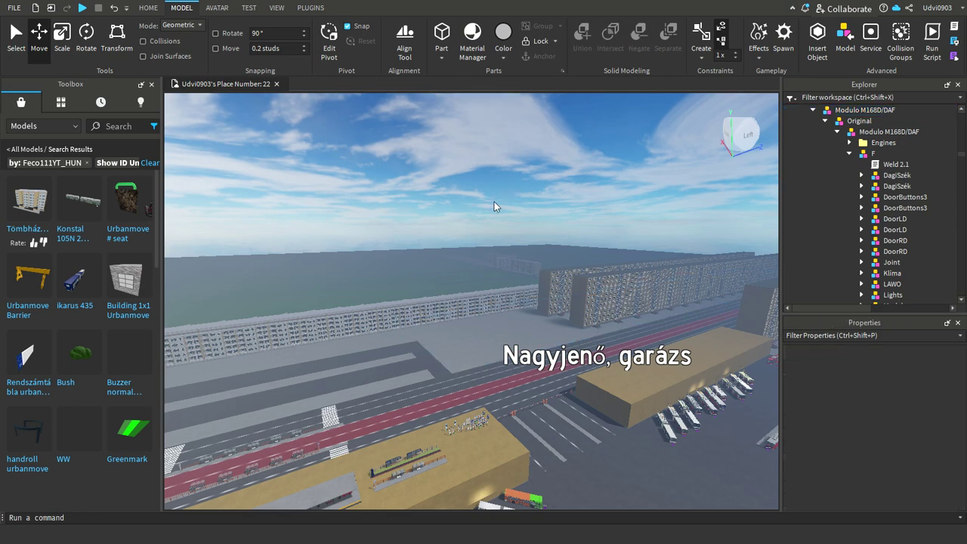
# Delete the purple Button part and the Driver seat from the copied ikarus 435
pyautogui.moveTo(494, 204); pyautogui.dragTo(513, 206, button='right')
pyautogui.scroll(1, 451, 334)
pyautogui.scroll(10, 488, 336)
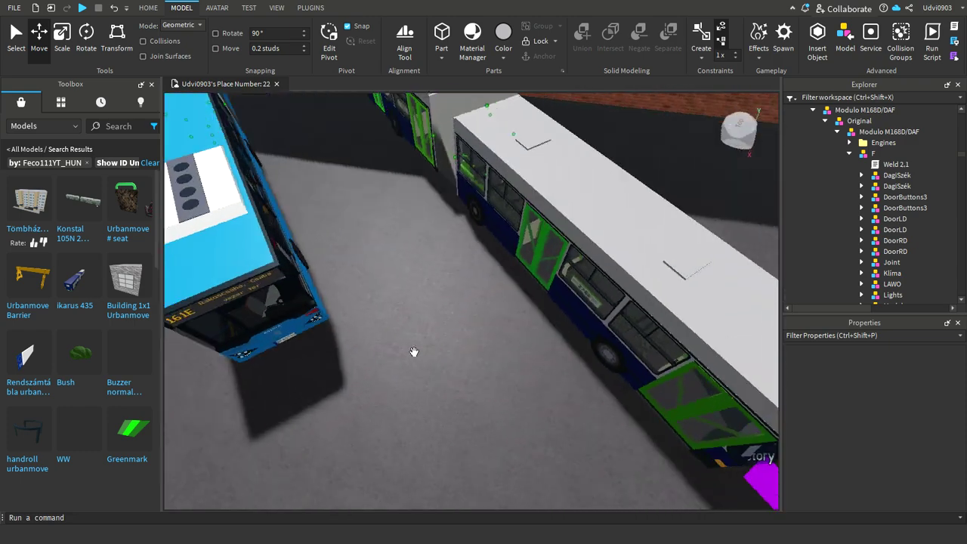
pyautogui.press('w')
pyautogui.moveTo(414, 352); pyautogui.dragTo(408, 353, button='right')
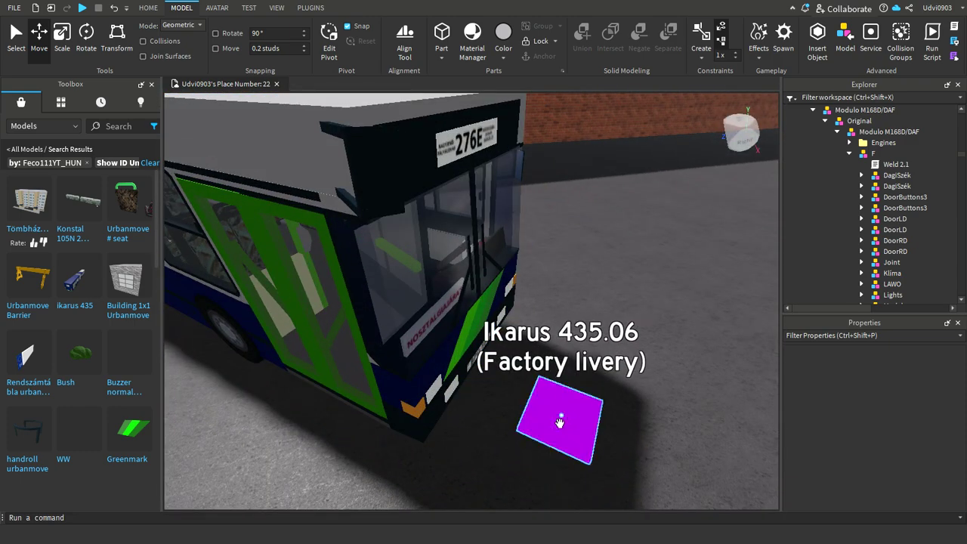
pyautogui.click(545, 409)
pyautogui.scroll(8, 472, 337)
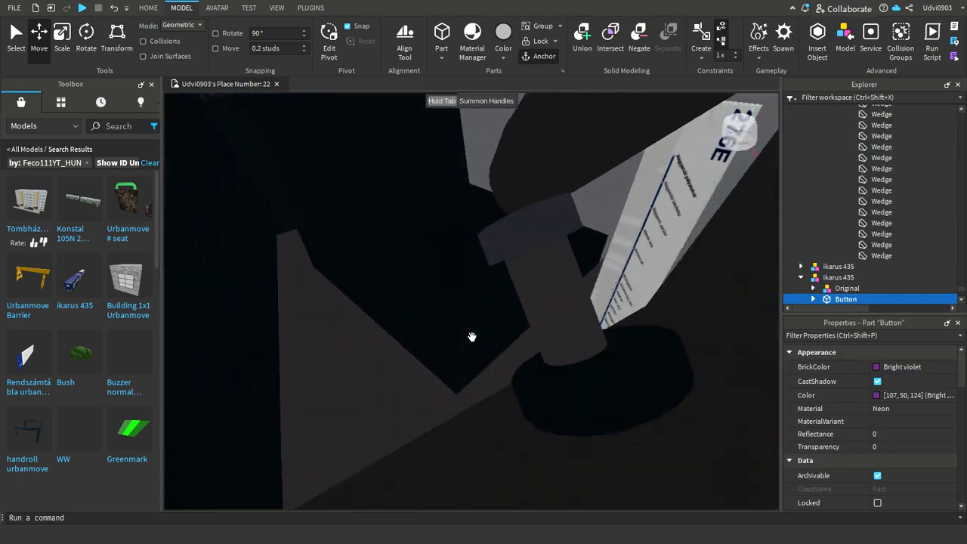
pyautogui.scroll(8, 472, 336)
pyautogui.scroll(5, 475, 336)
pyautogui.keyDown('ctrl'); pyautogui.click(434, 379); pyautogui.keyUp('ctrl')
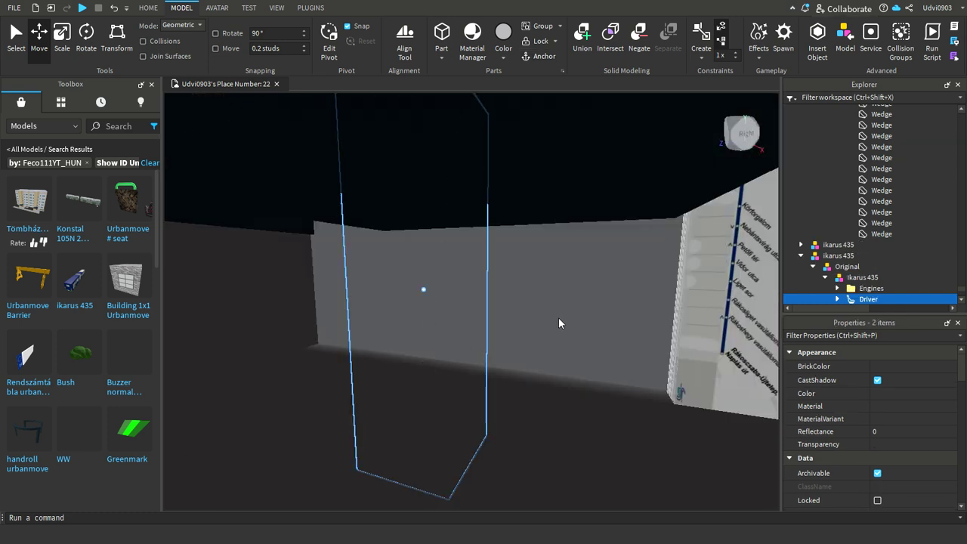
pyautogui.press('Delete')
# Delete the white windscreen sign and the fanned stack of white route boards in the driver's area, leaving only the 262 board
pyautogui.moveTo(533, 340)
pyautogui.mouseDown(button='right')
pyautogui.moveTo(529, 332)
pyautogui.moveTo(533, 340)
pyautogui.mouseUp(button='right')
pyautogui.scroll(-10, 532, 340)
pyautogui.scroll(10, 532, 339)
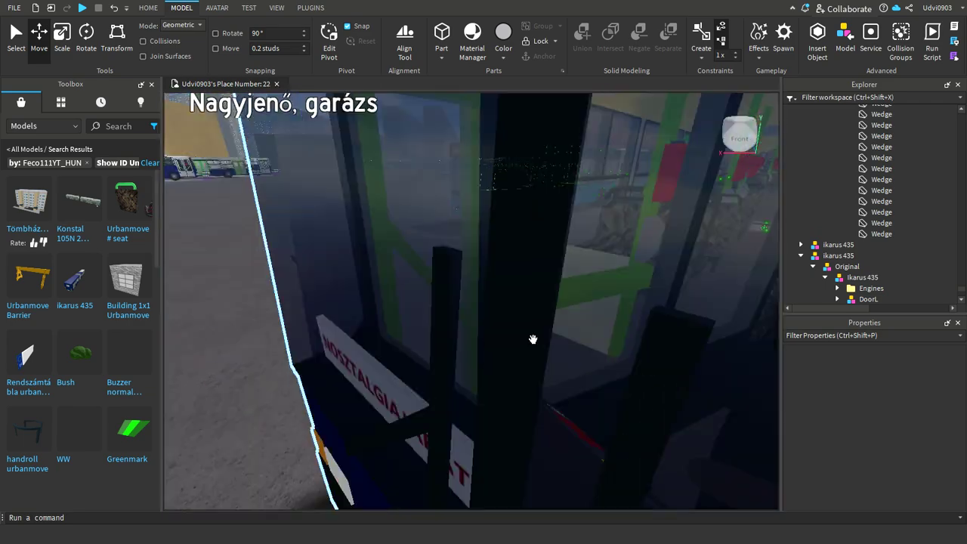
pyautogui.scroll(-10, 533, 340)
pyautogui.moveTo(533, 339); pyautogui.dragTo(553, 342, button='right')
pyautogui.scroll(5, 550, 340)
pyautogui.scroll(5, 551, 339)
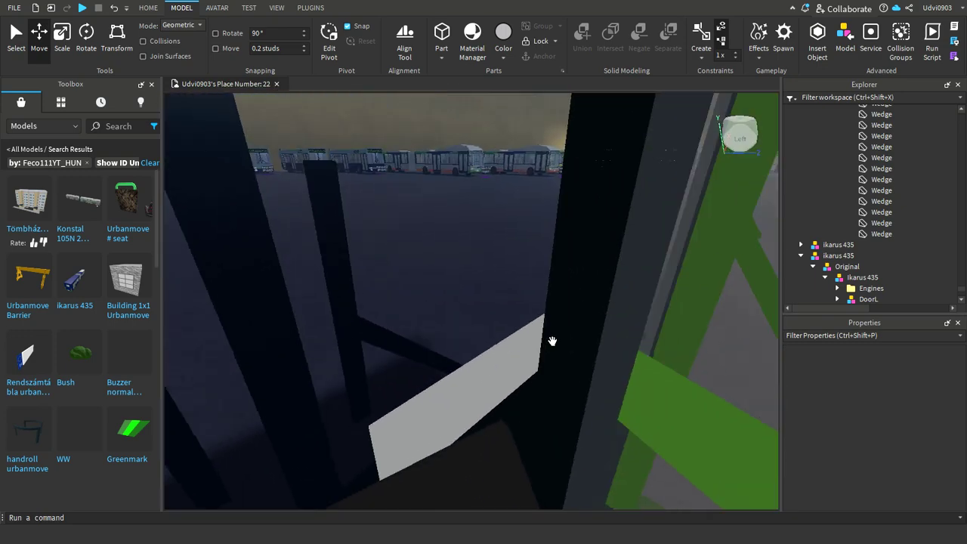
pyautogui.click(507, 389)
pyautogui.moveTo(506, 389)
pyautogui.mouseDown(button='right')
pyautogui.moveTo(511, 396)
pyautogui.moveTo(509, 385)
pyautogui.mouseUp(button='right')
pyautogui.scroll(2, 509, 385)
pyautogui.keyDown('ctrl'); pyautogui.click(507, 365); pyautogui.keyUp('ctrl')
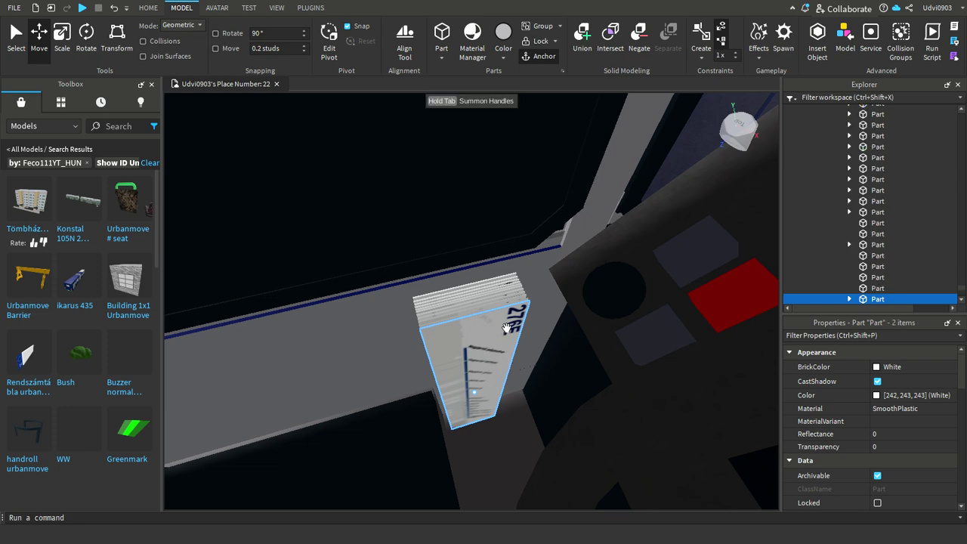
pyautogui.moveTo(551, 334); pyautogui.dragTo(543, 340, button='right')
pyautogui.scroll(2, 544, 332)
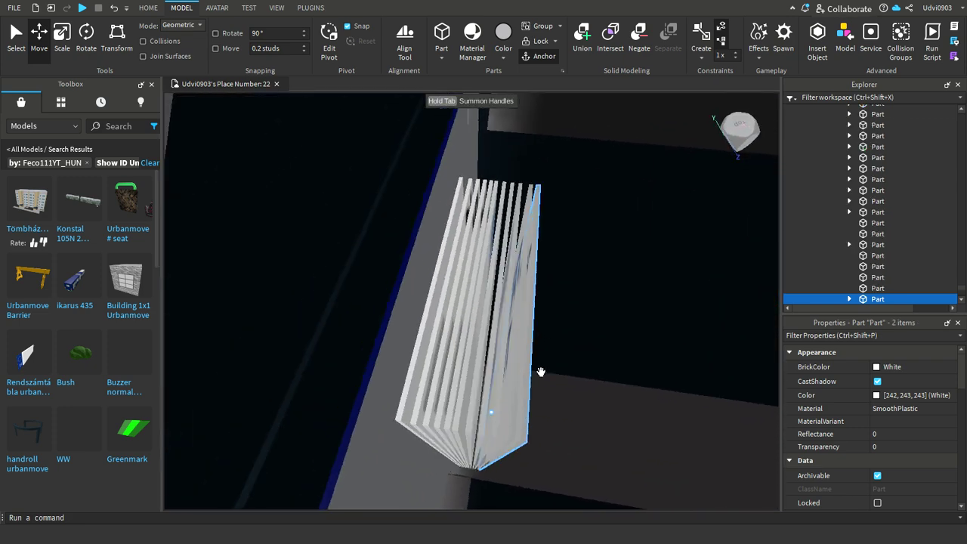
pyautogui.keyDown('shift'); pyautogui.click(454, 335); pyautogui.keyUp('shift')
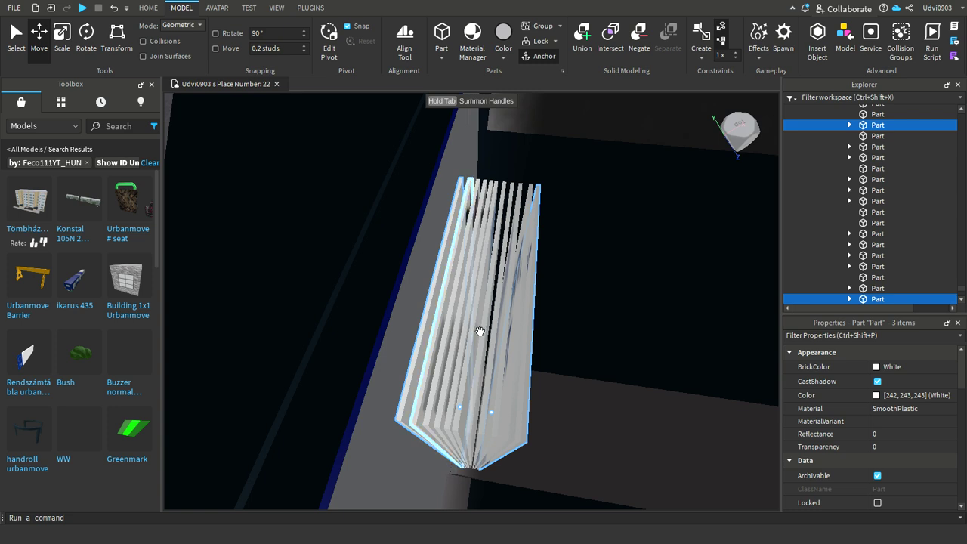
pyautogui.moveTo(482, 333); pyautogui.dragTo(463, 328)
pyautogui.keyDown('ctrl'); pyautogui.click(464, 328); pyautogui.keyUp('ctrl')
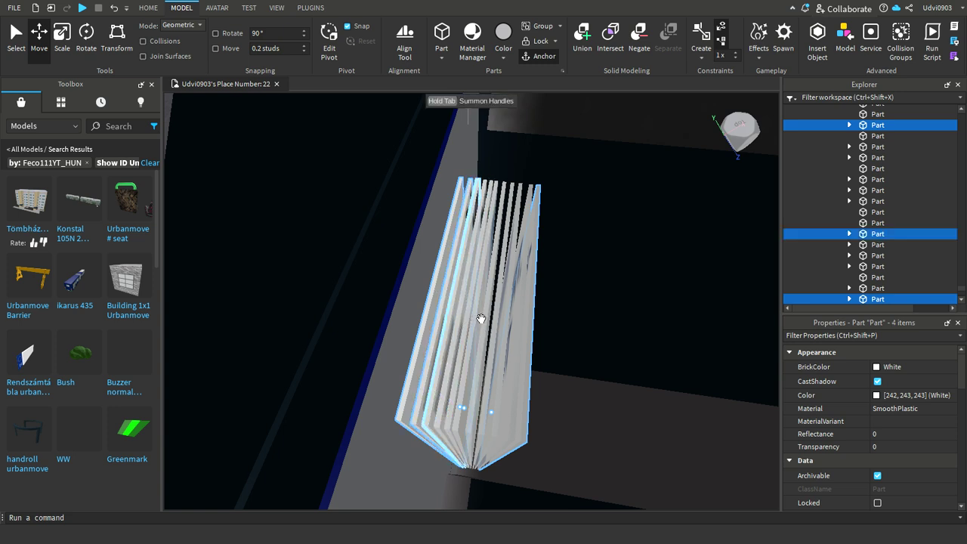
pyautogui.keyDown('ctrl'); pyautogui.click(487, 321); pyautogui.keyUp('ctrl')
pyautogui.keyDown('ctrl'); pyautogui.click(493, 323); pyautogui.keyUp('ctrl')
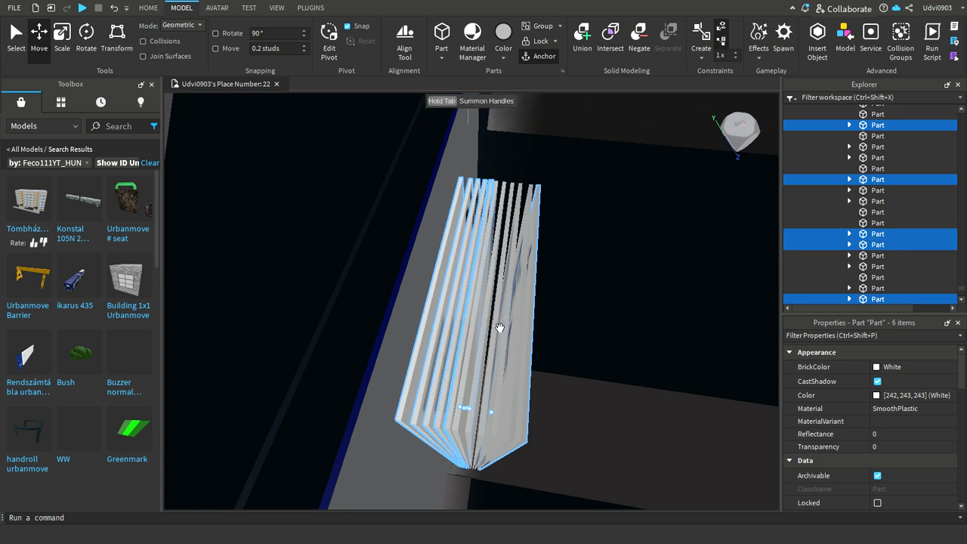
pyautogui.keyDown('ctrl'); pyautogui.click(503, 330); pyautogui.keyUp('ctrl')
pyautogui.keyDown('ctrl'); pyautogui.click(511, 330); pyautogui.keyUp('ctrl')
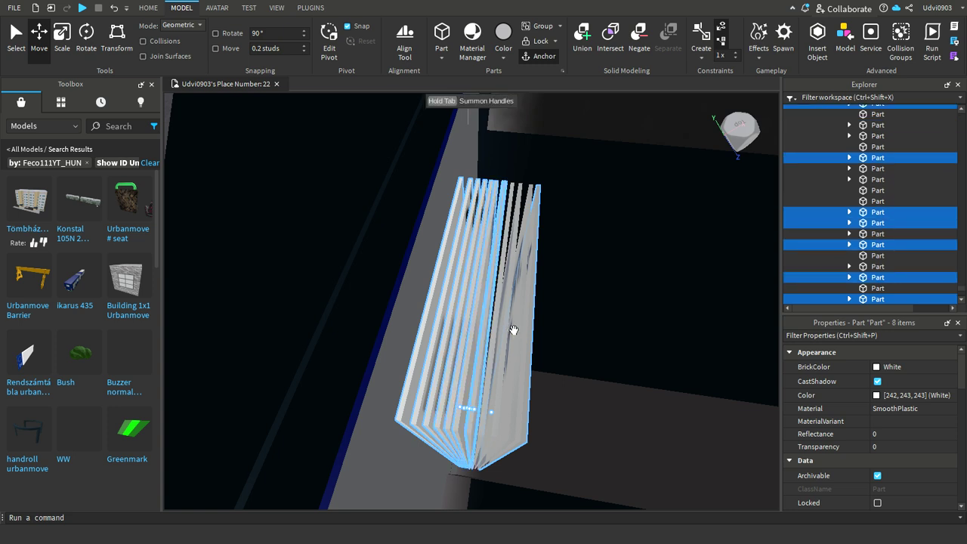
pyautogui.keyDown('ctrl'); pyautogui.click(520, 330); pyautogui.keyUp('ctrl')
pyautogui.keyDown('ctrl'); pyautogui.click(531, 330); pyautogui.keyUp('ctrl')
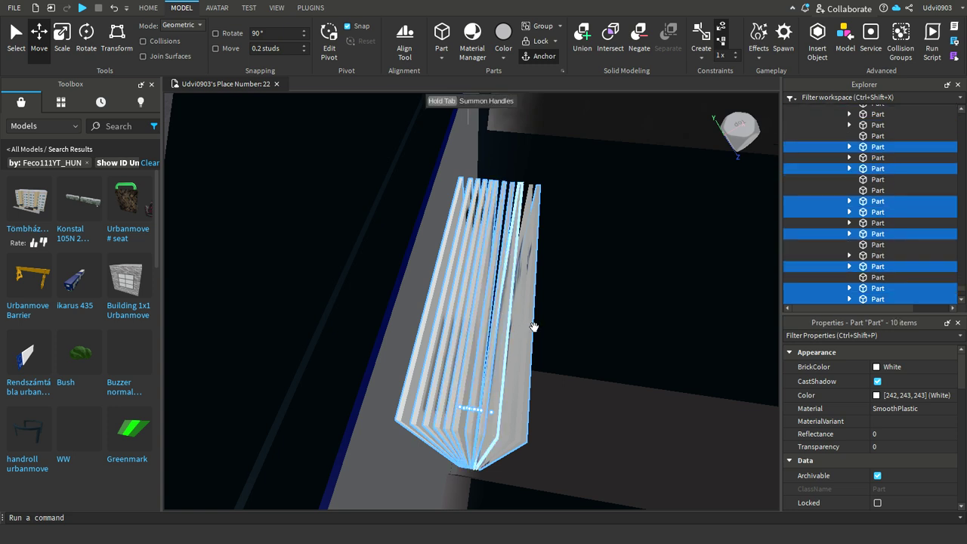
pyautogui.keyDown('ctrl'); pyautogui.click(535, 327); pyautogui.keyUp('ctrl')
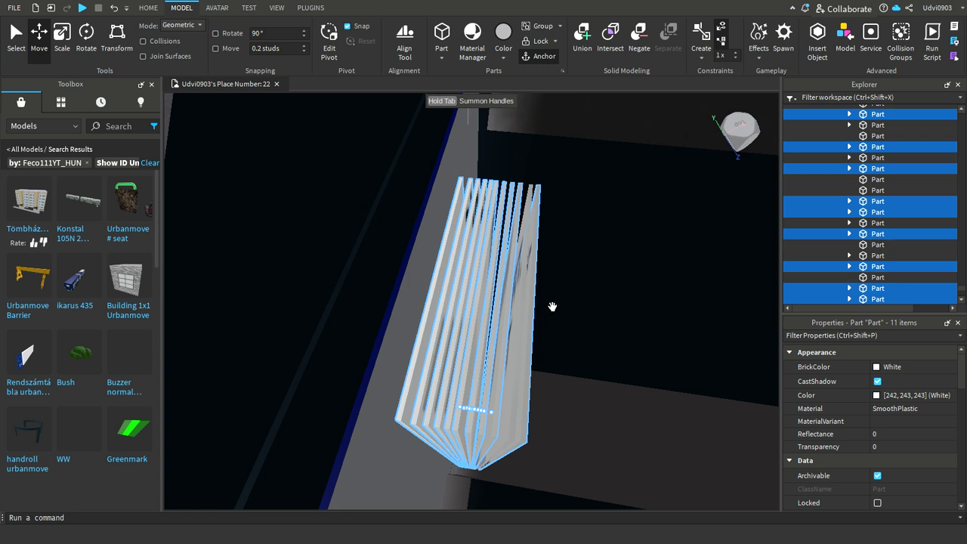
pyautogui.press('d')
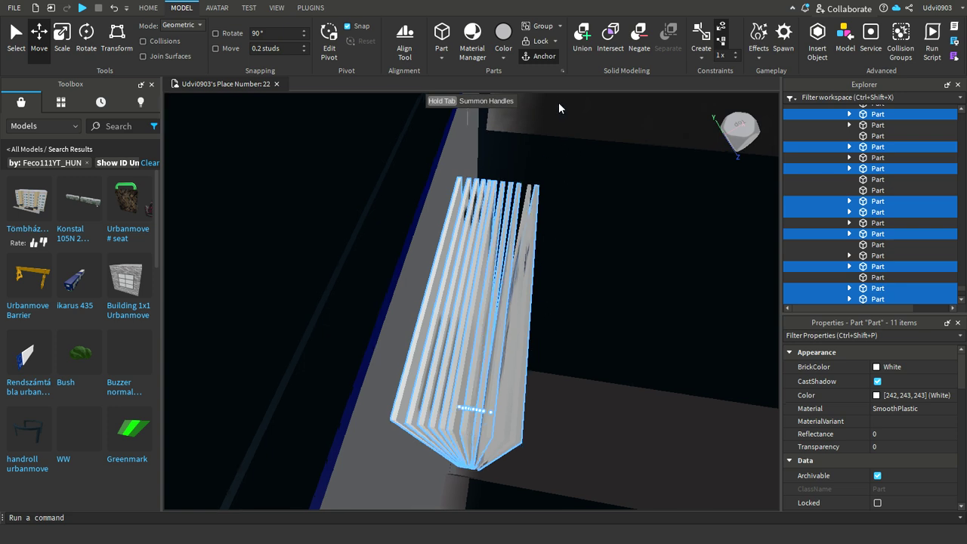
pyautogui.press('Delete')
# Delete the remaining 262 route board in the driver's area
pyautogui.press('d')
pyautogui.moveTo(592, 259); pyautogui.dragTo(421, 331, button='right')
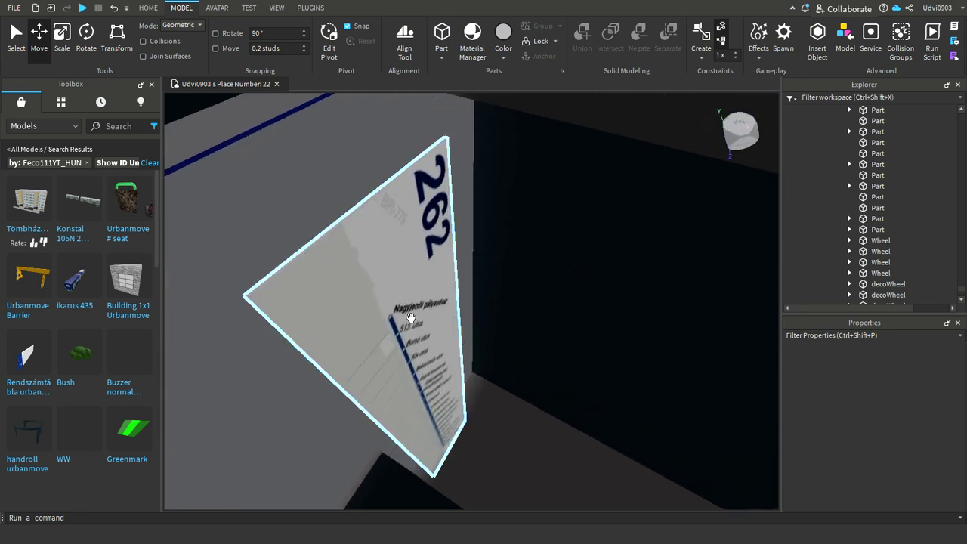
pyautogui.click(411, 318)
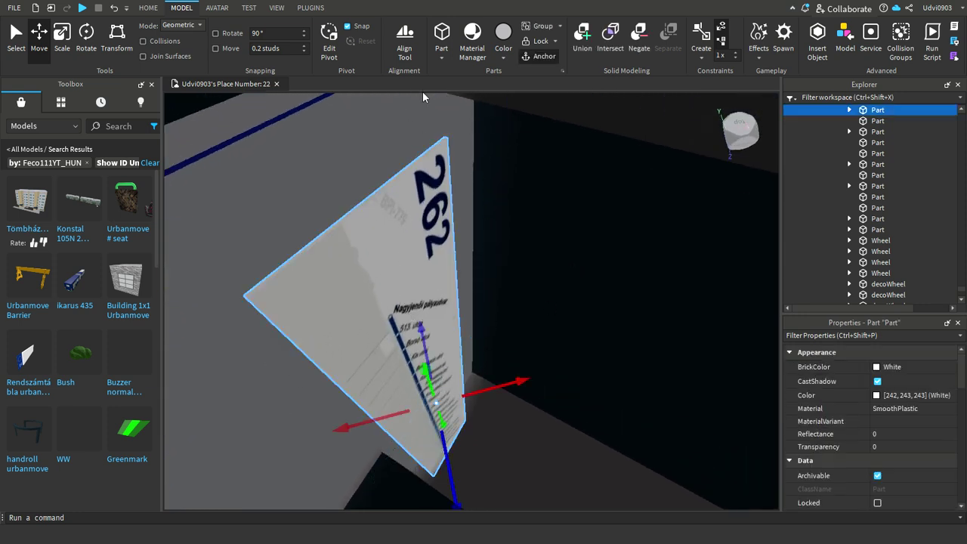
pyautogui.press('Delete')
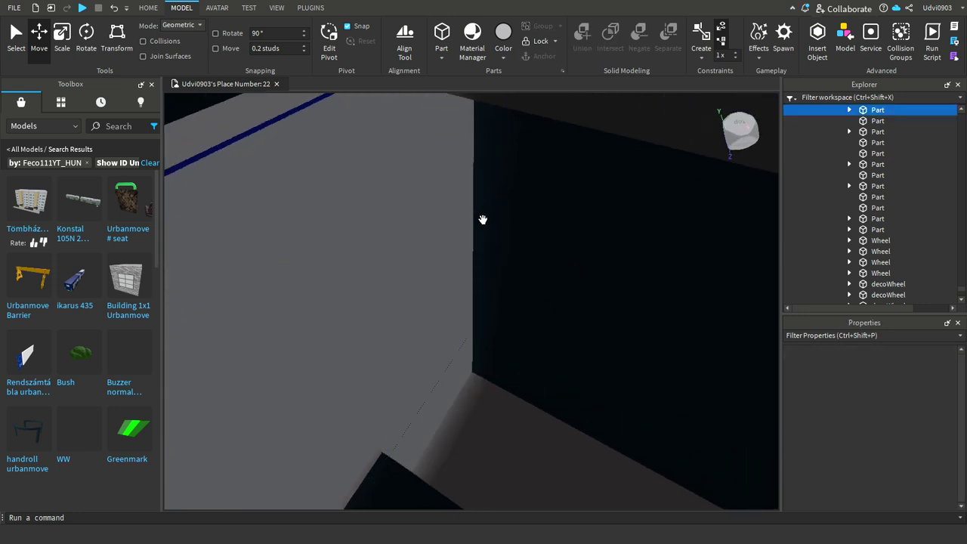
# Negate the 276E route board in the front section's side window and union it with its green frame to hollow the frame
pyautogui.press('s')
pyautogui.moveTo(482, 227)
pyautogui.mouseDown(button='right')
pyautogui.moveTo(492, 224)
pyautogui.moveTo(481, 229)
pyautogui.mouseUp(button='right')
pyautogui.press('w')
pyautogui.press('w')
pyautogui.scroll(5, 557, 285)
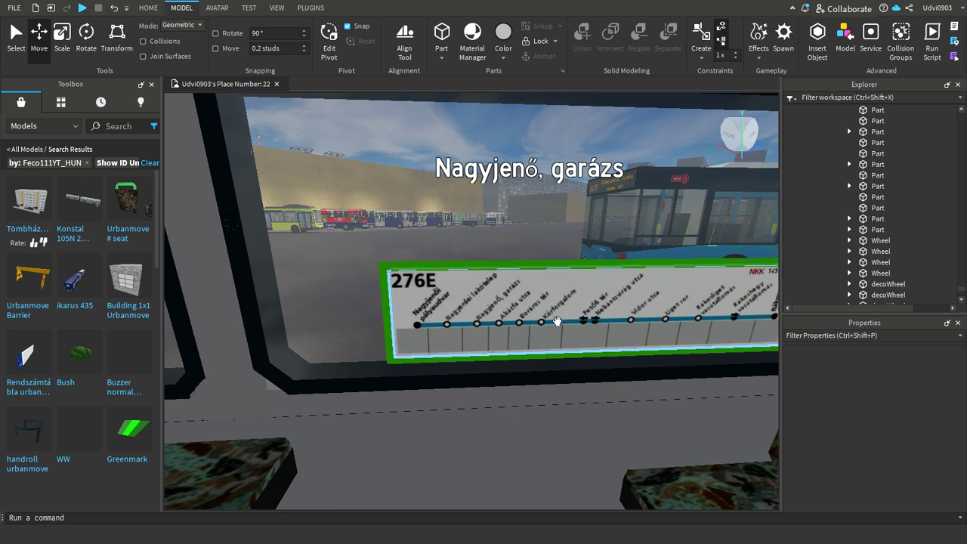
pyautogui.click(557, 320)
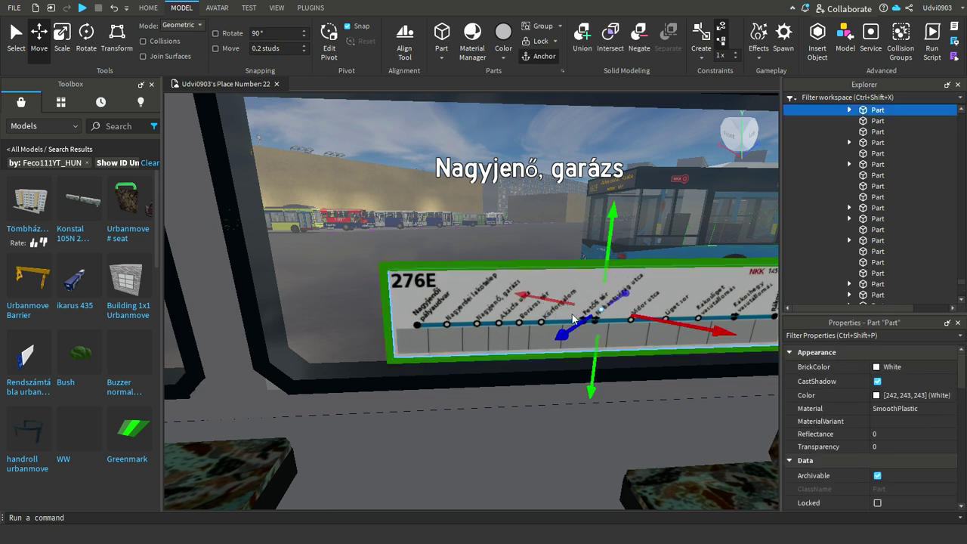
pyautogui.hotkey('ctrl', 'shift', 'n')
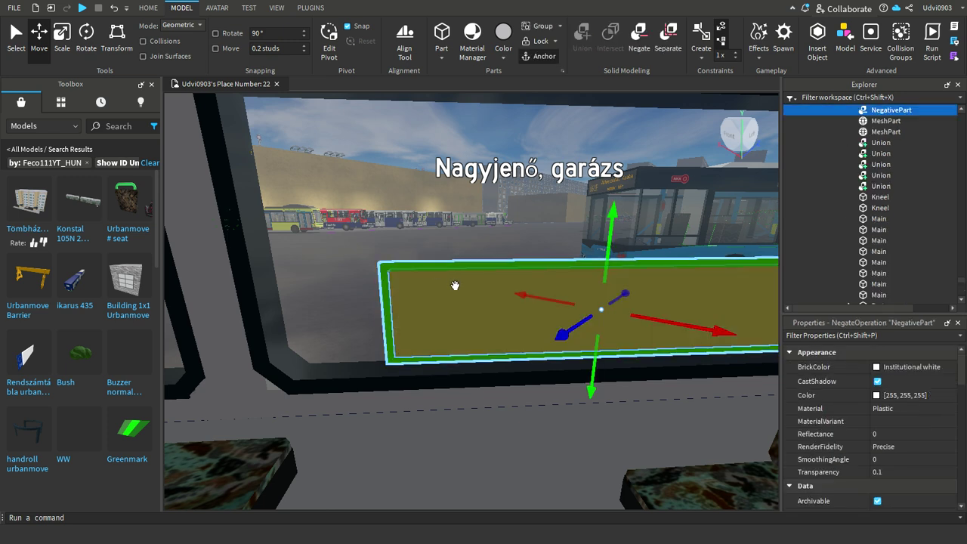
pyautogui.keyDown('ctrl'); pyautogui.click(455, 286); pyautogui.keyUp('ctrl')
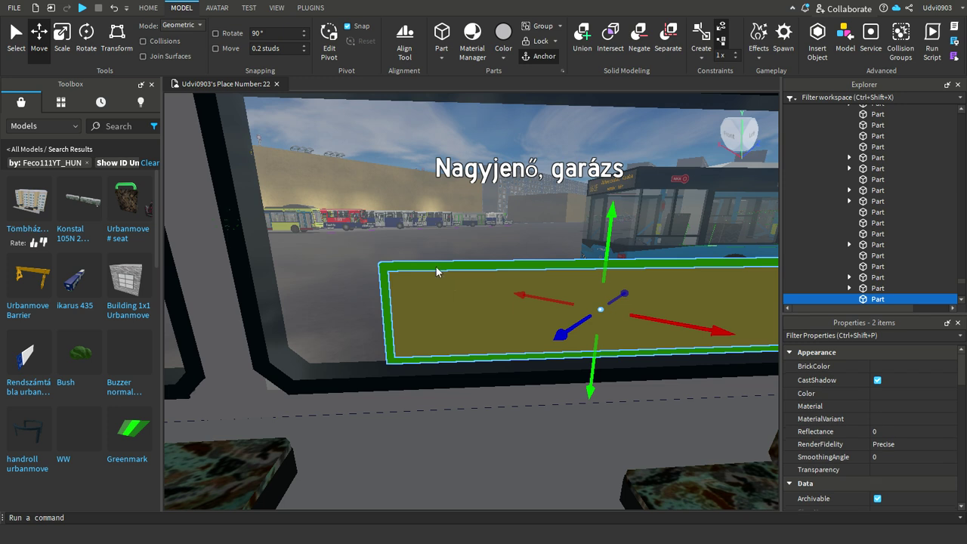
pyautogui.hotkey('ctrl', 'shift', 'g')
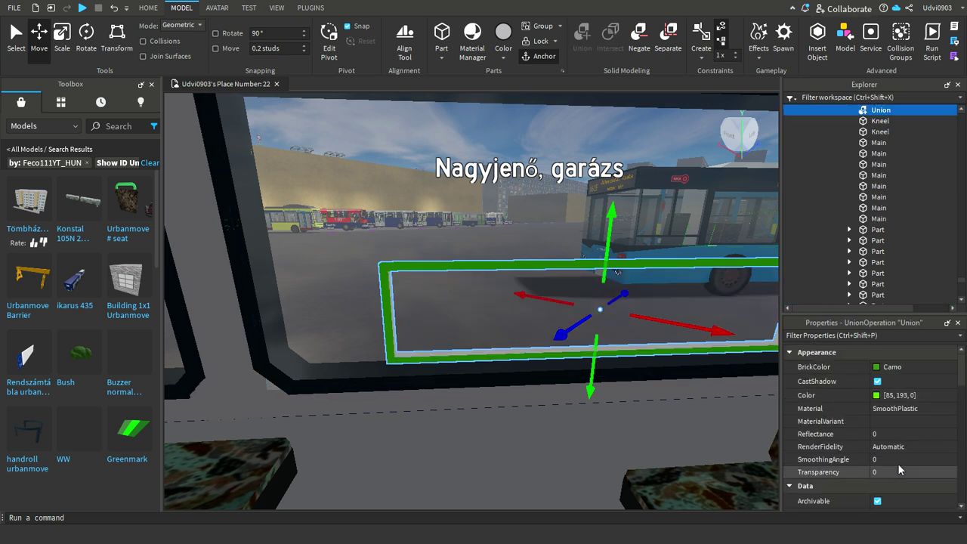
# Enable UsePartColor on the hollowed frame in the front section's side window and clear the selection
pyautogui.scroll(-3, 898, 463)
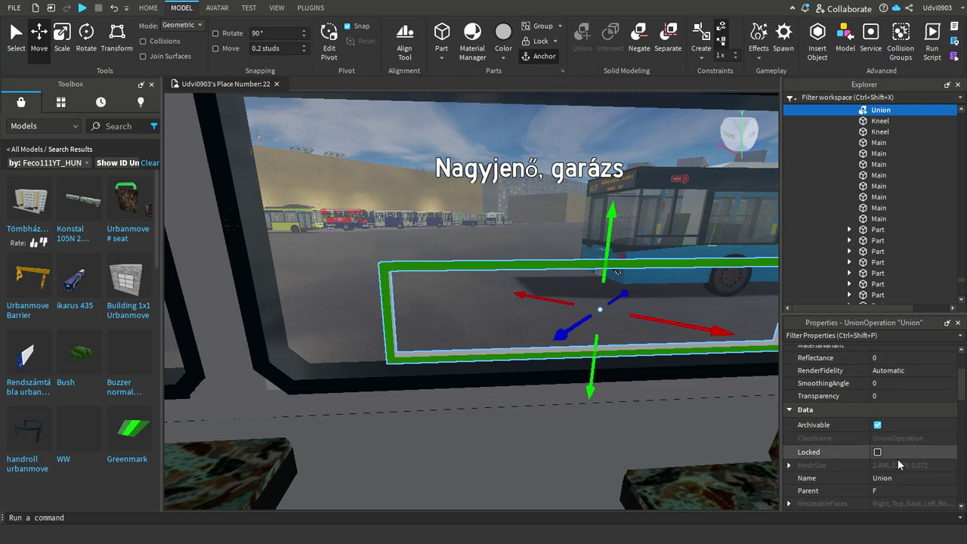
pyautogui.scroll(-3, 897, 459)
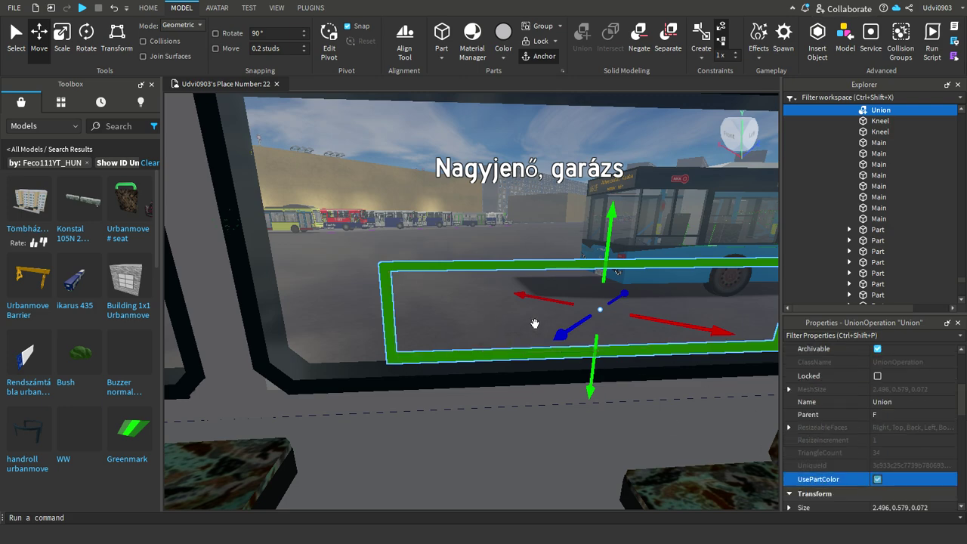
pyautogui.press('f')
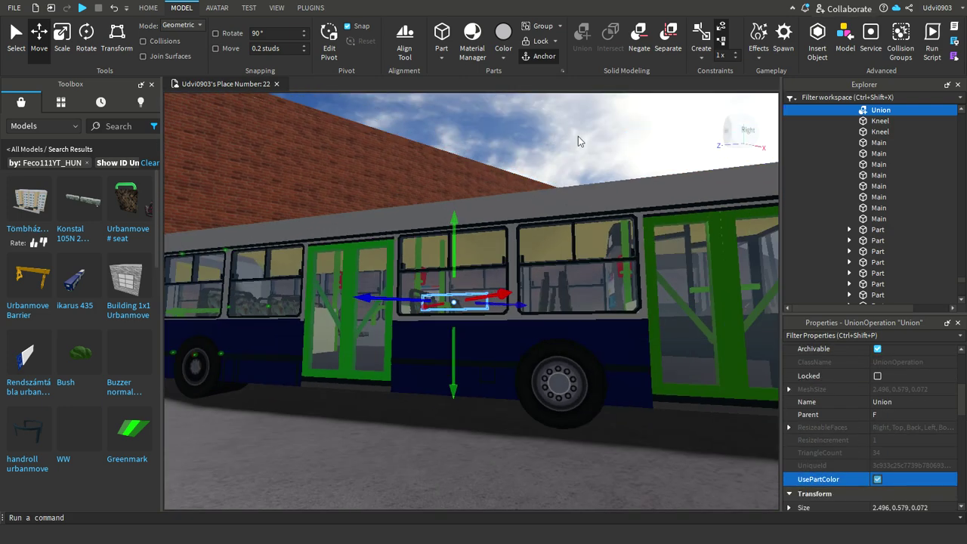
pyautogui.click(578, 141)
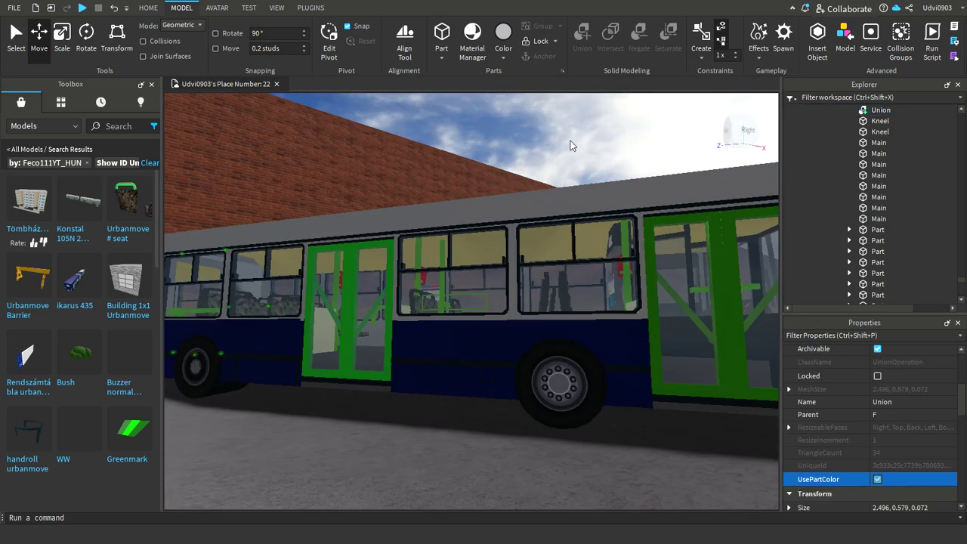
# Try to negate the 276E route board in the rear section's side window for cutting its frame, and undo the negation
pyautogui.scroll(8, 581, 161)
pyautogui.moveTo(581, 161)
pyautogui.mouseDown(button='right')
pyautogui.moveTo(572, 163)
pyautogui.moveTo(583, 162)
pyautogui.mouseUp(button='right')
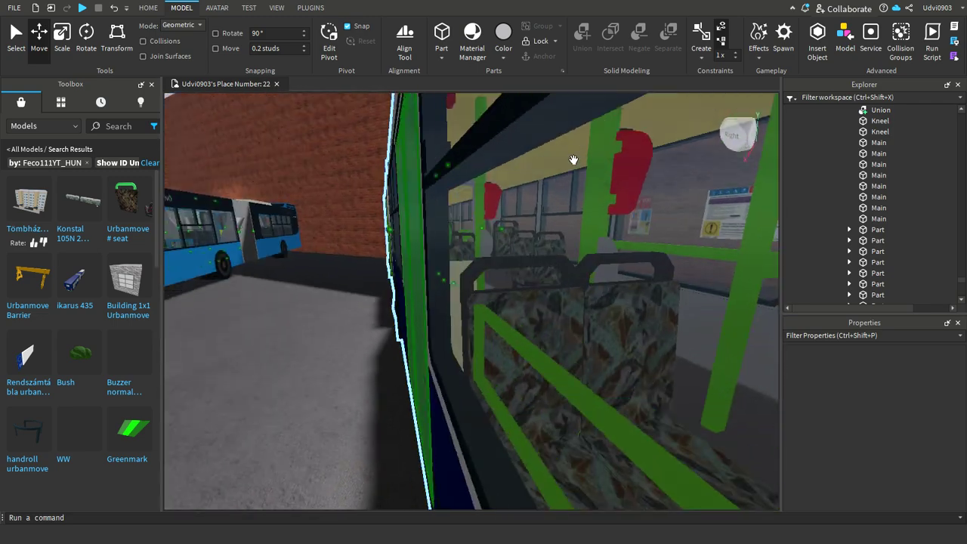
pyautogui.press('w')
pyautogui.press('w')
pyautogui.press('w')
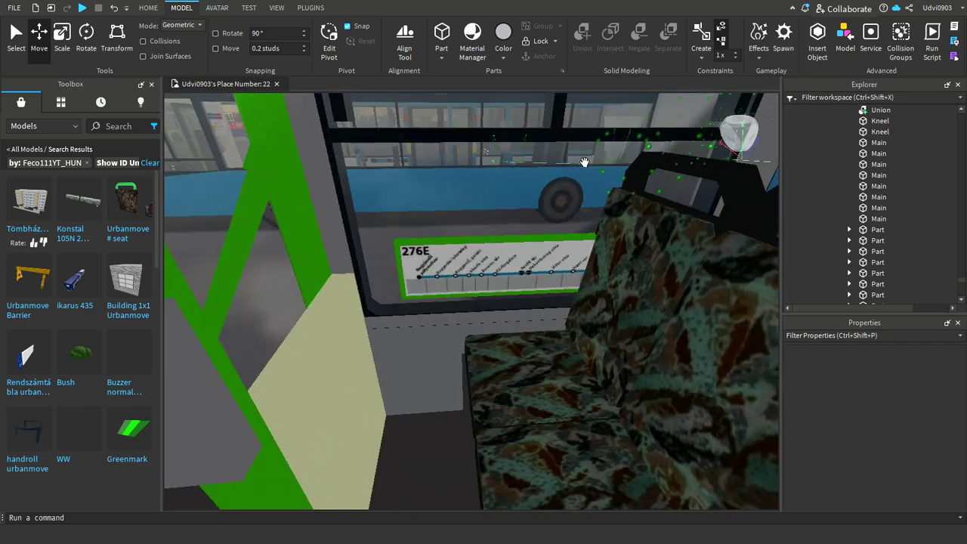
pyautogui.scroll(3, 542, 247)
pyautogui.click(521, 243)
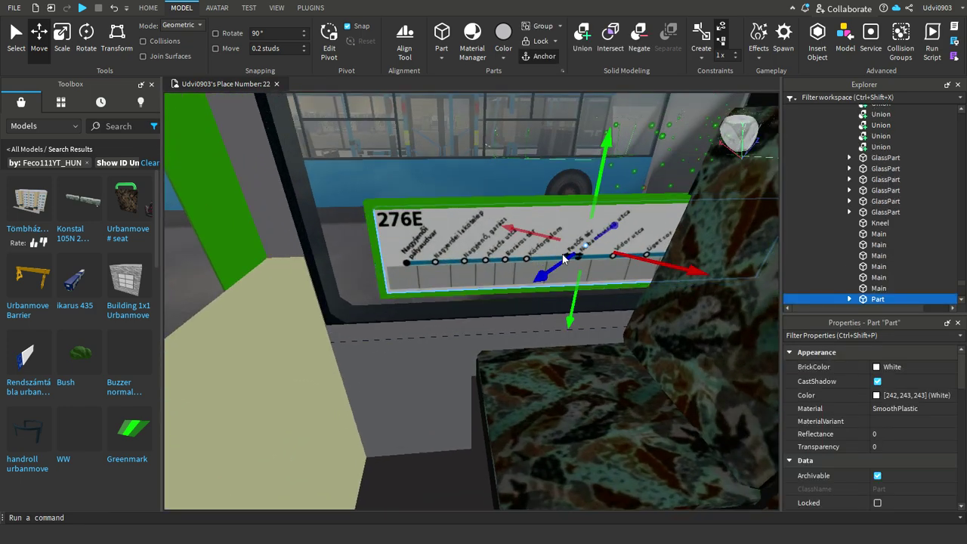
pyautogui.hotkey('ctrl', 'shift', 'n')
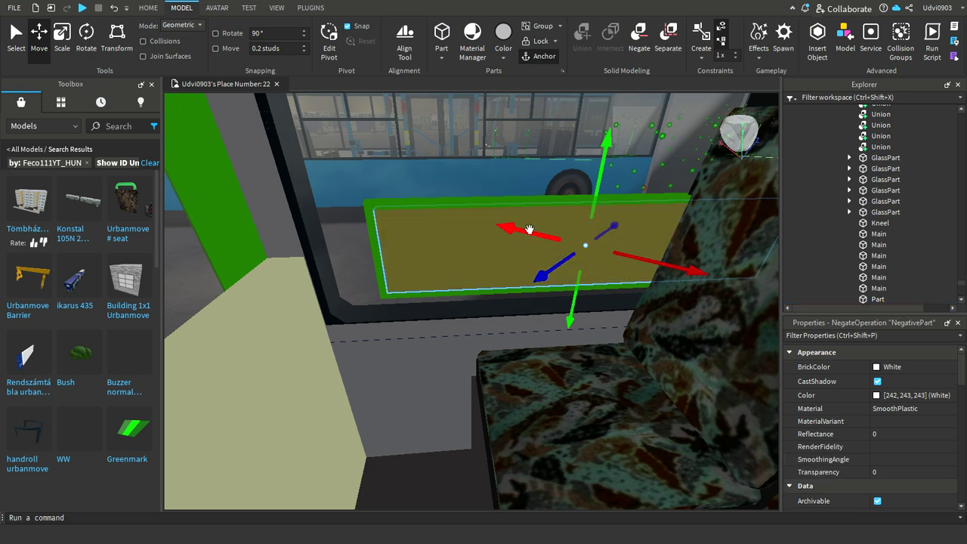
pyautogui.keyDown('ctrl'); pyautogui.click(536, 220); pyautogui.keyUp('ctrl')
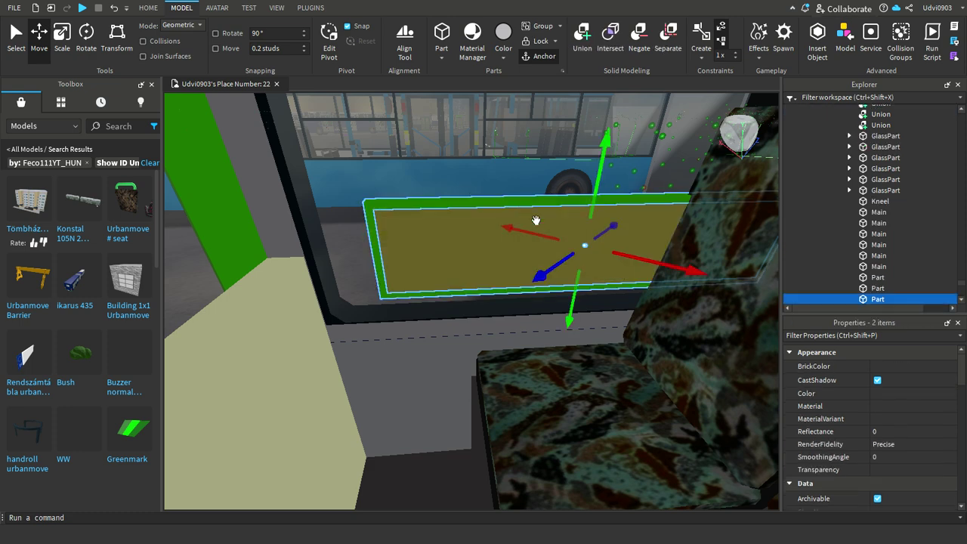
pyautogui.hotkey('ctrl', 'z')
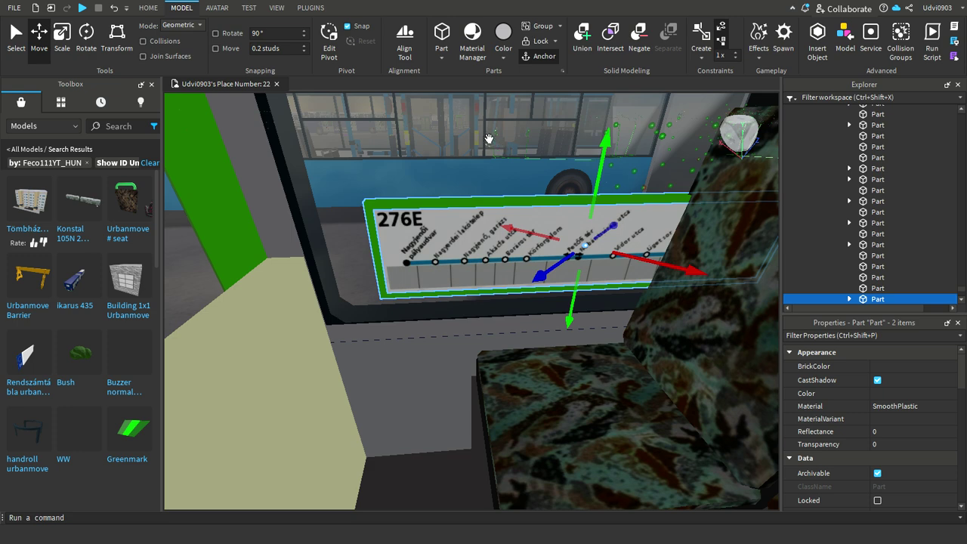
# Cut the negated 276E board out of its green frame in the rear section's side window and enable UsePartColor on the union
pyautogui.scroll(2, 452, 254)
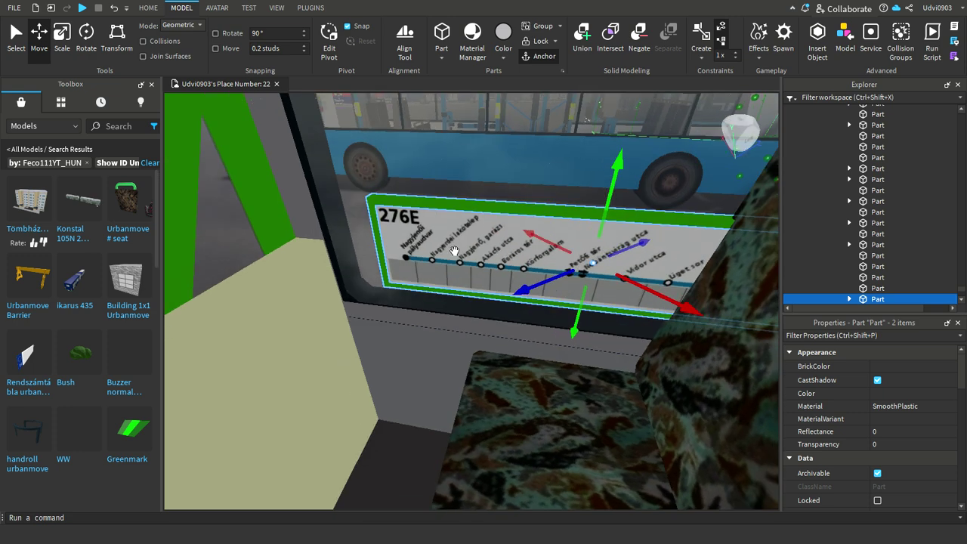
pyautogui.click(466, 260)
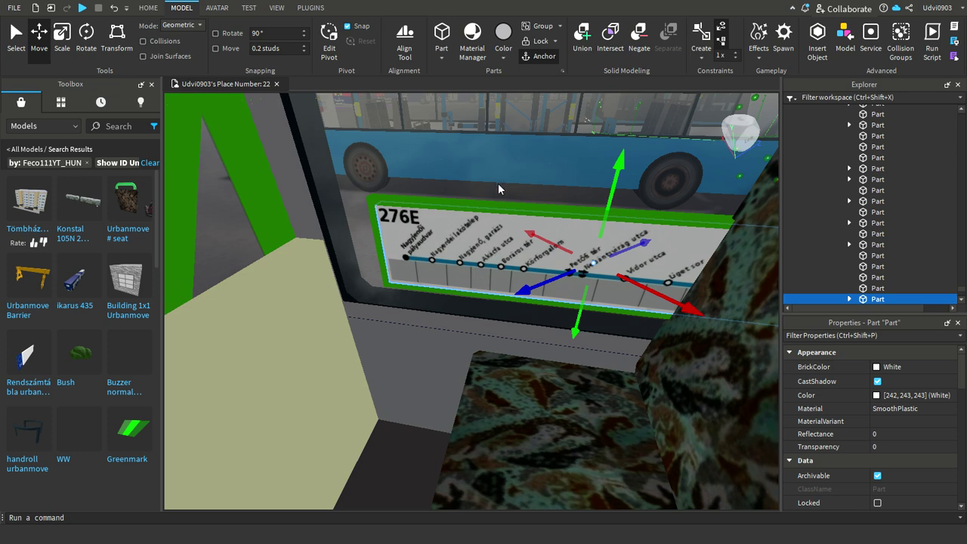
pyautogui.hotkey('ctrl', 'shift', 'n')
pyautogui.keyDown('ctrl'); pyautogui.click(522, 226); pyautogui.keyUp('ctrl')
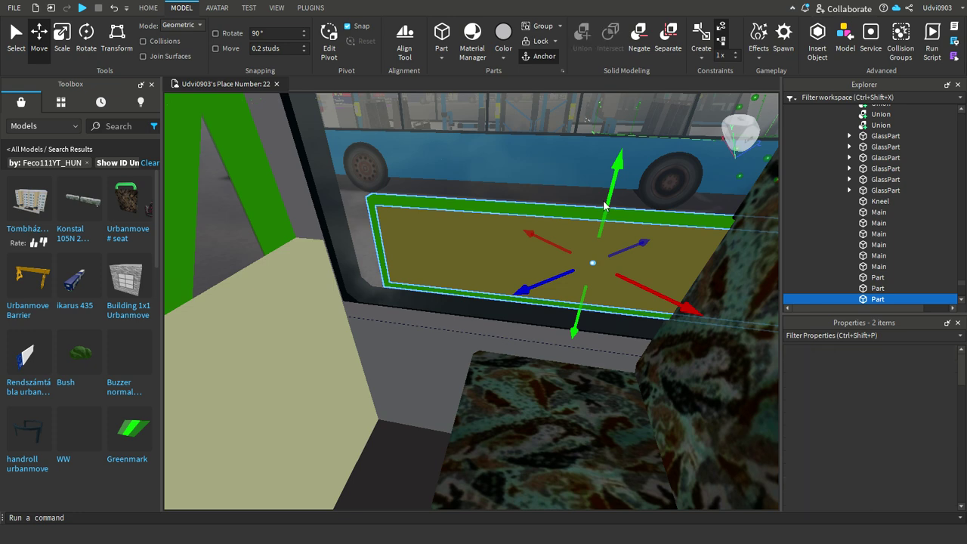
pyautogui.hotkey('ctrl', 'shift', 'g')
pyautogui.scroll(-10, 910, 389)
pyautogui.click(878, 365)
# Negate the white 276E destination board in the bus's rear window and union it with its green holder
pyautogui.press('s')
pyautogui.moveTo(369, 336); pyautogui.dragTo(434, 341, button='right')
pyautogui.press('s')
pyautogui.press('w')
pyautogui.press('w')
pyautogui.click(397, 309)
pyautogui.click(397, 308)
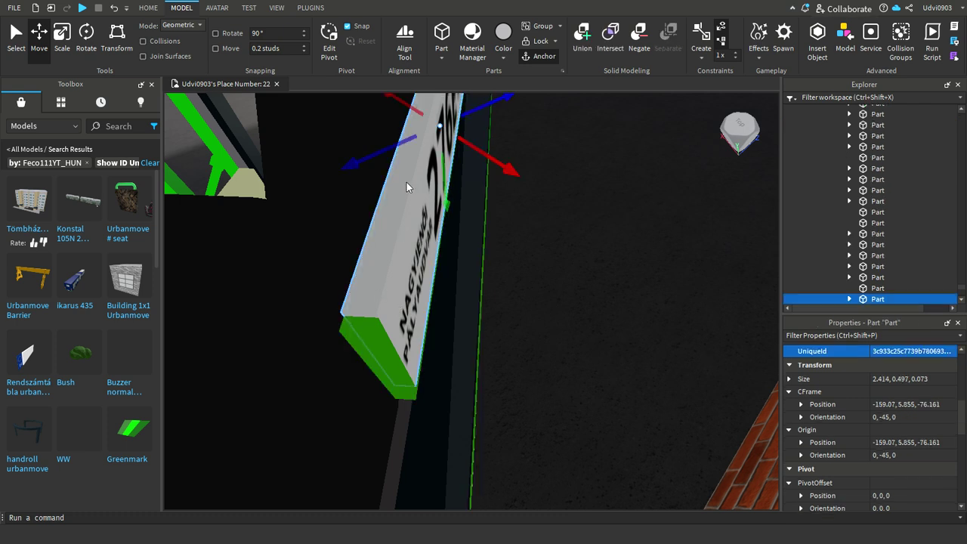
pyautogui.hotkey('ctrl', 'shift', 'n')
pyautogui.keyDown('ctrl'); pyautogui.click(377, 344); pyautogui.keyUp('ctrl')
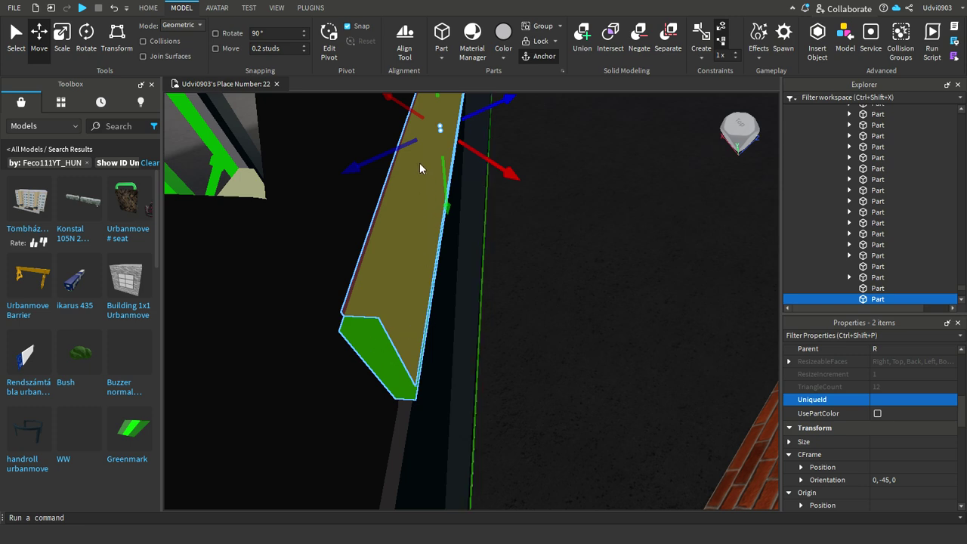
pyautogui.hotkey('ctrl', 'shift', 'g')
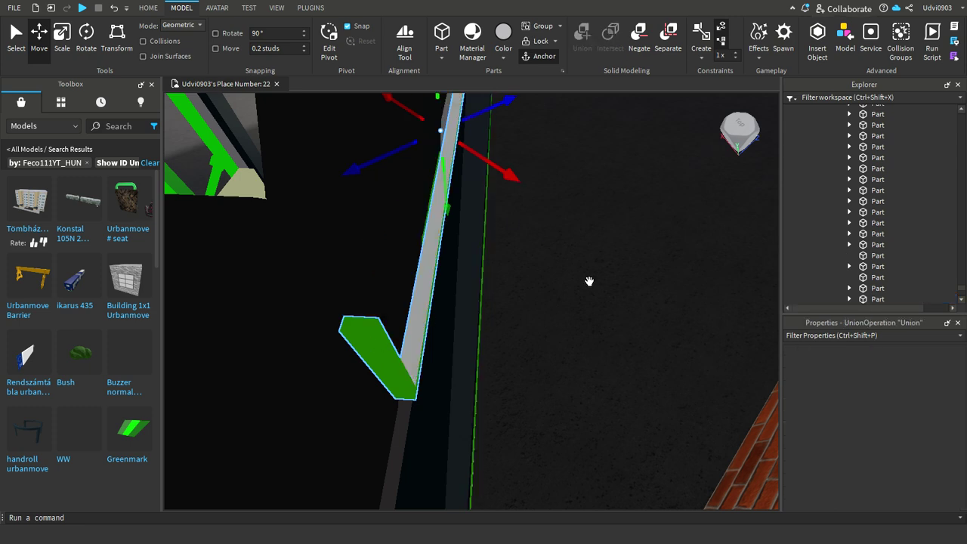
# Enable UsePartColor on the rear window's hollowed board holder and clear the selection
pyautogui.press('f')
pyautogui.scroll(-2, 888, 415)
pyautogui.scroll(-1, 884, 462)
pyautogui.scroll(1, 880, 472)
pyautogui.scroll(-3, 878, 484)
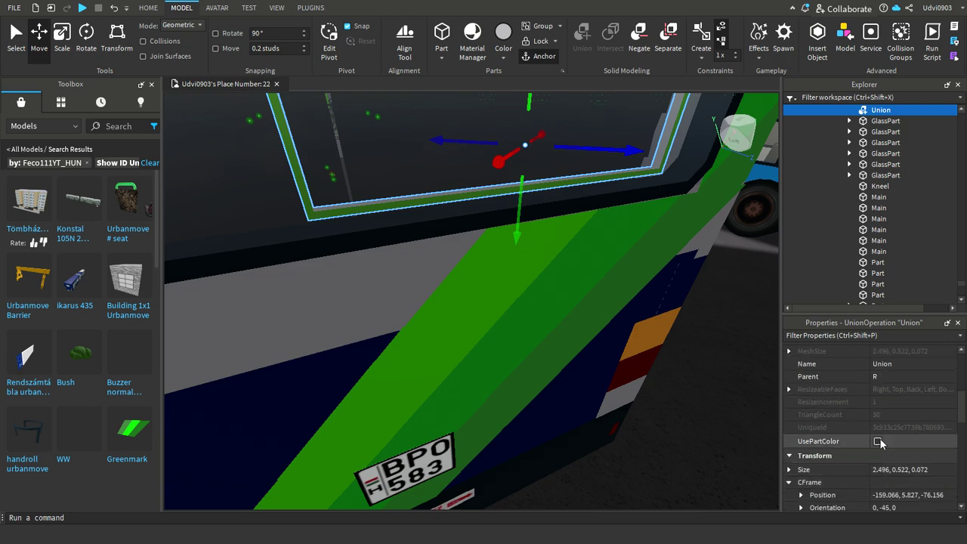
pyautogui.moveTo(371, 307); pyautogui.dragTo(384, 303, button='right')
pyautogui.press('s')
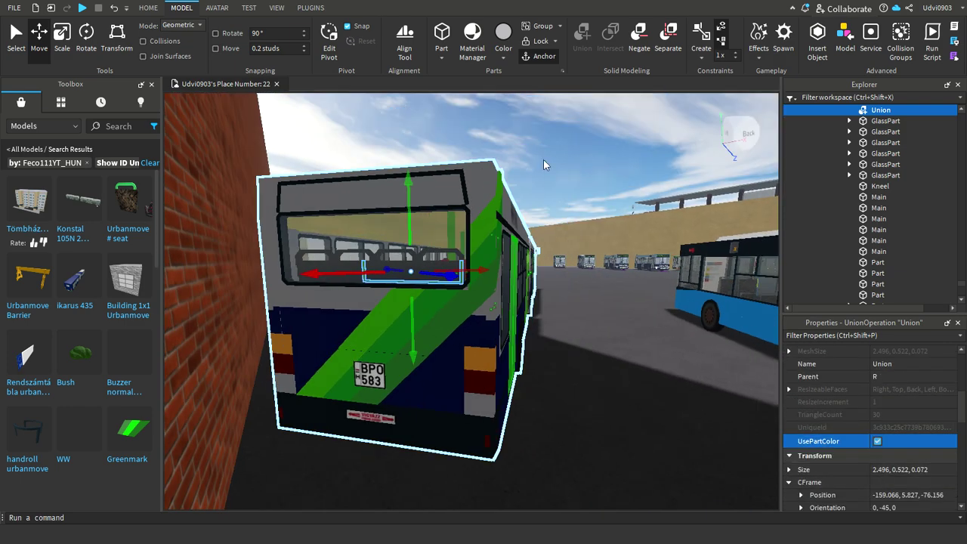
pyautogui.click(560, 139)
pyautogui.click(559, 144)
# Delete the white 276E destination sign above the windscreen of the copied ikarus 435, keeping the black display part
pyautogui.scroll(6, 705, 203)
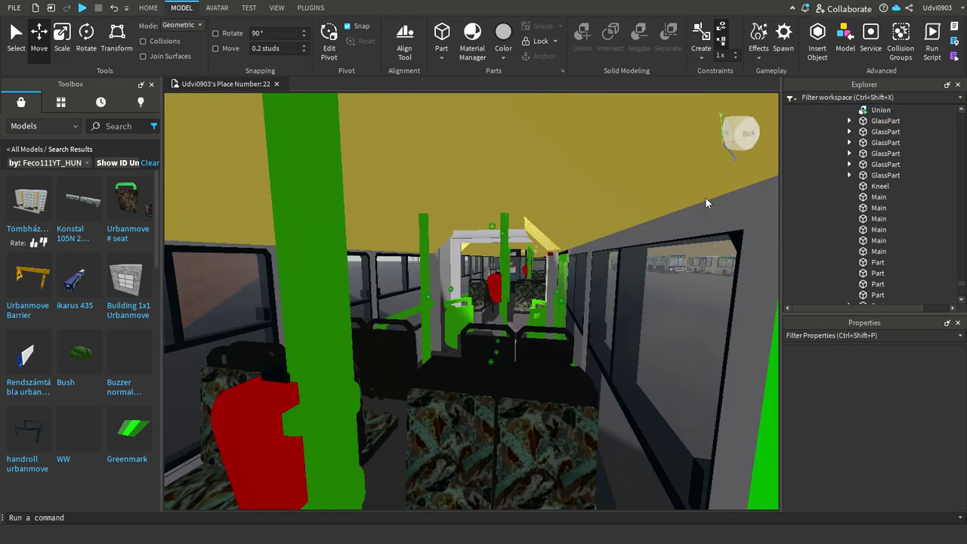
pyautogui.press('w')
pyautogui.moveTo(597, 326); pyautogui.dragTo(627, 326, button='right')
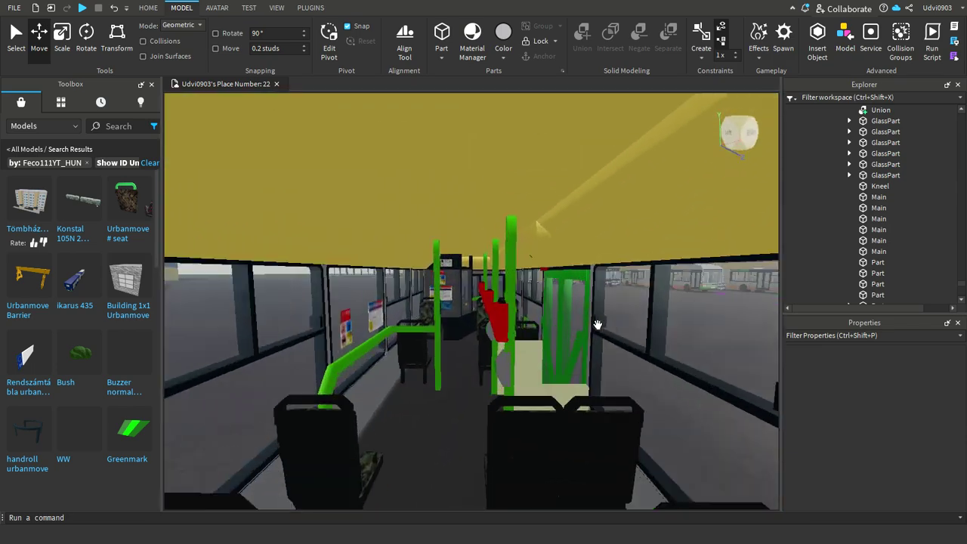
pyautogui.scroll(8, 597, 325)
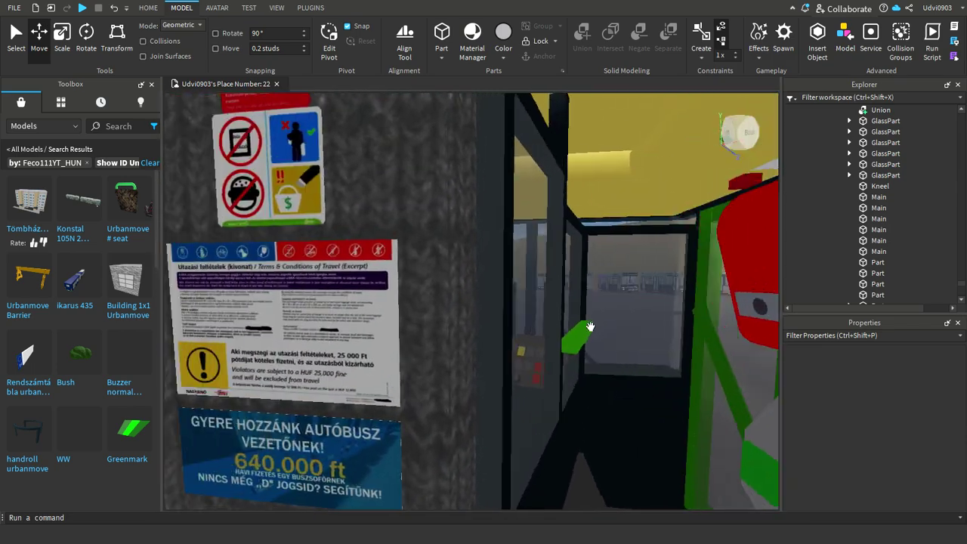
pyautogui.moveTo(590, 327); pyautogui.dragTo(652, 296, button='right')
pyautogui.scroll(6, 632, 293)
pyautogui.press('w')
pyautogui.scroll(-5, 652, 296)
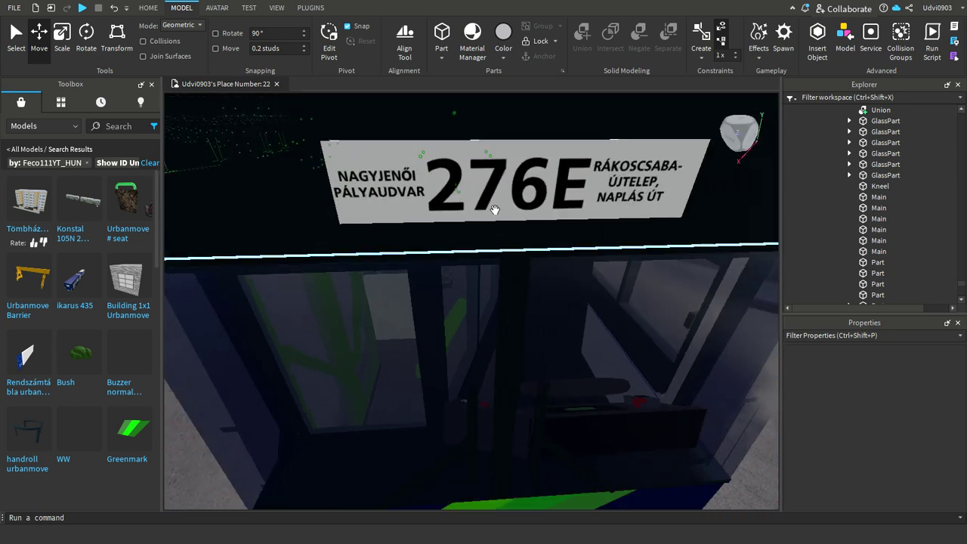
pyautogui.click(612, 183)
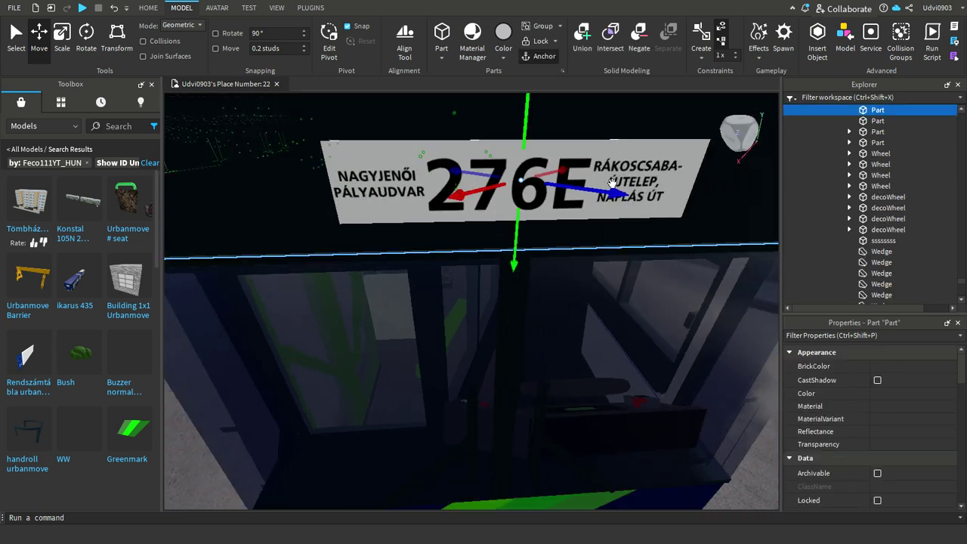
pyautogui.scroll(-5, 570, 387)
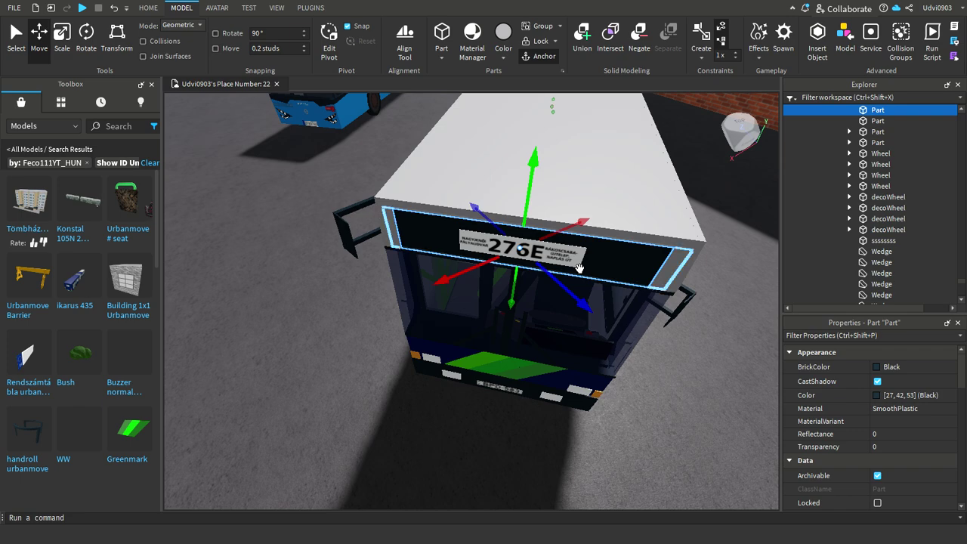
pyautogui.press('w')
pyautogui.moveTo(612, 367); pyautogui.dragTo(611, 368, button='right')
pyautogui.press('d')
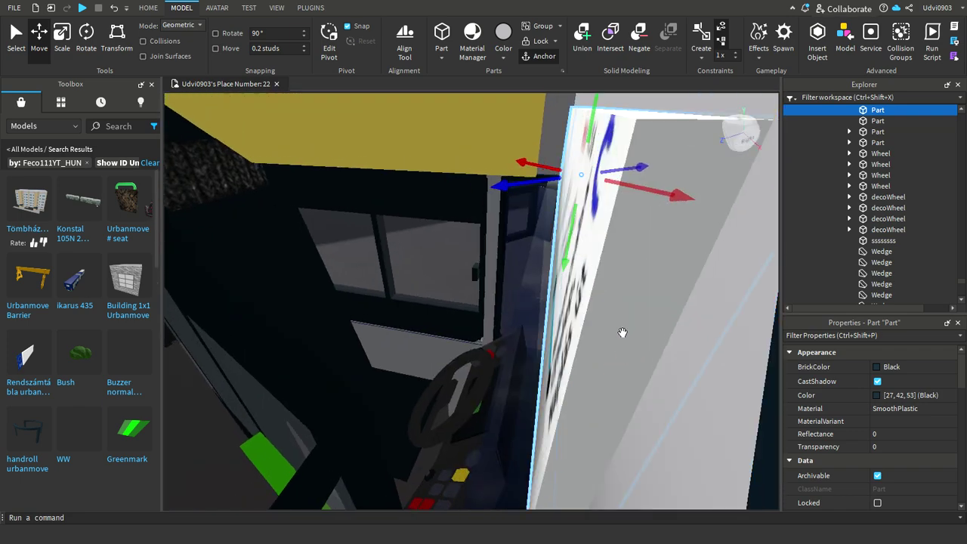
pyautogui.click(622, 333)
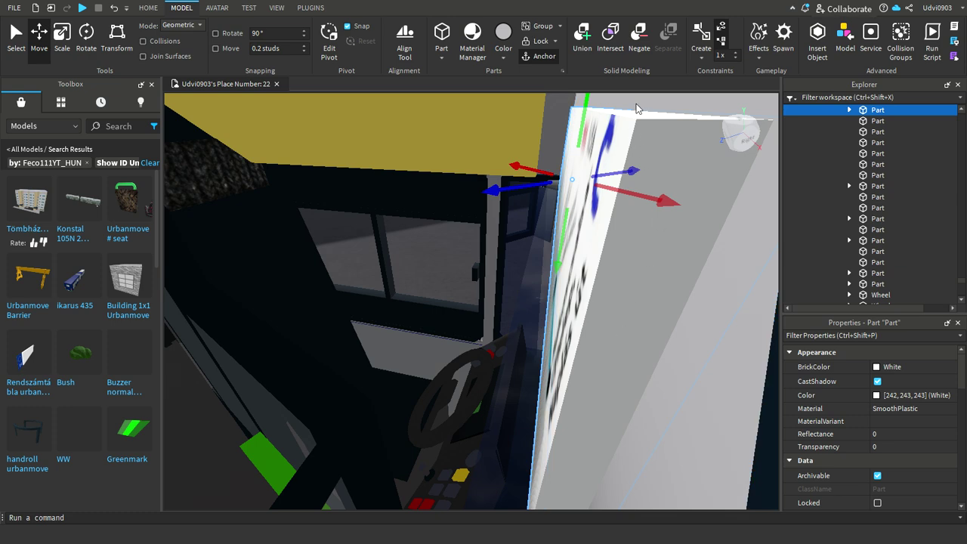
pyautogui.press('Delete')
# Select the copied ikarus 435 and check which door leaves its DoorL and DoorLD models correspond to
pyautogui.press('s')
pyautogui.moveTo(488, 289); pyautogui.dragTo(489, 290, button='right')
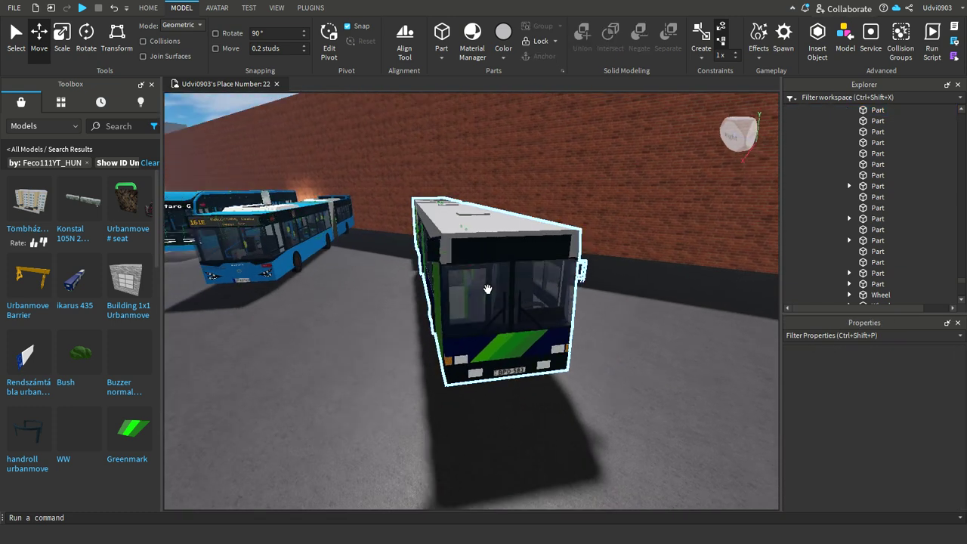
pyautogui.scroll(8, 488, 287)
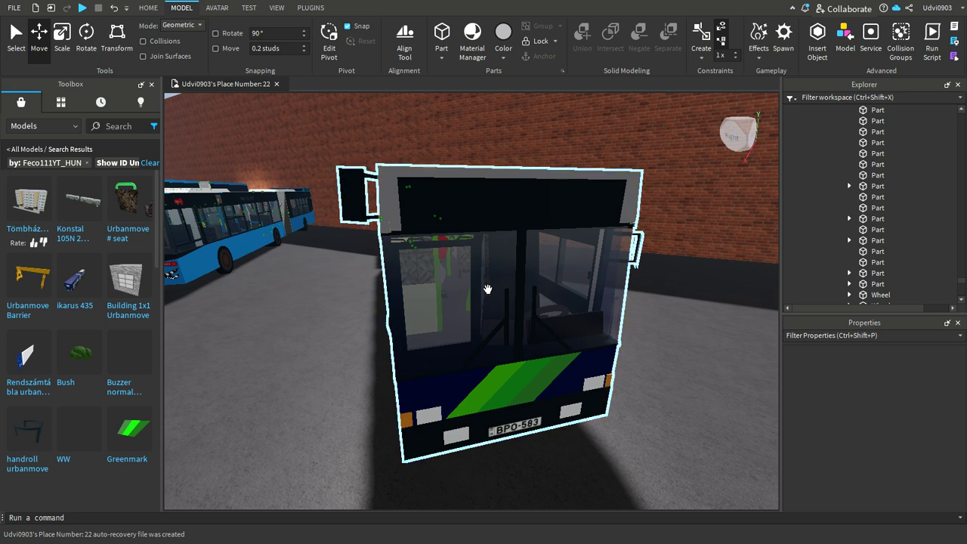
pyautogui.click(524, 338)
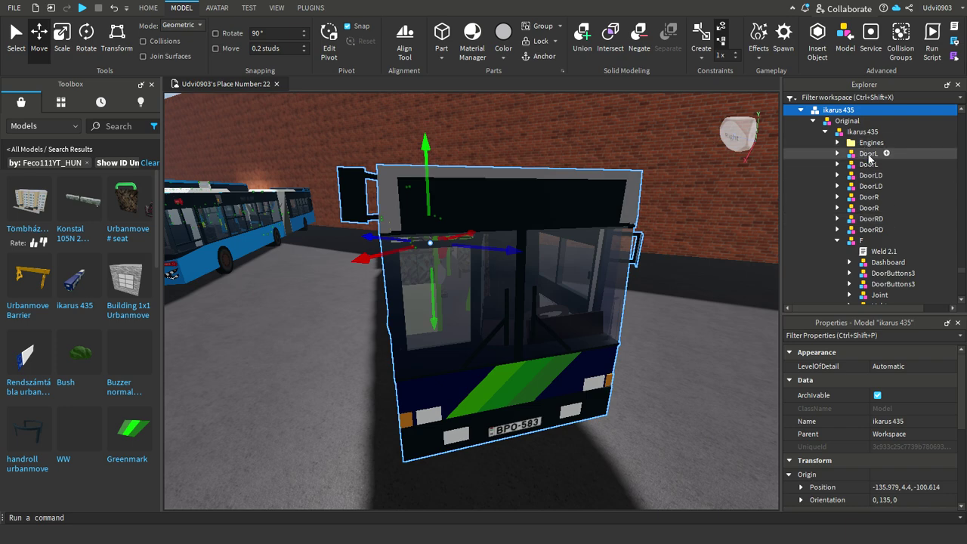
pyautogui.click(869, 154)
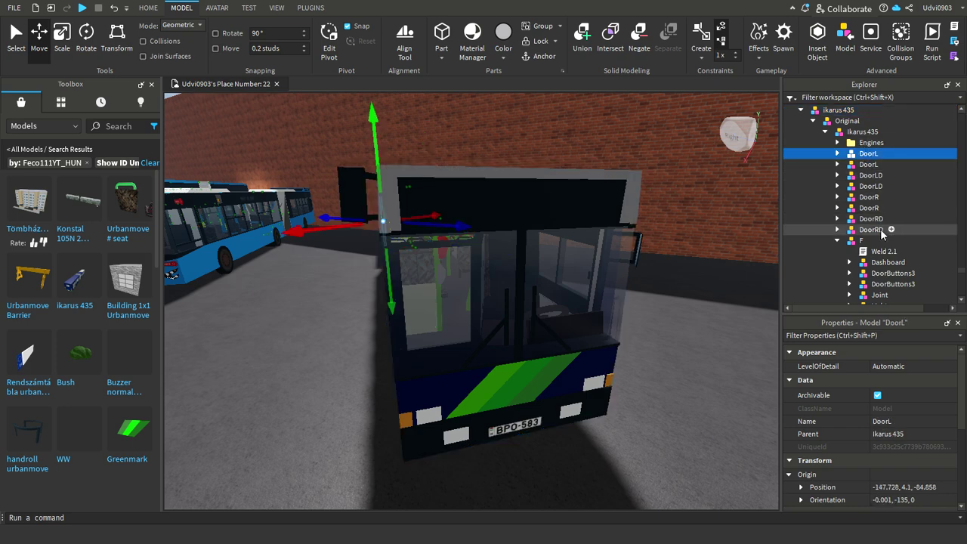
pyautogui.moveTo(551, 319); pyautogui.dragTo(551, 328, button='right')
pyautogui.press('f')
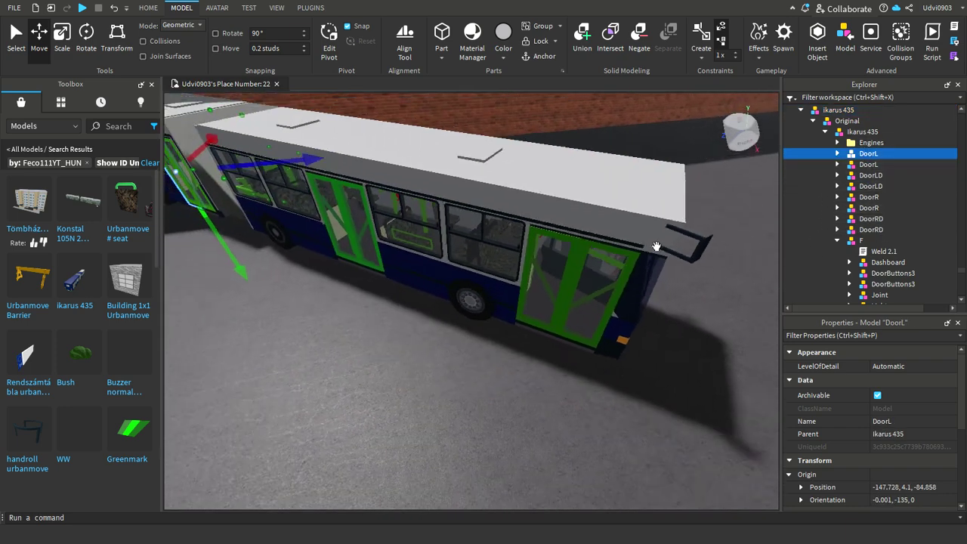
pyautogui.click(870, 164)
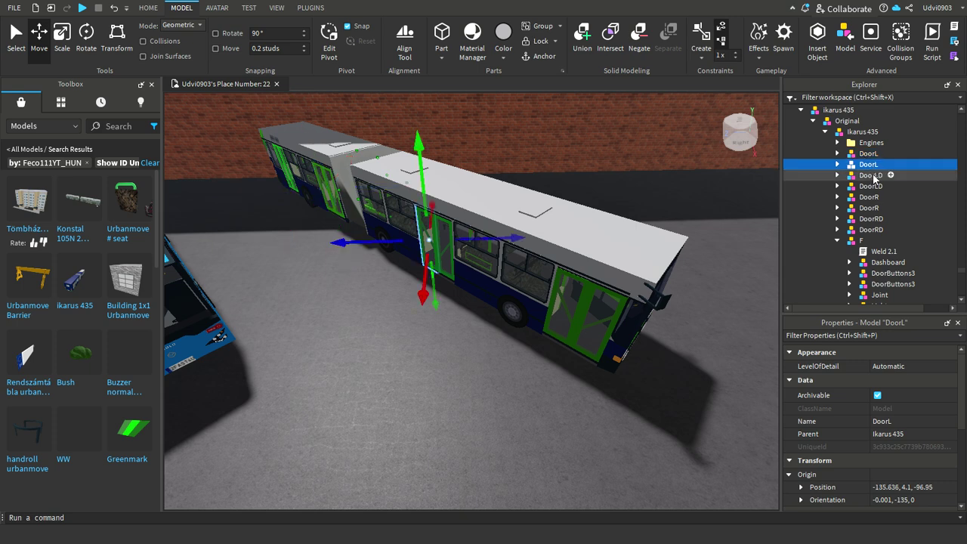
pyautogui.click(871, 176)
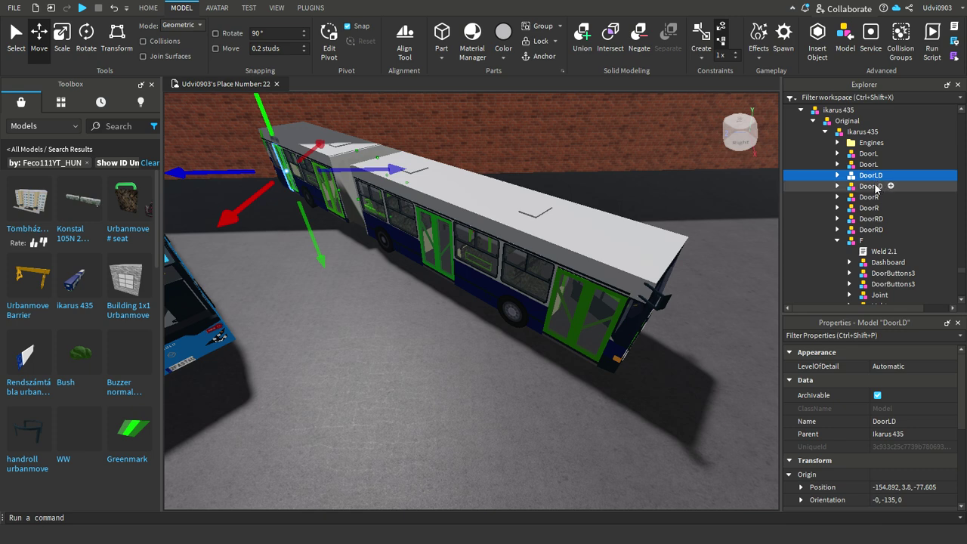
# Set the parent of the rearmost door's DoorLD leaf to the rear section model R
pyautogui.click(873, 186)
pyautogui.click(872, 176)
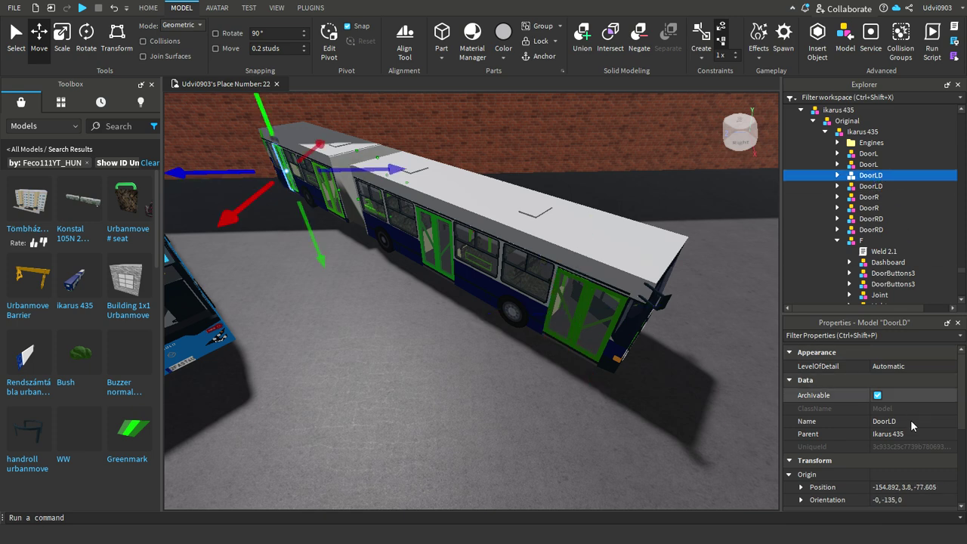
pyautogui.click(901, 433)
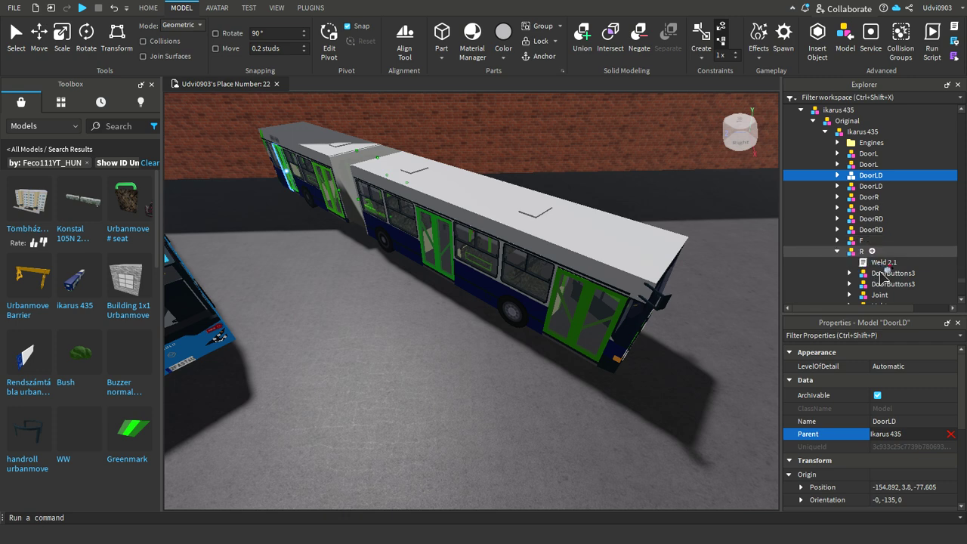
pyautogui.click(863, 251)
# Set the parent of both DoorL models to the front section model F
pyautogui.click(873, 155)
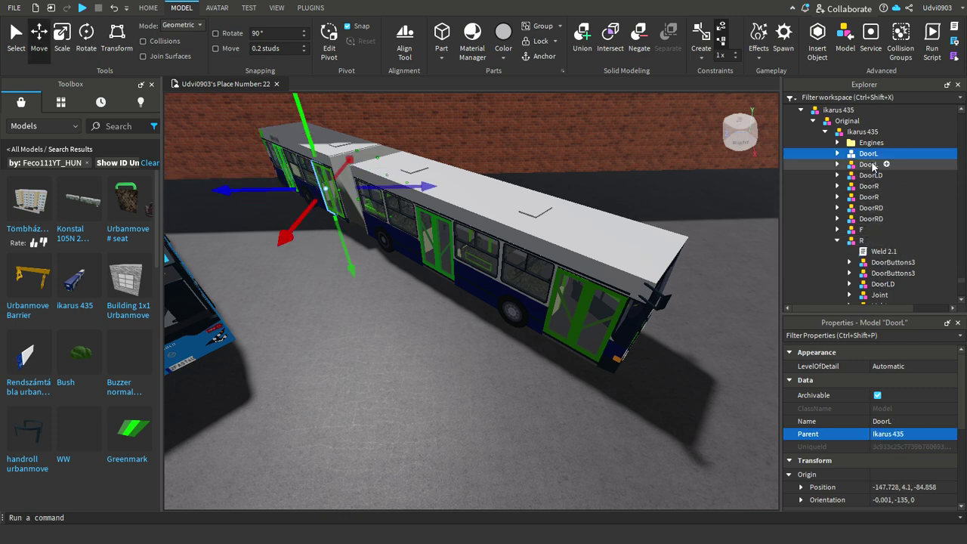
pyautogui.click(871, 166)
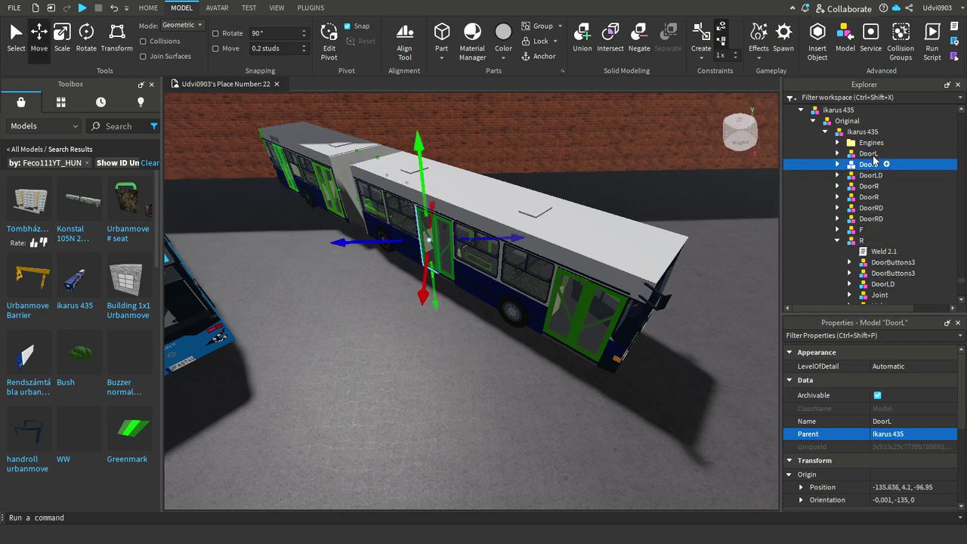
pyautogui.keyDown('ctrl'); pyautogui.click(869, 154); pyautogui.keyUp('ctrl')
pyautogui.click(910, 434)
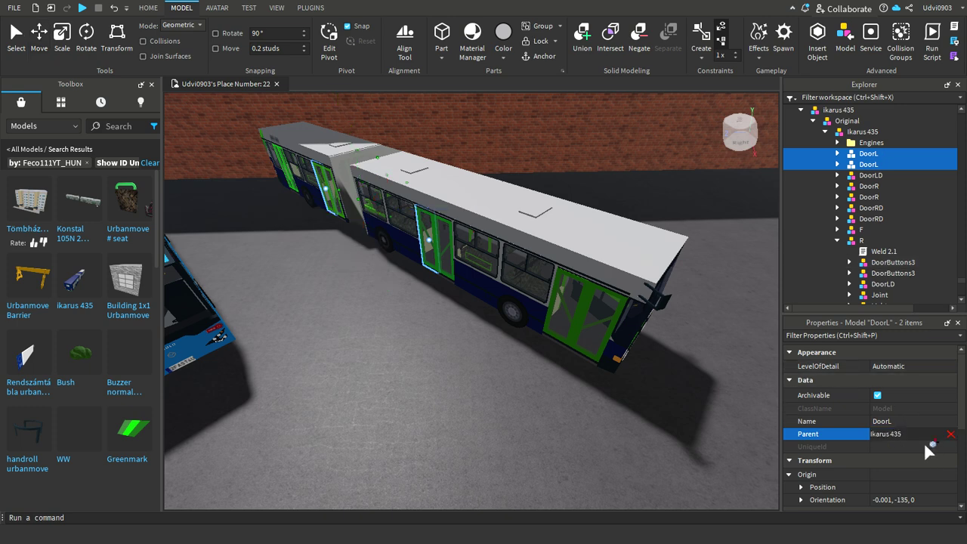
pyautogui.click(862, 229)
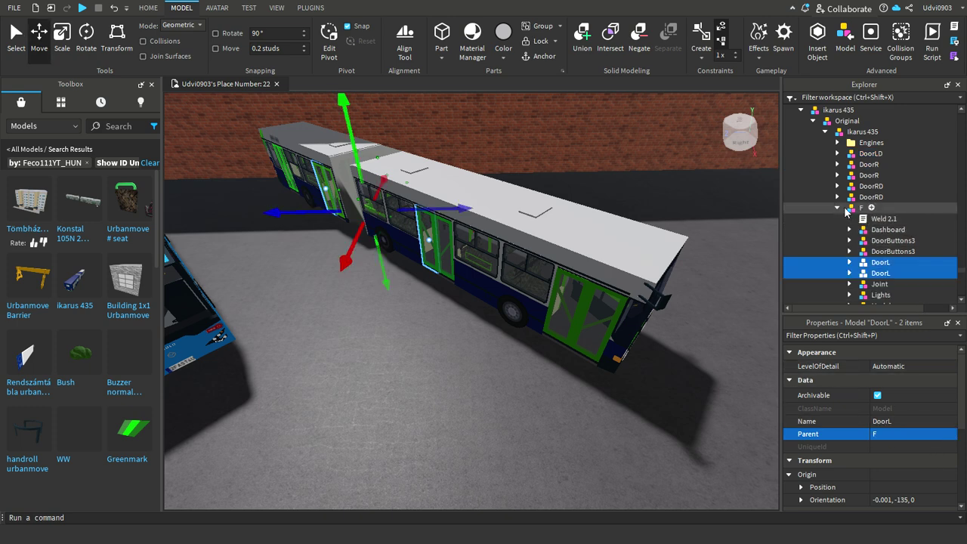
# Reparent the rearmost door's DoorRD to R, and the front section's DoorR and DoorRD to F
pyautogui.click(881, 186)
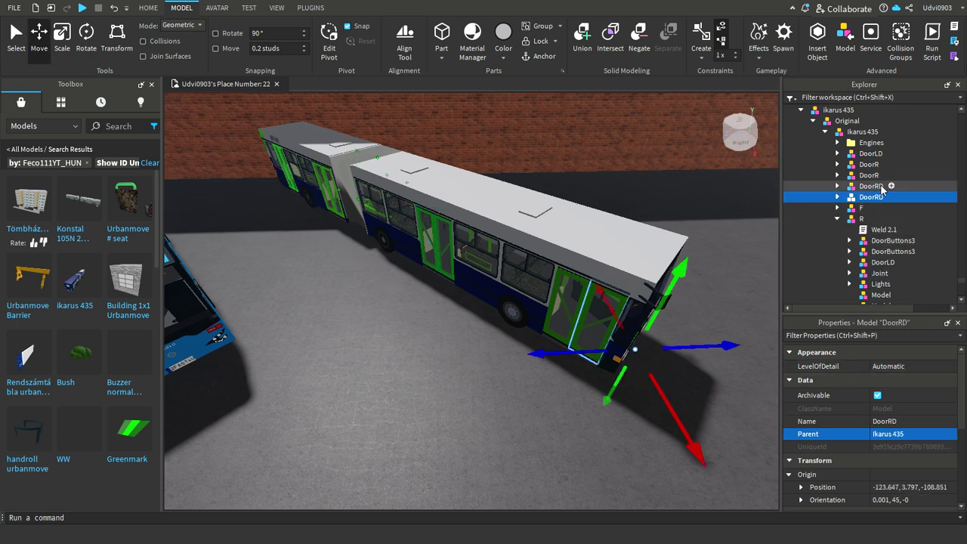
pyautogui.click(904, 434)
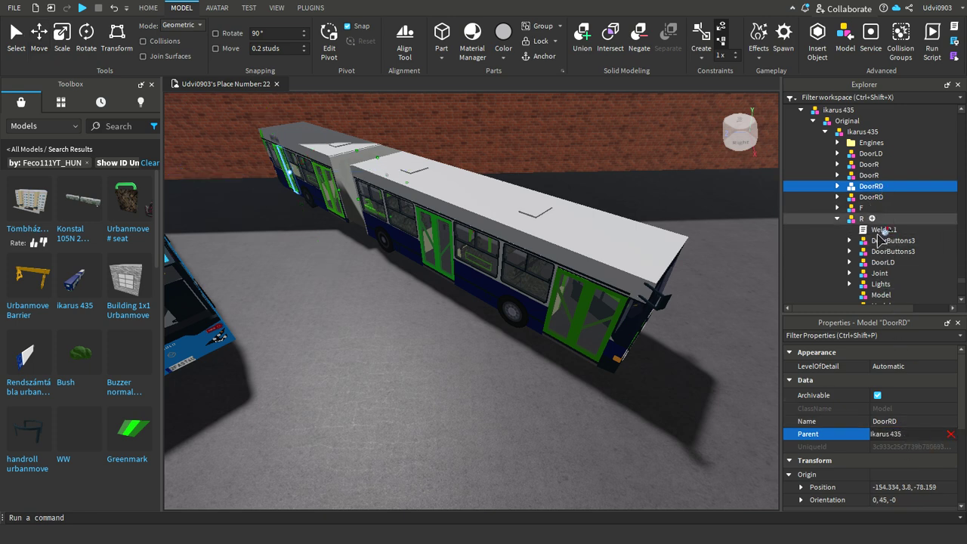
pyautogui.click(859, 219)
pyautogui.click(870, 186)
pyautogui.keyDown('ctrl'); pyautogui.click(869, 174); pyautogui.keyUp('ctrl')
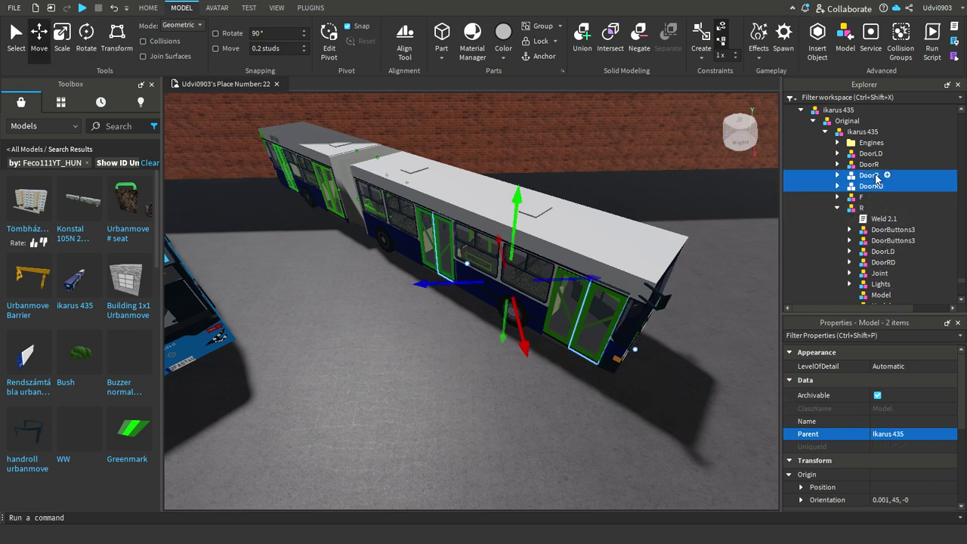
pyautogui.click(901, 433)
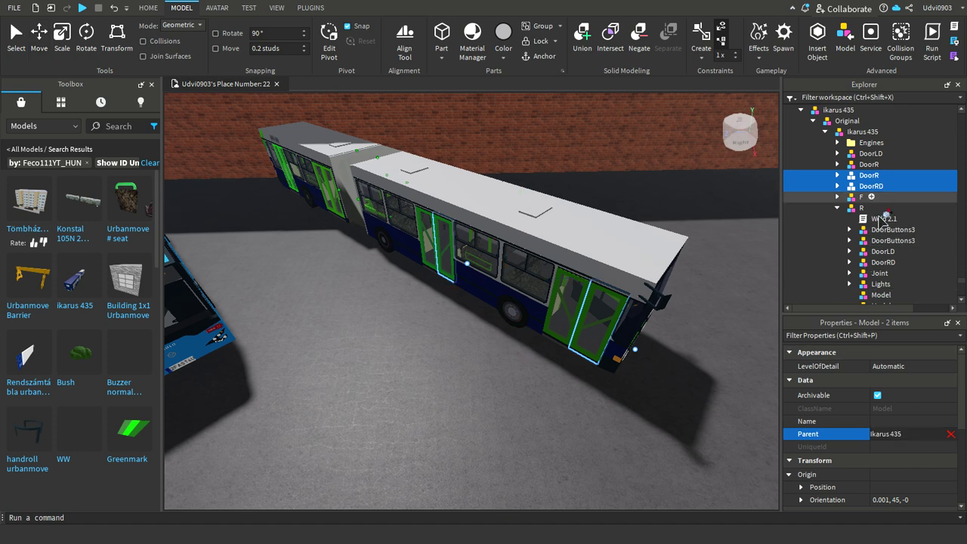
pyautogui.click(860, 198)
# Reparent the front door's DoorLD to F and the rear section's DoorR to R
pyautogui.click(870, 165)
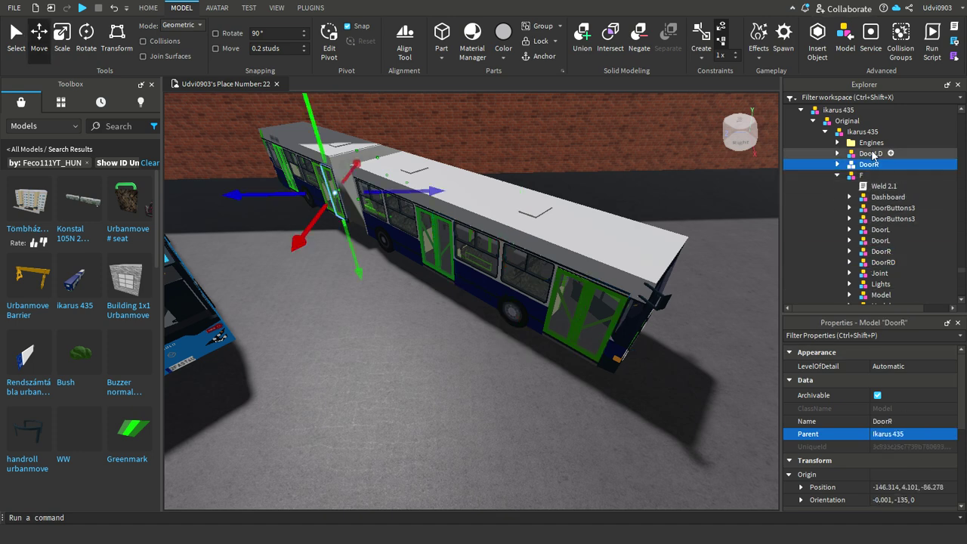
pyautogui.click(873, 154)
pyautogui.click(902, 433)
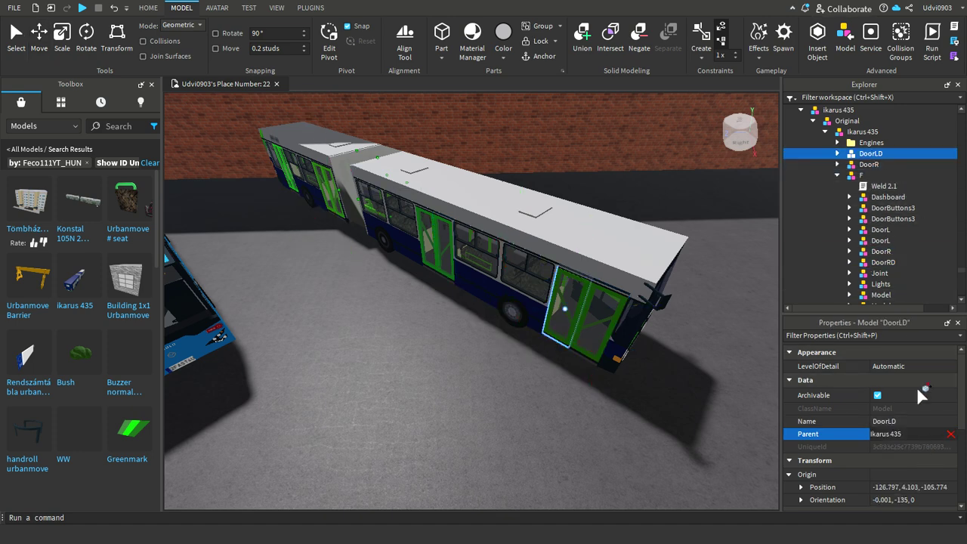
pyautogui.click(862, 175)
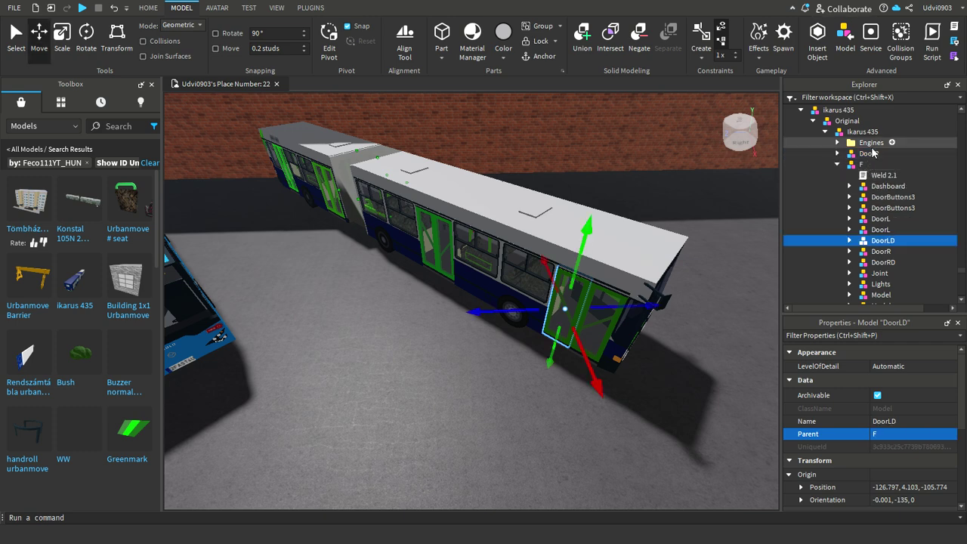
pyautogui.click(871, 142)
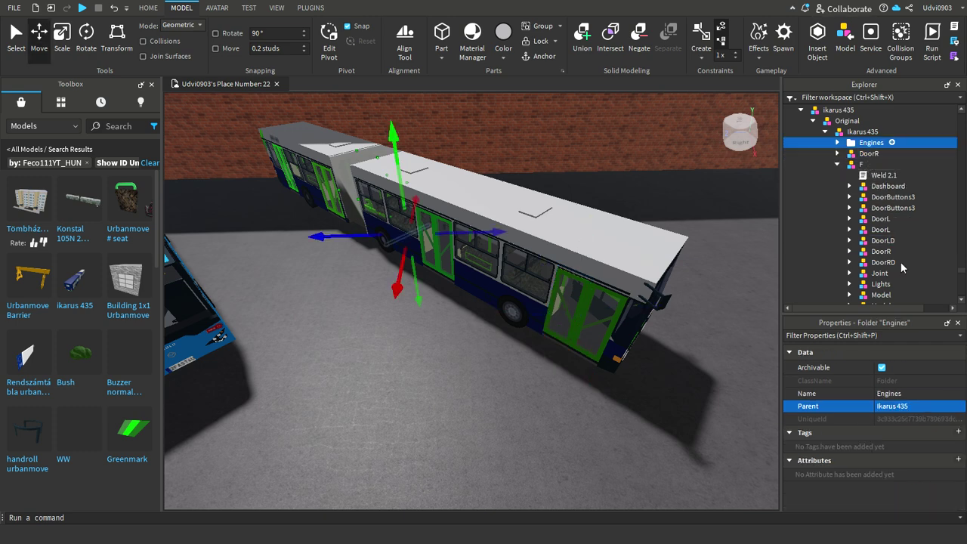
pyautogui.click(869, 153)
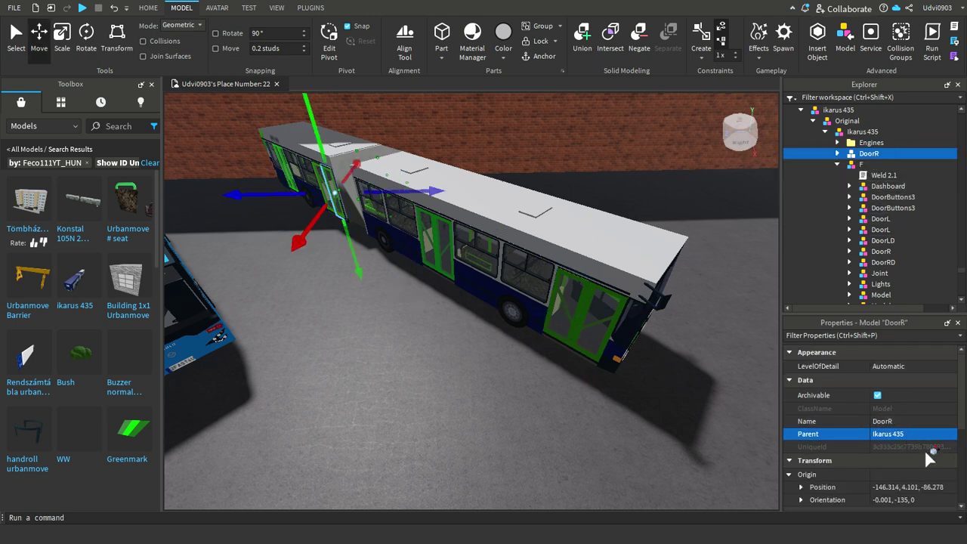
pyautogui.click(906, 433)
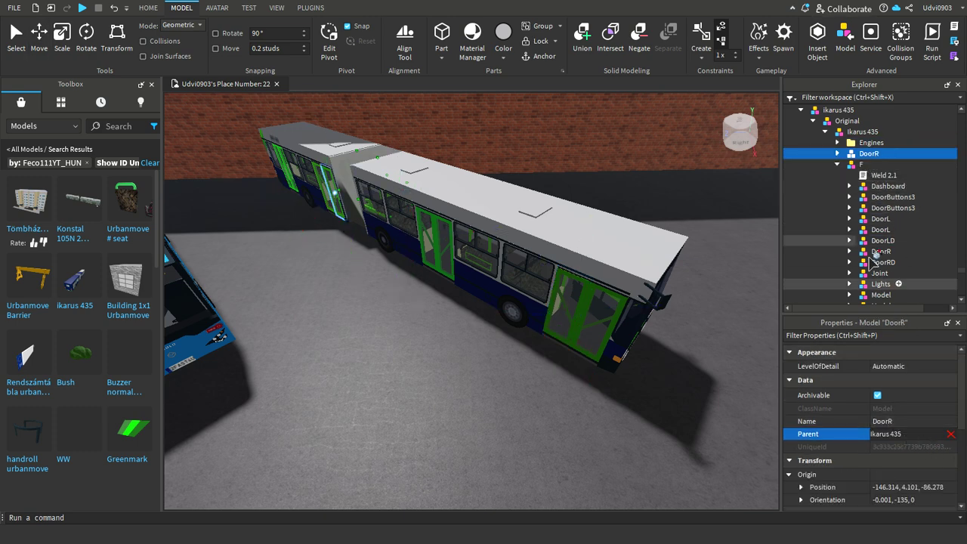
pyautogui.click(865, 175)
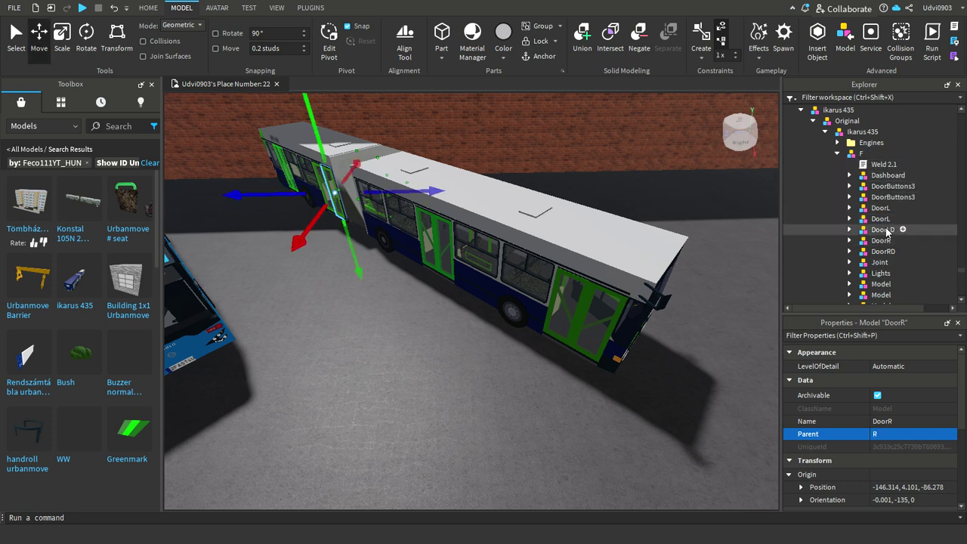
# Rotate the front door's DoorLD leaf 90° about the vertical axis and slide it against the doorway's rear edge
pyautogui.click(886, 230)
pyautogui.click(117, 42)
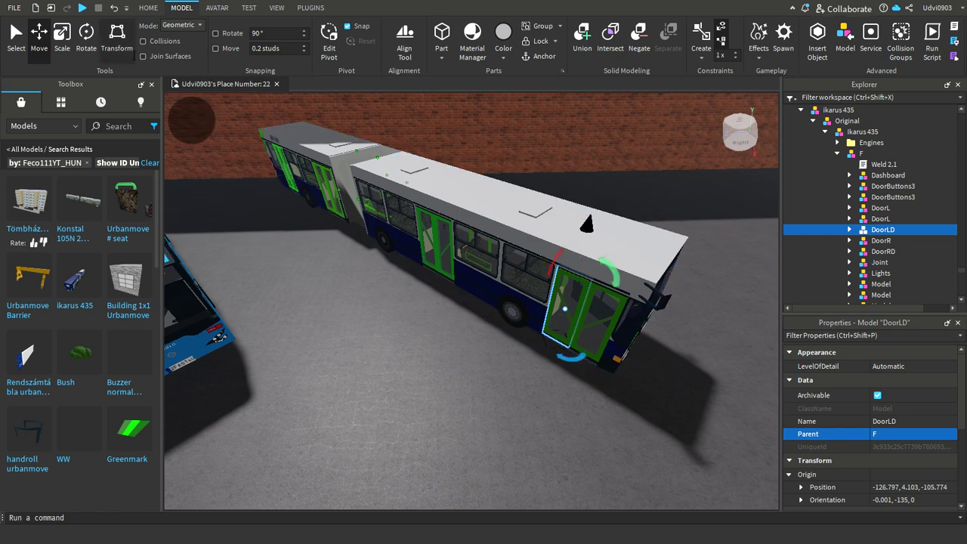
pyautogui.press('f')
pyautogui.moveTo(484, 344); pyautogui.dragTo(415, 370)
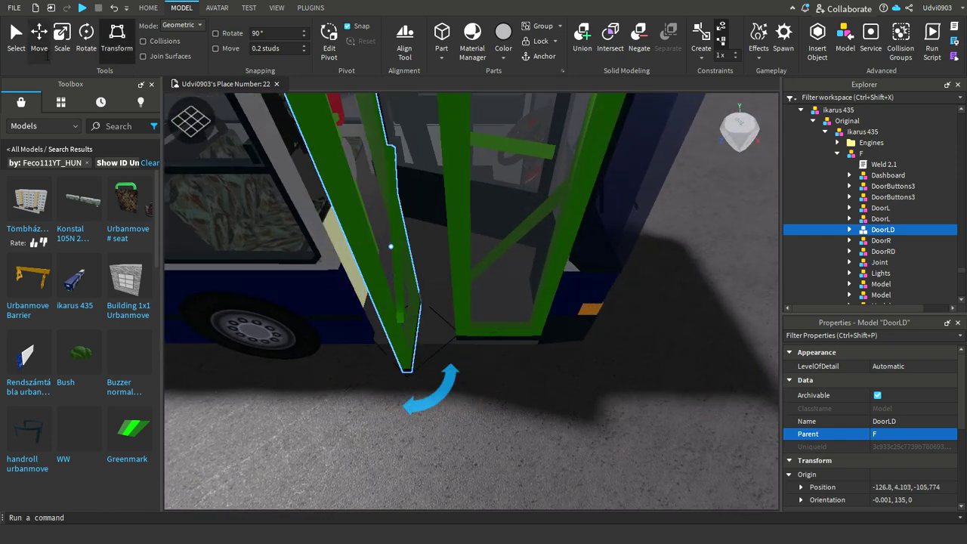
pyautogui.click(42, 47)
pyautogui.moveTo(491, 355); pyautogui.dragTo(511, 435, button='right')
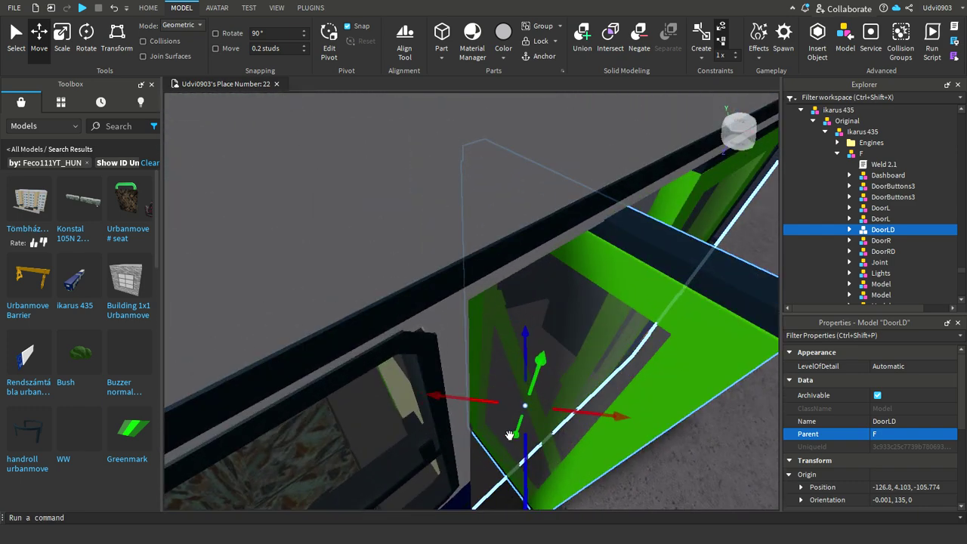
pyautogui.moveTo(510, 417); pyautogui.dragTo(401, 399)
# Rotate the front door's DoorRD leaf 90° about the vertical axis and move it to the doorway's front edge
pyautogui.click(882, 252)
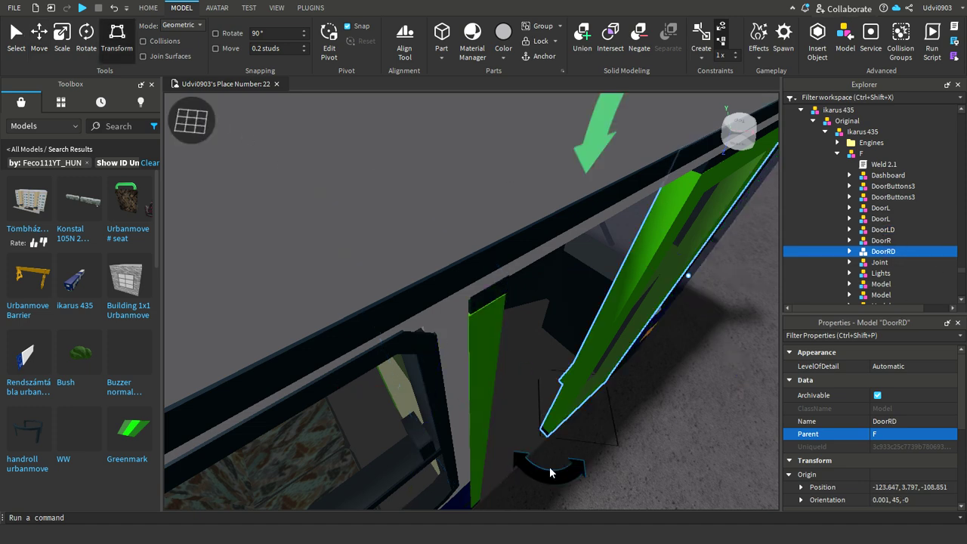
pyautogui.moveTo(551, 473); pyautogui.dragTo(652, 438)
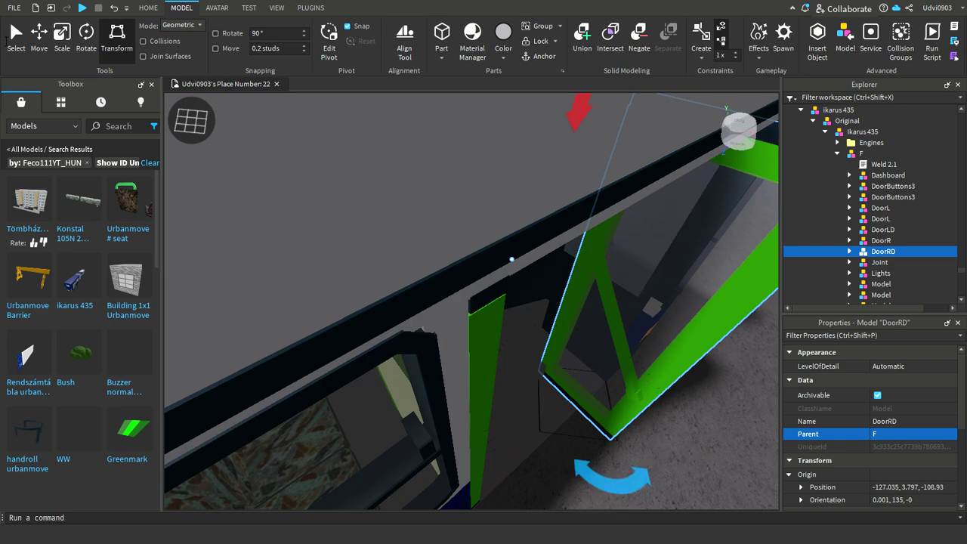
pyautogui.click(39, 38)
pyautogui.moveTo(548, 283); pyautogui.dragTo(558, 254, button='right')
pyautogui.moveTo(582, 243); pyautogui.dragTo(616, 240)
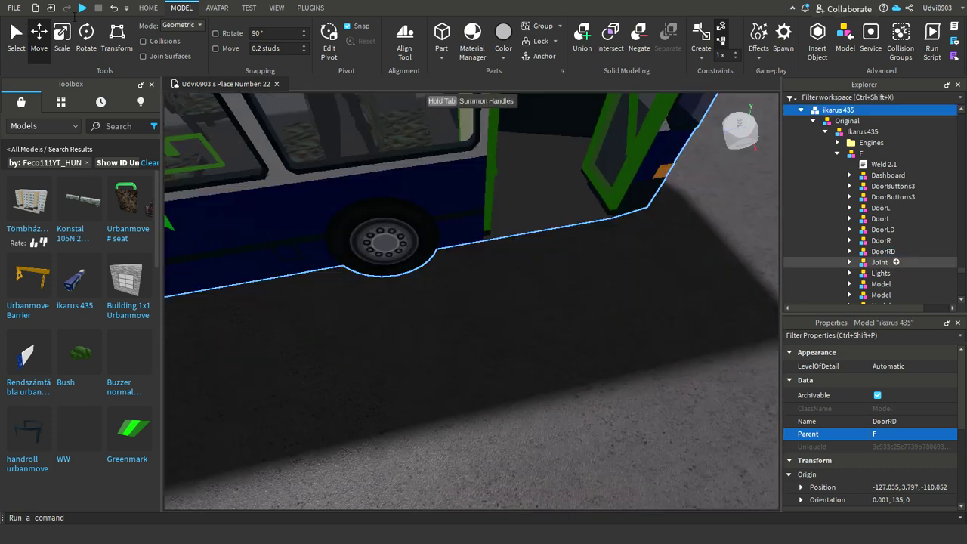
# Undo the rotation of the whole bus and nudge the front door's DoorRD leaf into line with the doorway's front edge
pyautogui.hotkey('ctrl', 'z')
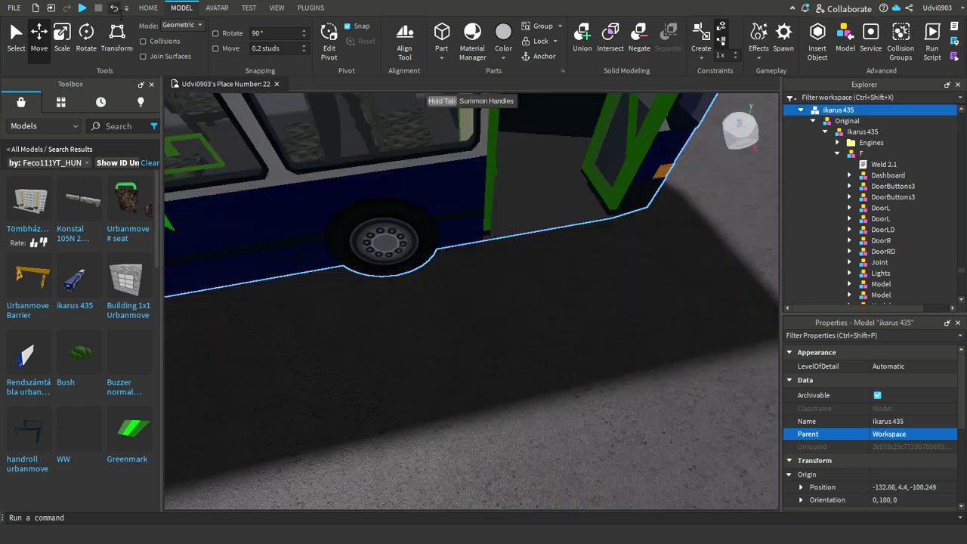
pyautogui.click(115, 9)
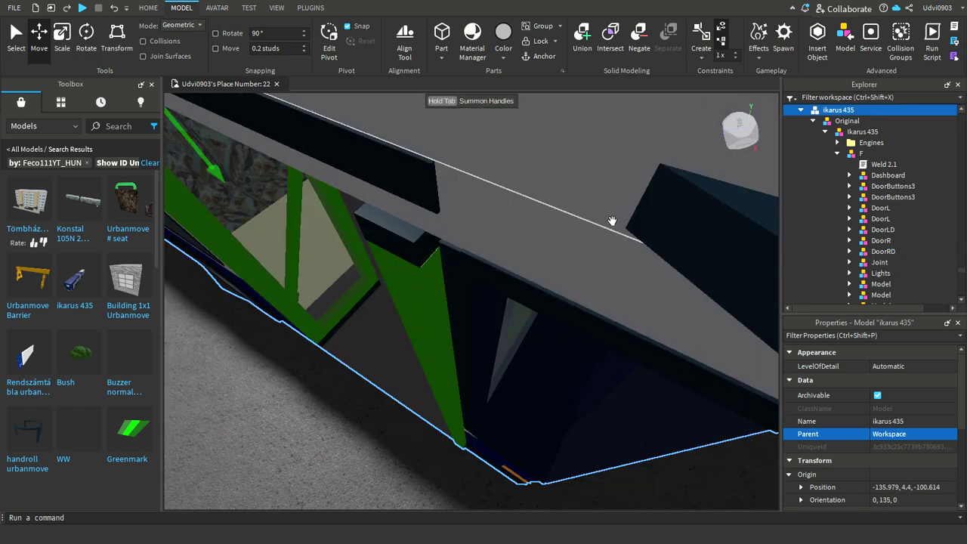
pyautogui.click(896, 251)
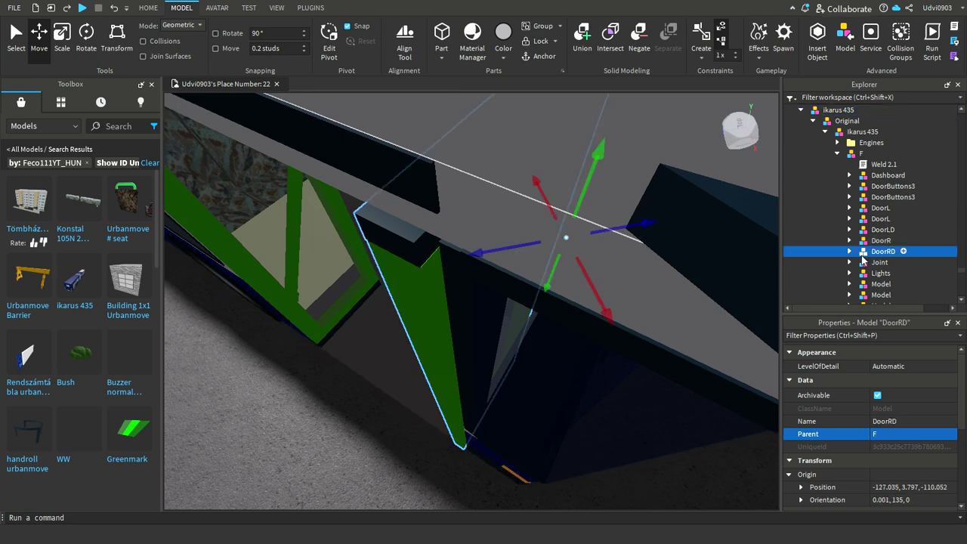
pyautogui.moveTo(611, 230); pyautogui.dragTo(616, 229)
pyautogui.click(626, 241)
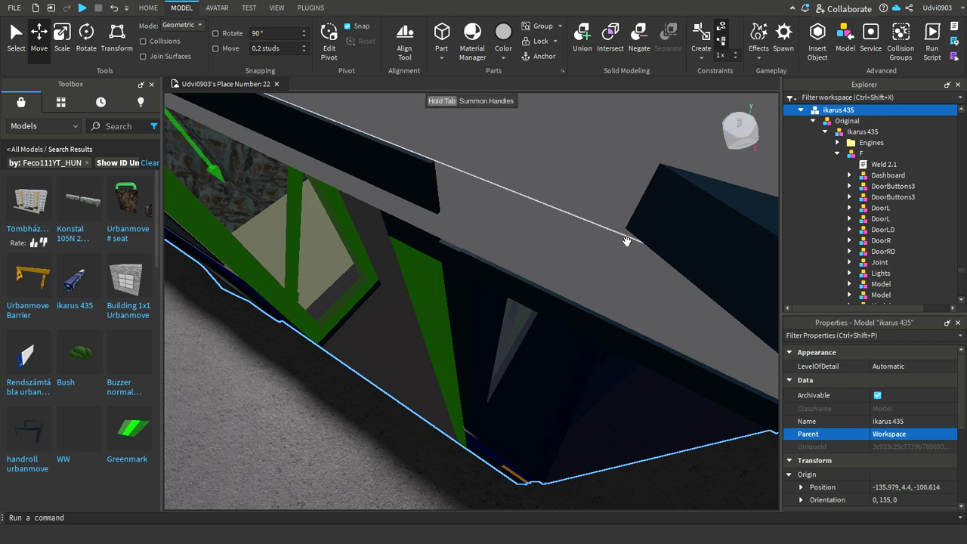
pyautogui.click(882, 251)
pyautogui.moveTo(514, 252); pyautogui.dragTo(513, 248)
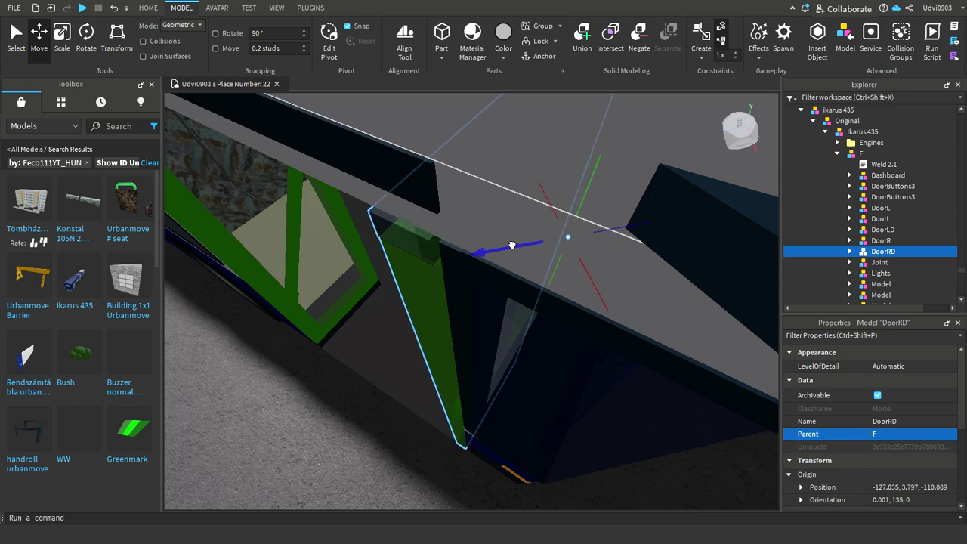
# Clear the selection and survey the parked buses and surrounding garage grounds from above
pyautogui.scroll(-10, 512, 245)
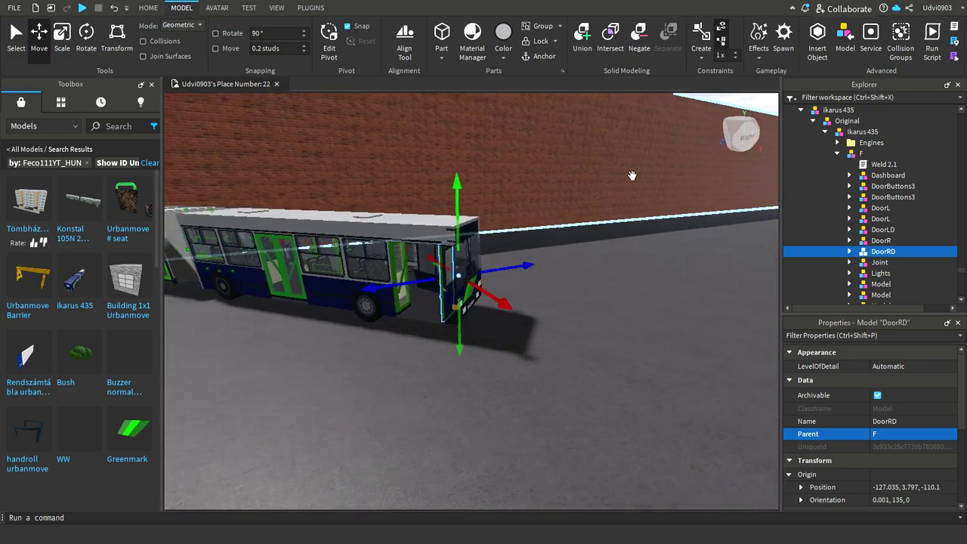
pyautogui.moveTo(633, 175); pyautogui.dragTo(613, 198, button='right')
pyautogui.click(602, 163)
pyautogui.press('e')
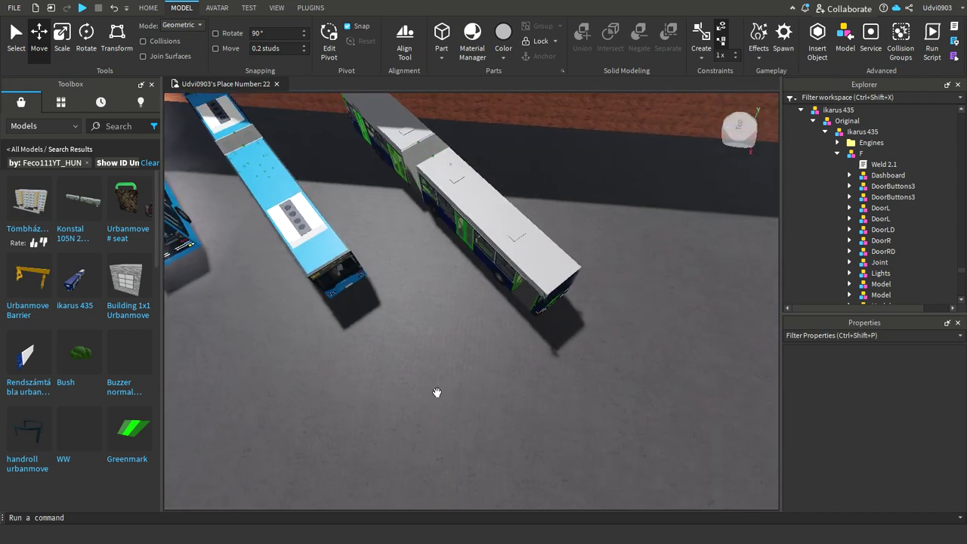
pyautogui.scroll(-8, 446, 392)
pyautogui.scroll(-2, 575, 376)
pyautogui.moveTo(539, 362); pyautogui.dragTo(545, 390, button='right')
pyautogui.scroll(-10, 544, 390)
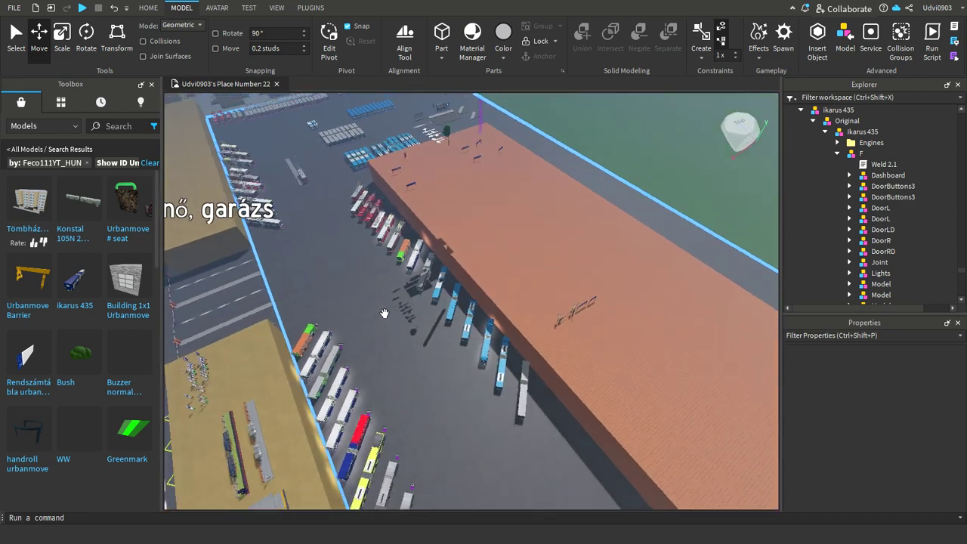
pyautogui.moveTo(385, 313); pyautogui.dragTo(359, 312, button='right')
pyautogui.scroll(-3, 360, 313)
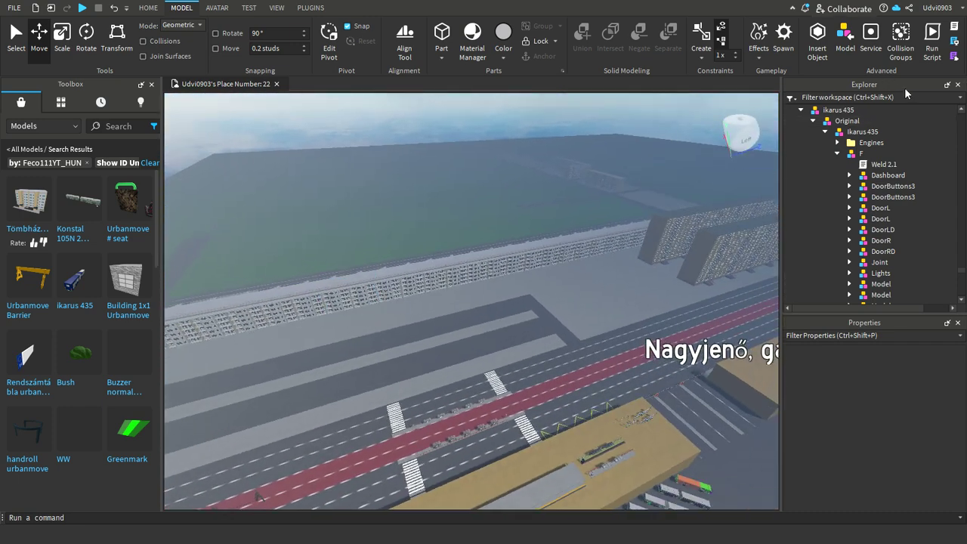